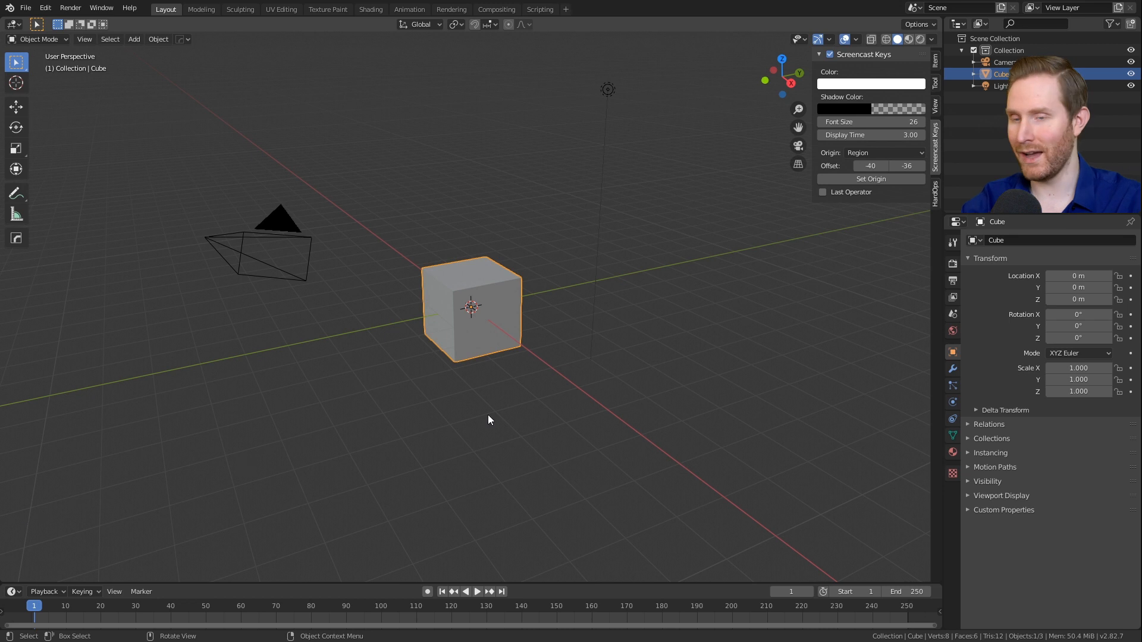
# Step: Enable the transparent film background in the scene's render settings
pyautogui.click(951, 265)
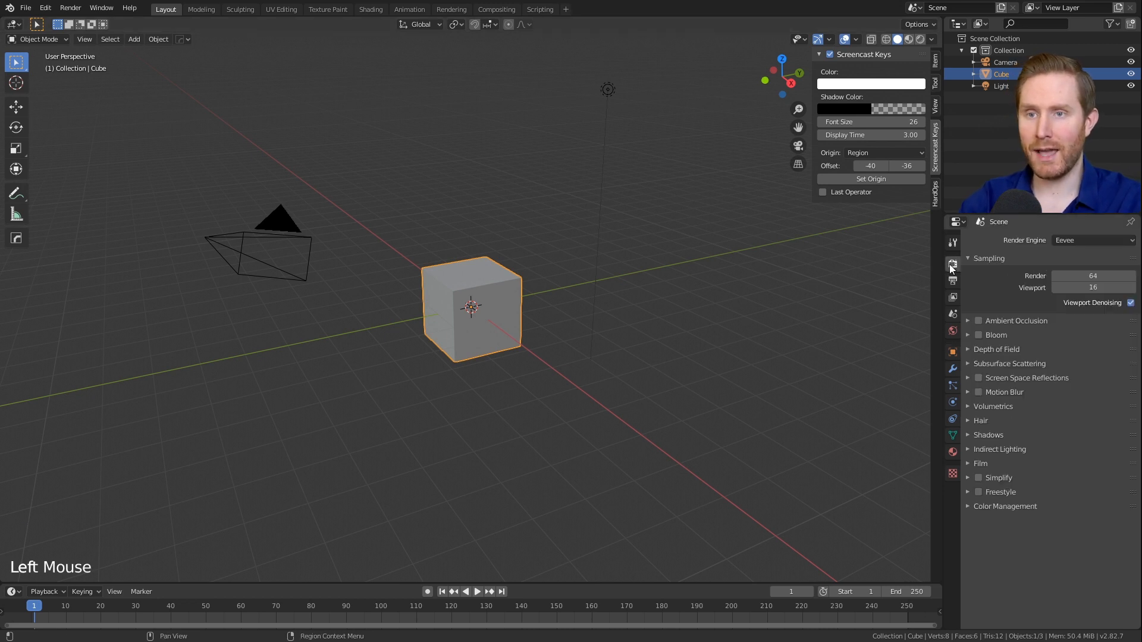
pyautogui.click(971, 464)
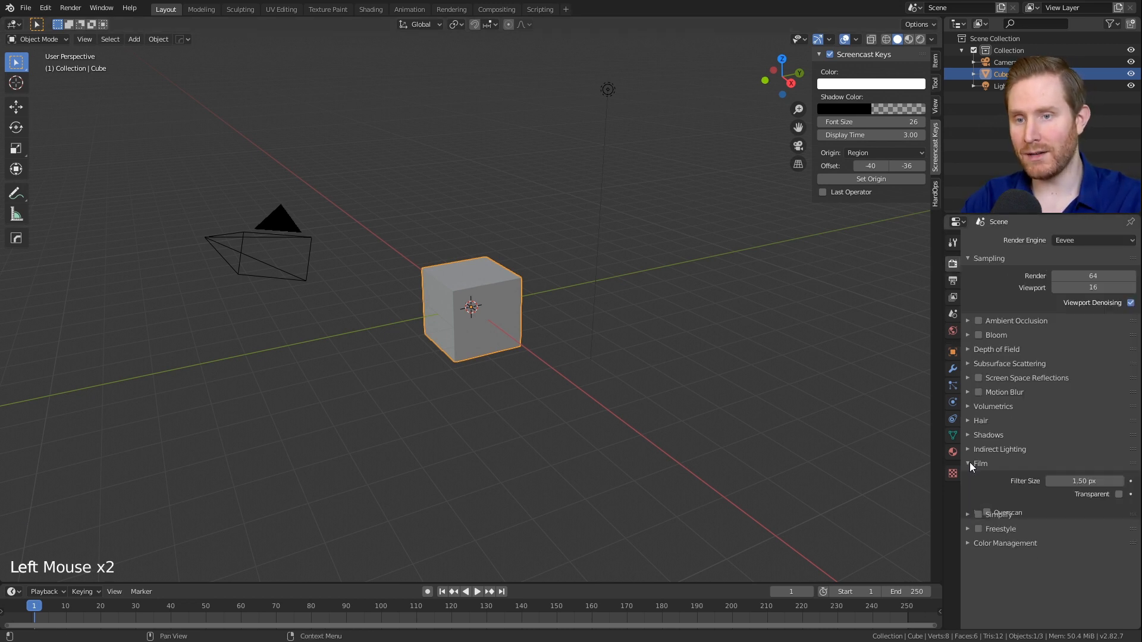
pyautogui.click(1119, 495)
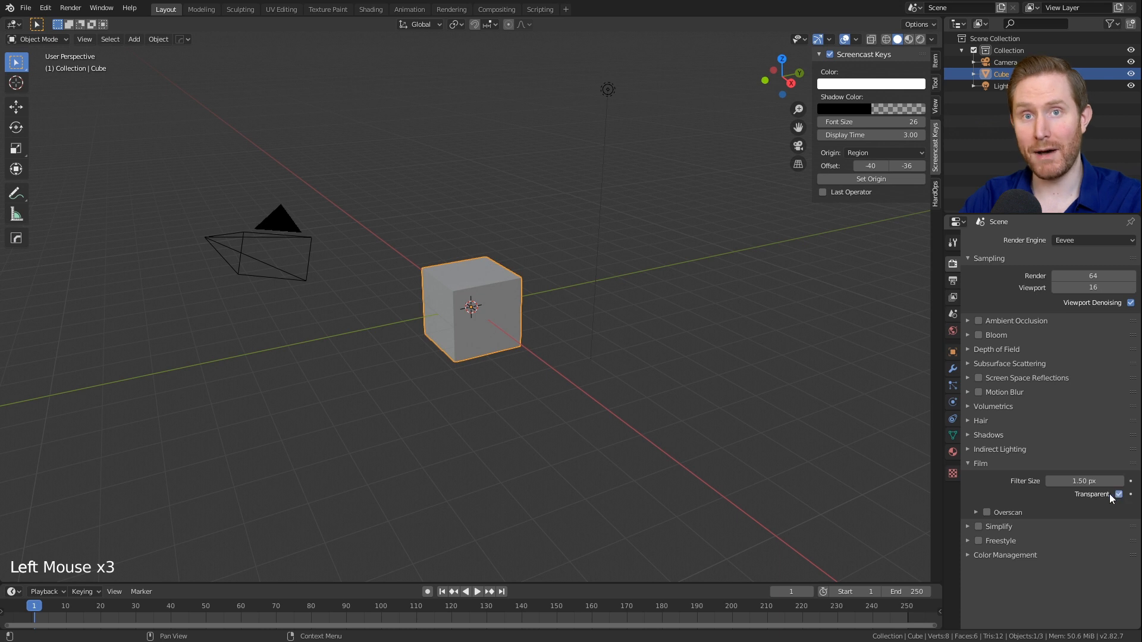
# Step: Set the colour management view transform to Standard
pyautogui.click(968, 554)
pyautogui.scroll(-4, 979, 559)
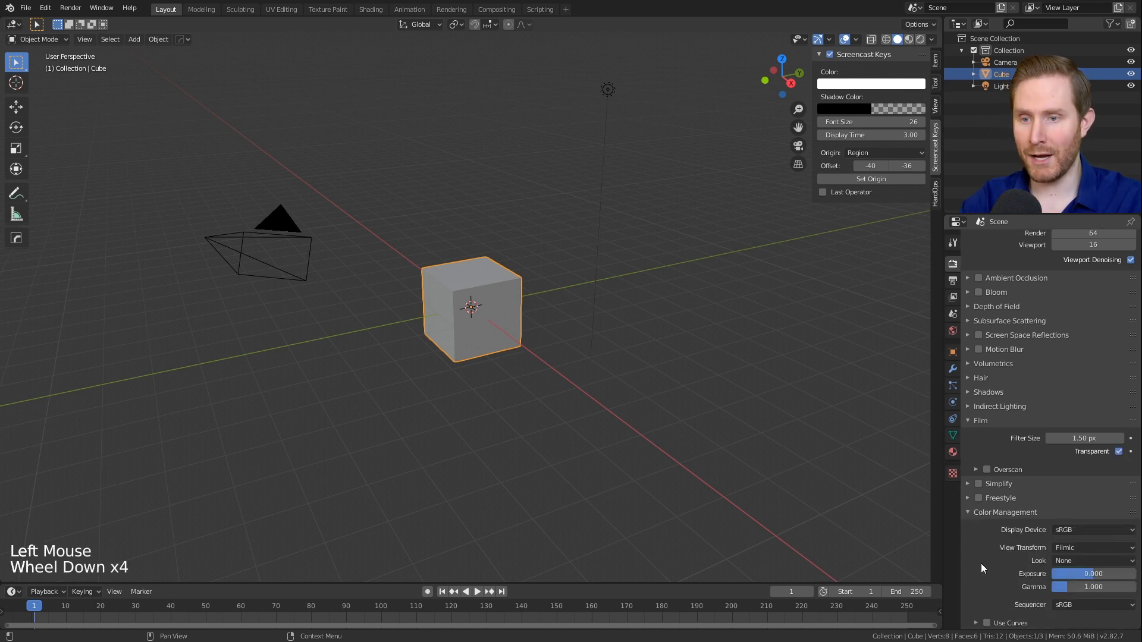
pyautogui.click(1095, 546)
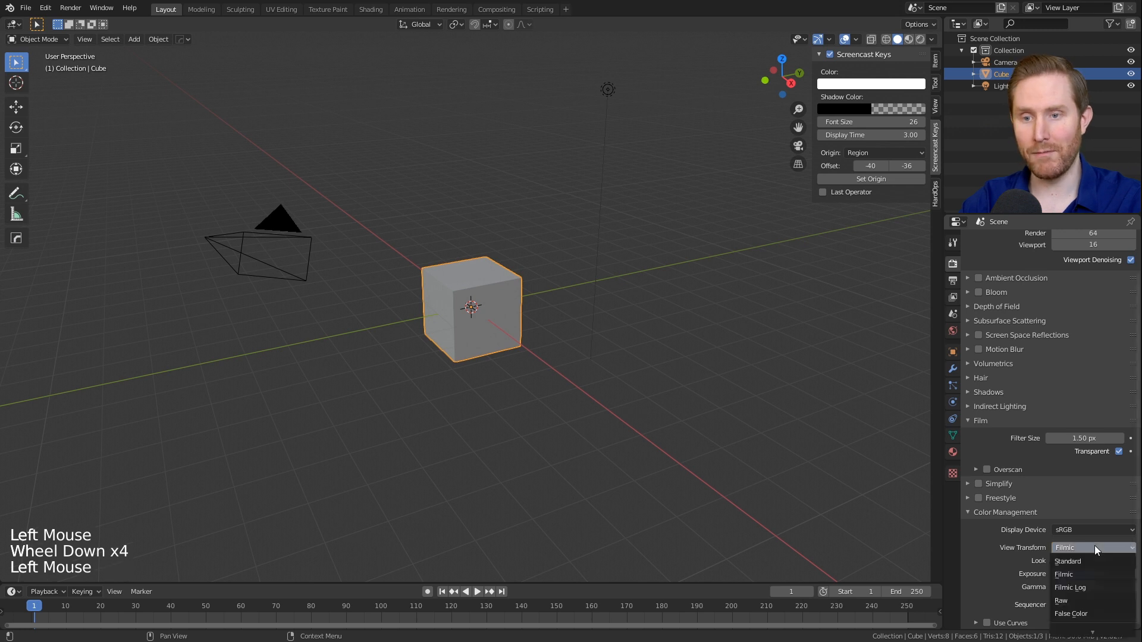
pyautogui.click(1077, 560)
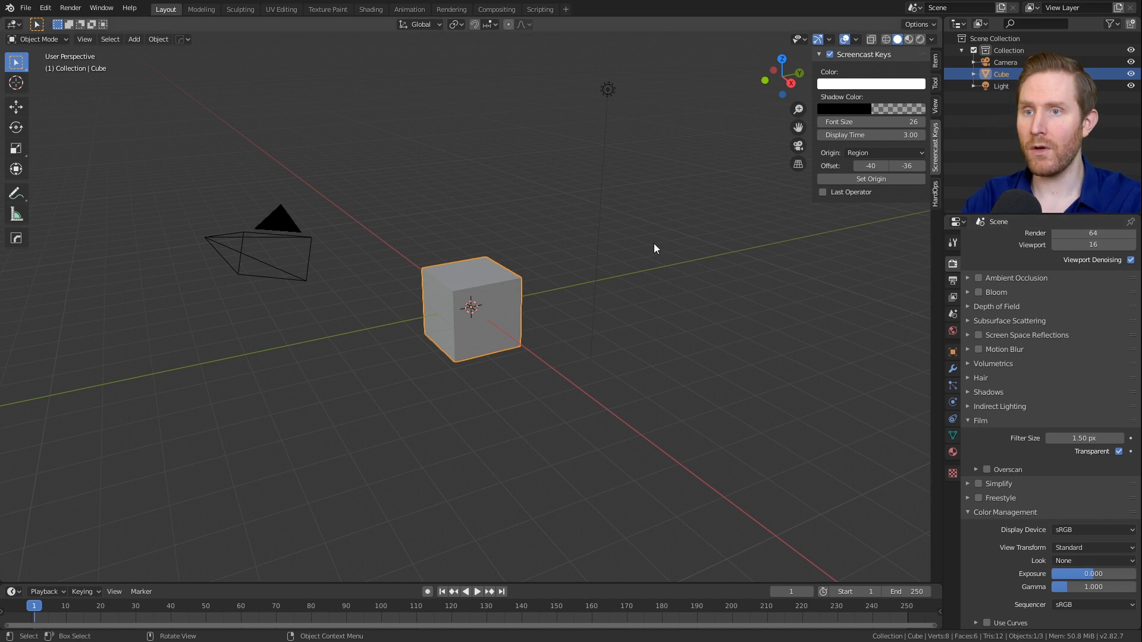
# Step: Set the scene's output frame rate to 60 fps
pyautogui.click(953, 282)
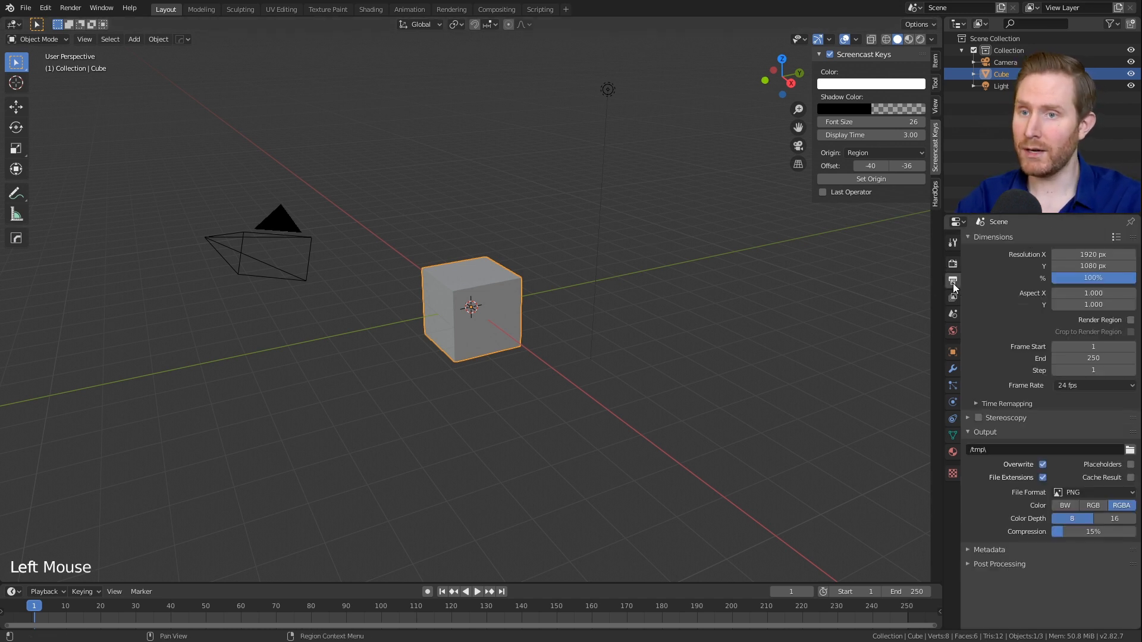
pyautogui.click(1074, 387)
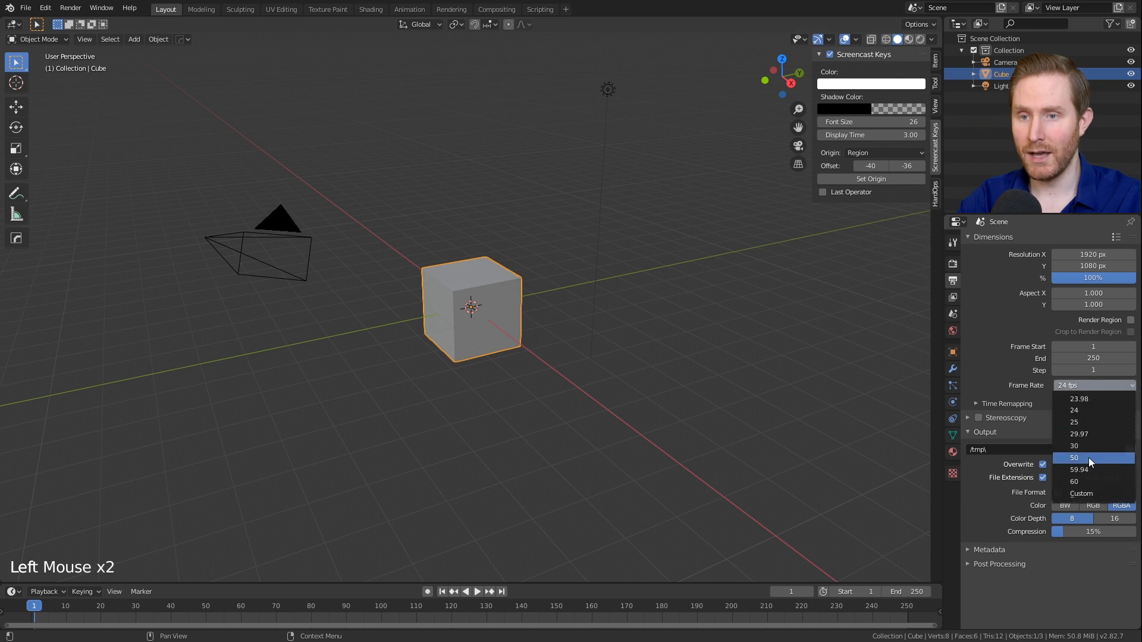
pyautogui.click(1079, 481)
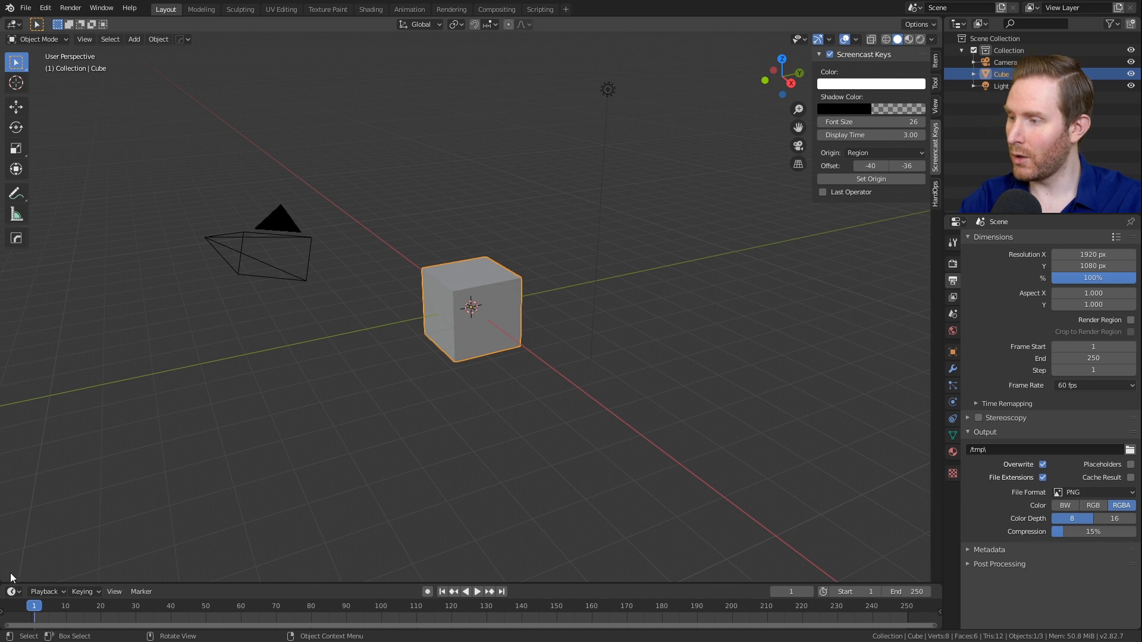
# Step: Split the 3D viewport into two side by side and show the camera view in the new one, with its sidebar hidden
pyautogui.moveTo(9, 576); pyautogui.dragTo(430, 577)
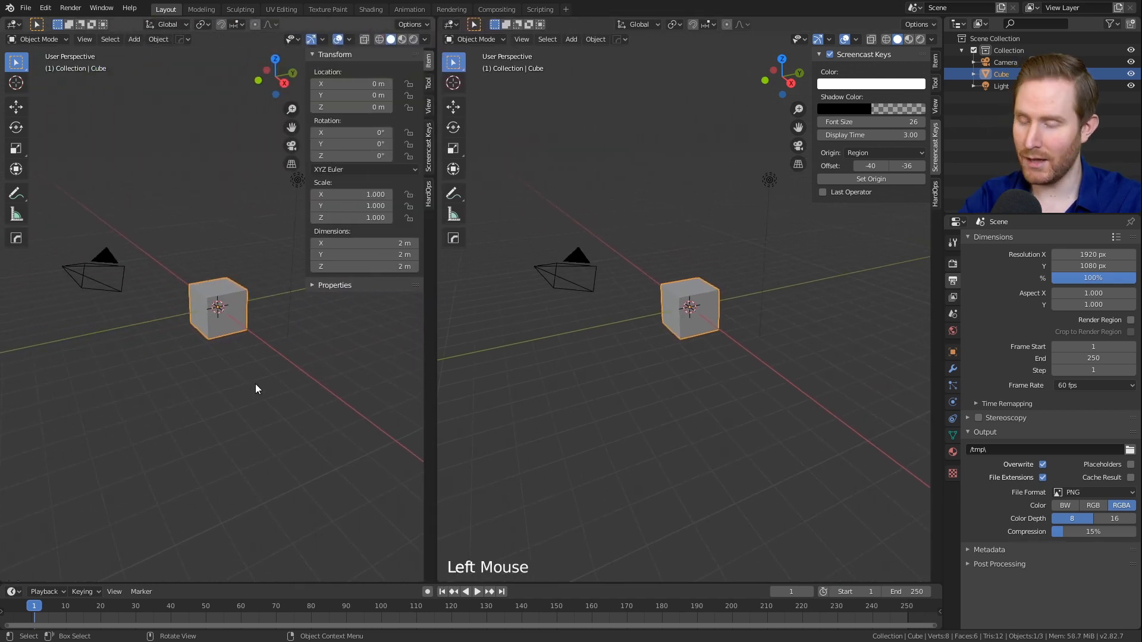
pyautogui.press('KP_0')
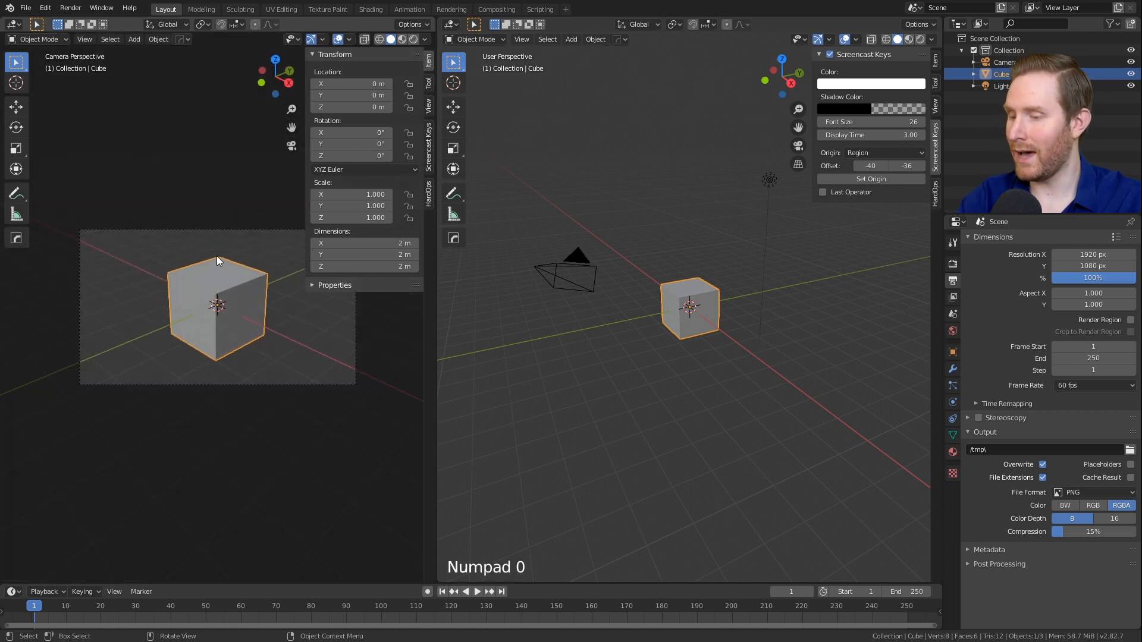
pyautogui.click(313, 53)
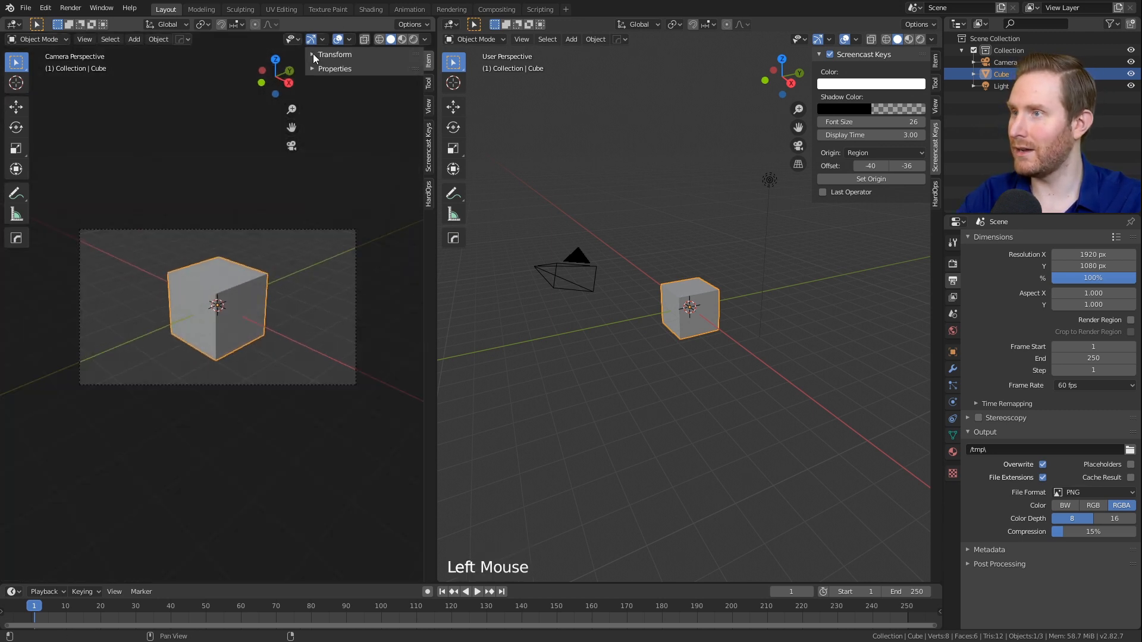
pyautogui.press('n')
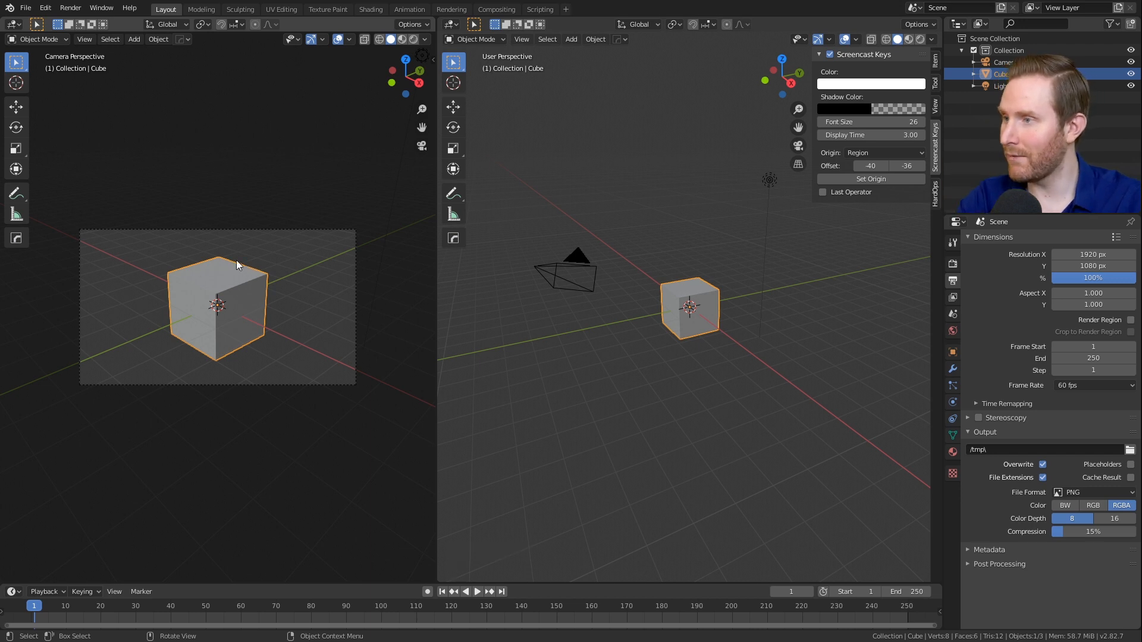
pyautogui.scroll(2, 237, 262)
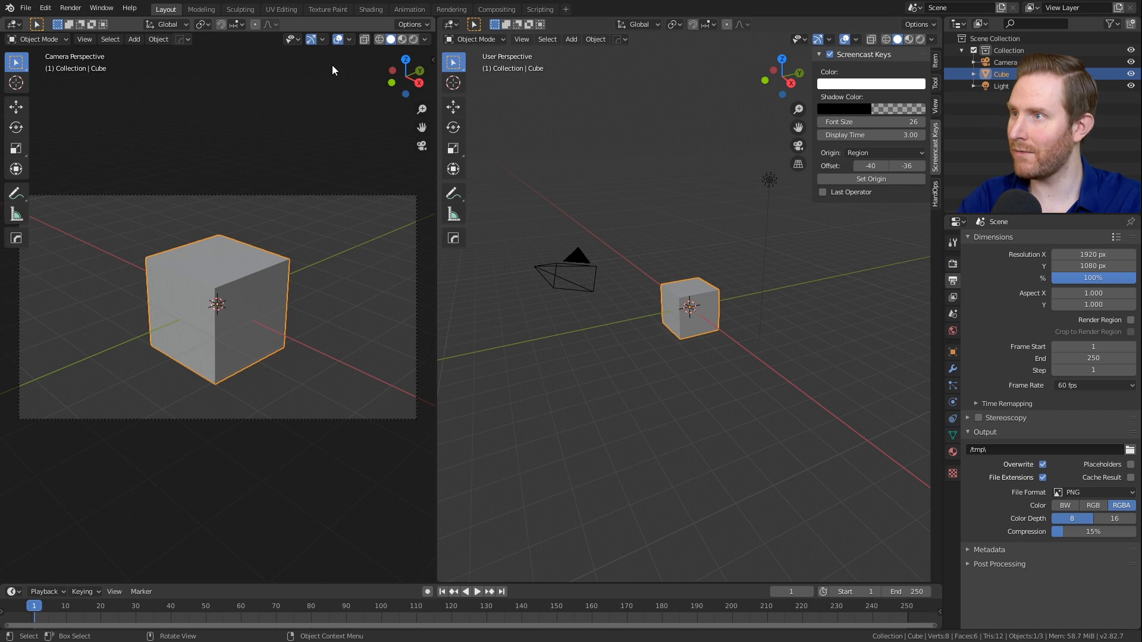
# Step: Hide the overlays in the camera viewport and switch its shading to Rendered
pyautogui.click(338, 40)
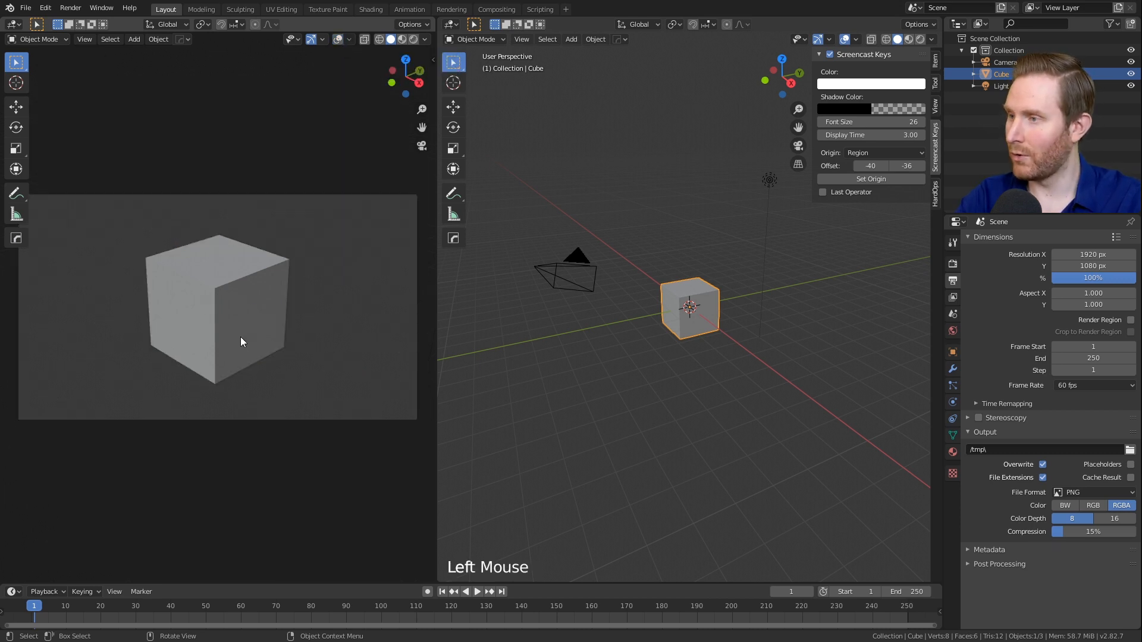
pyautogui.press('z')
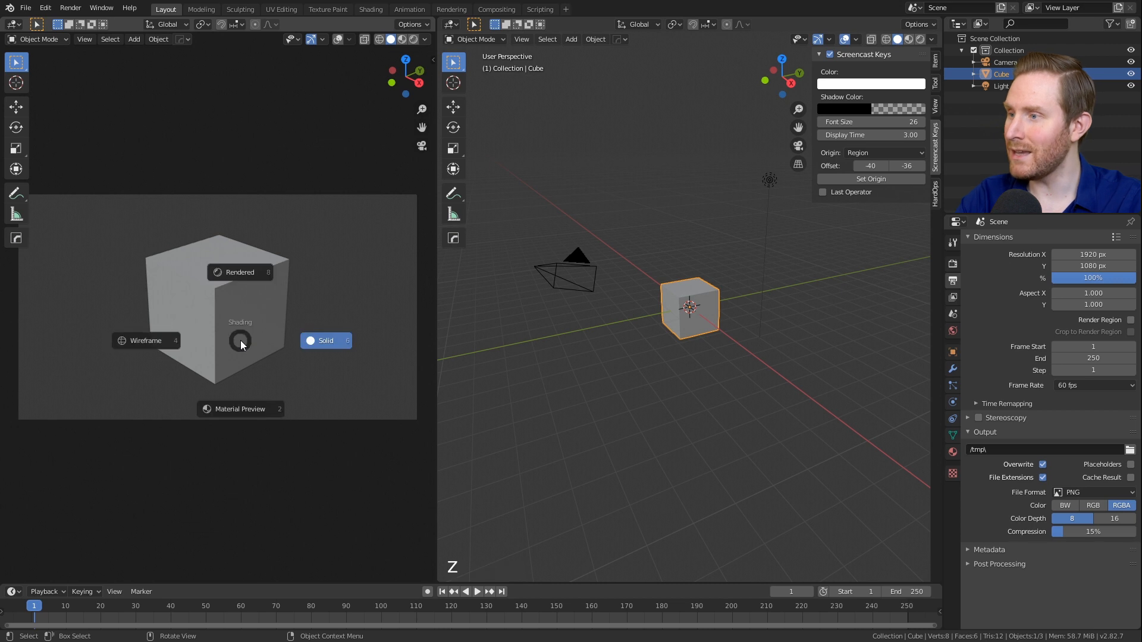
pyautogui.click(246, 235)
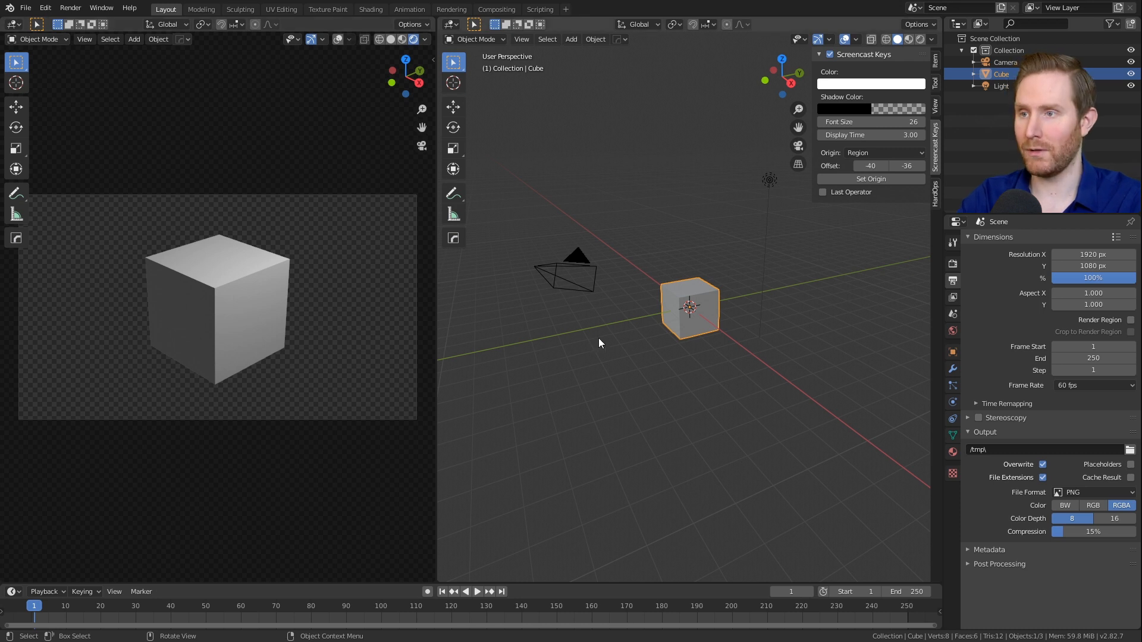
# Step: Clear the camera's rotation and location, and raise it along Z above the cube so it looks straight down
pyautogui.scroll(-1, 553, 274)
pyautogui.keyDown('shift'); pyautogui.moveTo(552, 274); pyautogui.dragTo(559, 308, button='middle'); pyautogui.keyUp('shift')
pyautogui.scroll(1, 612, 313)
pyautogui.click(604, 314)
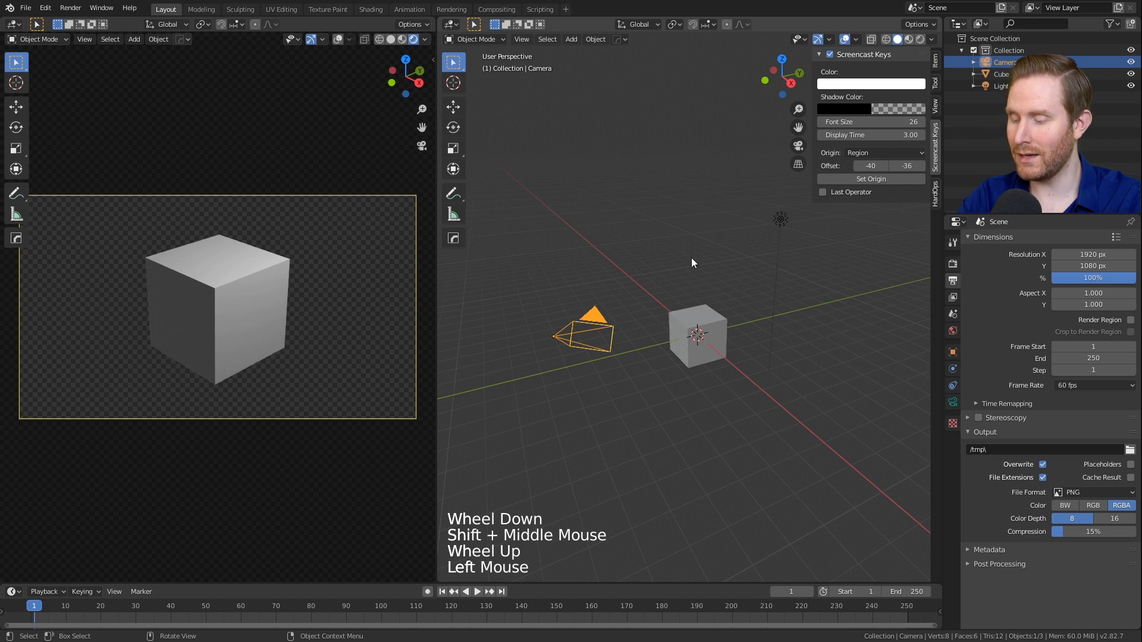
pyautogui.hotkey('alt', 'r')
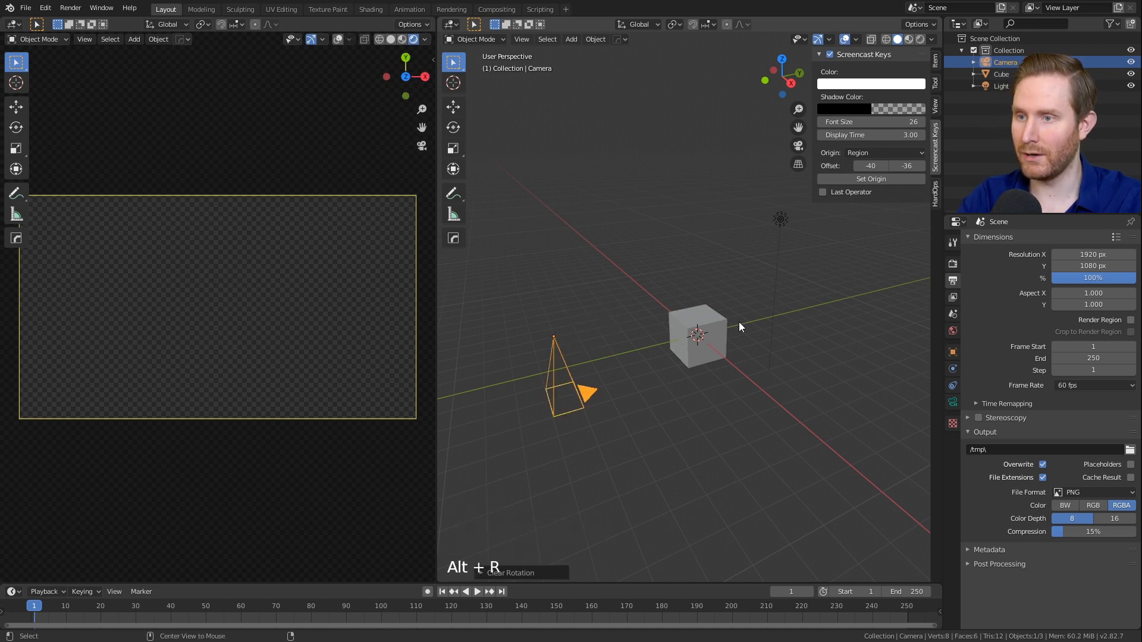
pyautogui.hotkey('alt', 'g')
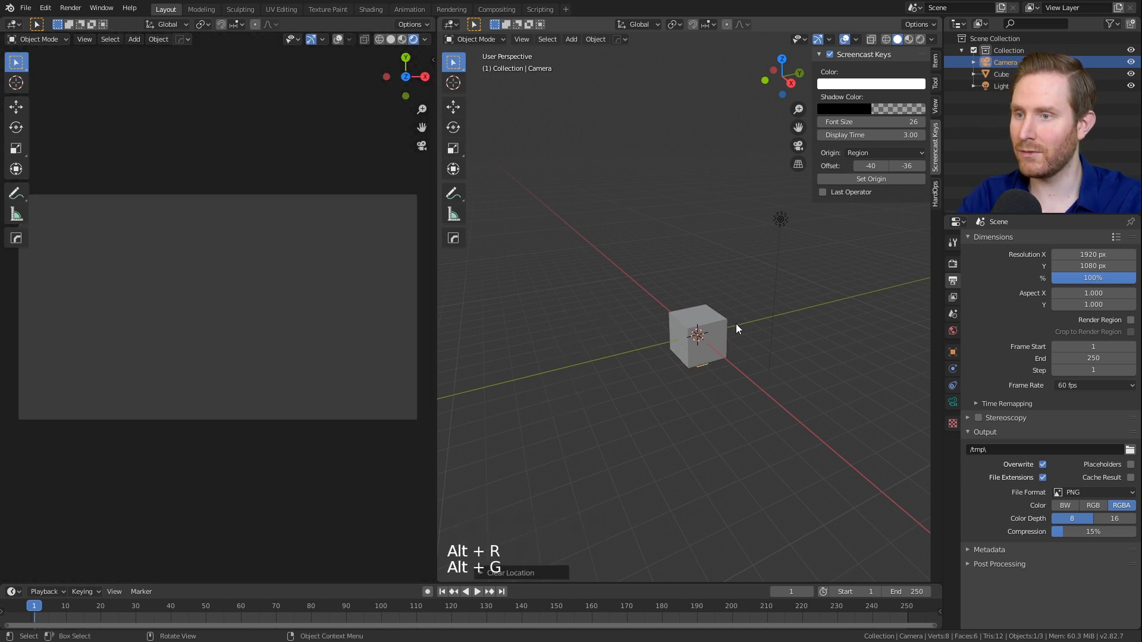
pyautogui.click(454, 107)
pyautogui.moveTo(698, 294); pyautogui.dragTo(694, 196)
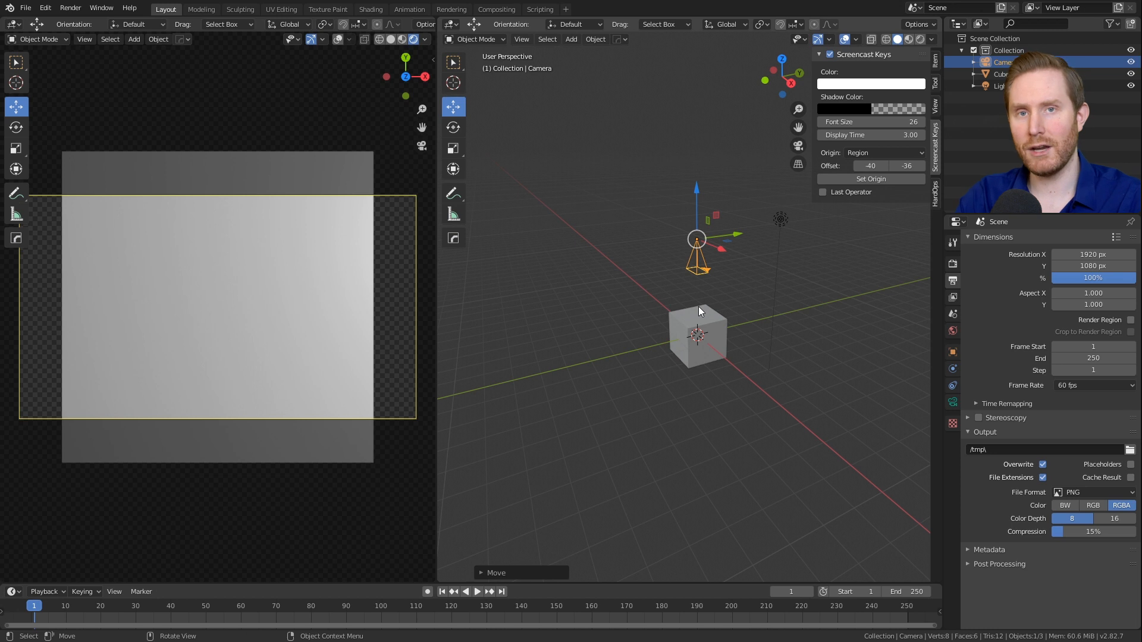
# Step: Change the camera's lens type to Orthographic
pyautogui.click(947, 403)
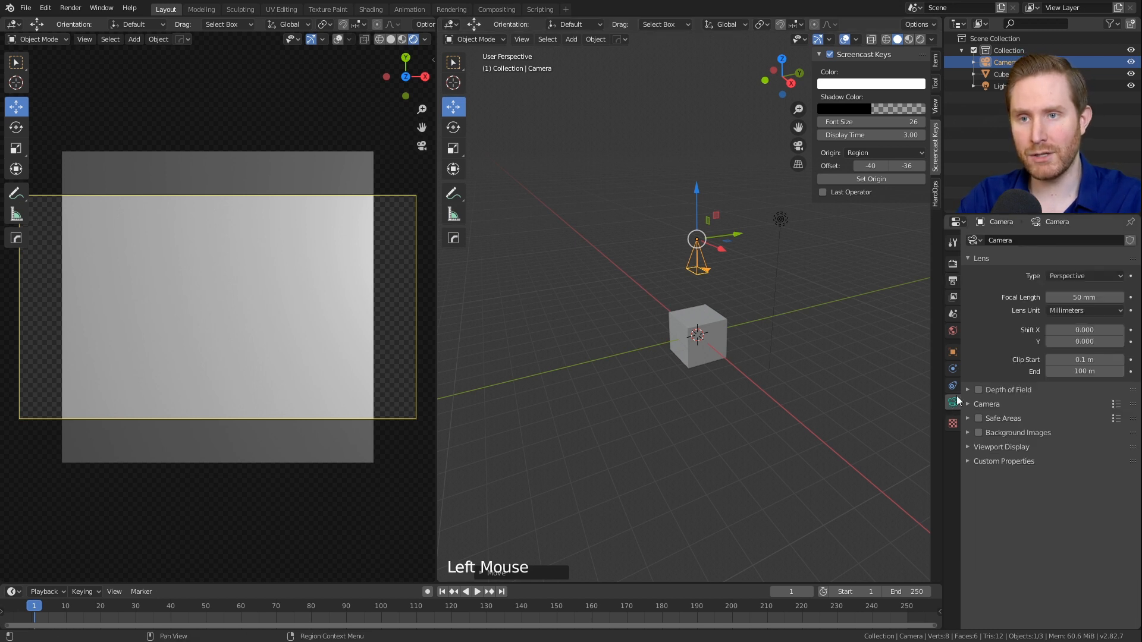
pyautogui.click(1058, 276)
pyautogui.click(1061, 302)
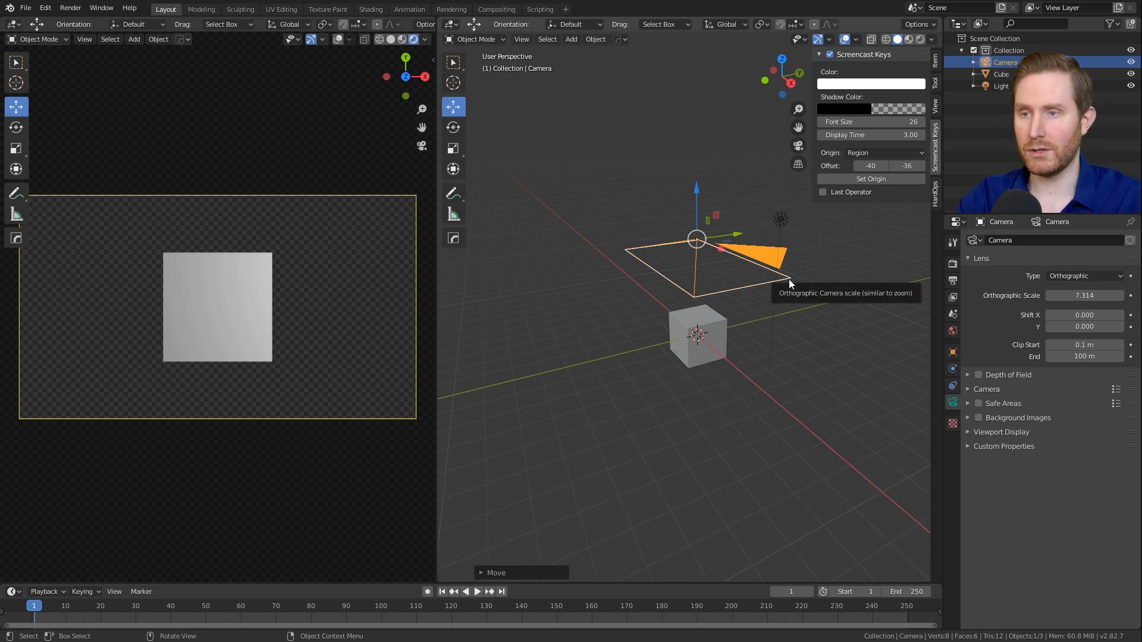
# Step: Delete the light and the default cube from the scene
pyautogui.moveTo(779, 285); pyautogui.dragTo(756, 330, button='middle')
pyautogui.moveTo(757, 330); pyautogui.dragTo(733, 232, button='middle')
pyautogui.click(723, 208)
pyautogui.press('Delete')
pyautogui.click(631, 340)
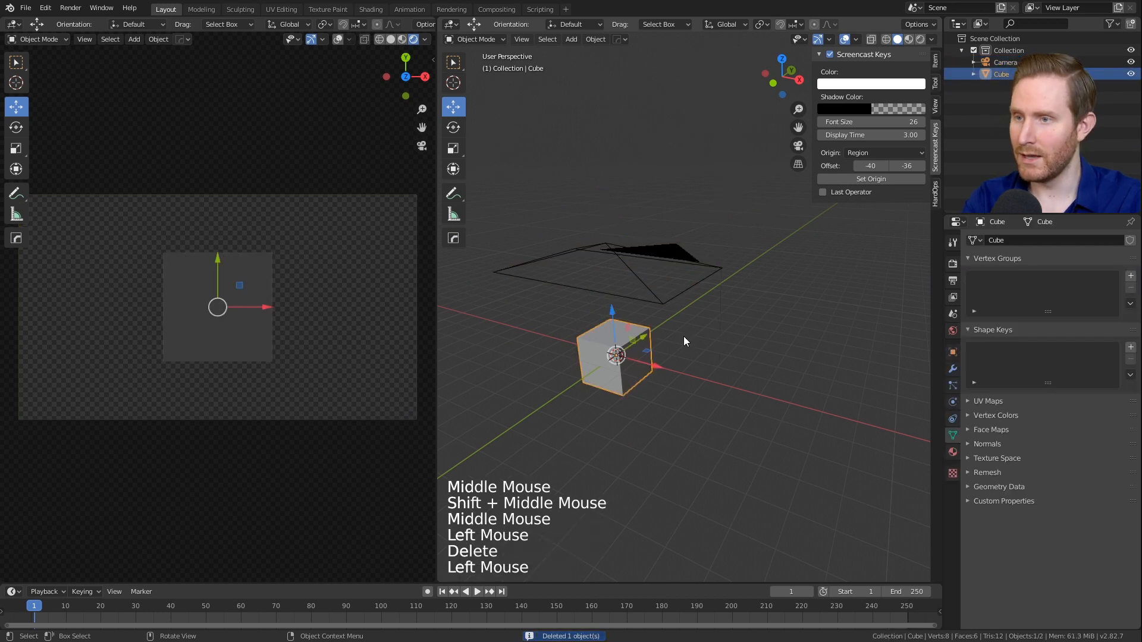
pyautogui.press('Delete')
# Step: Add a mesh plane at the world origin beneath the camera
pyautogui.keyDown('shift'); pyautogui.moveTo(679, 336); pyautogui.dragTo(665, 304, button='middle'); pyautogui.keyUp('shift')
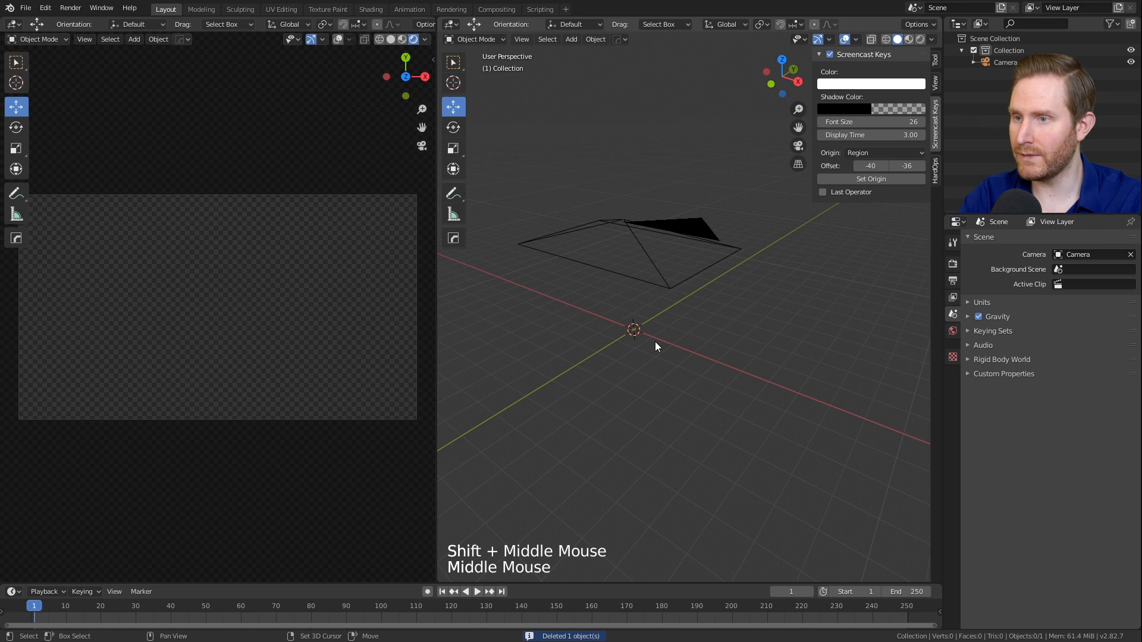
pyautogui.hotkey('shift', 'a')
pyautogui.click(689, 340)
pyautogui.moveTo(688, 341); pyautogui.dragTo(709, 315, button='middle')
pyautogui.scroll(1, 717, 369)
# Step: In top view, enlarge the plane and stretch it along X into a rectangle about 5.2 m wide and 3.7 m high
pyautogui.press('KP_7')
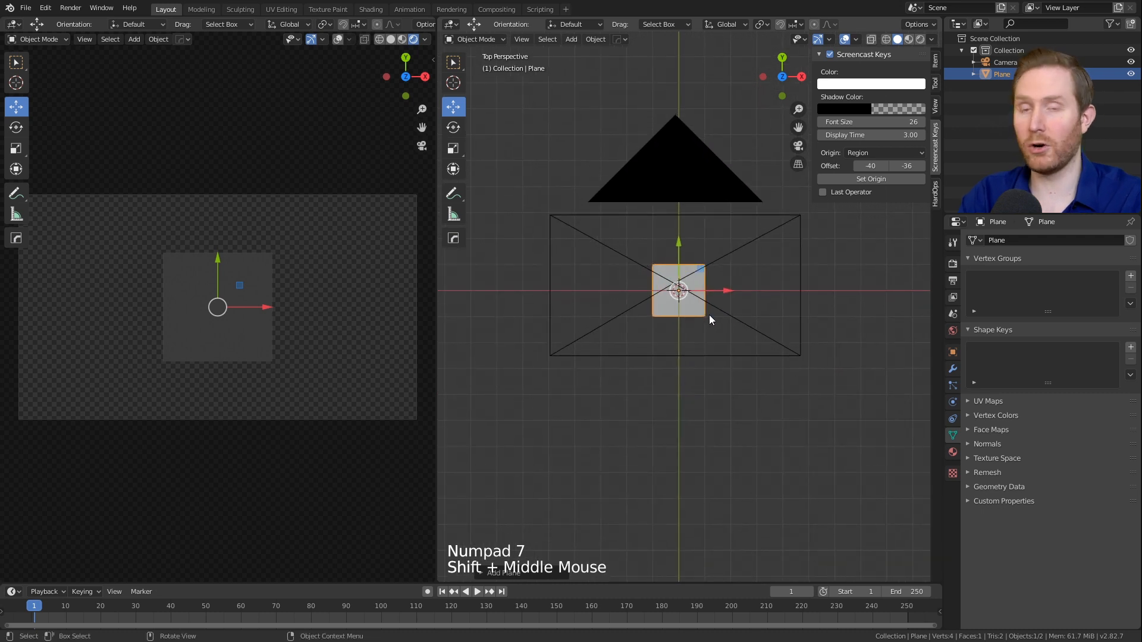
pyautogui.scroll(3, 709, 315)
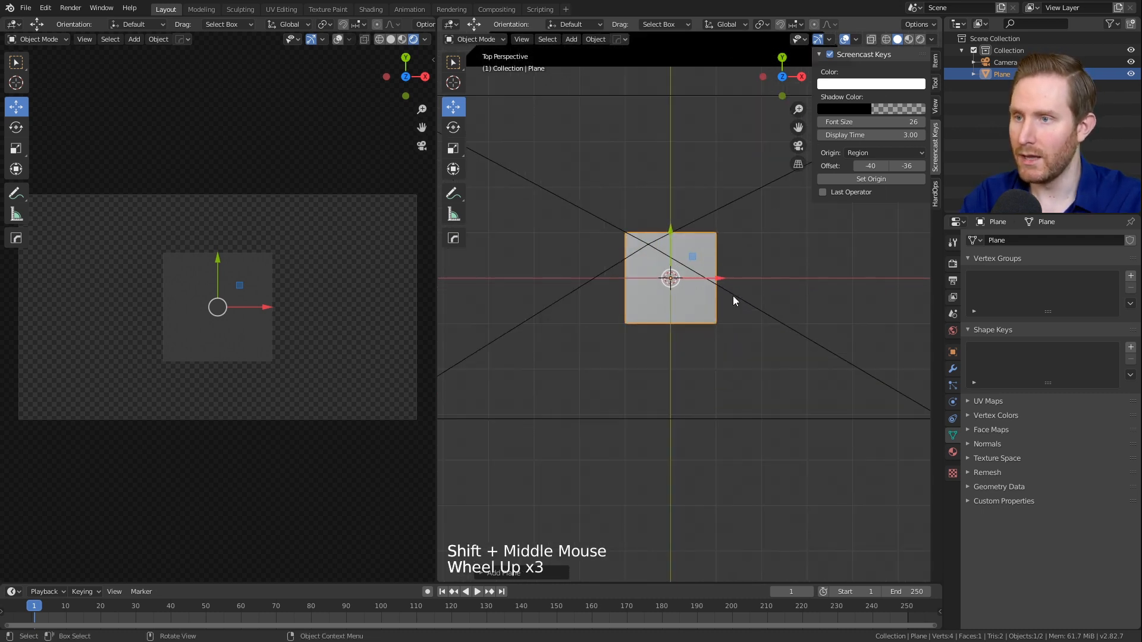
pyautogui.scroll(-5, 732, 298)
pyautogui.press('s')
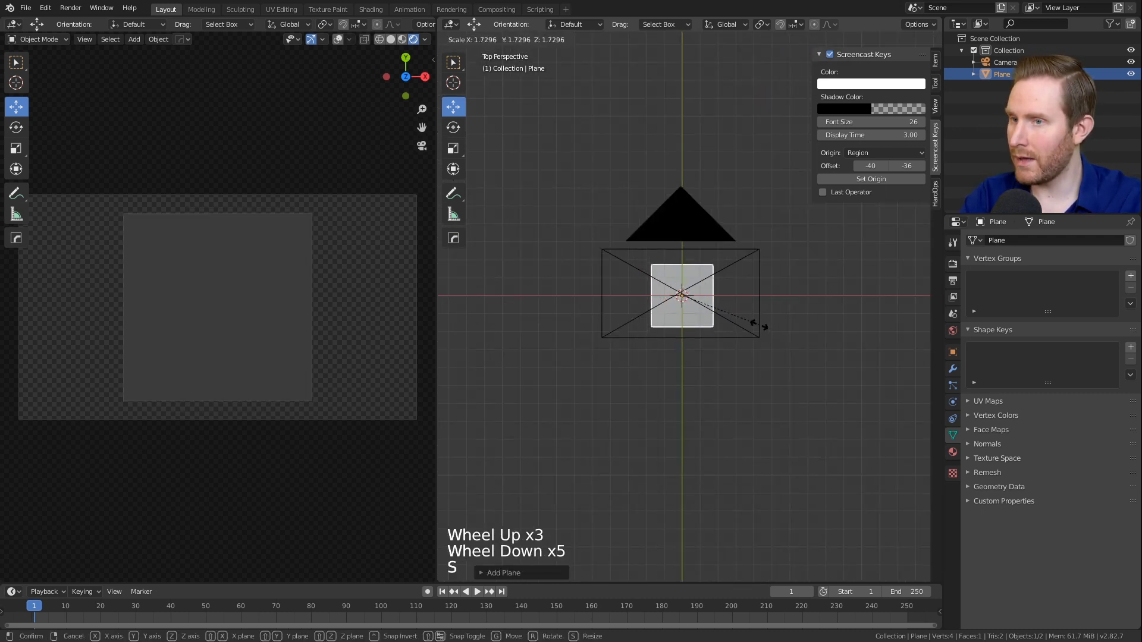
pyautogui.click(763, 331)
pyautogui.scroll(1, 744, 304)
pyautogui.press('s')
pyautogui.press('x')
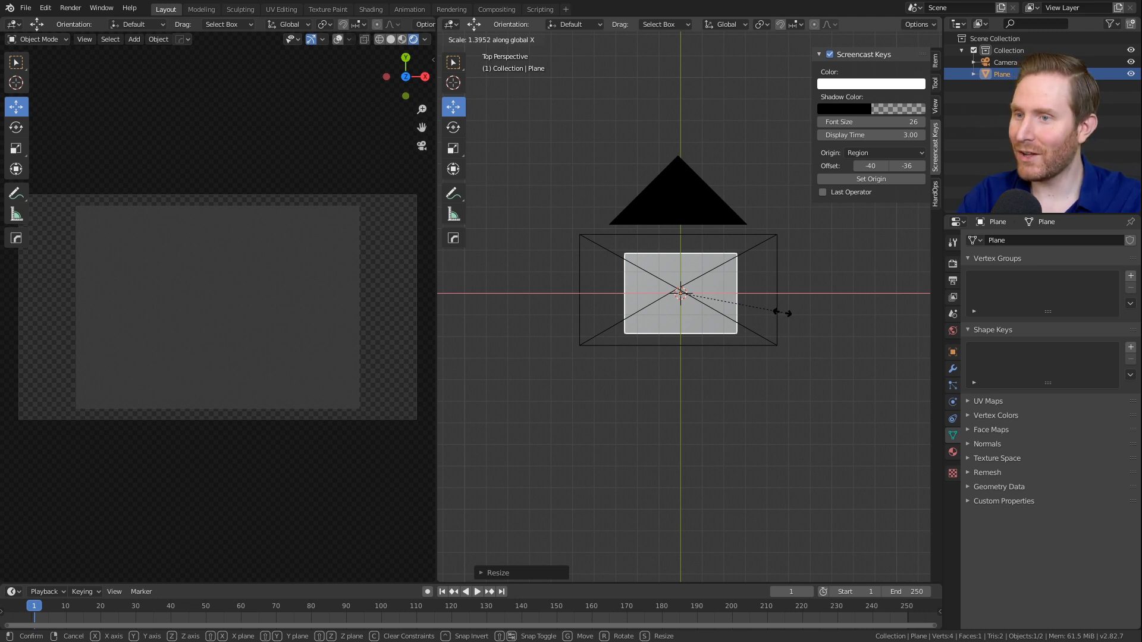
pyautogui.click(783, 313)
pyautogui.scroll(3, 758, 309)
pyautogui.scroll(-1, 755, 315)
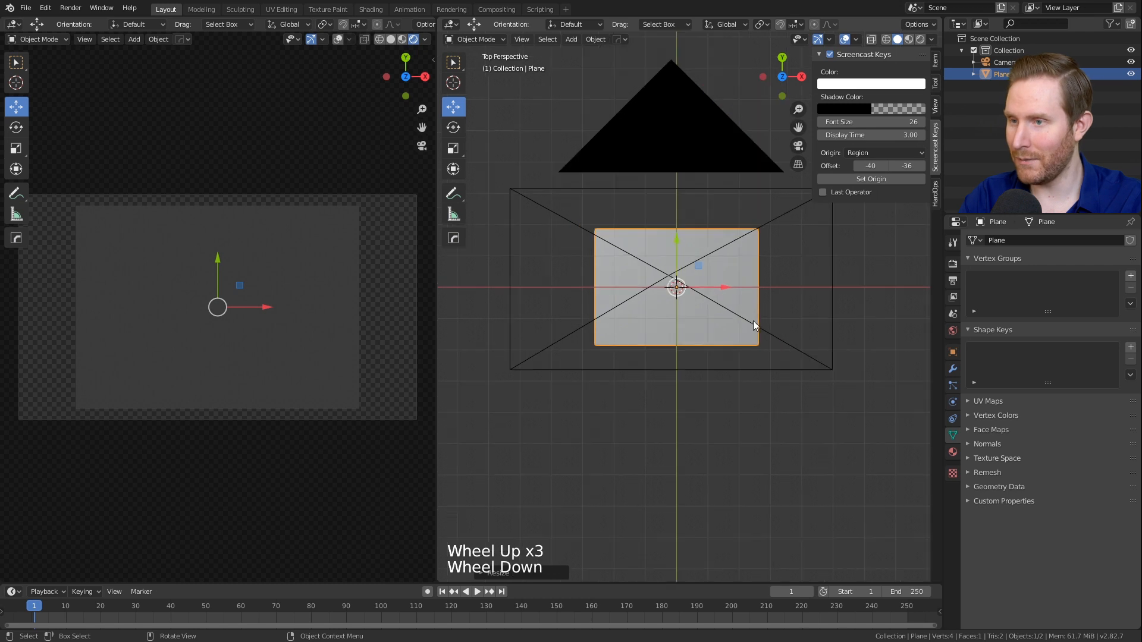
pyautogui.press('Tab')
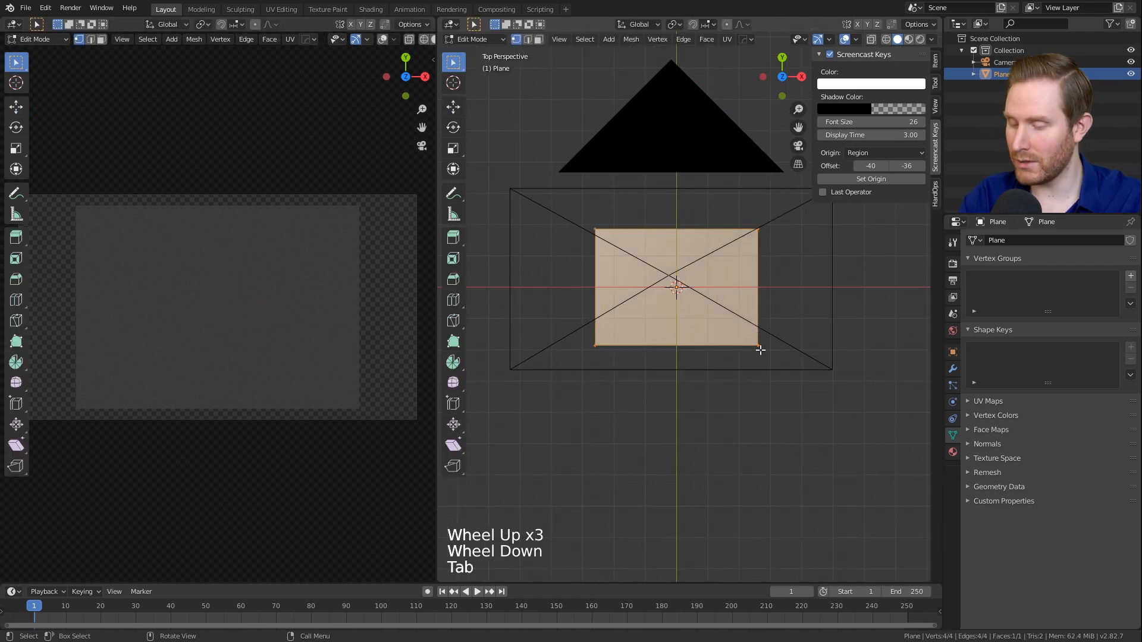
pyautogui.press('i')
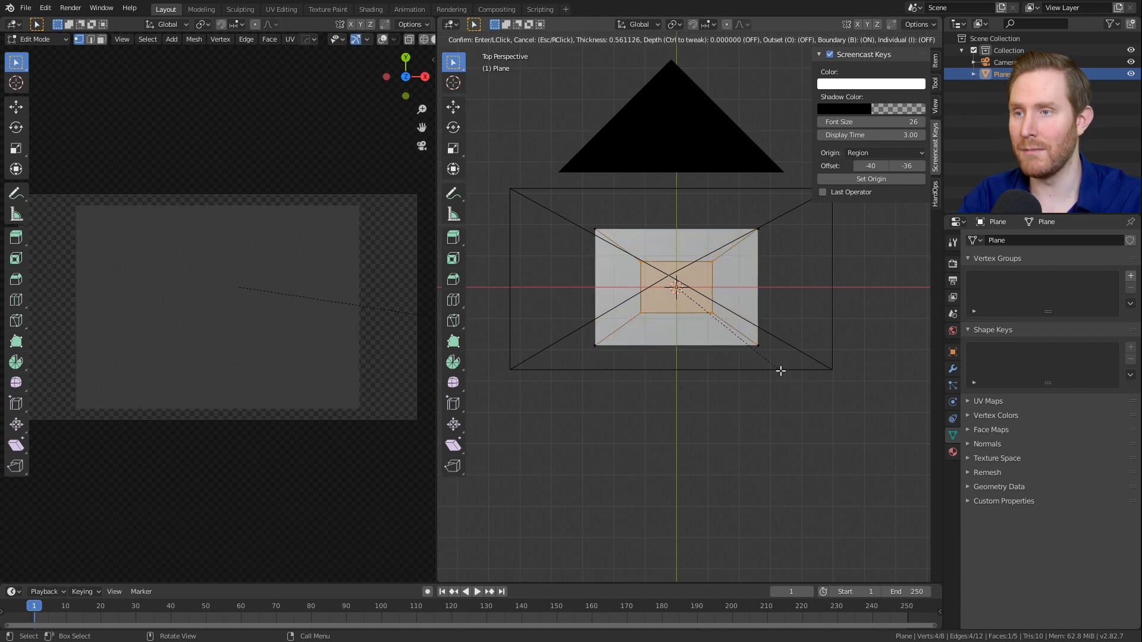
pyautogui.press('Escape')
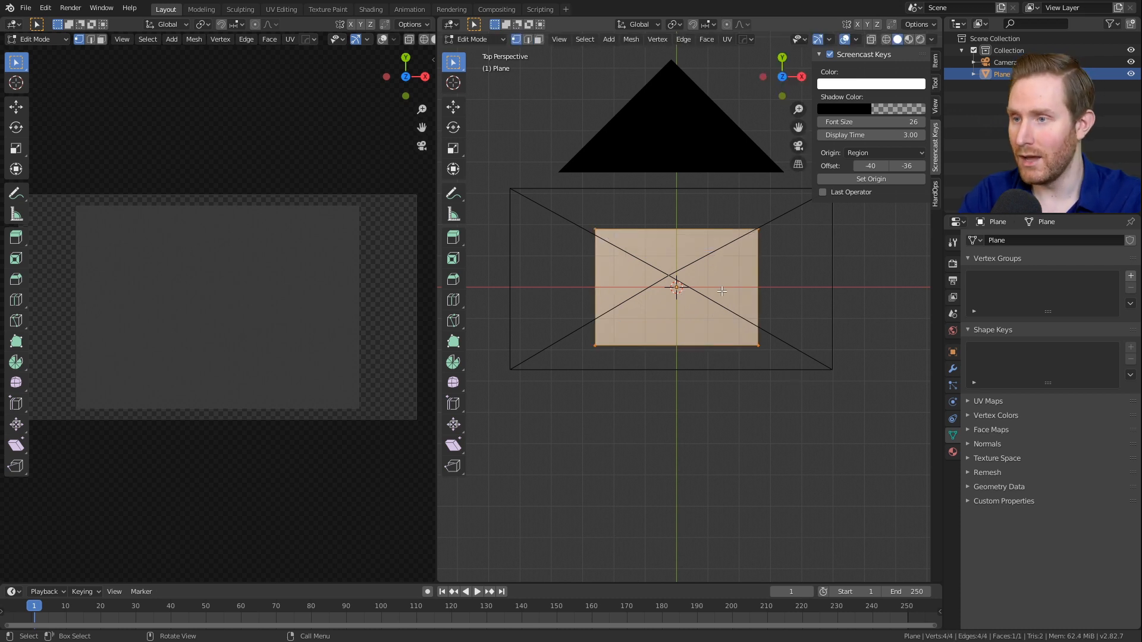
pyautogui.press('Tab')
# Step: Apply the plane's scale so that its X, Y and Z scale values are reset to 1
pyautogui.click(936, 61)
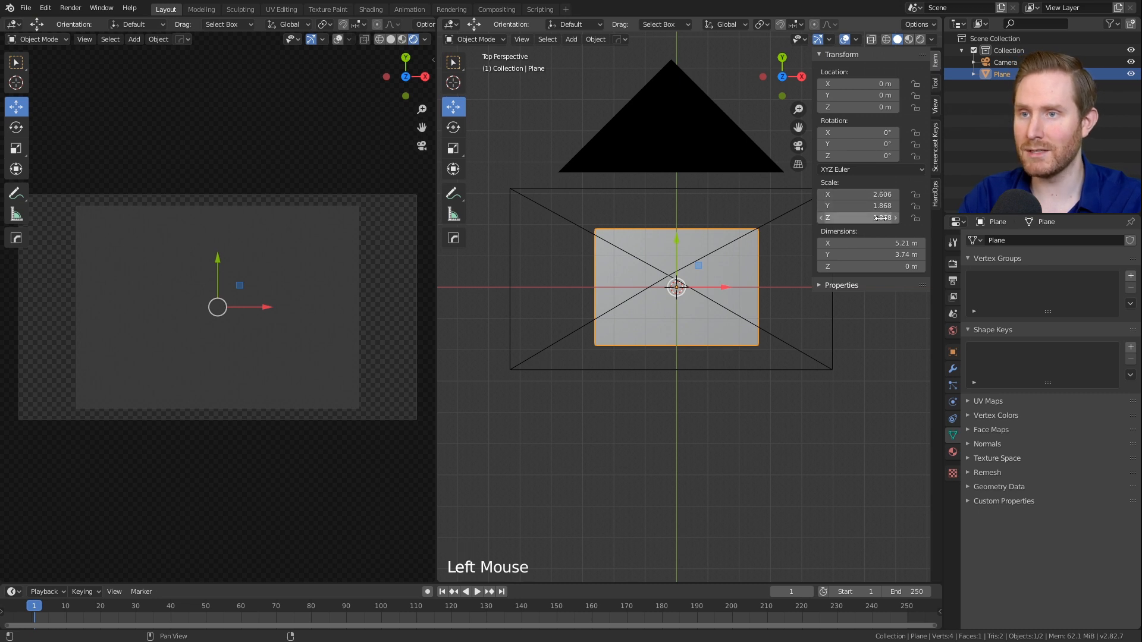
pyautogui.hotkey('ctrl', 'a')
pyautogui.click(739, 273)
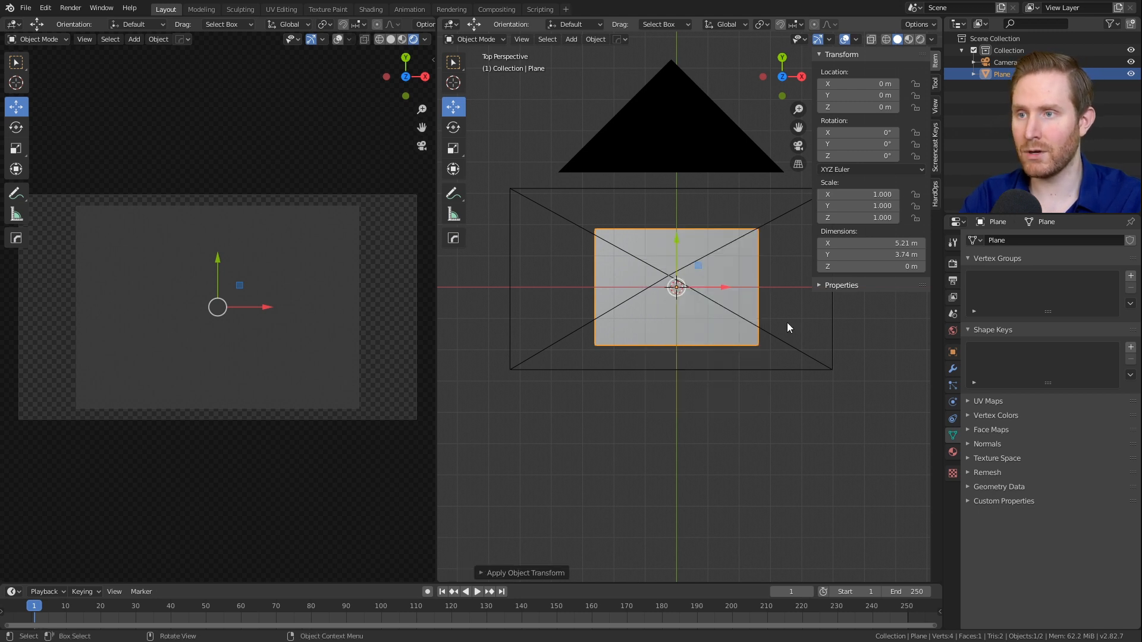
# Step: In Edit Mode, inset the plane's face by about 0.1 m and slightly rescale the inner face
pyautogui.press('Tab')
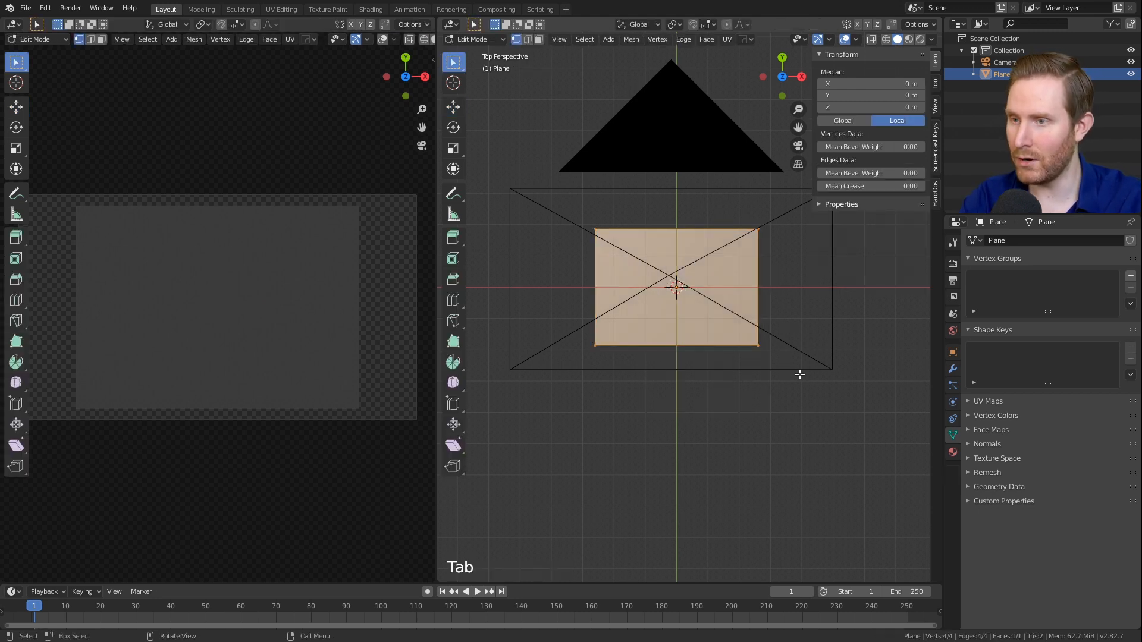
pyautogui.press('i')
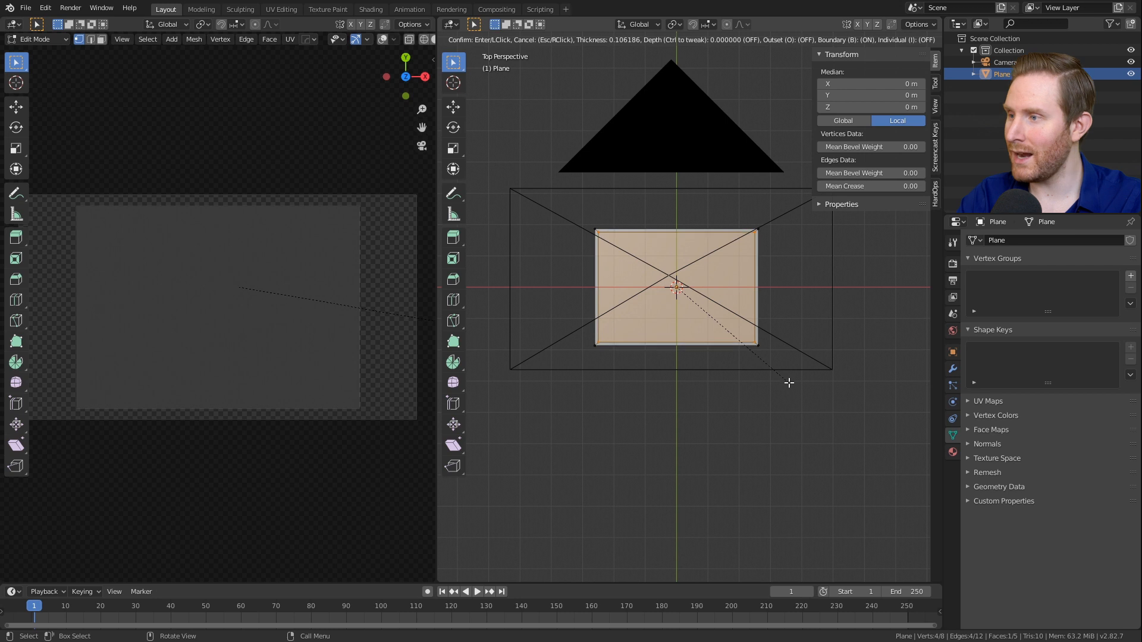
pyautogui.click(789, 382)
pyautogui.scroll(3, 794, 363)
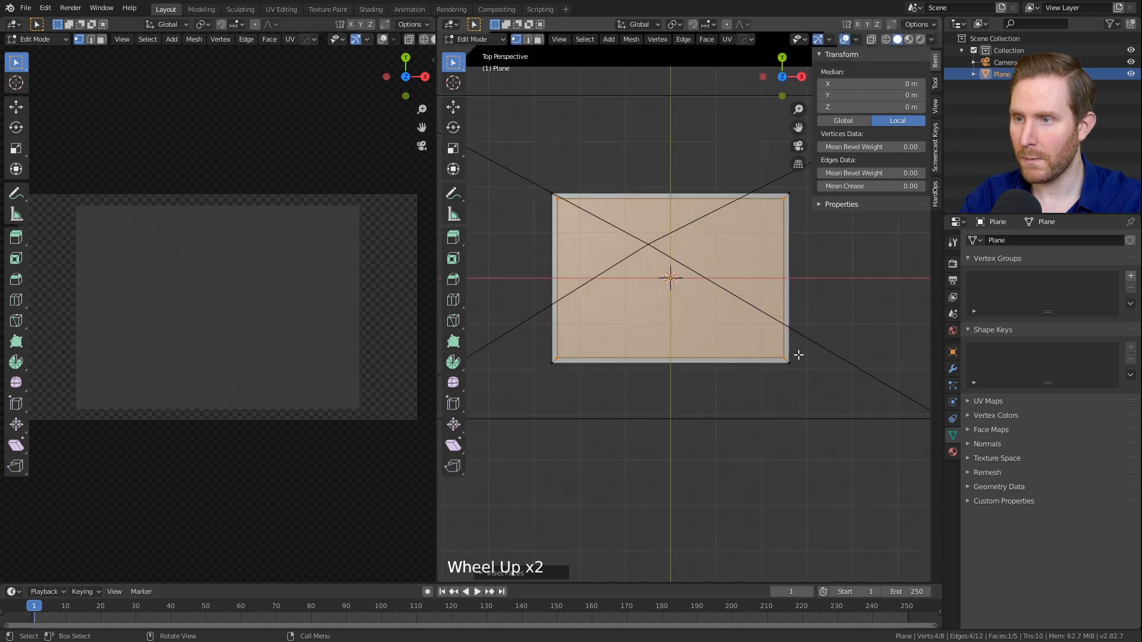
pyautogui.scroll(-2, 750, 367)
pyautogui.press('s')
pyautogui.click(794, 355)
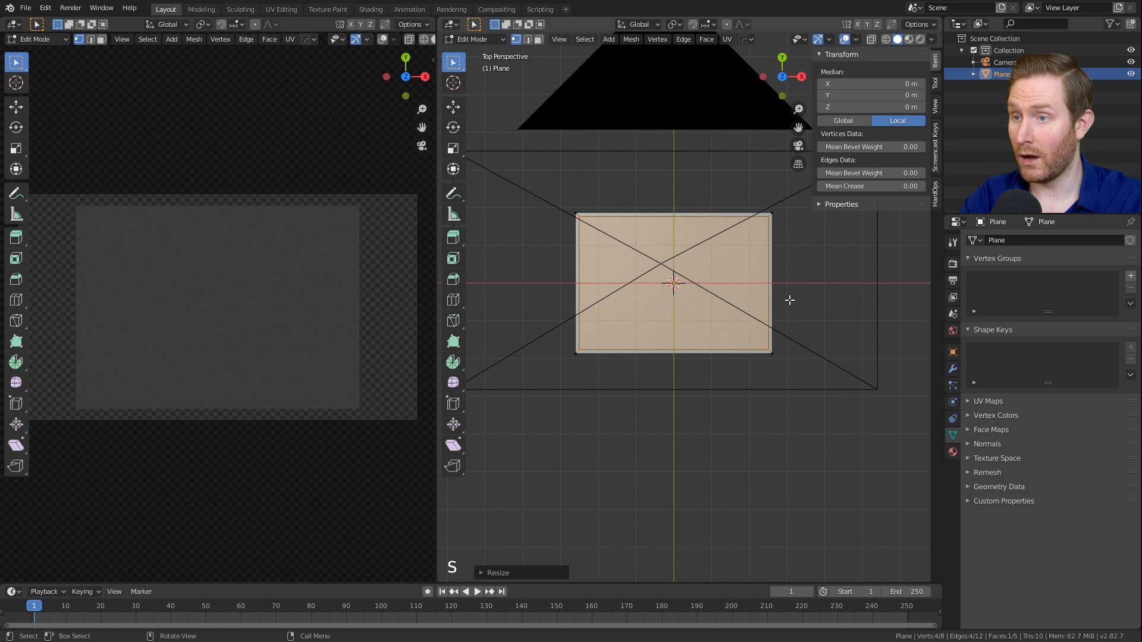
# Step: Select the four outer corner vertices and scale them outward until the outer rectangle is about 8.76 m by 6.28 m
pyautogui.hotkey('alt', 'a')
pyautogui.click(771, 354)
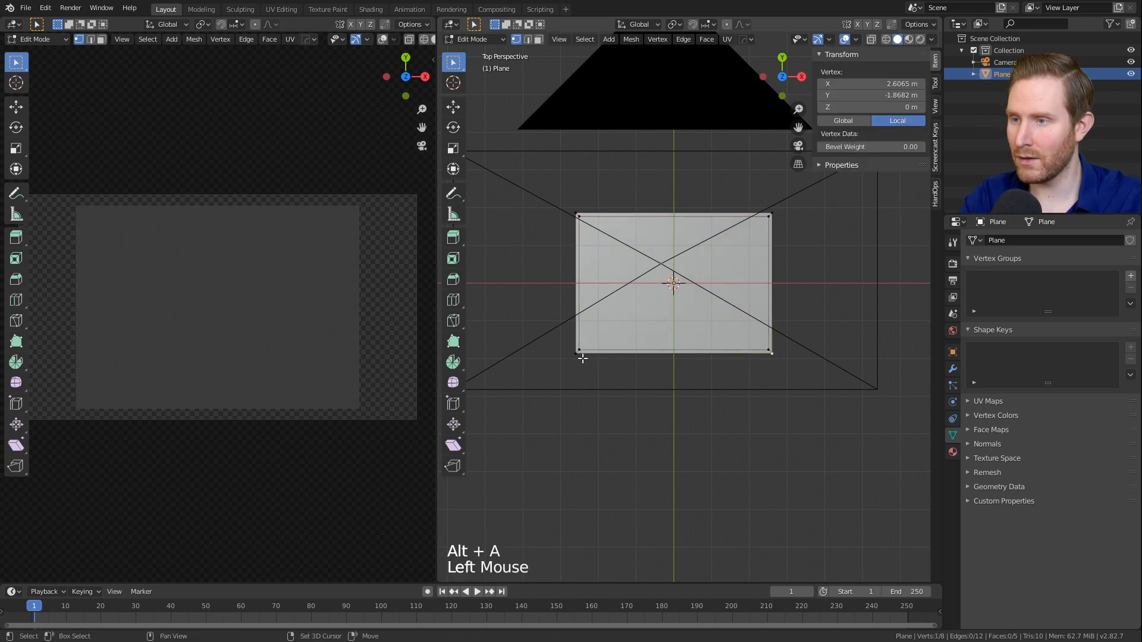
pyautogui.keyDown('shift'); pyautogui.click(578, 354); pyautogui.keyUp('shift')
pyautogui.keyDown('shift'); pyautogui.click(577, 215); pyautogui.keyUp('shift')
pyautogui.keyDown('shift'); pyautogui.click(774, 210); pyautogui.keyUp('shift')
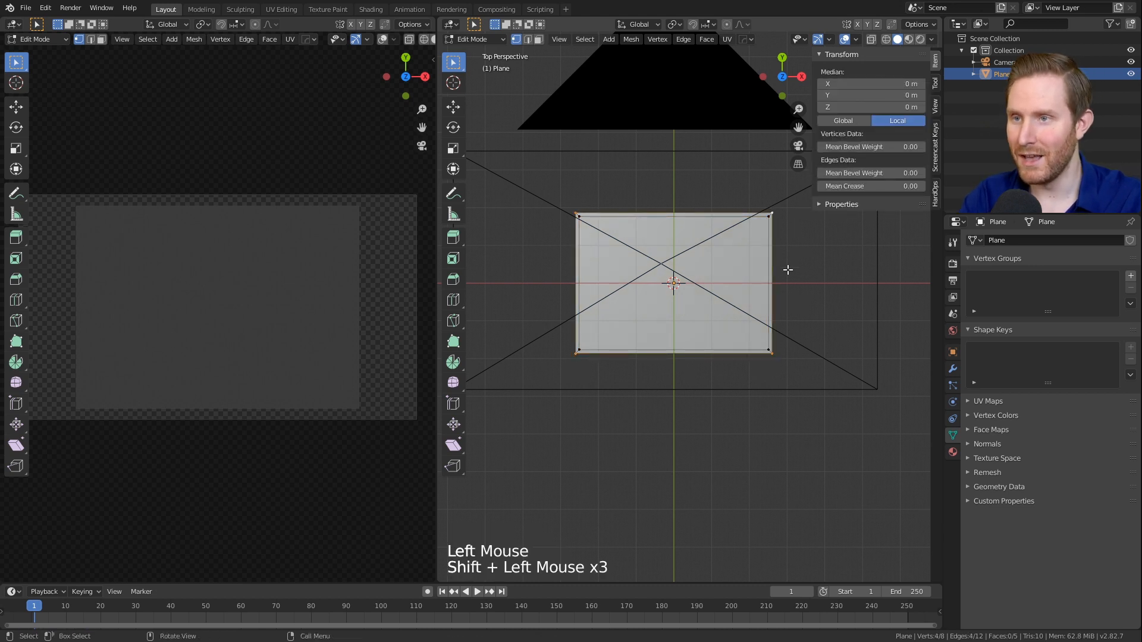
pyautogui.scroll(-2, 786, 268)
pyautogui.press('s')
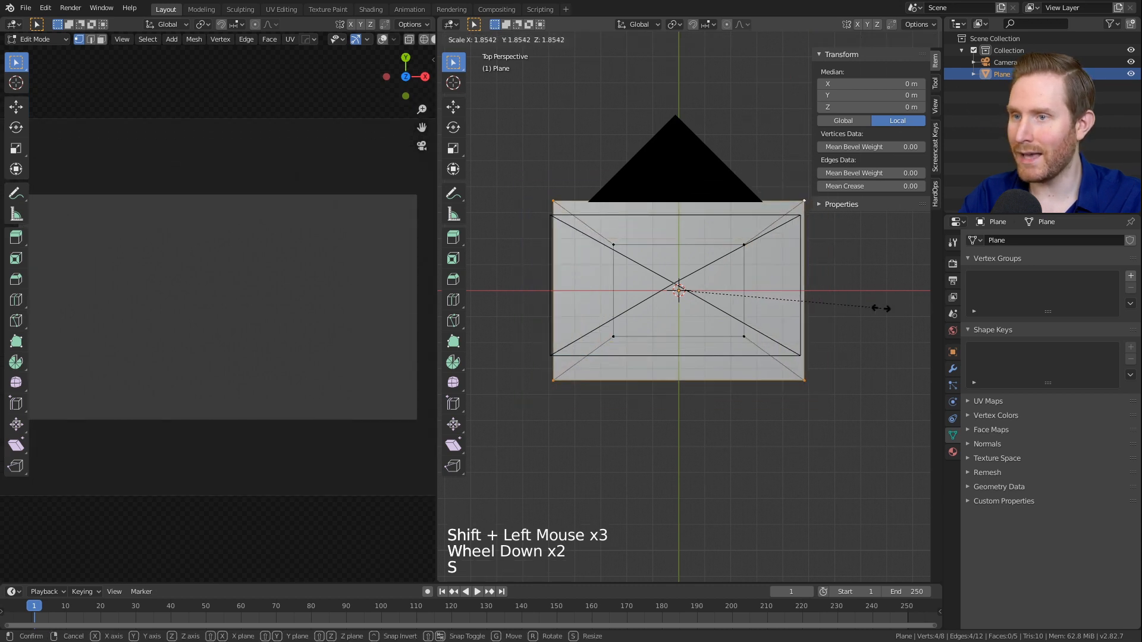
pyautogui.click(849, 306)
pyautogui.scroll(-4, 296, 302)
pyautogui.scroll(2, 296, 302)
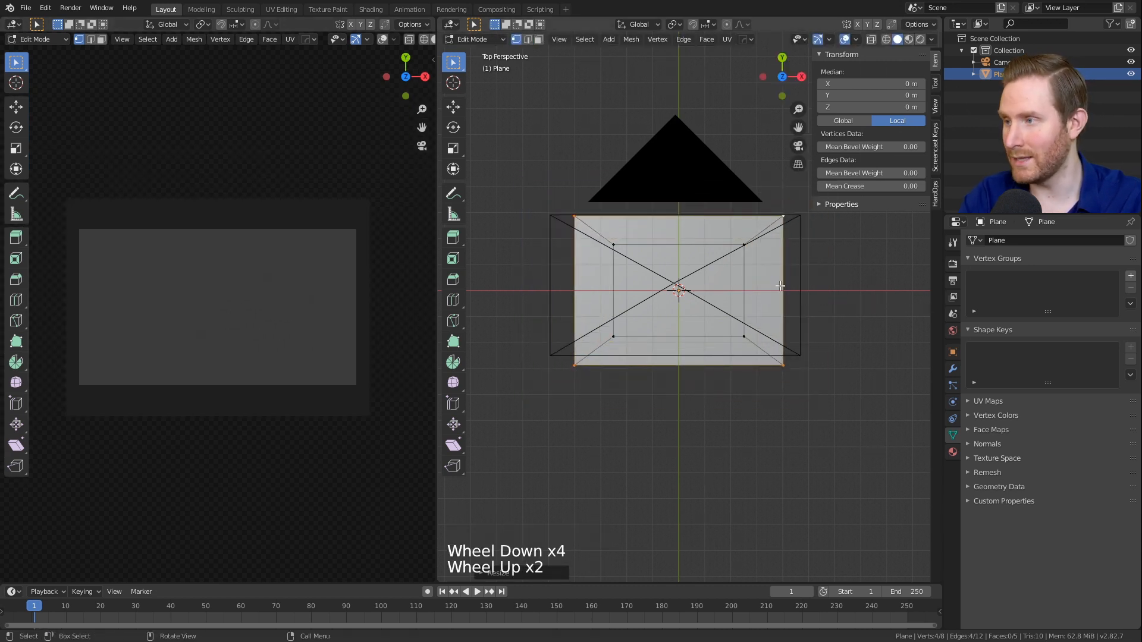
pyautogui.press('s')
pyautogui.click(759, 298)
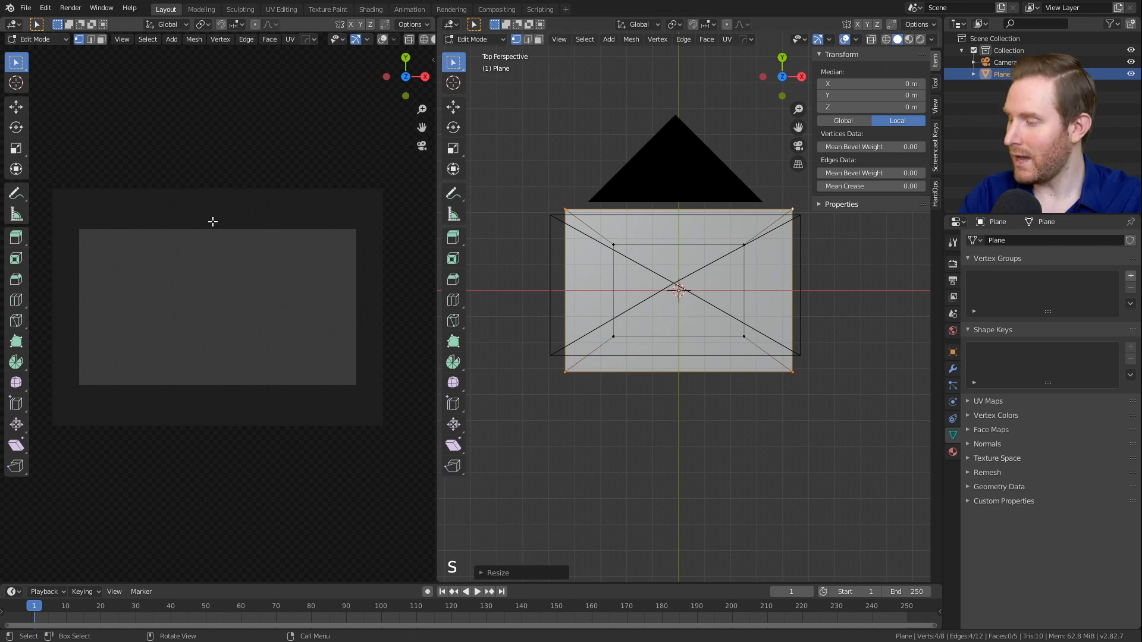
# Step: Inset the central rectangular face to form a thin, even border ring inside it
pyautogui.scroll(3, 745, 305)
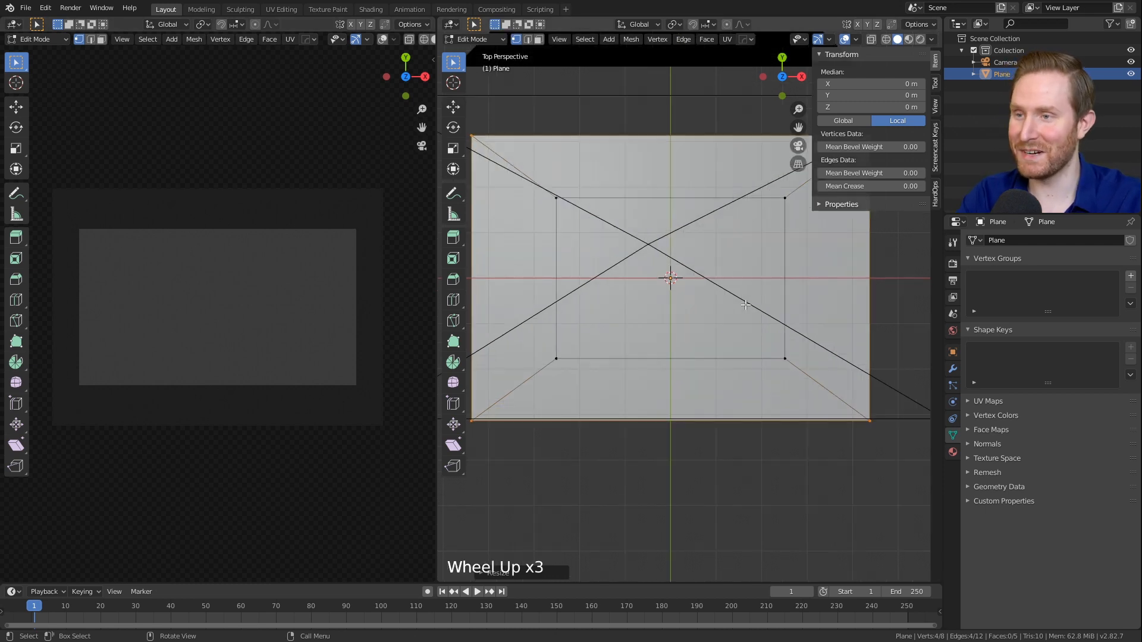
pyautogui.keyDown('shift'); pyautogui.moveTo(730, 283); pyautogui.dragTo(726, 321, button='middle'); pyautogui.keyUp('shift')
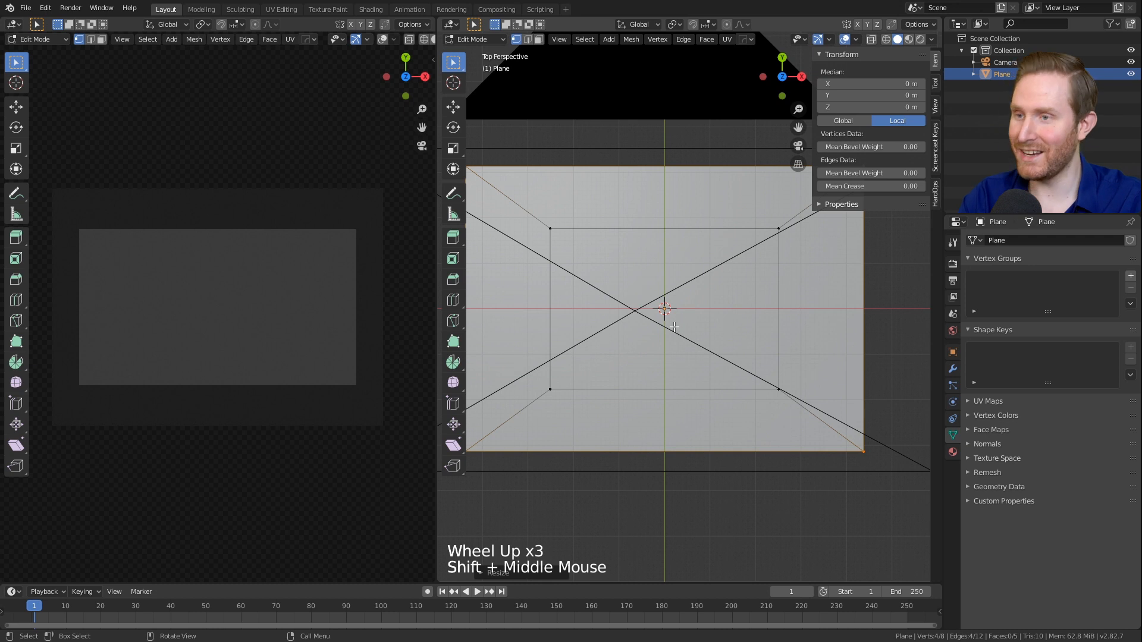
pyautogui.press('3')
pyautogui.click(538, 41)
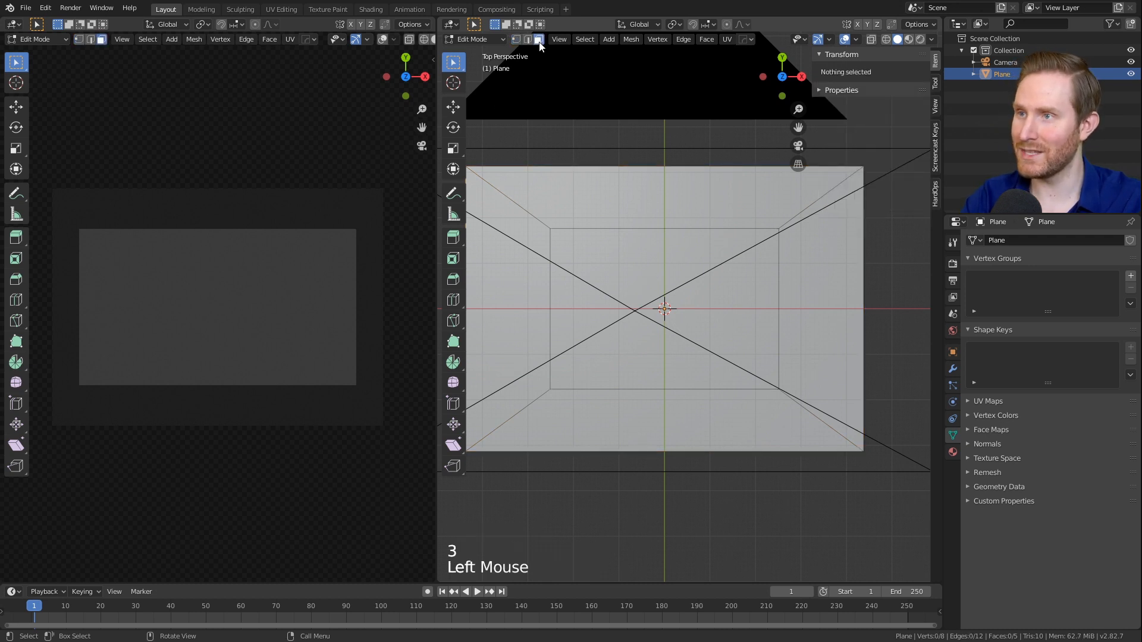
pyautogui.doubleClick(715, 304)
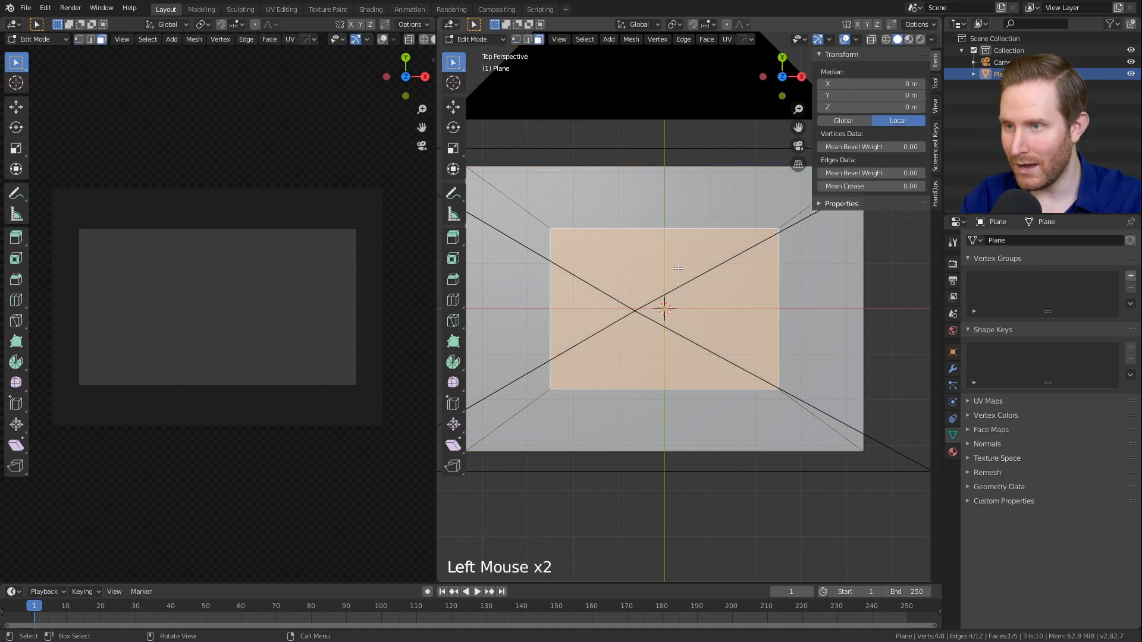
pyautogui.scroll(1, 789, 422)
pyautogui.press('i')
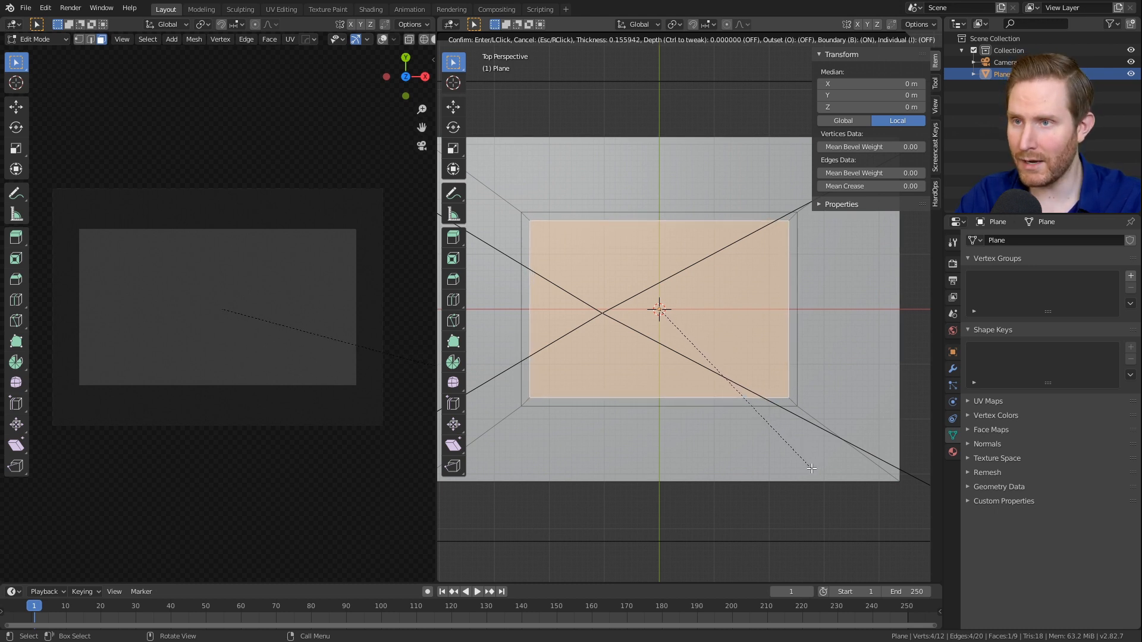
pyautogui.click(808, 468)
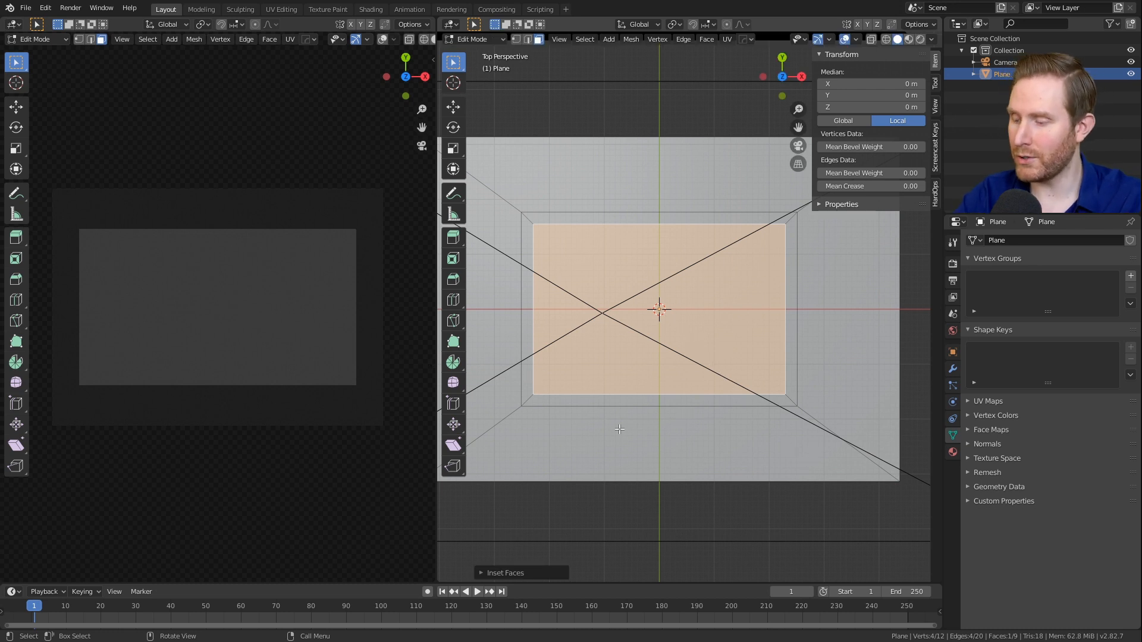
# Step: Delete the faces of the thin border ring to cut a rectangular outline gap, and return to Object Mode
pyautogui.keyDown('alt'); pyautogui.click(526, 402); pyautogui.keyUp('alt')
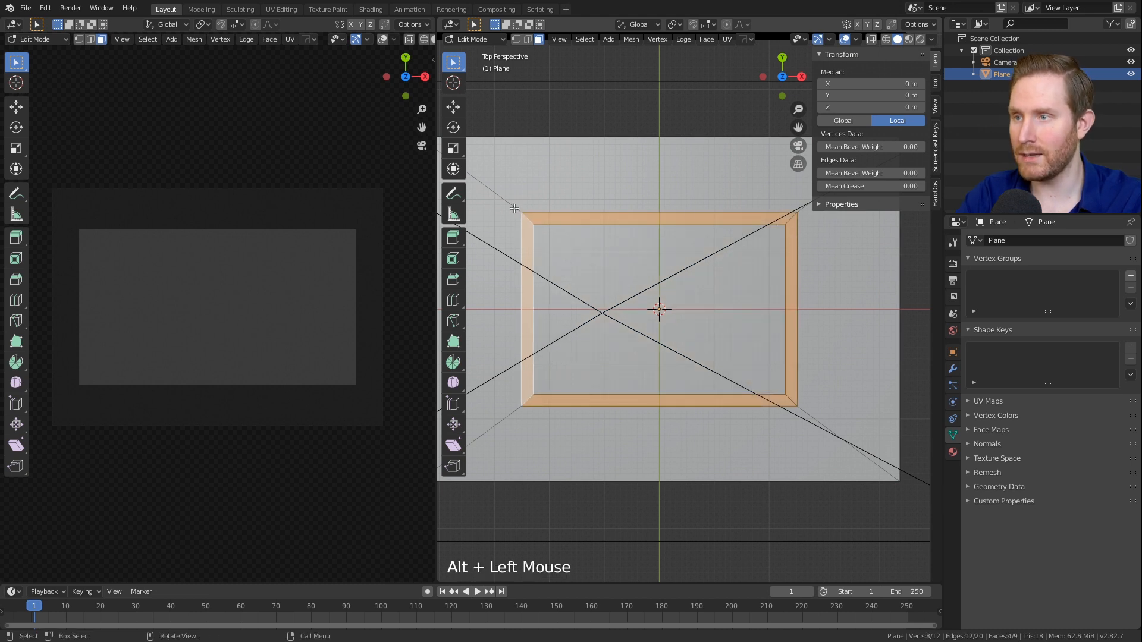
pyautogui.press('x')
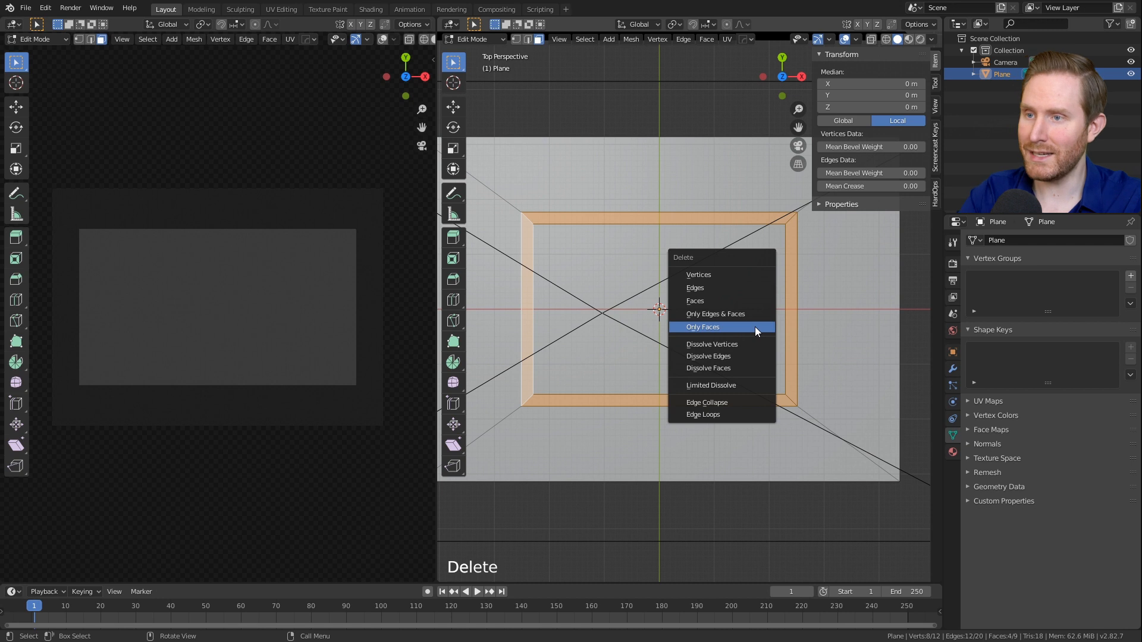
pyautogui.click(720, 303)
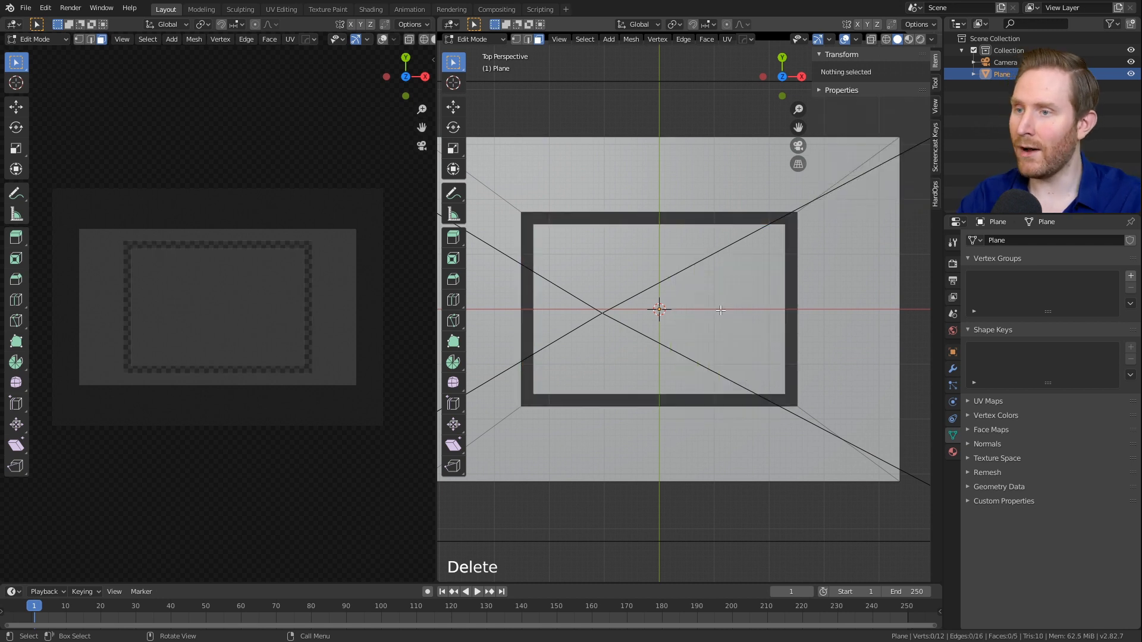
pyautogui.press('Tab')
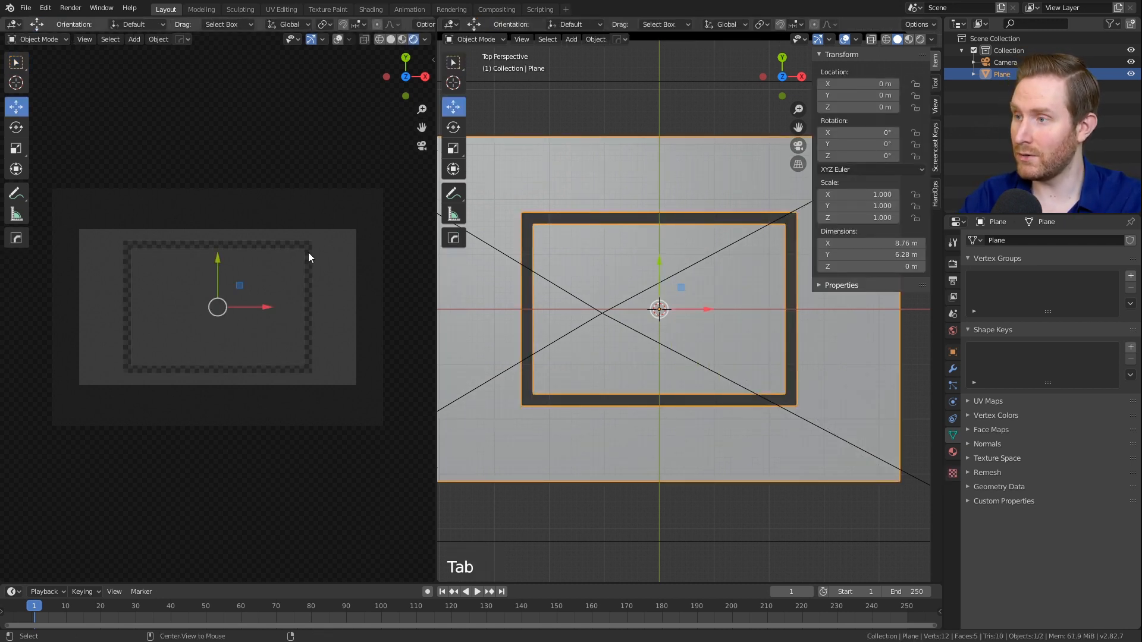
# Step: Give the cut-out plane a new material with the Holdout shader as its surface
pyautogui.scroll(-2, 627, 258)
pyautogui.keyDown('shift'); pyautogui.moveTo(671, 309); pyautogui.dragTo(679, 315, button='middle'); pyautogui.keyUp('shift')
pyautogui.scroll(1, 612, 263)
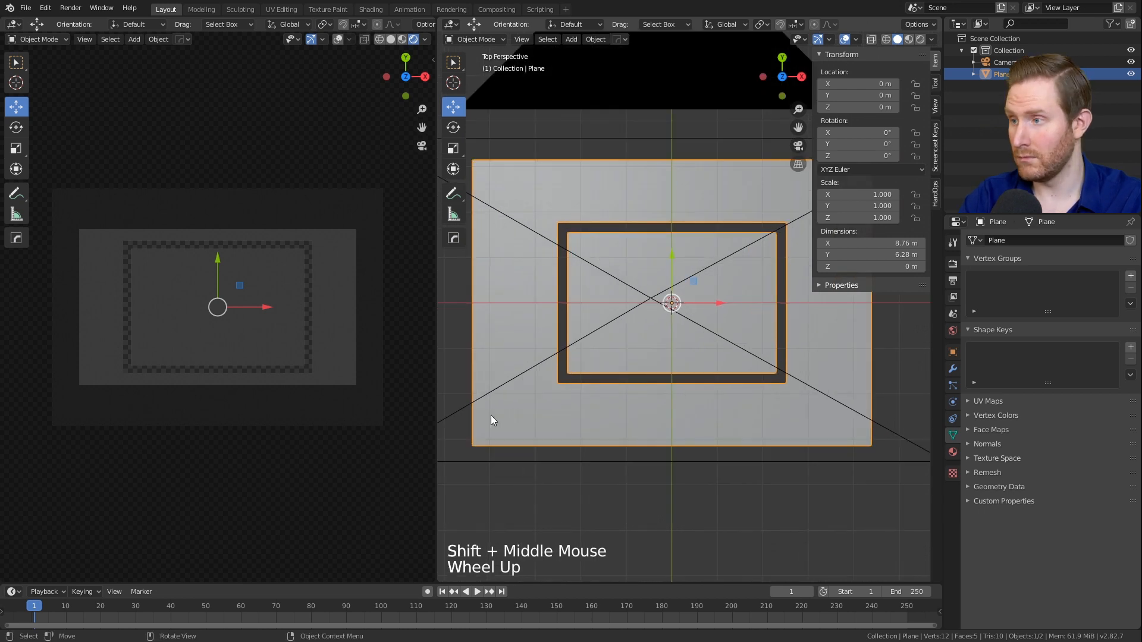
pyautogui.scroll(1, 177, 327)
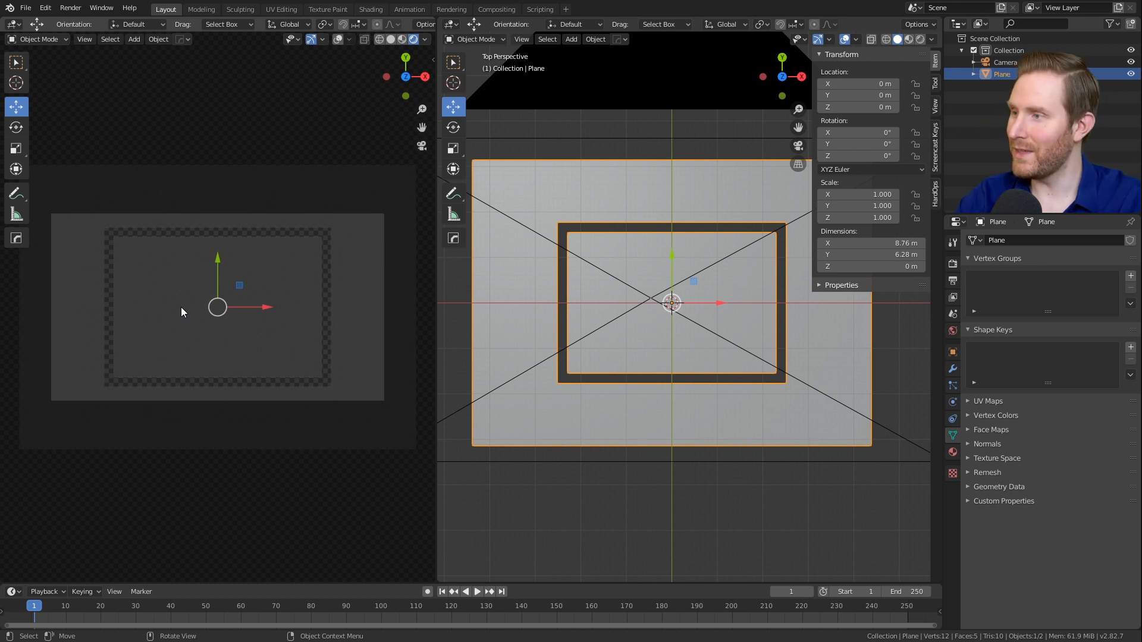
pyautogui.click(953, 453)
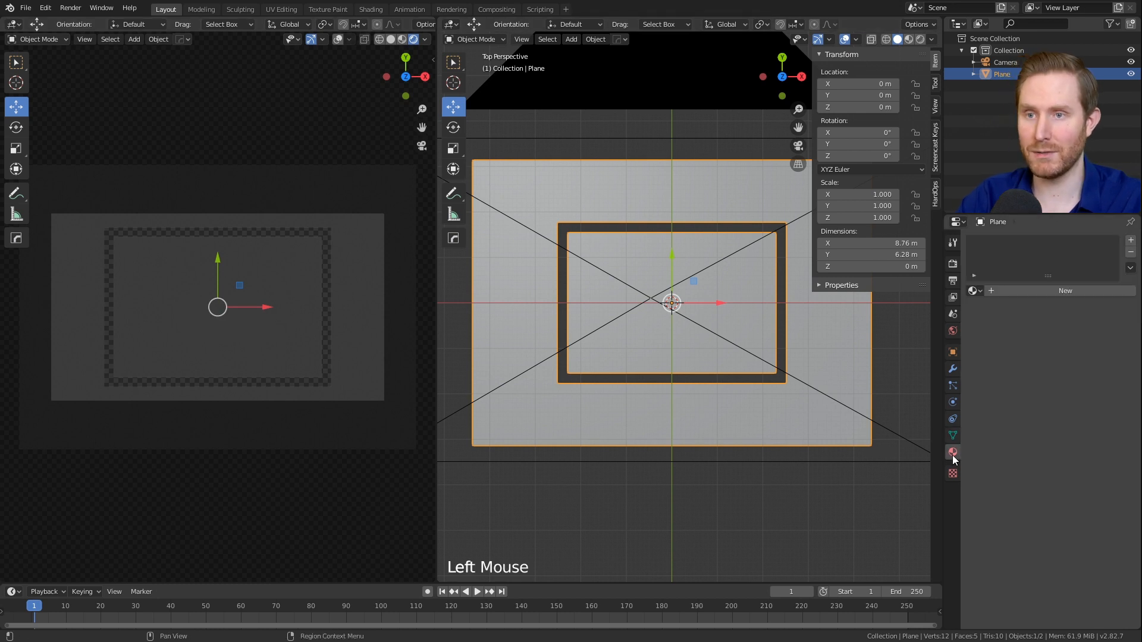
pyautogui.click(1022, 290)
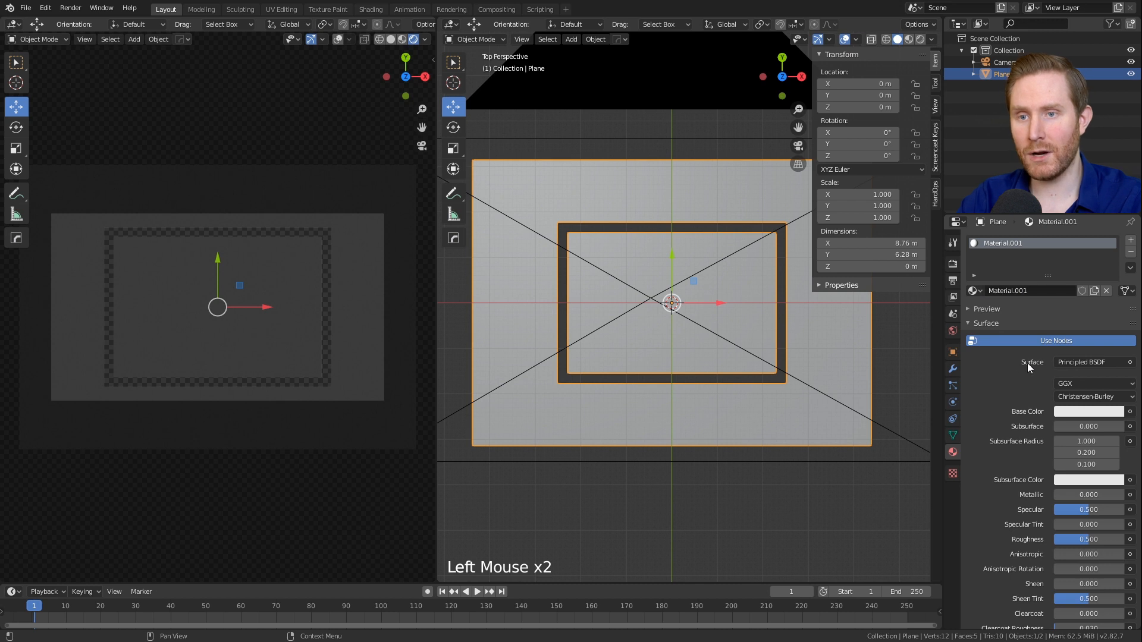
pyautogui.click(1085, 362)
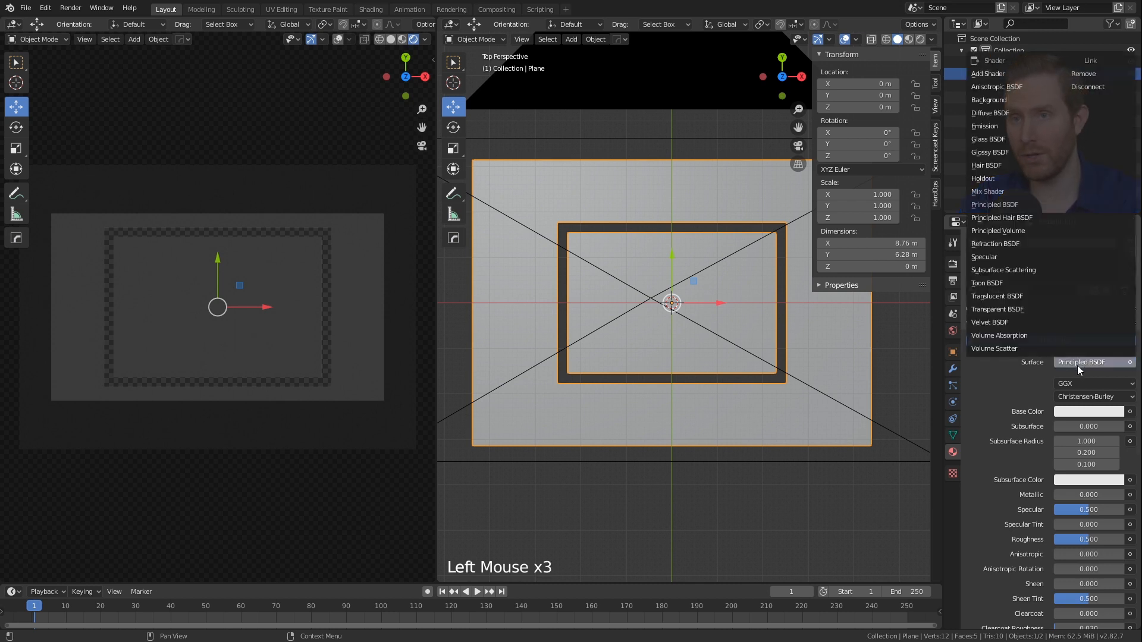
pyautogui.click(996, 180)
pyautogui.scroll(-2, 748, 340)
pyautogui.scroll(2, 740, 350)
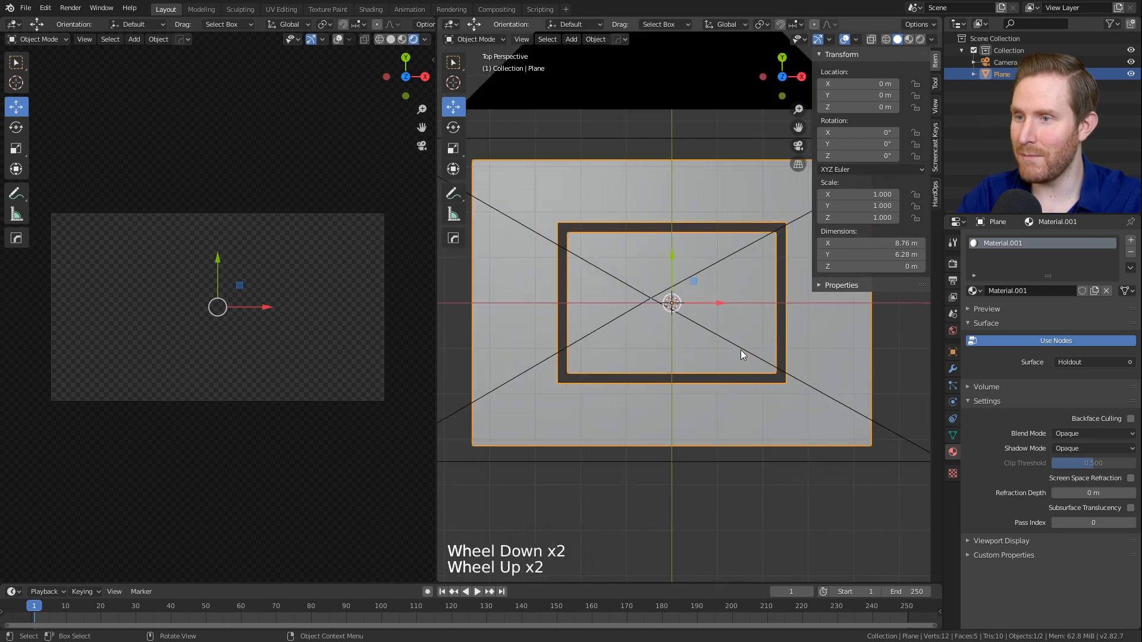
# Step: Add a second mesh plane at the origin and scale it up about 6.3 times to roughly 12.6 m square
pyautogui.scroll(-3, 711, 385)
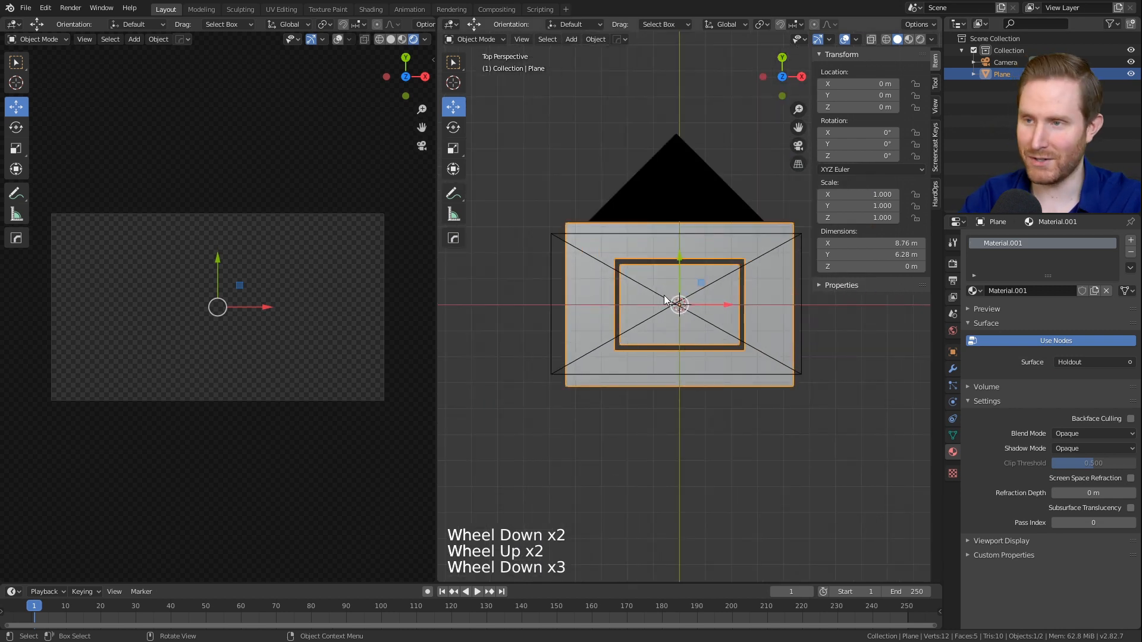
pyautogui.scroll(2, 672, 302)
pyautogui.hotkey('shift', 'a')
pyautogui.moveTo(666, 309)
pyautogui.click(705, 308)
pyautogui.scroll(-3, 685, 343)
pyautogui.press('s')
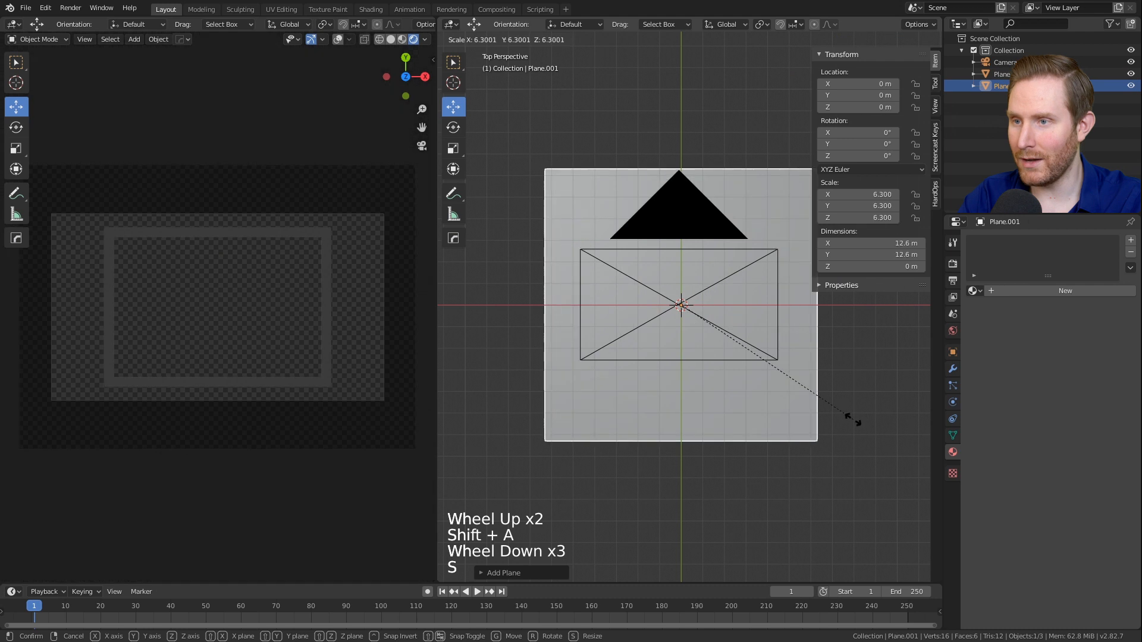
pyautogui.click(854, 416)
# Step: Move the large plane straight down along Z to about -4.34 m, below the holdout plane
pyautogui.moveTo(854, 416); pyautogui.dragTo(708, 338, button='middle')
pyautogui.press('g')
pyautogui.press('z')
pyautogui.click(768, 384)
pyautogui.moveTo(767, 384); pyautogui.dragTo(680, 323, button='middle')
pyautogui.moveTo(625, 297); pyautogui.dragTo(638, 294, button='middle')
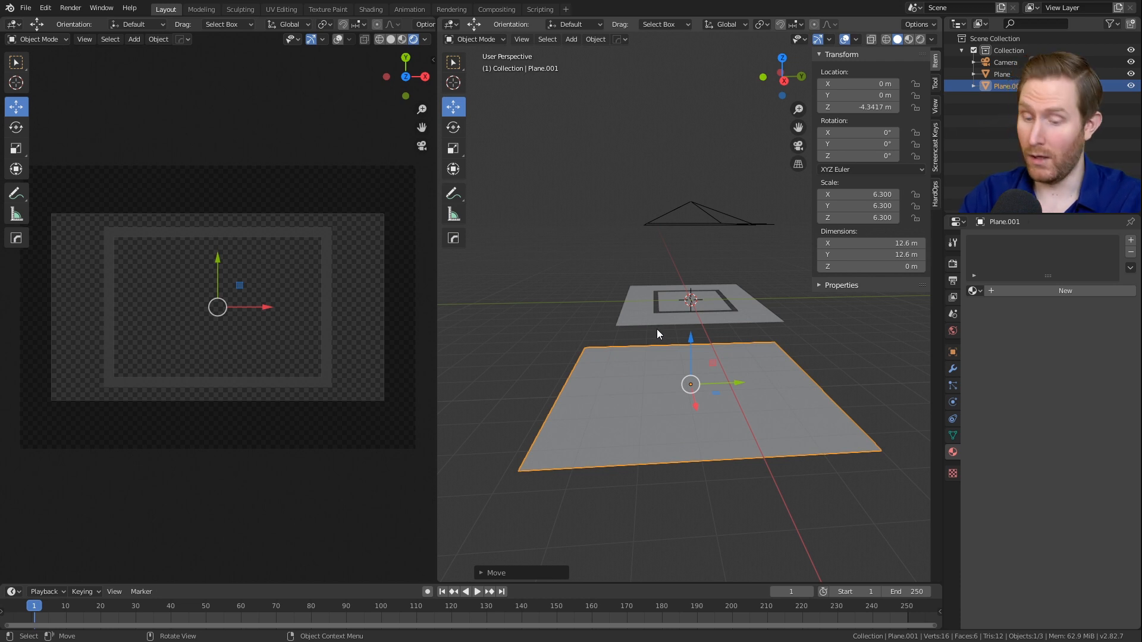
pyautogui.press('KP_7')
pyautogui.scroll(2, 718, 325)
pyautogui.press('g')
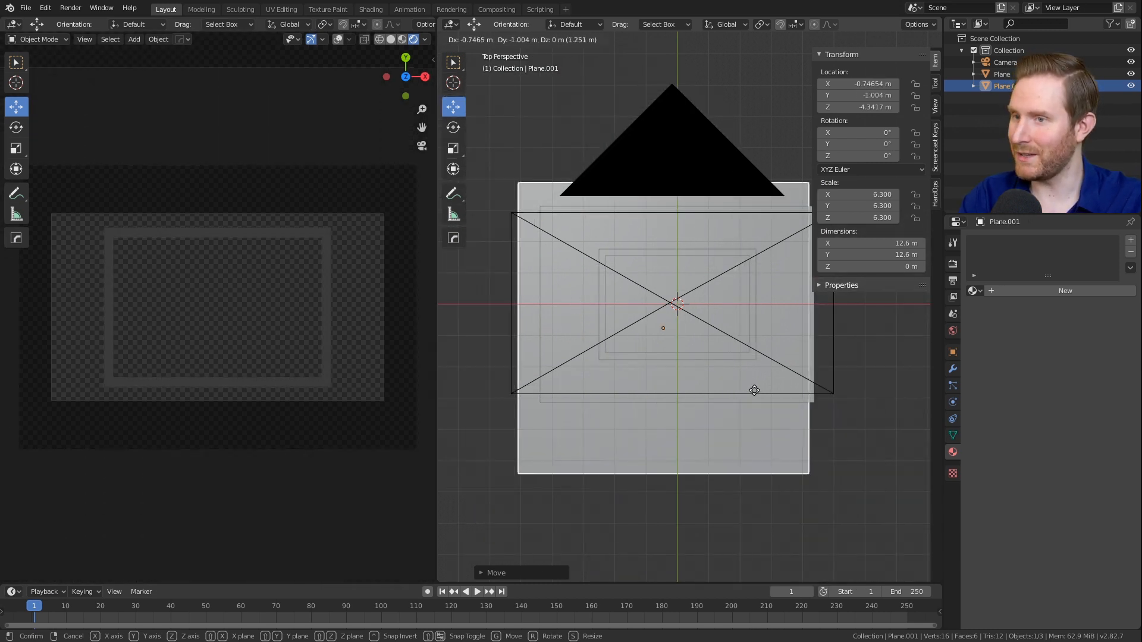
pyautogui.rightClick(781, 367)
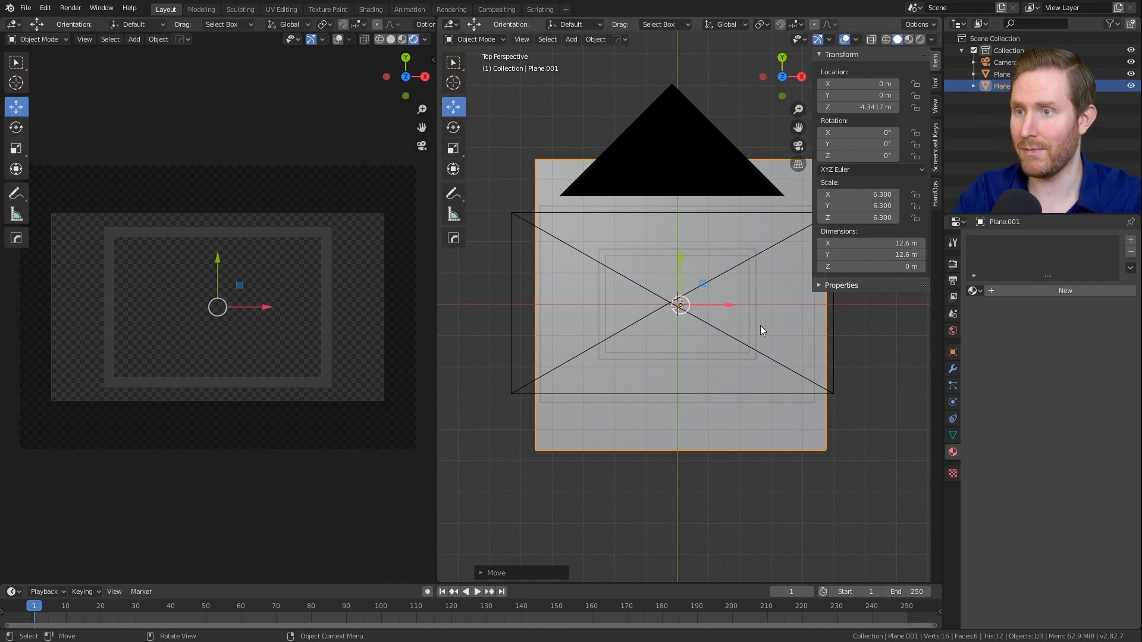
pyautogui.scroll(-3, 756, 329)
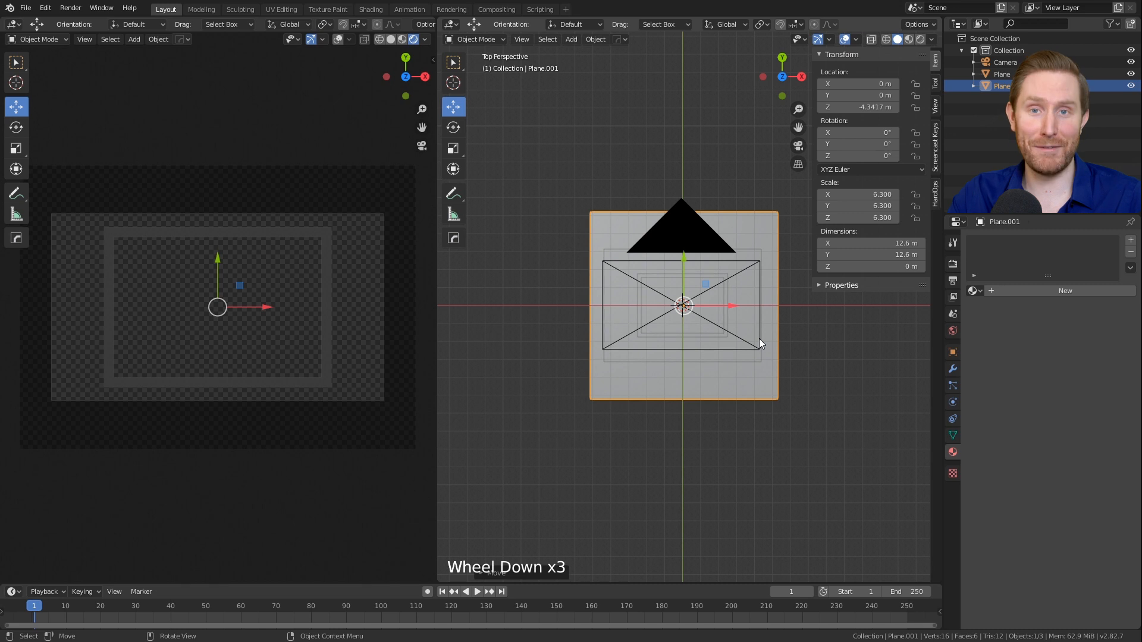
pyautogui.scroll(4, 776, 365)
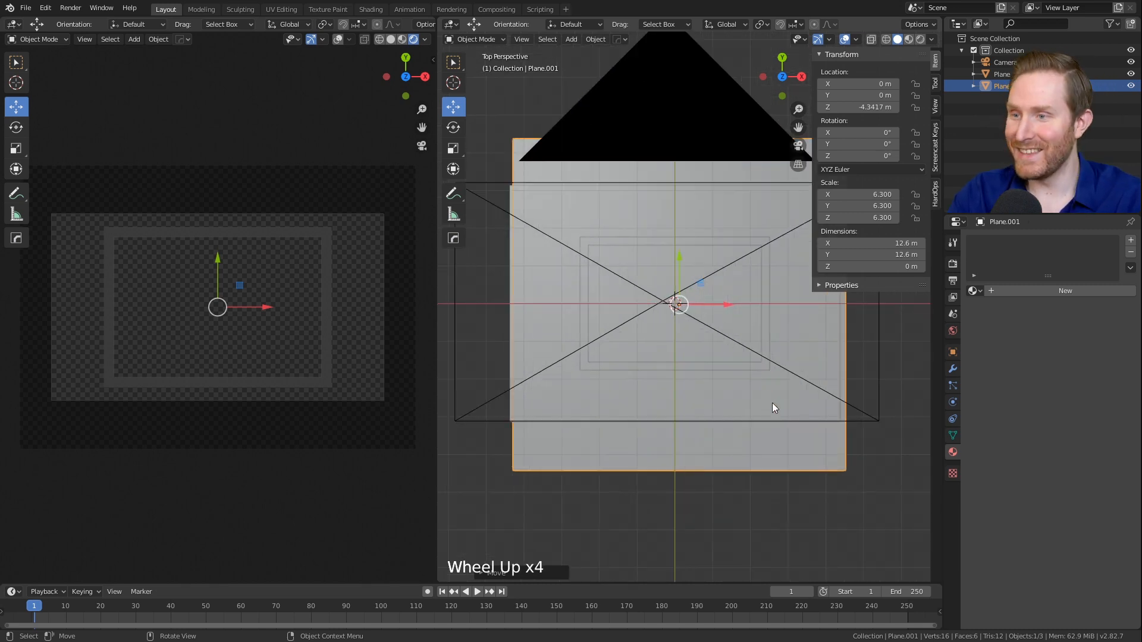
pyautogui.moveTo(811, 423); pyautogui.dragTo(730, 398, button='middle')
pyautogui.press('g')
pyautogui.rightClick(705, 378)
pyautogui.scroll(-2, 708, 375)
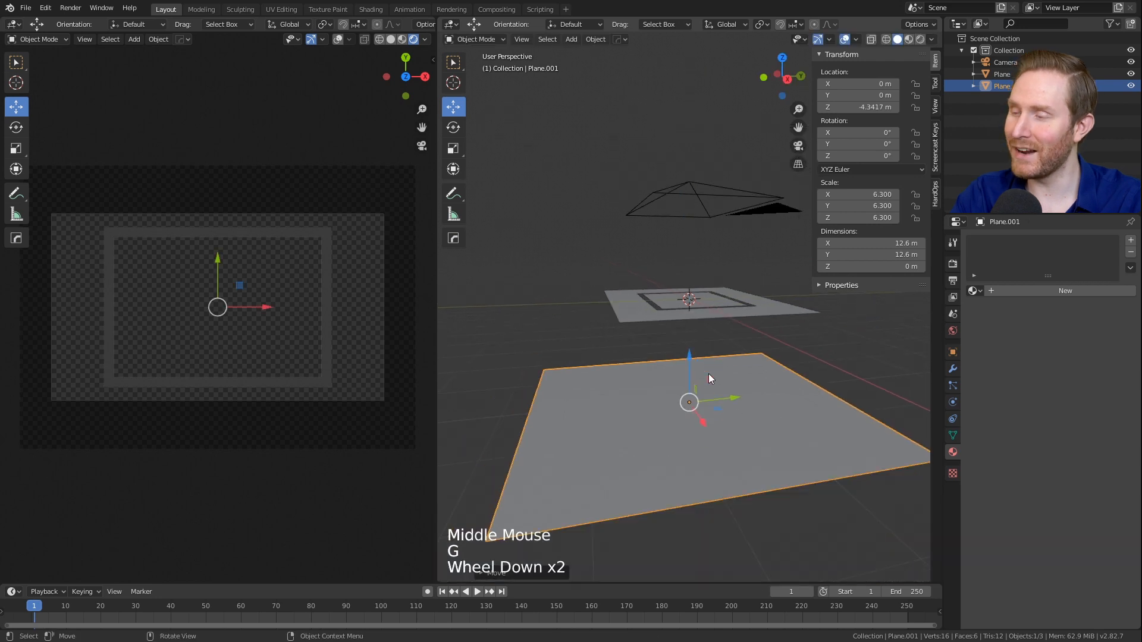
# Step: Switch the modelling viewport to a top orthographic view of the planes and camera
pyautogui.press('KP_7')
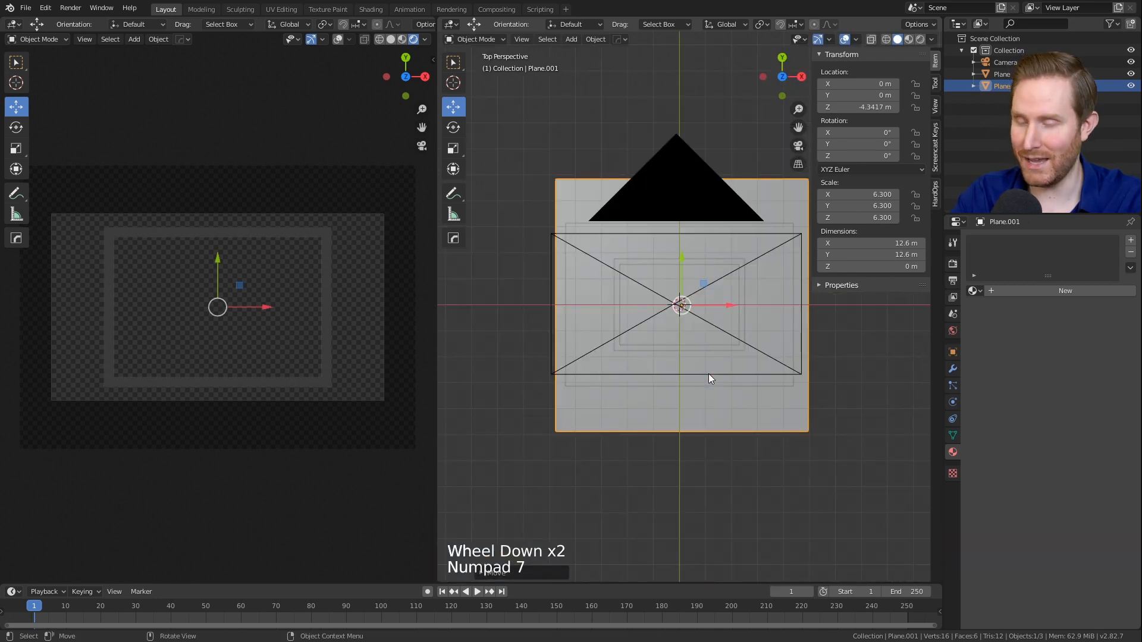
pyautogui.press('KP_5')
pyautogui.keyDown('shift'); pyautogui.moveTo(726, 363); pyautogui.dragTo(730, 399, button='middle'); pyautogui.keyUp('shift')
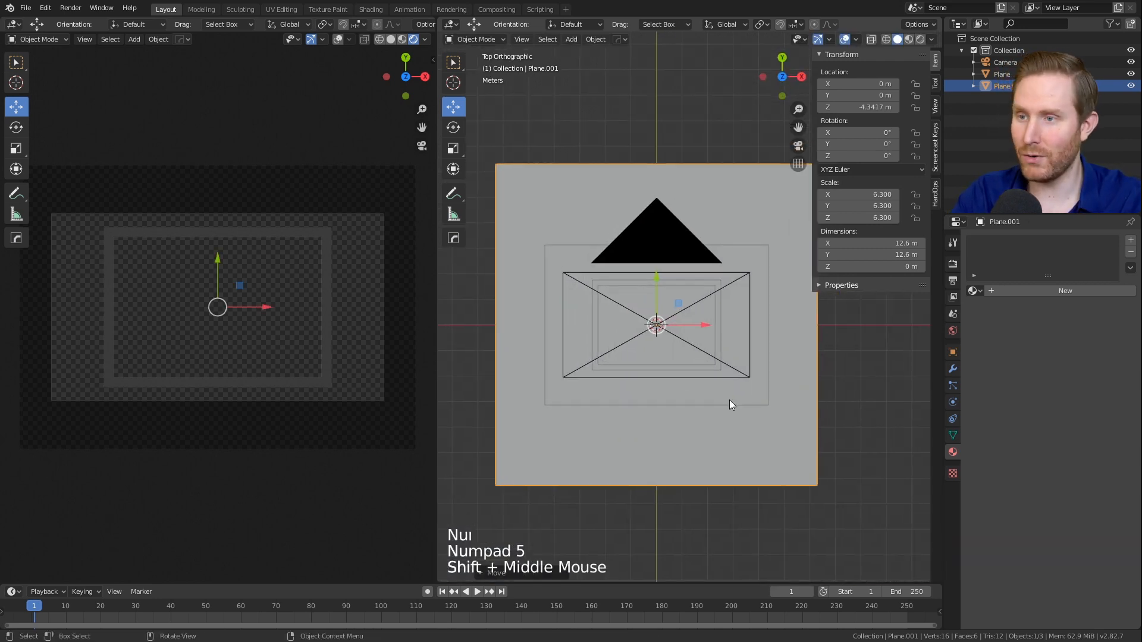
# Step: Scale the lower plane down to about 5.48 m square, smaller than the holdout plane above it
pyautogui.press('s')
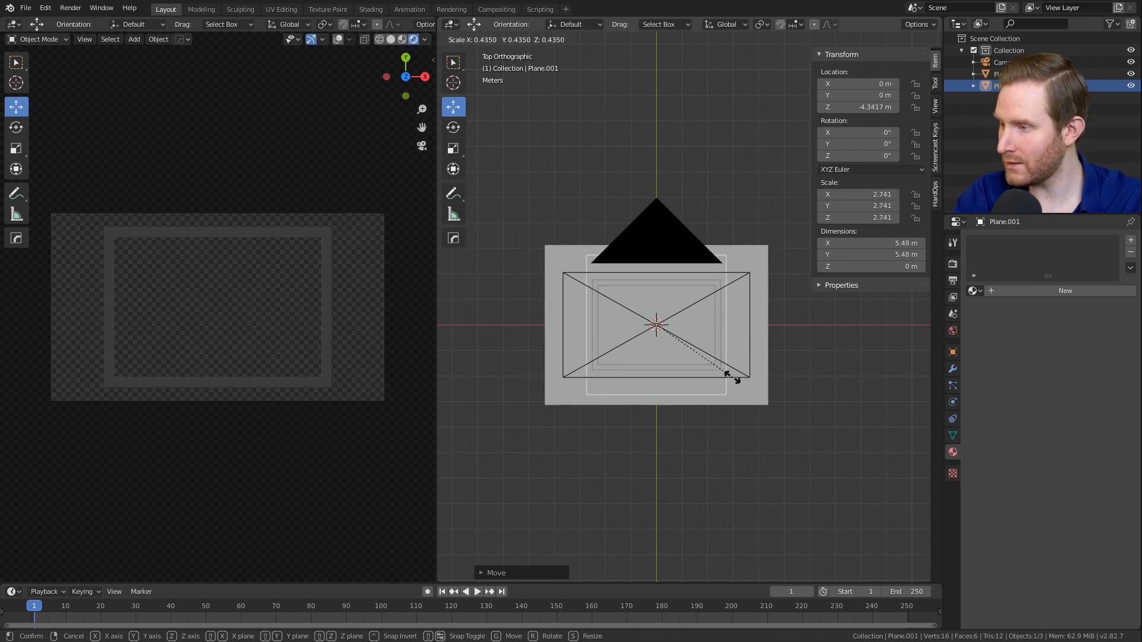
pyautogui.click(732, 378)
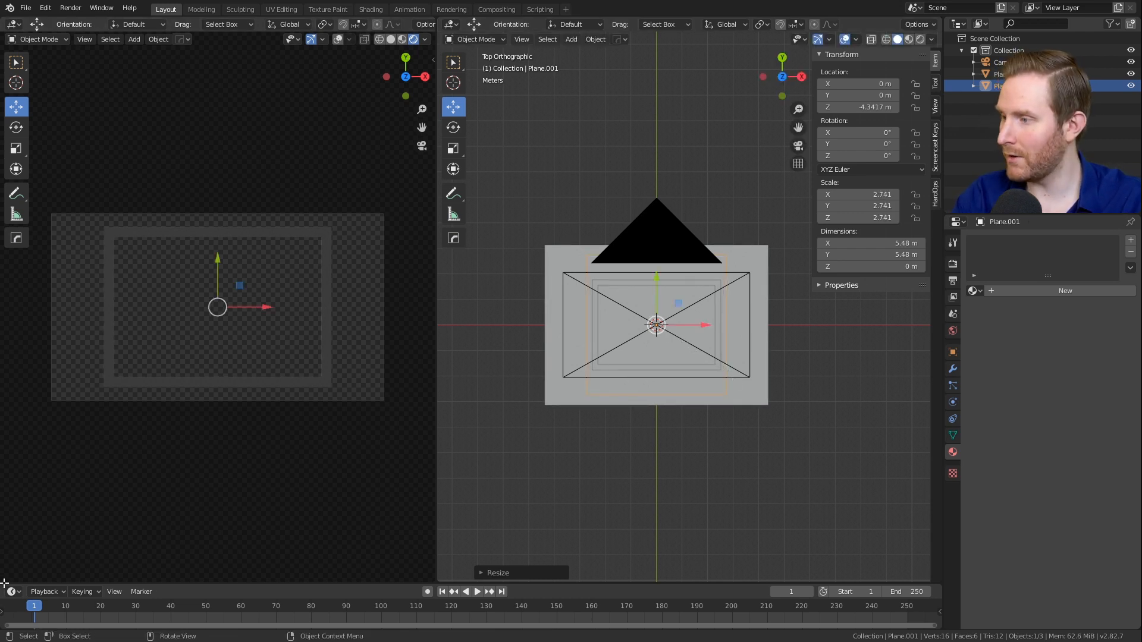
# Step: Split the camera preview area in two and turn the new lower area into a Shader Editor
pyautogui.moveTo(7, 585); pyautogui.dragTo(32, 254)
pyautogui.click(15, 252)
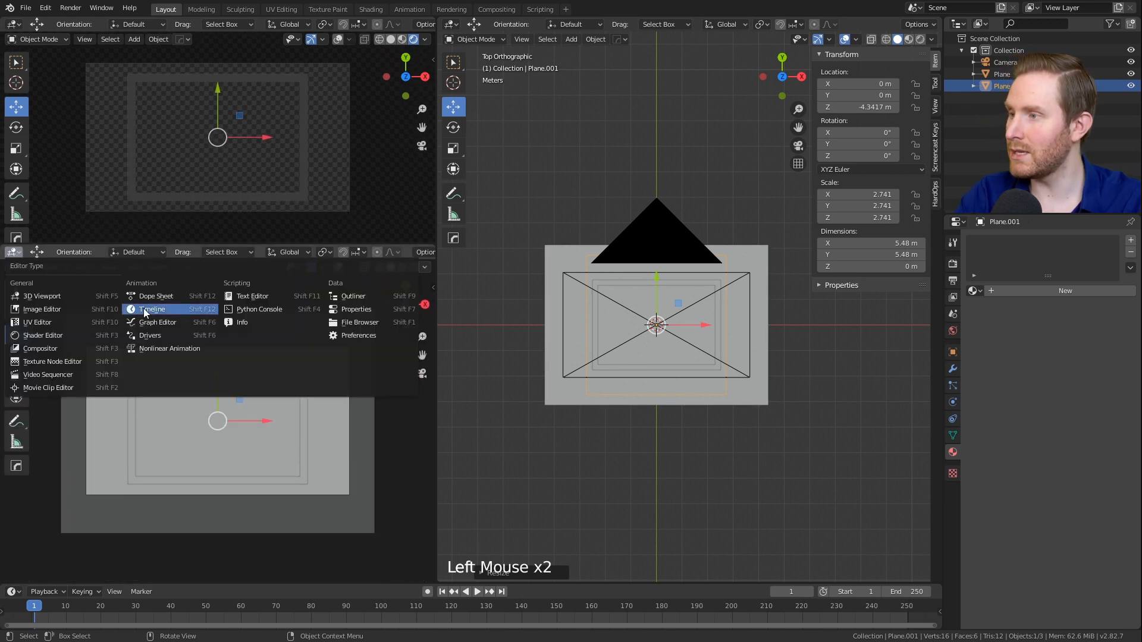
pyautogui.click(67, 335)
pyautogui.scroll(-7, 116, 429)
pyautogui.scroll(2, 116, 476)
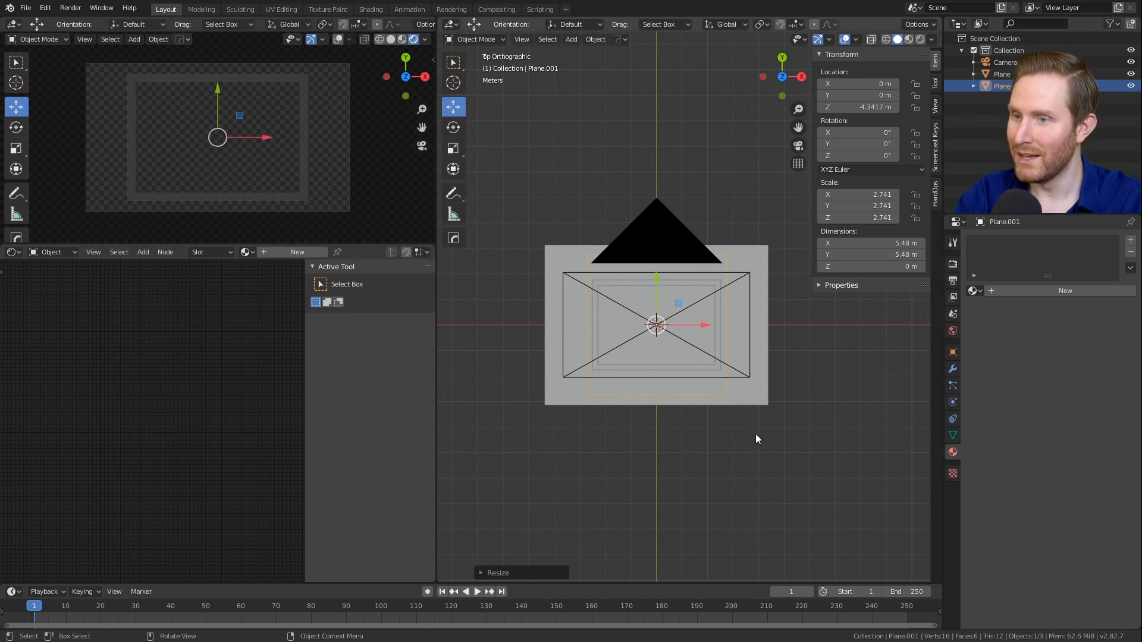
# Step: Give the lower plane a new material and delete its Principled BSDF node
pyautogui.scroll(2, 762, 433)
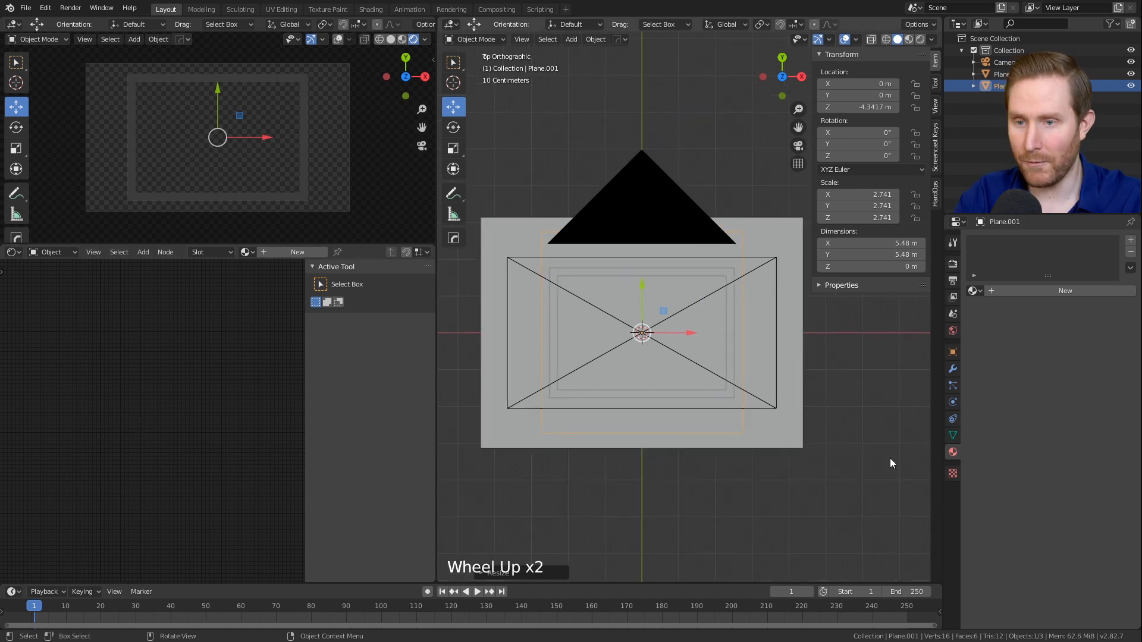
pyautogui.click(1048, 291)
pyautogui.moveTo(74, 465); pyautogui.dragTo(101, 387, button='middle')
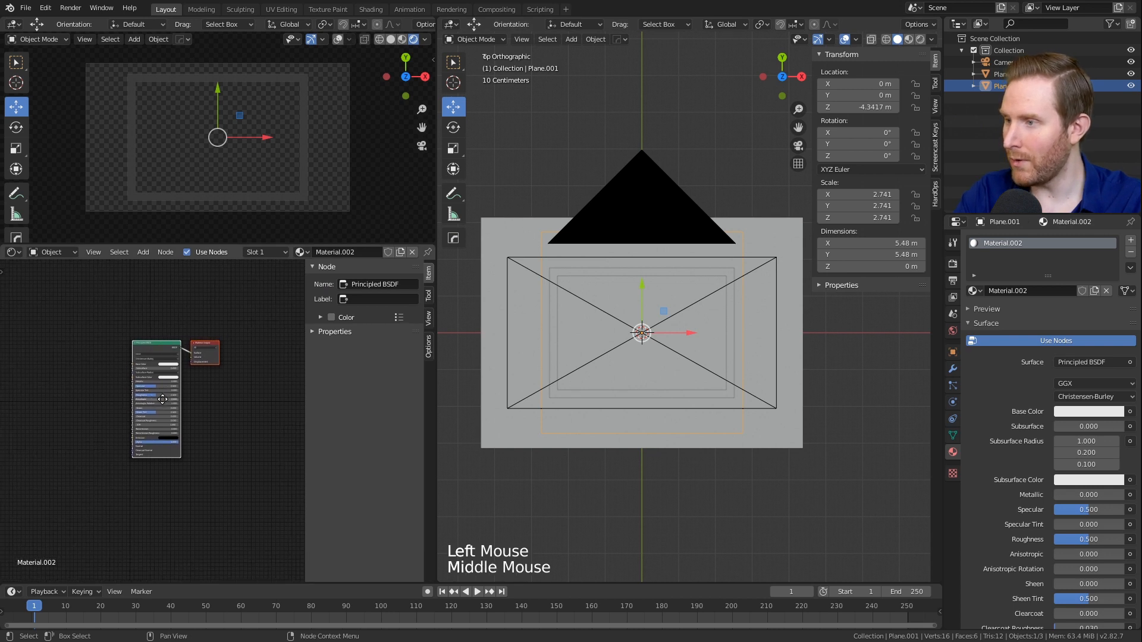
pyautogui.scroll(9, 233, 379)
pyautogui.moveTo(233, 378); pyautogui.dragTo(195, 412, button='middle')
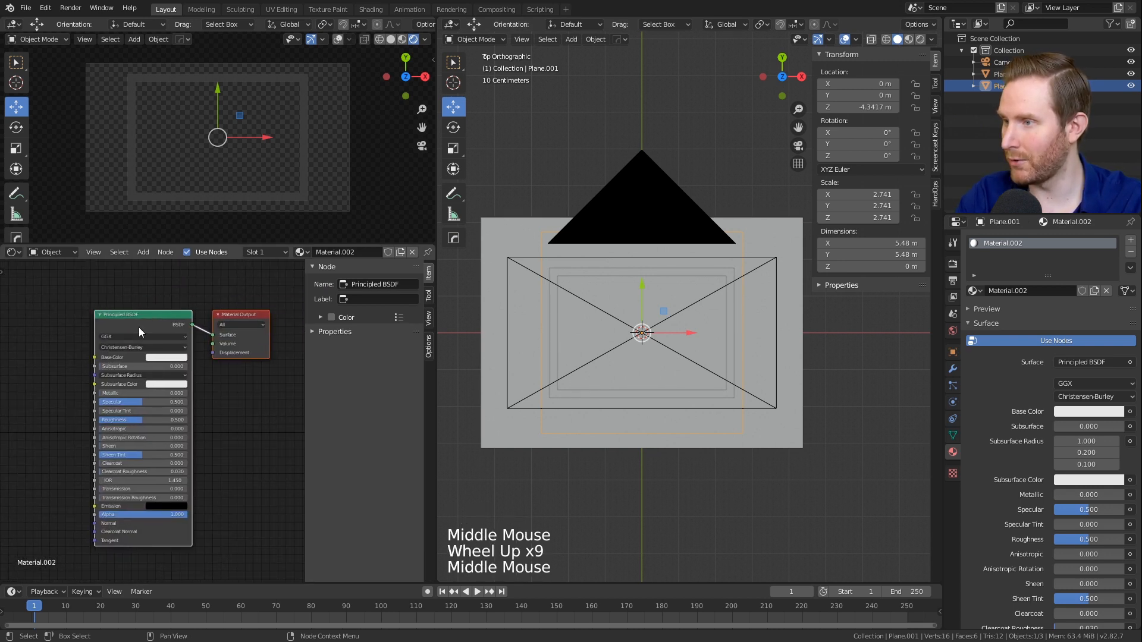
pyautogui.moveTo(236, 409); pyautogui.dragTo(245, 435, button='middle')
pyautogui.scroll(-1, 245, 434)
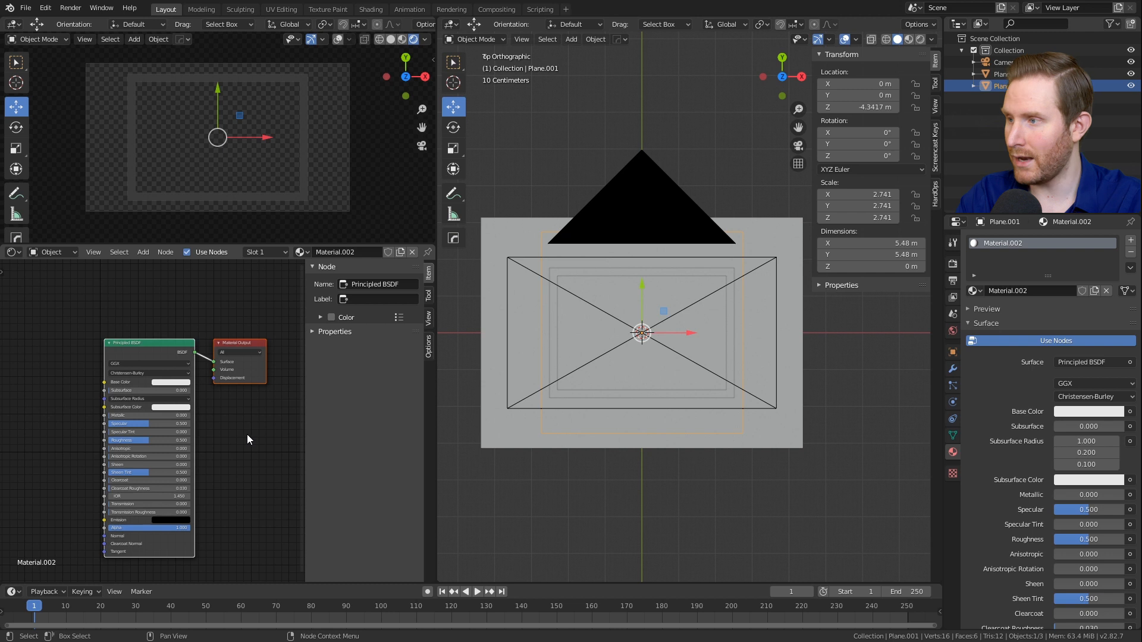
pyautogui.click(133, 345)
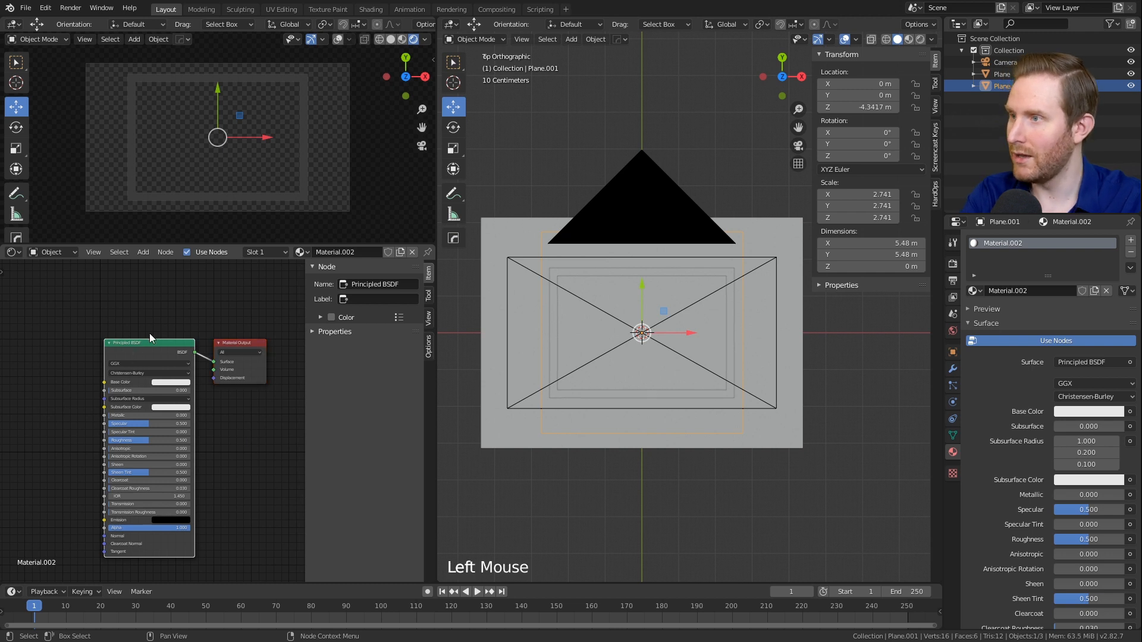
pyautogui.press('Delete')
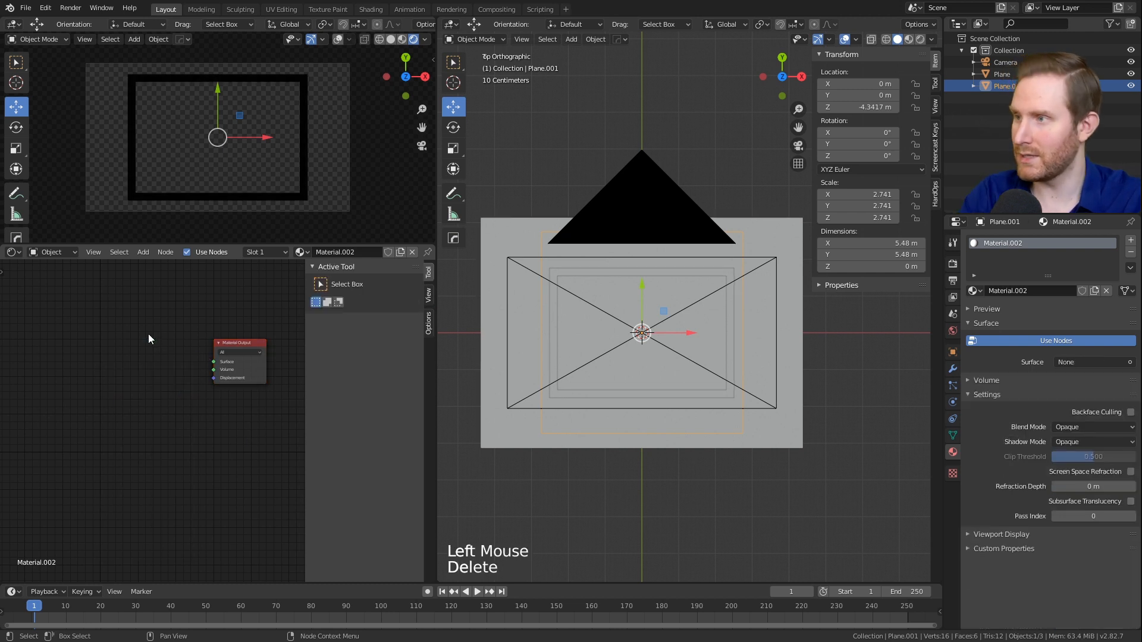
# Step: Add an Emission shader node and connect its output to the Surface input of the Material Output
pyautogui.scroll(1, 141, 379)
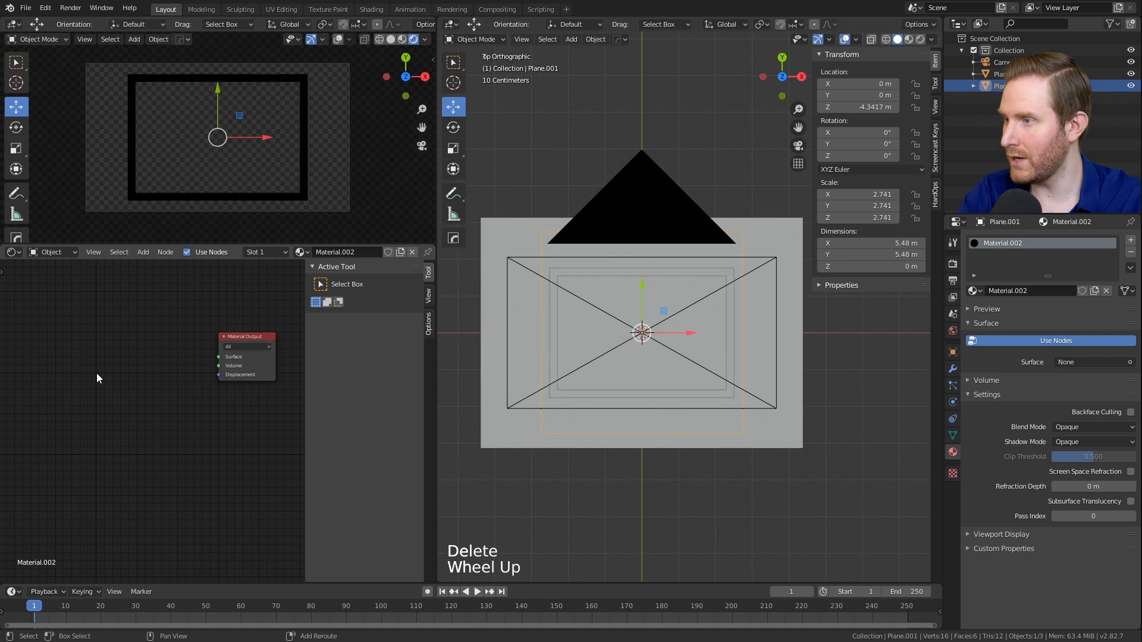
pyautogui.hotkey('shift', 'a')
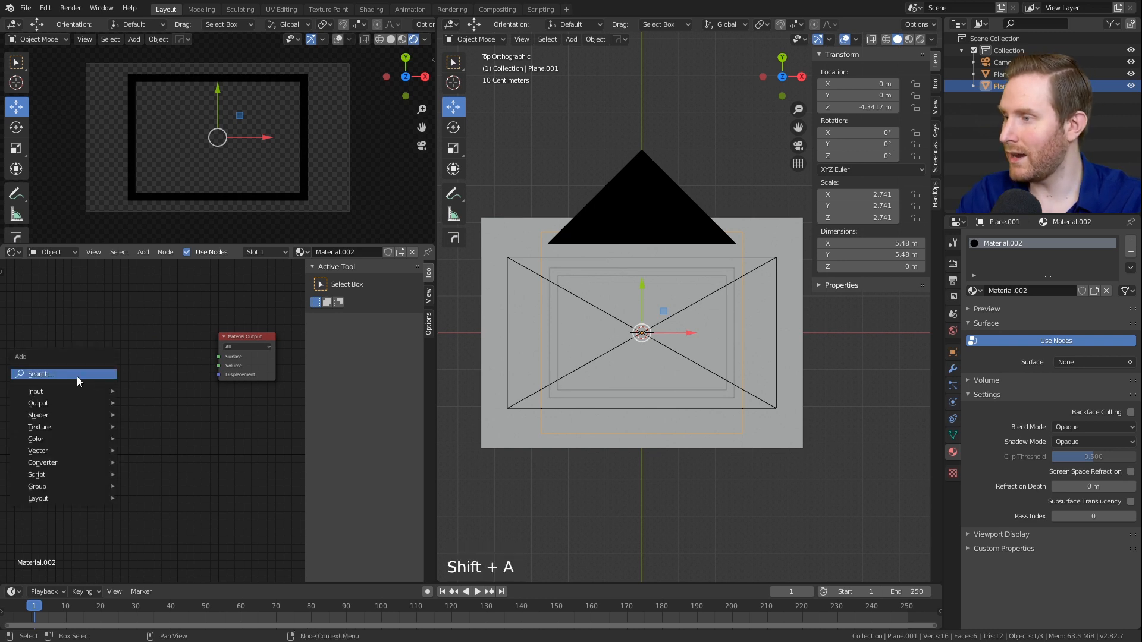
pyautogui.moveTo(56, 416)
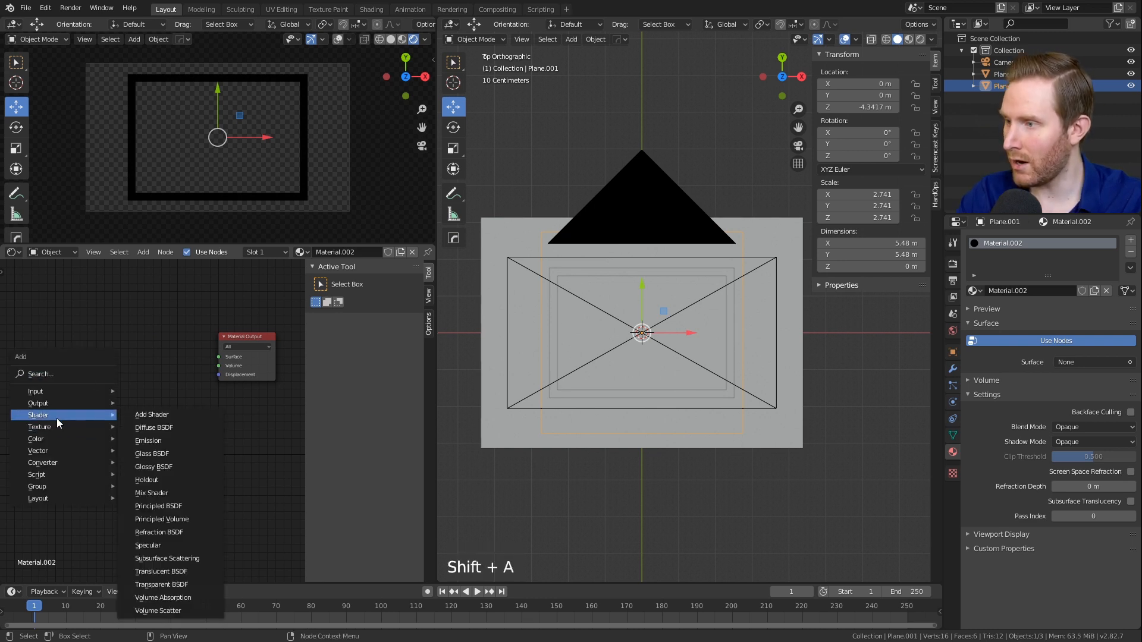
pyautogui.click(141, 441)
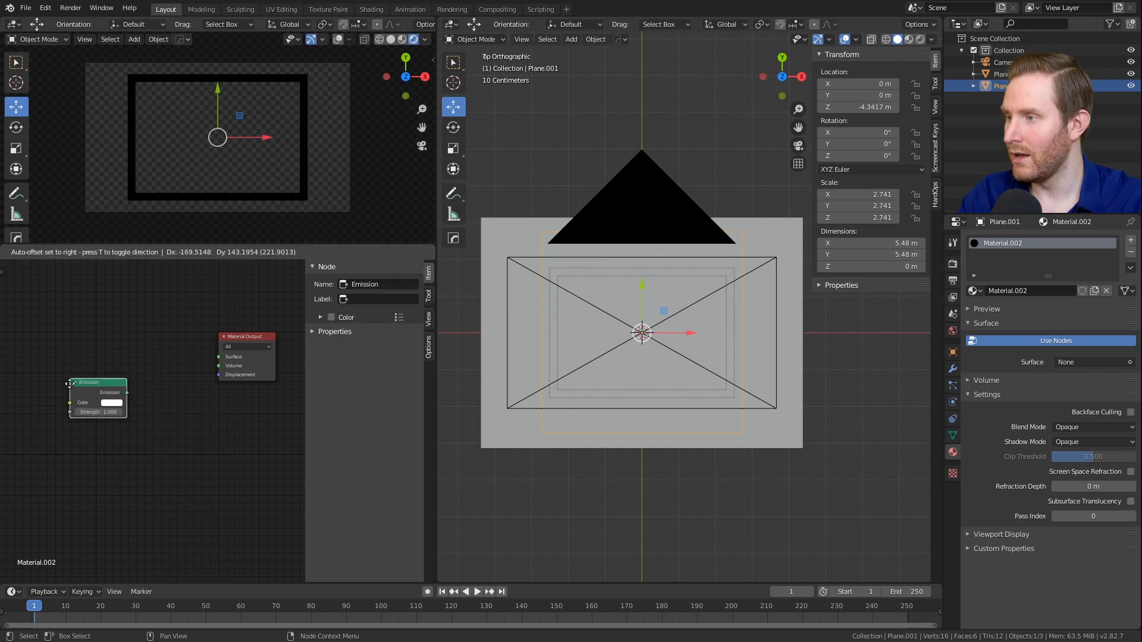
pyautogui.click(99, 343)
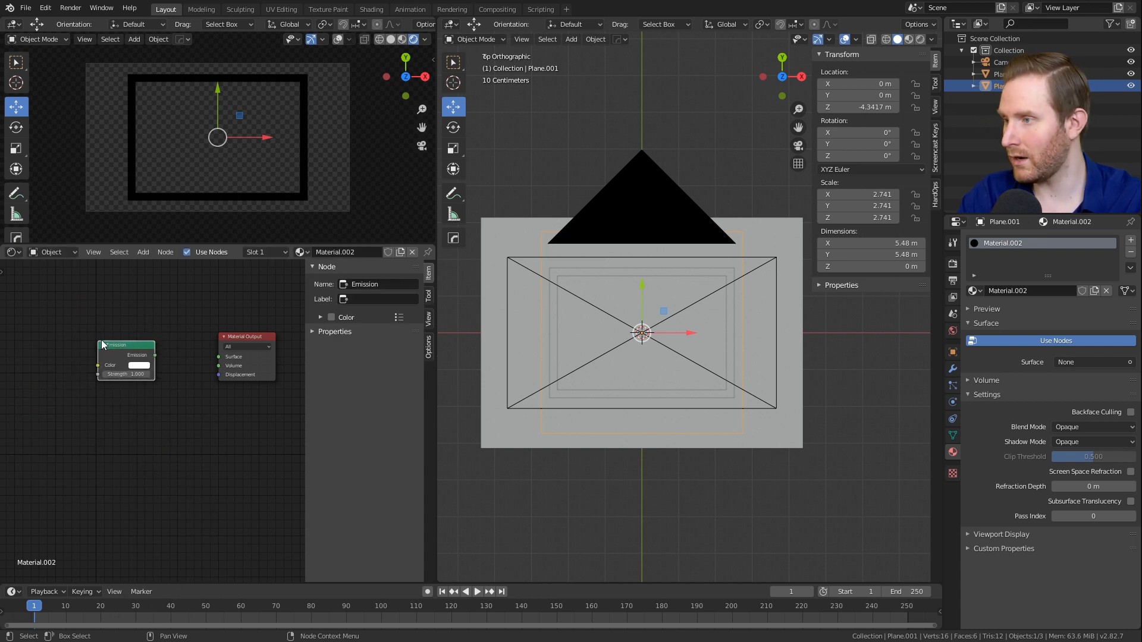
pyautogui.scroll(3, 164, 347)
pyautogui.moveTo(155, 338); pyautogui.dragTo(244, 342)
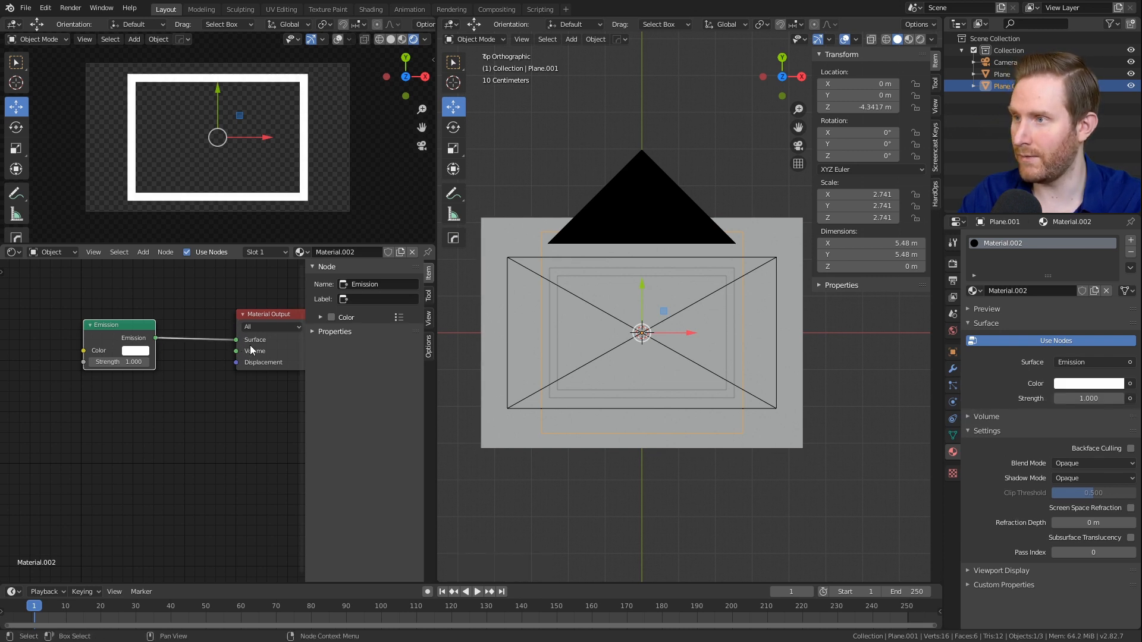
pyautogui.scroll(3, 245, 339)
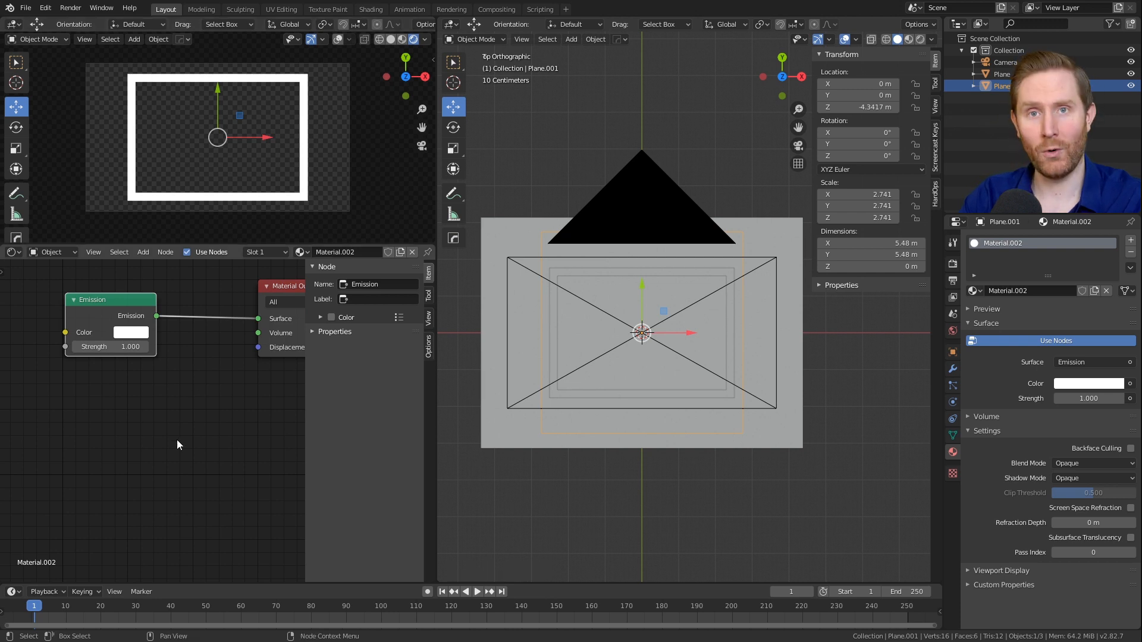
# Step: Add a Gradient Texture node before the Emission node and connect its Fac output to the Emission color
pyautogui.scroll(-8, 177, 441)
pyautogui.moveTo(167, 455); pyautogui.dragTo(180, 462, button='middle')
pyautogui.scroll(4, 180, 462)
pyautogui.scroll(2, 148, 450)
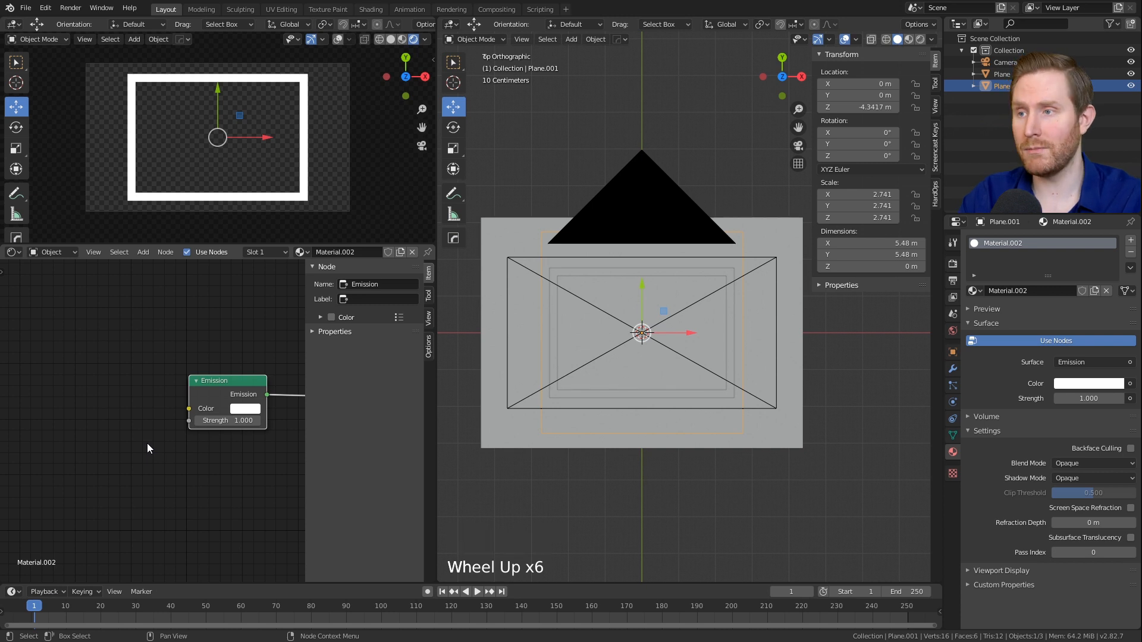
pyautogui.scroll(2, 148, 444)
pyautogui.moveTo(148, 443); pyautogui.dragTo(137, 374, button='middle')
pyautogui.hotkey('shift', 'a')
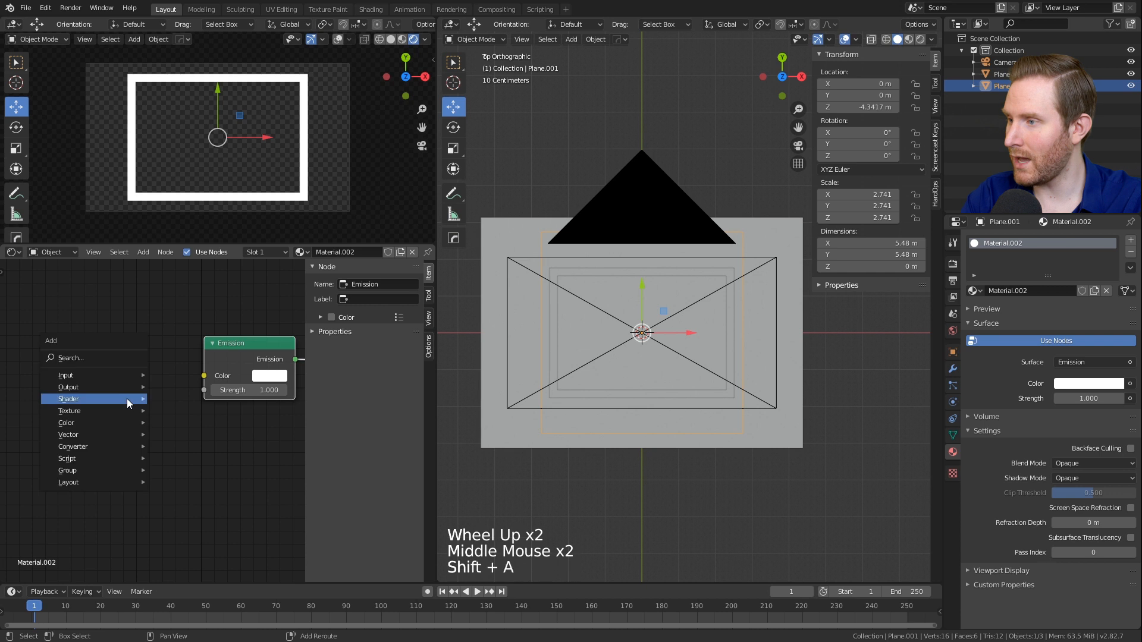
pyautogui.moveTo(116, 410)
pyautogui.click(190, 450)
pyautogui.click(40, 340)
pyautogui.moveTo(135, 381); pyautogui.dragTo(201, 377)
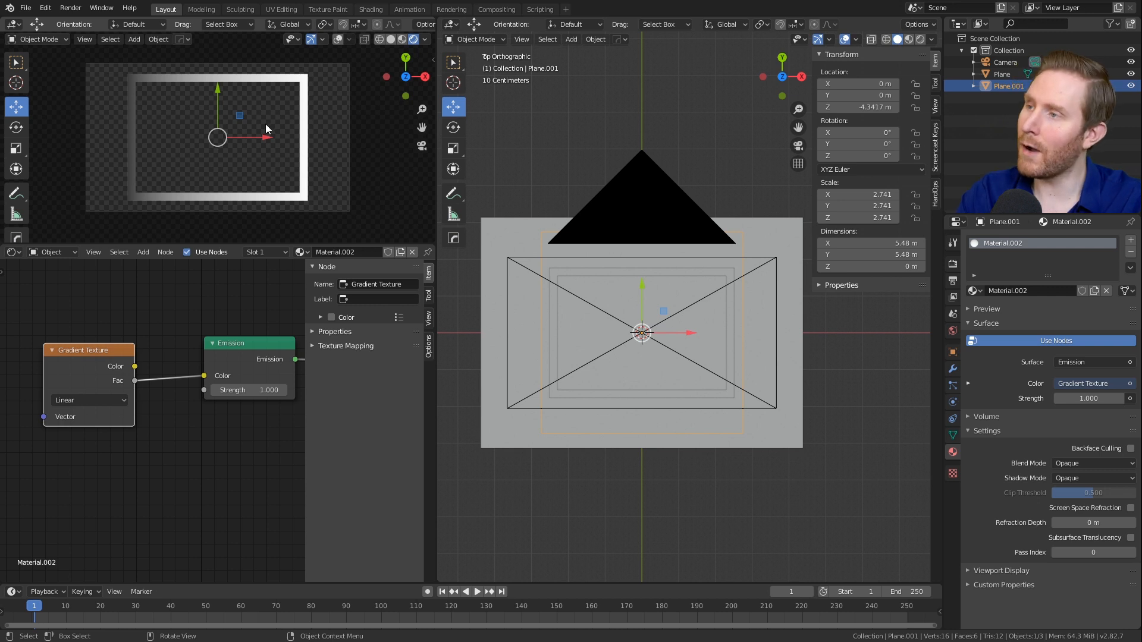
# Step: Rotate the lower plane by -90° in the top view so its gradient runs vertically through the outline
pyautogui.moveTo(638, 459); pyautogui.dragTo(699, 433, button='middle')
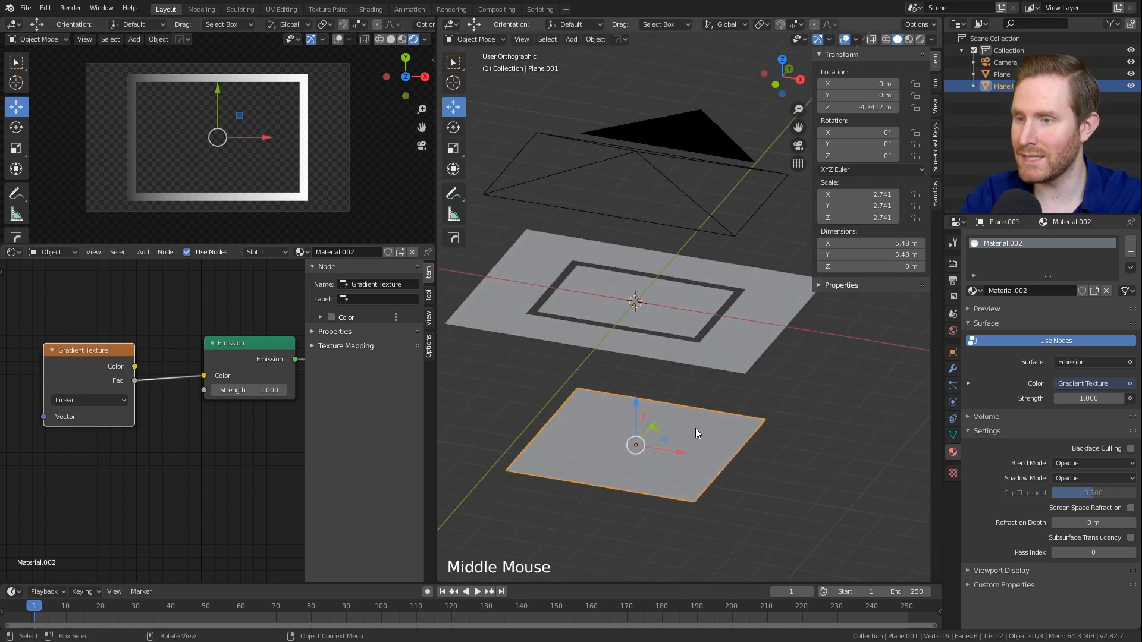
pyautogui.click(655, 423)
pyautogui.press('KP_7')
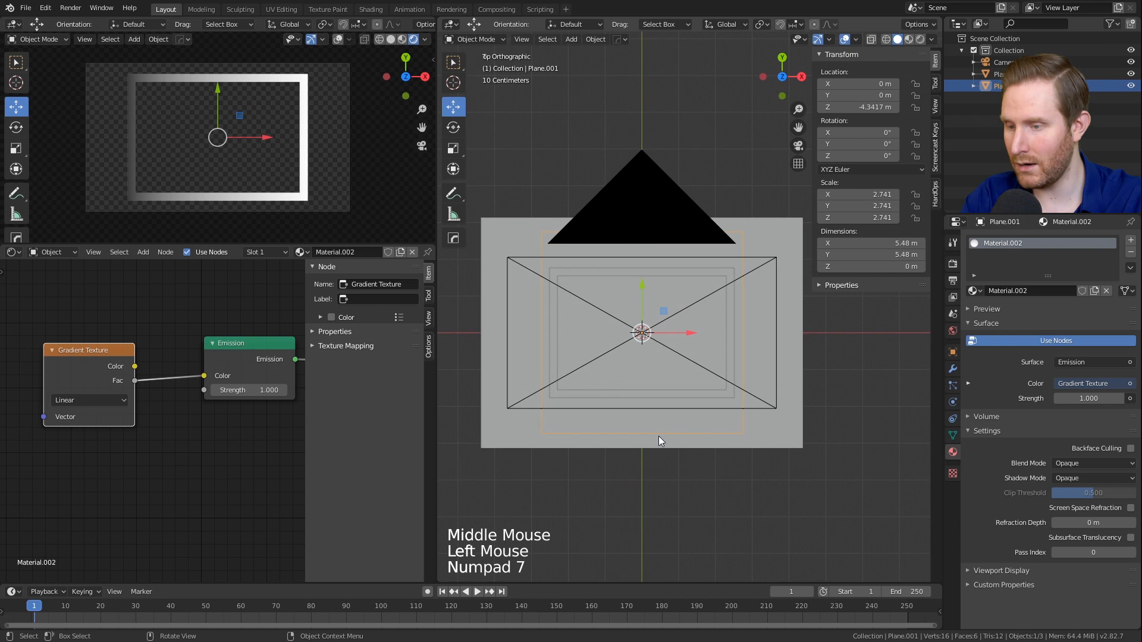
pyautogui.write('r90')
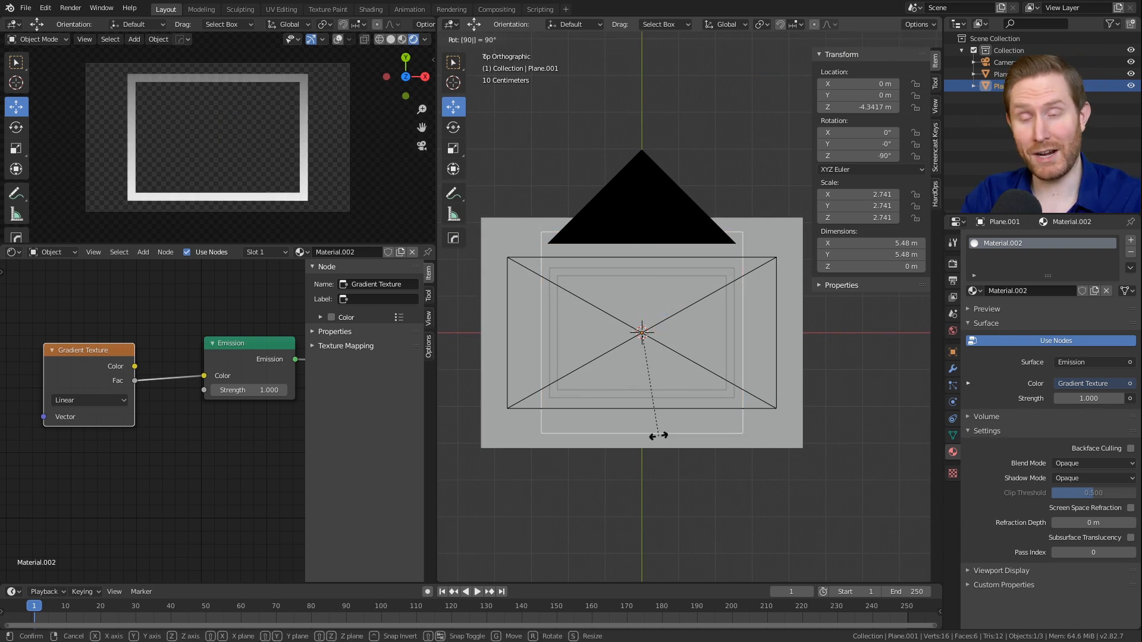
pyautogui.press('Escape')
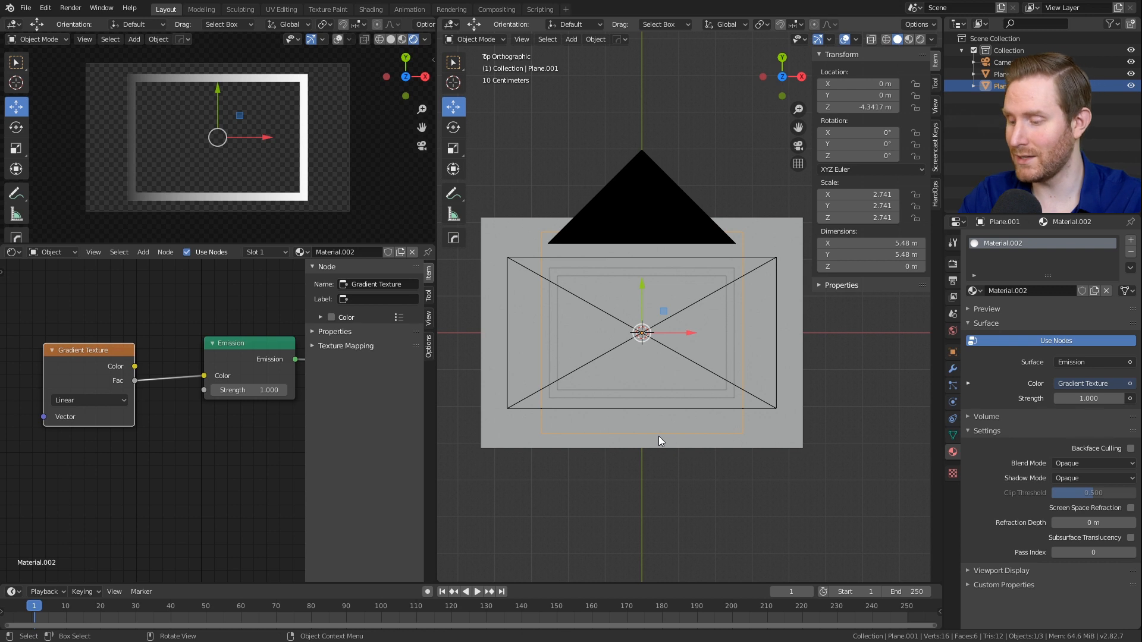
pyautogui.write('r-90')
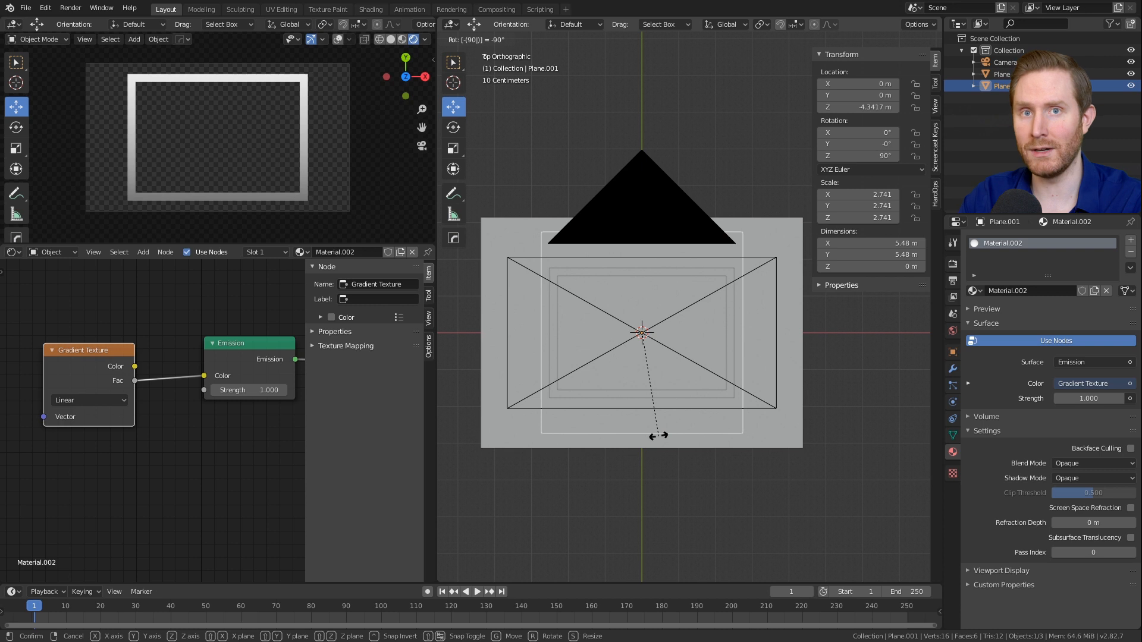
pyautogui.click(659, 437)
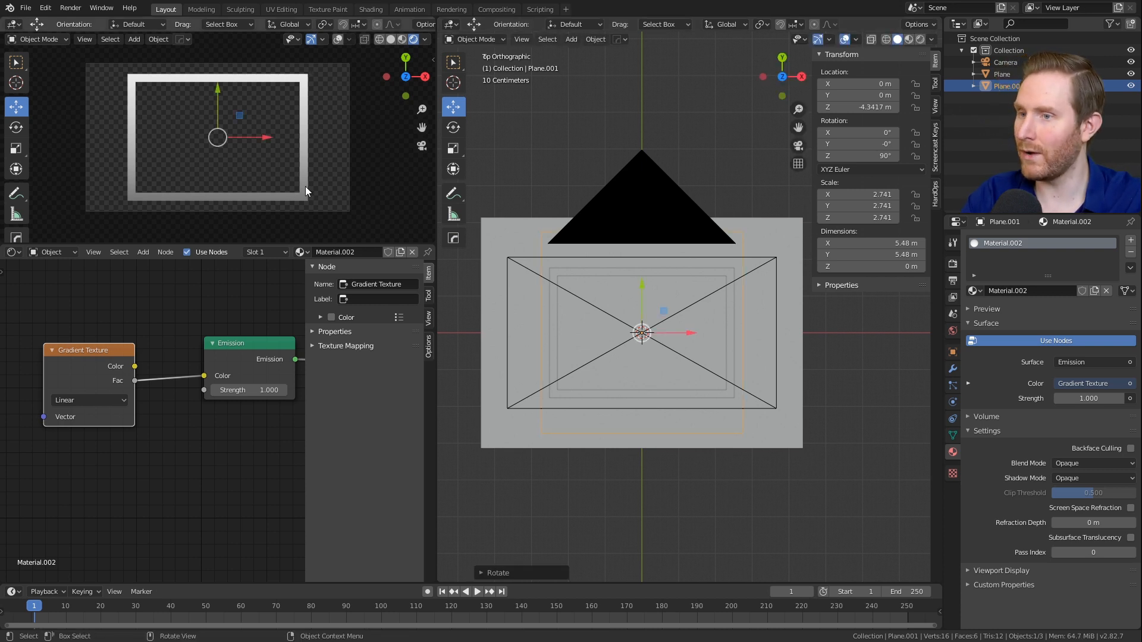
# Step: Scale the lower plane down slightly to about 5.26 m square
pyautogui.scroll(1, 683, 479)
pyautogui.press('s')
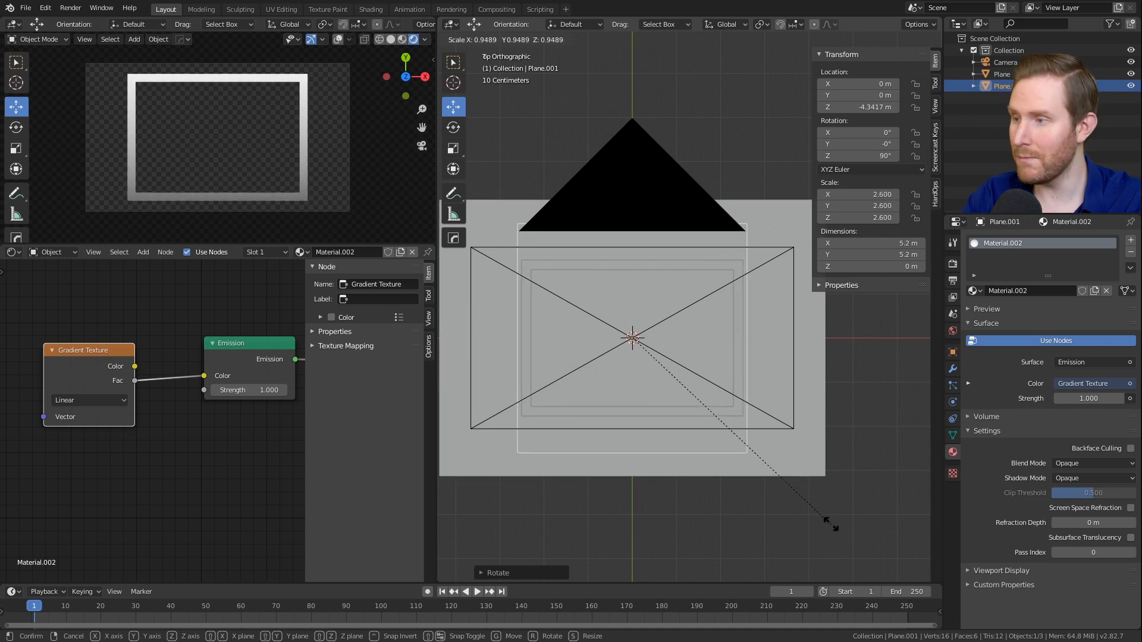
pyautogui.click(832, 538)
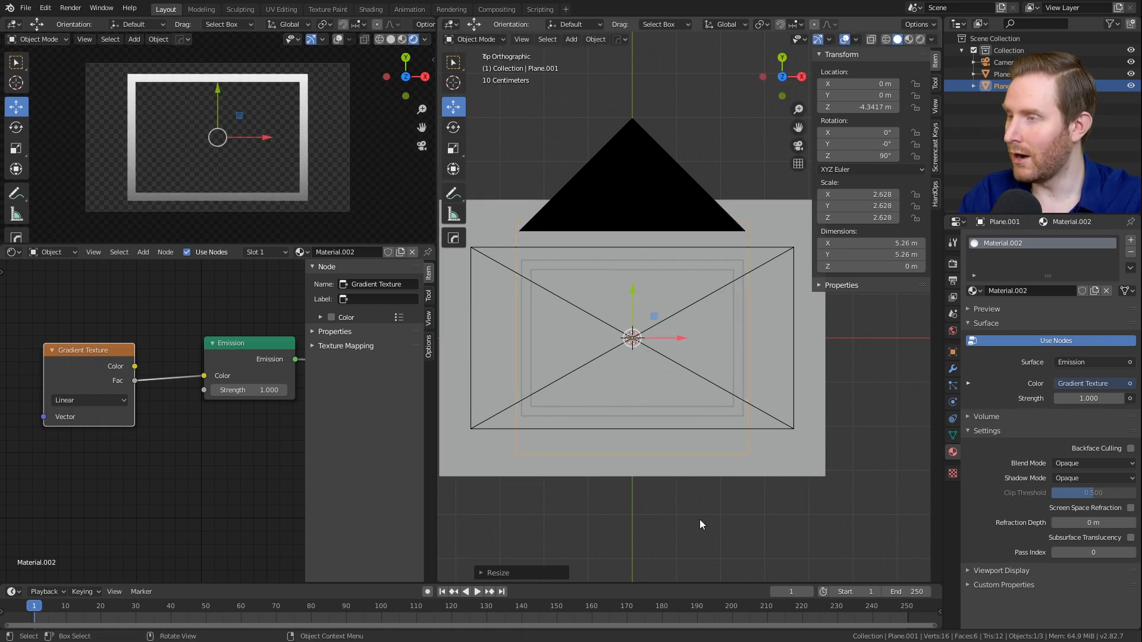
# Step: Move the lower plane further down along Z to about -6.7 m and return to the top orthographic view
pyautogui.moveTo(604, 435); pyautogui.dragTo(784, 347, button='middle')
pyautogui.scroll(-4, 694, 360)
pyautogui.click(659, 353)
pyautogui.moveTo(659, 353); pyautogui.dragTo(662, 392)
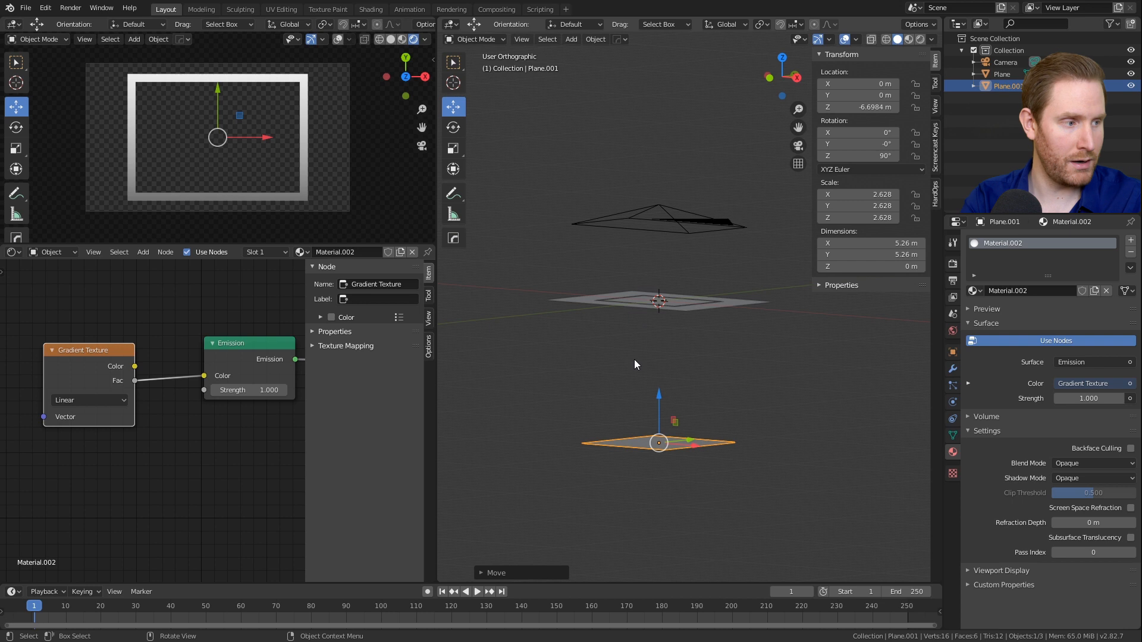
pyautogui.press('KP_7')
pyautogui.scroll(3, 666, 342)
# Step: Move the Gradient Texture node away from the Emission node to make room between them
pyautogui.scroll(-6, 127, 420)
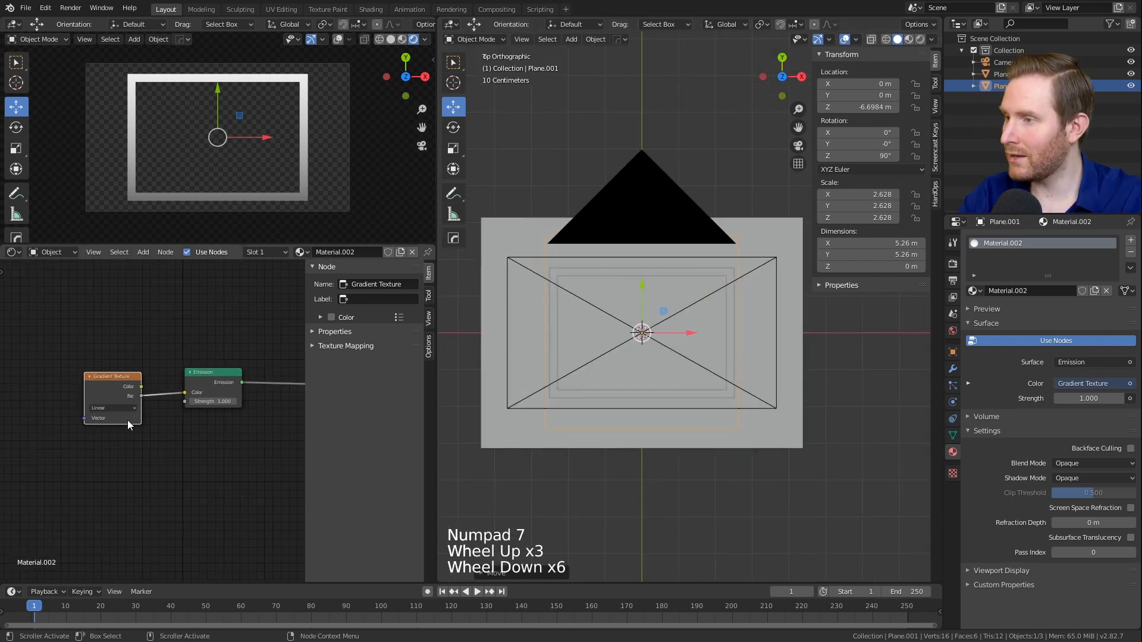
pyautogui.scroll(-1, 127, 420)
pyautogui.moveTo(127, 420); pyautogui.dragTo(190, 399, button='middle')
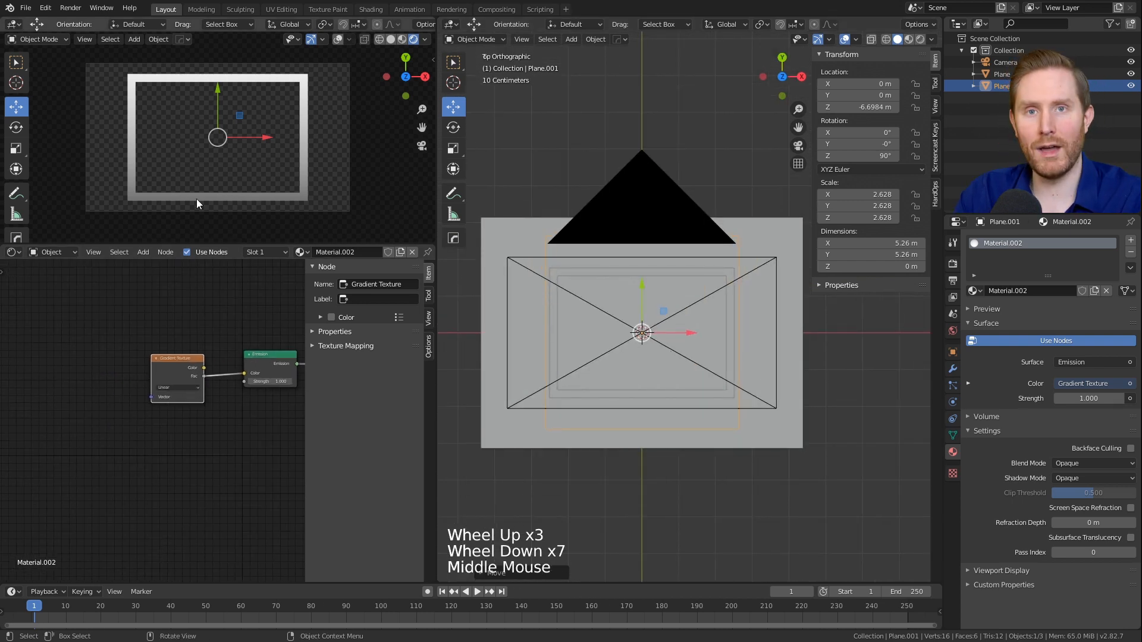
pyautogui.click(178, 367)
pyautogui.moveTo(178, 366); pyautogui.dragTo(220, 352, button='middle')
pyautogui.press('g')
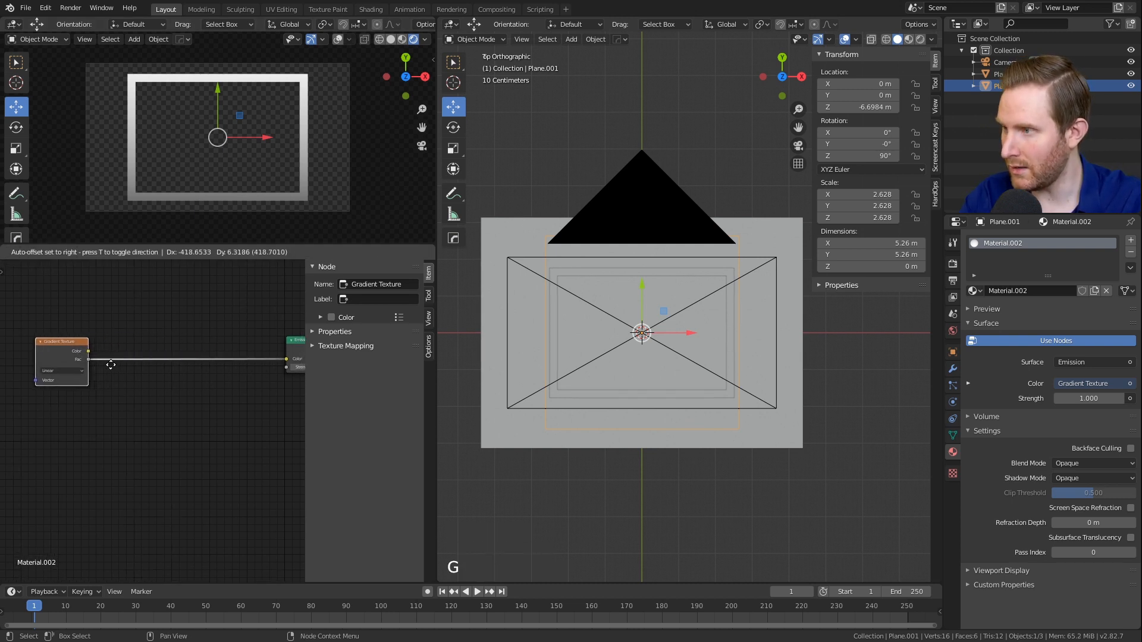
pyautogui.click(107, 364)
# Step: Add a ColorRamp node on the link between the Gradient Texture and Emission nodes
pyautogui.moveTo(185, 387); pyautogui.dragTo(157, 404, button='middle')
pyautogui.scroll(1, 122, 382)
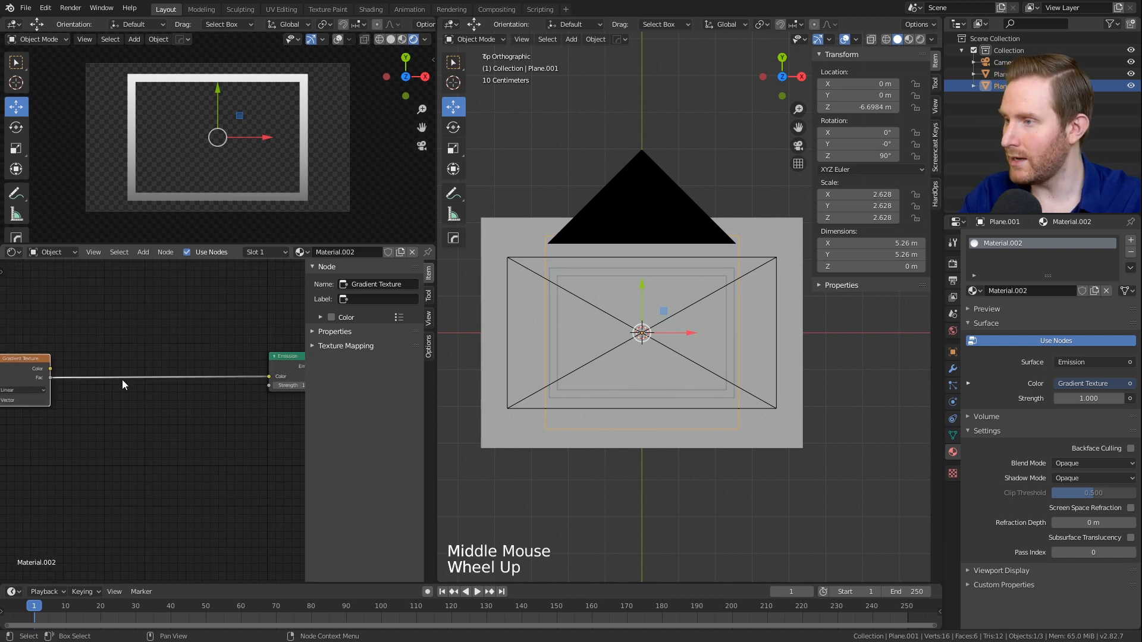
pyautogui.hotkey('shift', 'a')
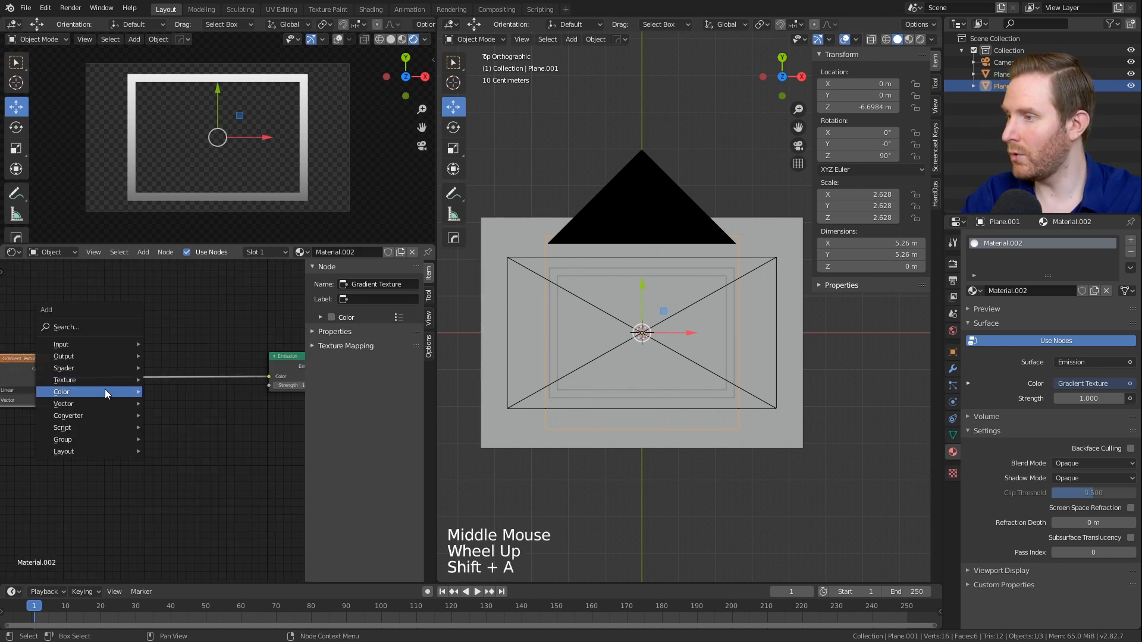
pyautogui.moveTo(98, 415)
pyautogui.click(179, 442)
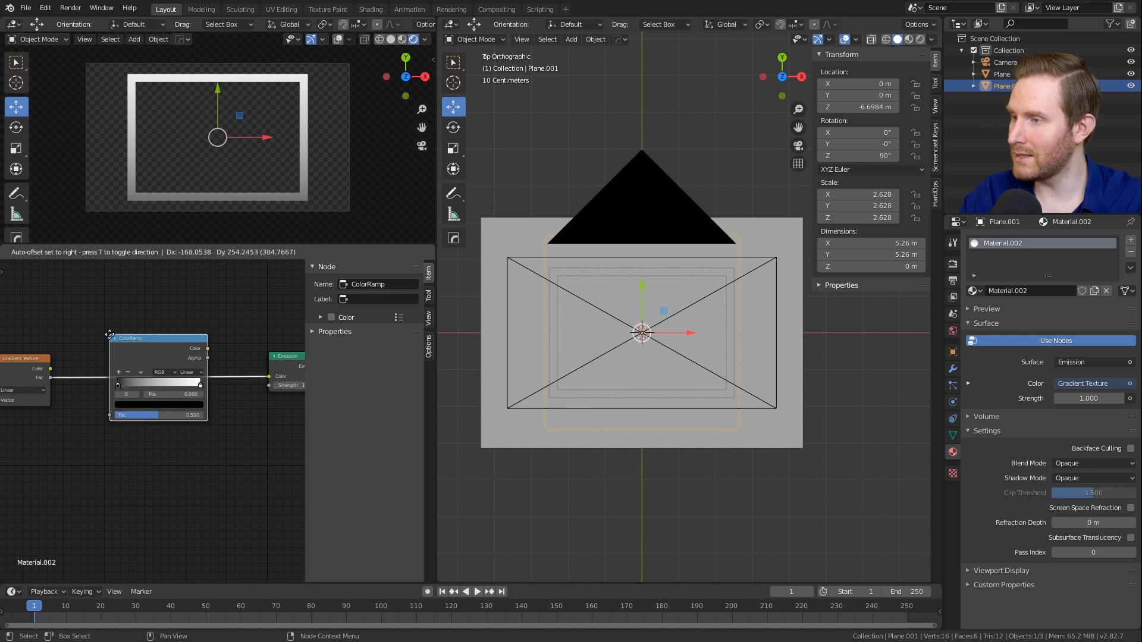
pyautogui.click(111, 339)
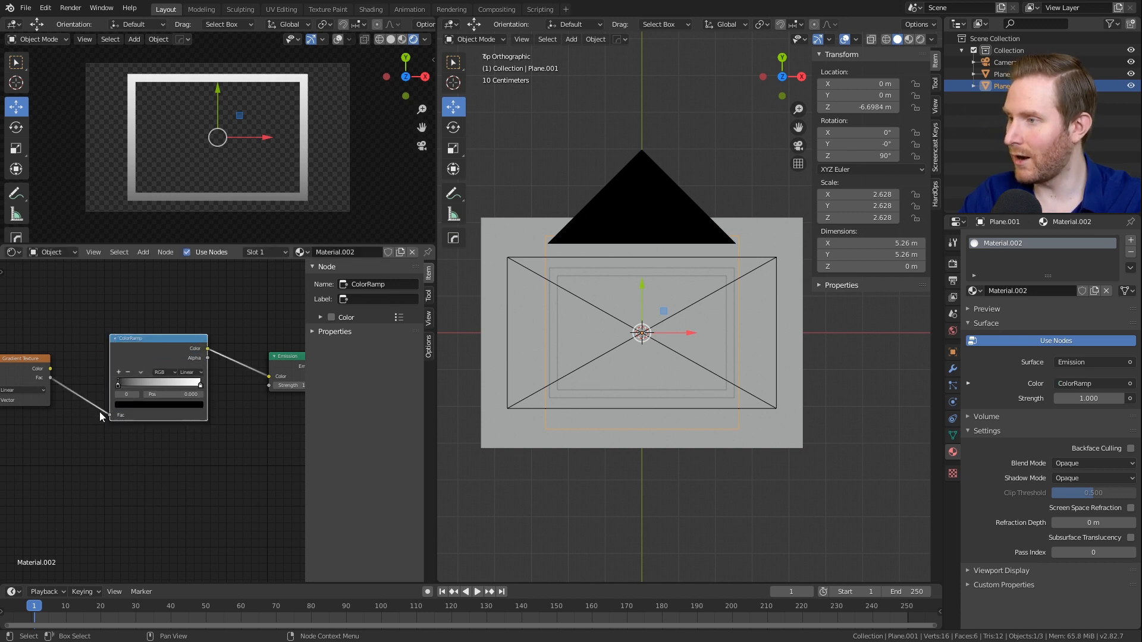
# Step: Slide the ColorRamp's black stop inward to about 0.11, keeping the white stop at 1.000
pyautogui.scroll(2, 105, 419)
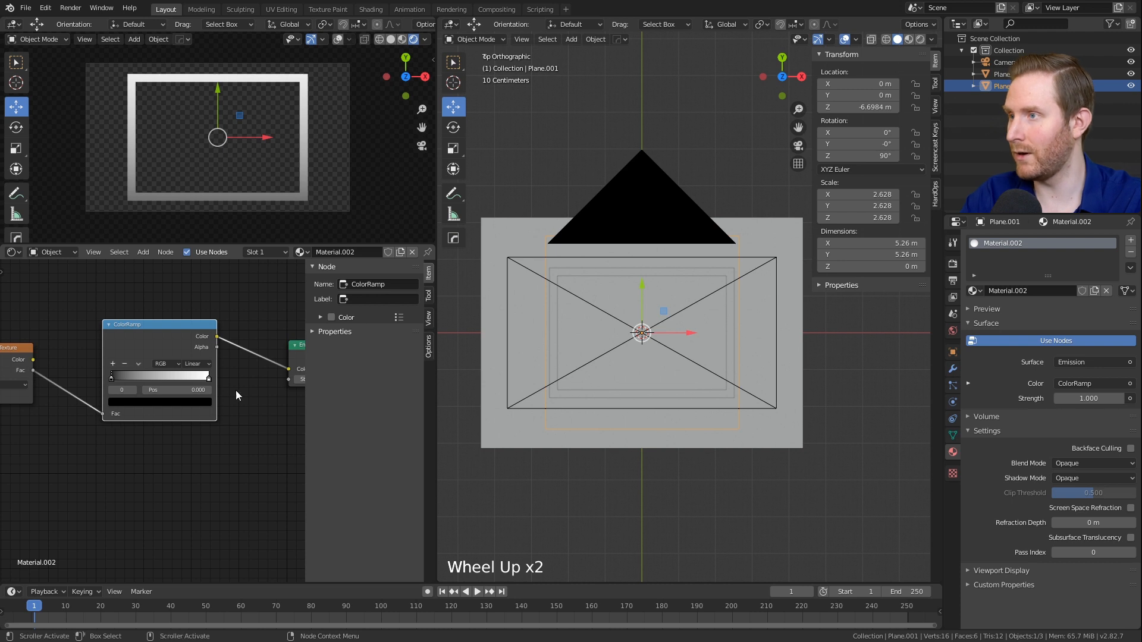
pyautogui.scroll(2, 140, 417)
pyautogui.moveTo(123, 410); pyautogui.dragTo(112, 442, button='middle')
pyautogui.scroll(4, 112, 442)
pyautogui.moveTo(95, 408); pyautogui.dragTo(148, 402)
pyautogui.click(246, 407)
pyautogui.moveTo(245, 405)
pyautogui.mouseDown()
pyautogui.moveTo(144, 402)
pyautogui.moveTo(251, 402)
pyautogui.mouseUp()
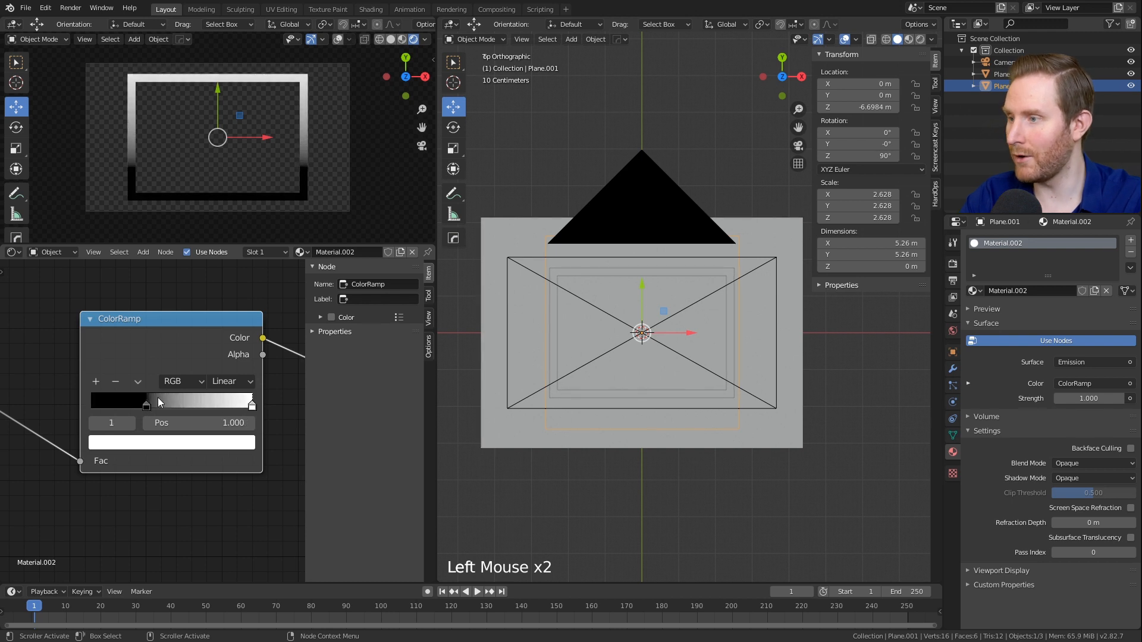
pyautogui.moveTo(157, 404); pyautogui.dragTo(120, 403)
# Step: Add a purple stop at 0.557 and a green stop at 0.335 to the ColorRamp
pyautogui.click(95, 381)
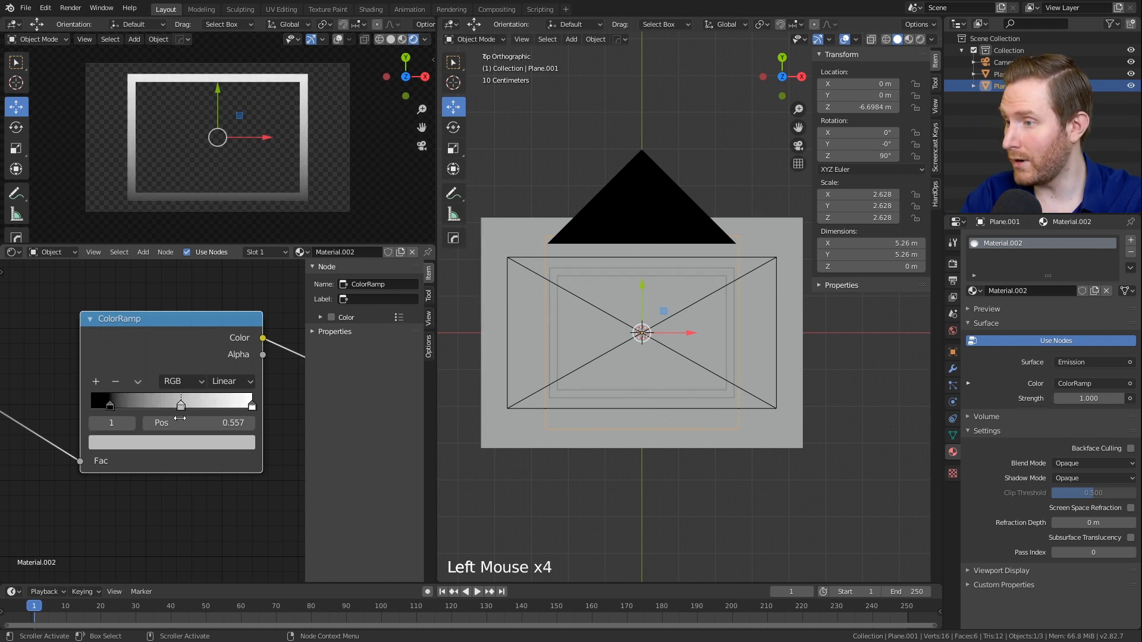
pyautogui.click(180, 441)
pyautogui.moveTo(208, 304)
pyautogui.mouseDown()
pyautogui.moveTo(207, 293)
pyautogui.moveTo(202, 306)
pyautogui.mouseUp()
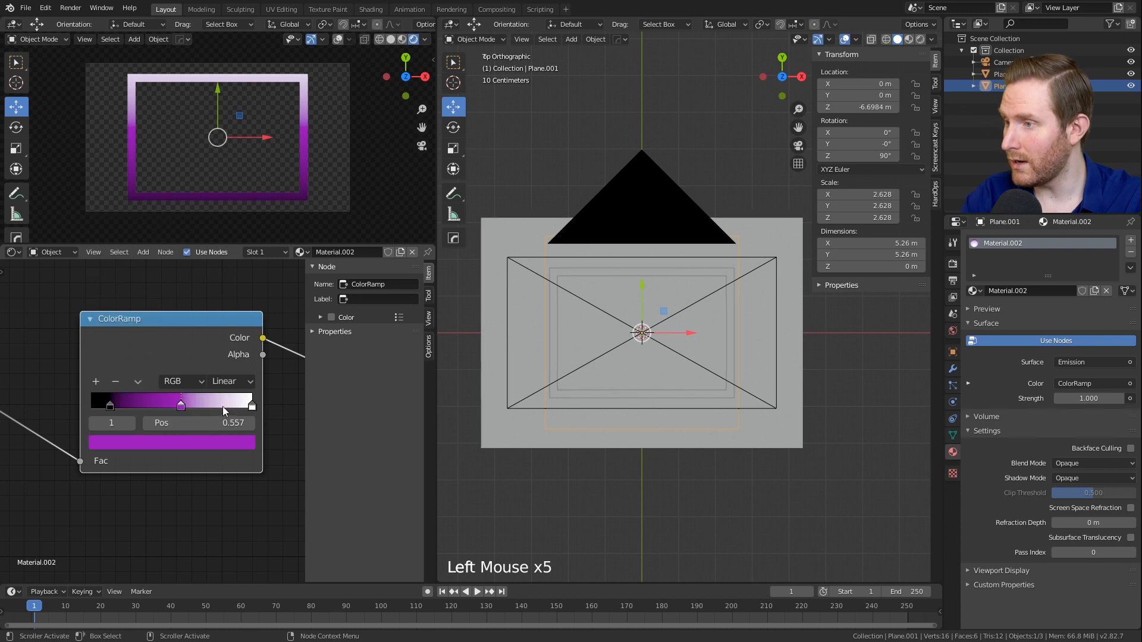
pyautogui.click(96, 381)
pyautogui.click(173, 442)
pyautogui.click(150, 300)
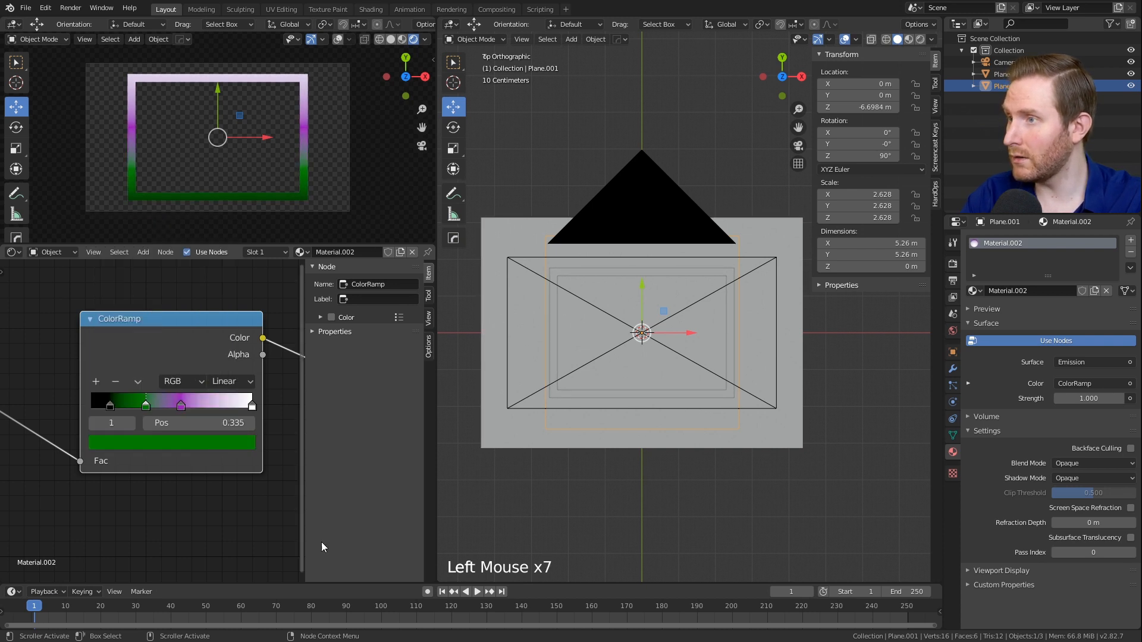
# Step: Add a third extra stop between the black and green stops and give it a different hue
pyautogui.click(97, 382)
pyautogui.click(160, 442)
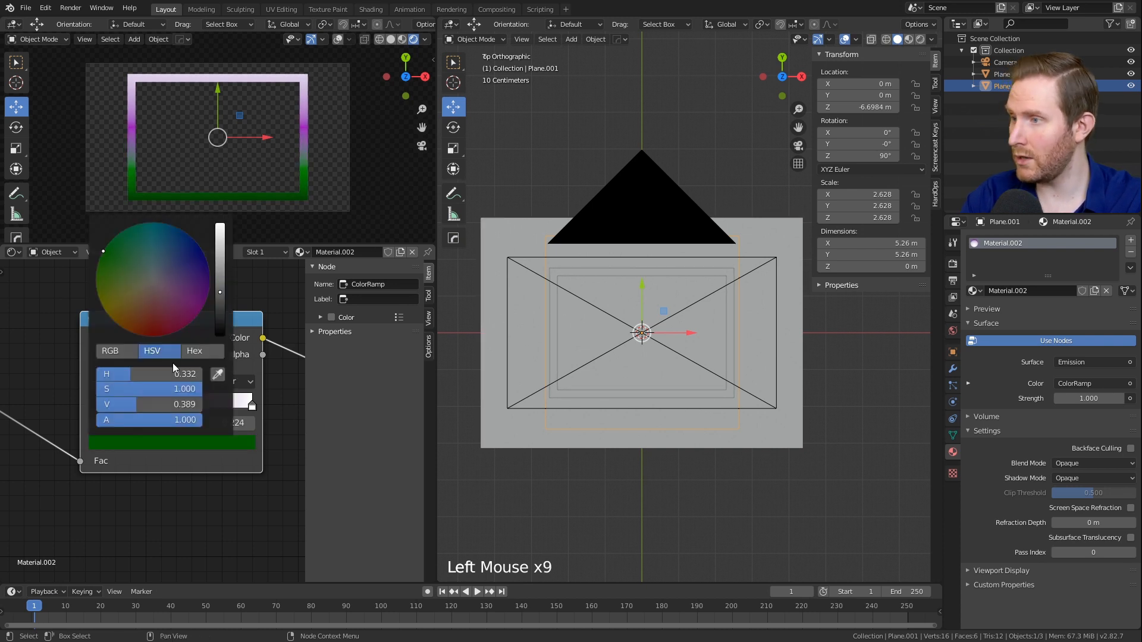
pyautogui.moveTo(141, 312); pyautogui.dragTo(119, 325)
# Step: Delete the three added stops from the ColorRamp, leaving only the two end stops
pyautogui.click(129, 406)
pyautogui.click(116, 381)
pyautogui.click(146, 406)
pyautogui.click(116, 381)
pyautogui.click(180, 405)
pyautogui.click(116, 382)
# Step: Colour the black stop dark blue with H 0.574, S 1.000, V 0.287 and the white stop bright sky blue
pyautogui.moveTo(109, 406)
pyautogui.mouseDown()
pyautogui.moveTo(95, 409)
pyautogui.moveTo(122, 409)
pyautogui.moveTo(101, 411)
pyautogui.mouseUp()
pyautogui.click(119, 445)
pyautogui.moveTo(220, 332); pyautogui.dragTo(220, 304)
pyautogui.moveTo(173, 270); pyautogui.dragTo(178, 228)
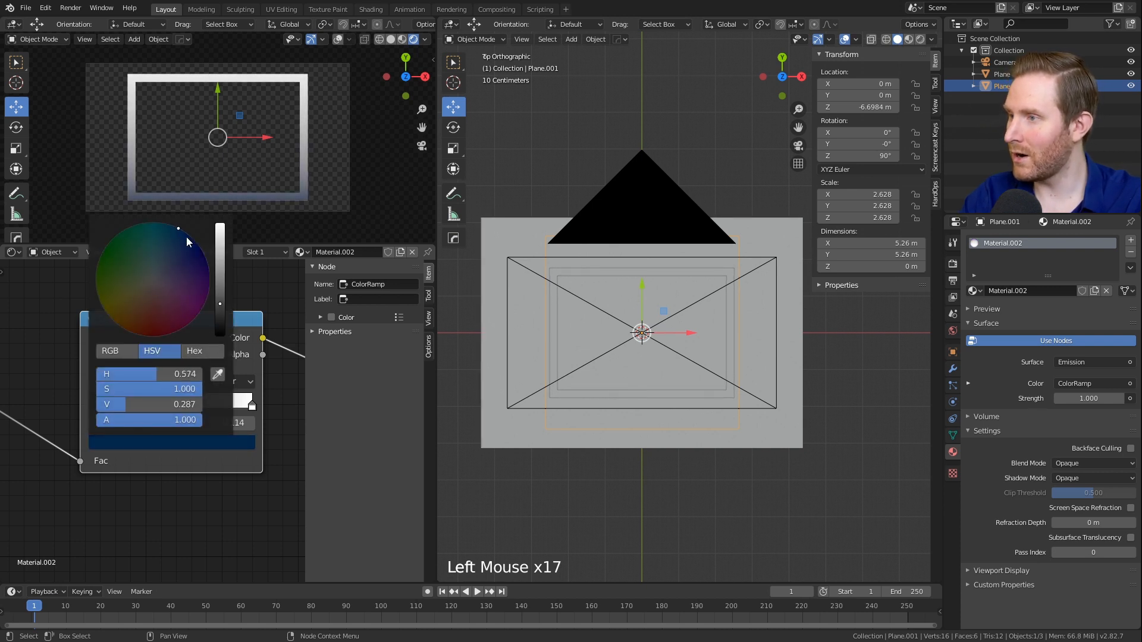
pyautogui.click(253, 405)
pyautogui.click(172, 442)
pyautogui.moveTo(176, 249)
pyautogui.mouseDown()
pyautogui.moveTo(181, 230)
pyautogui.moveTo(164, 231)
pyautogui.mouseUp()
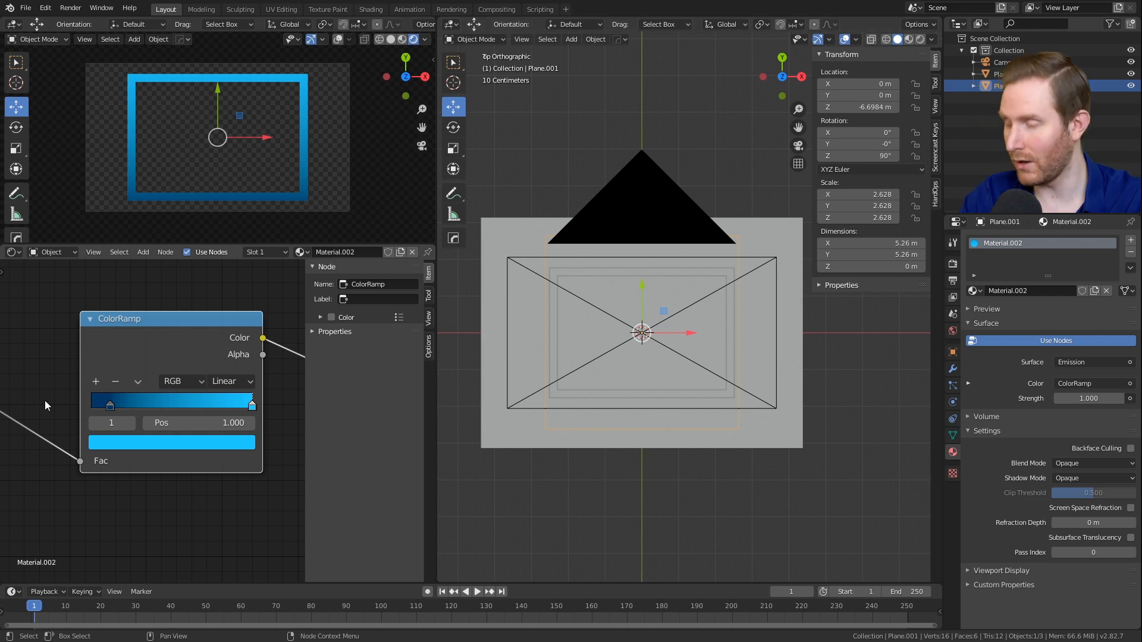
# Step: Move the dark stop to 0.091 and the light stop to 0.850, setting the light colour to H 0.546, S 0.832, V 1.000
pyautogui.scroll(7, 57, 426)
pyautogui.moveTo(112, 451); pyautogui.dragTo(127, 451, button='middle')
pyautogui.scroll(-6, 127, 450)
pyautogui.moveTo(94, 420)
pyautogui.mouseDown()
pyautogui.moveTo(115, 419)
pyautogui.moveTo(91, 419)
pyautogui.mouseUp()
pyautogui.moveTo(248, 419); pyautogui.dragTo(226, 427)
pyautogui.click(216, 455)
pyautogui.moveTo(152, 234); pyautogui.dragTo(158, 234)
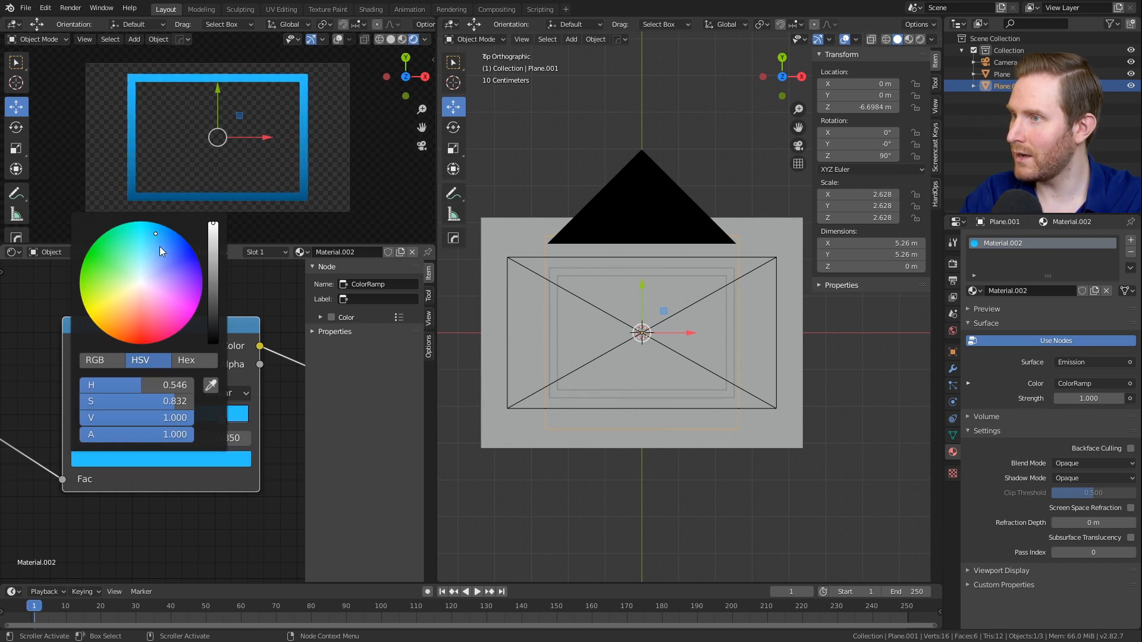
pyautogui.scroll(-2, 135, 420)
pyautogui.scroll(2, 149, 422)
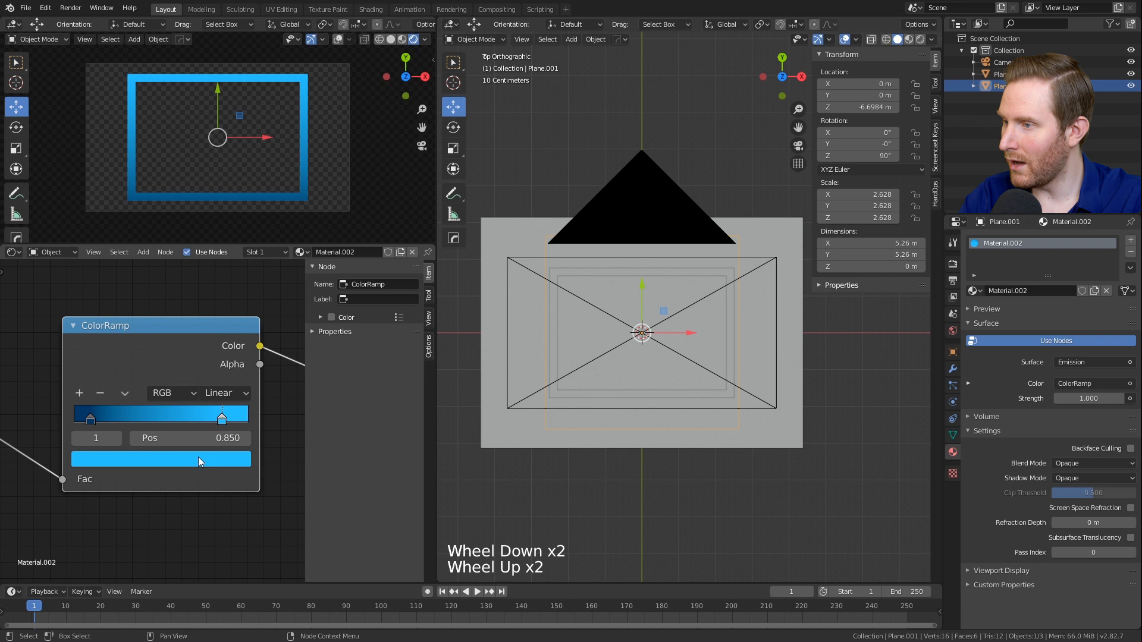
# Step: Set the dark stop's colour to a richer blue with H 0.621, S 1.000, V 0.561
pyautogui.click(91, 419)
pyautogui.click(116, 458)
pyautogui.moveTo(213, 296); pyautogui.dragTo(213, 276)
pyautogui.click(137, 461)
pyautogui.moveTo(168, 229); pyautogui.dragTo(183, 238)
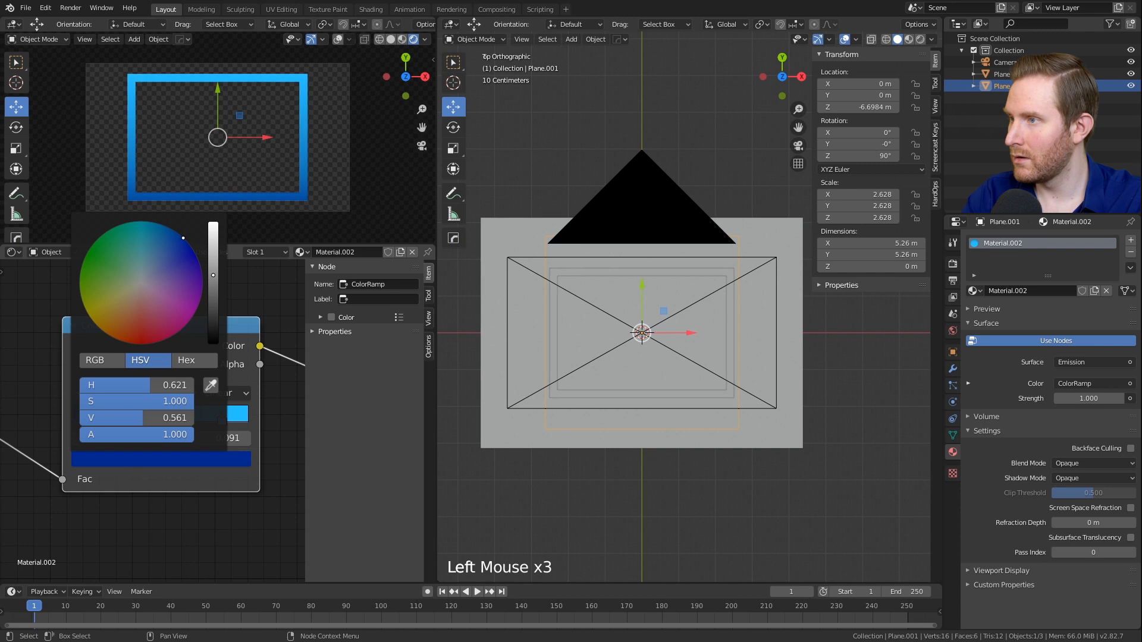
# Step: Bring the ColorRamp stops closer together, with the dark one at about 0.13 and the light one at 0.786
pyautogui.scroll(-3, 256, 107)
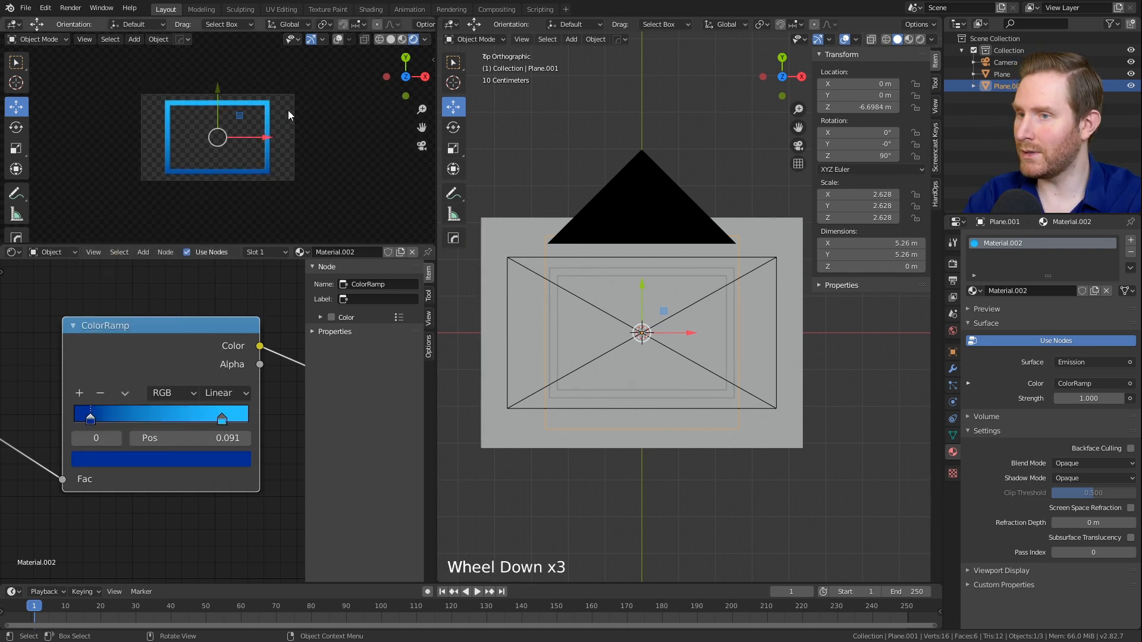
pyautogui.scroll(1, 577, 376)
pyautogui.moveTo(102, 416)
pyautogui.mouseDown()
pyautogui.moveTo(155, 422)
pyautogui.moveTo(99, 416)
pyautogui.mouseUp()
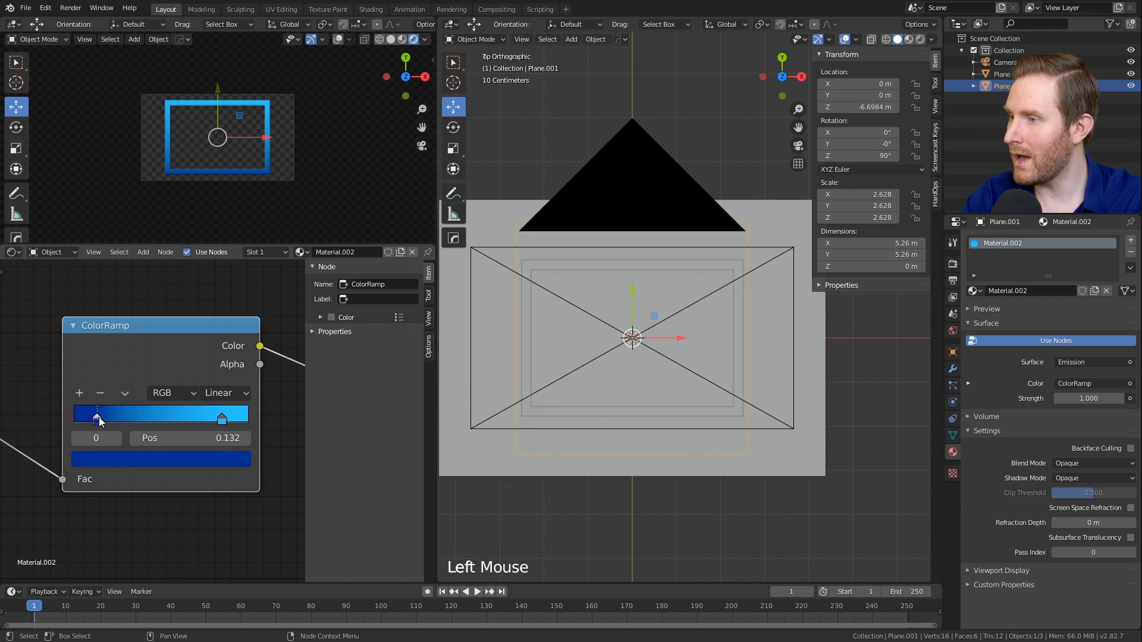
pyautogui.moveTo(217, 416)
pyautogui.mouseDown()
pyautogui.moveTo(200, 416)
pyautogui.moveTo(211, 417)
pyautogui.mouseUp()
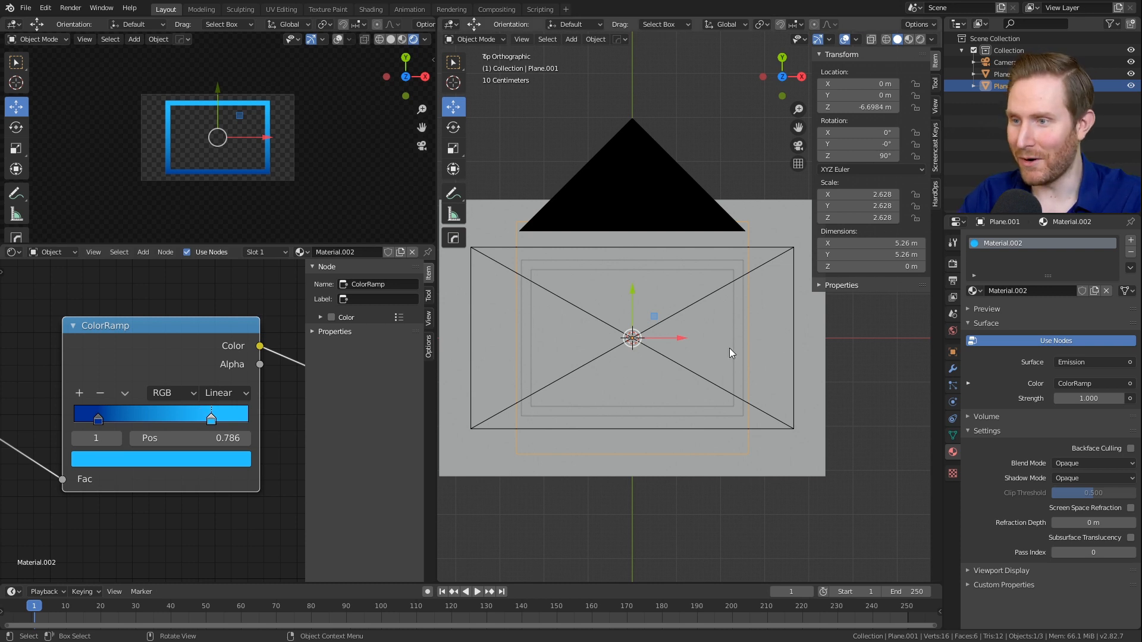
# Step: Examine how the camera, the holdout plane and the gradient plane beneath line up, and the resulting camera preview
pyautogui.scroll(-5, 670, 351)
pyautogui.scroll(5, 669, 354)
pyautogui.keyDown('shift'); pyautogui.moveTo(670, 354); pyautogui.dragTo(572, 304, button='middle'); pyautogui.keyUp('shift')
pyautogui.scroll(1, 572, 304)
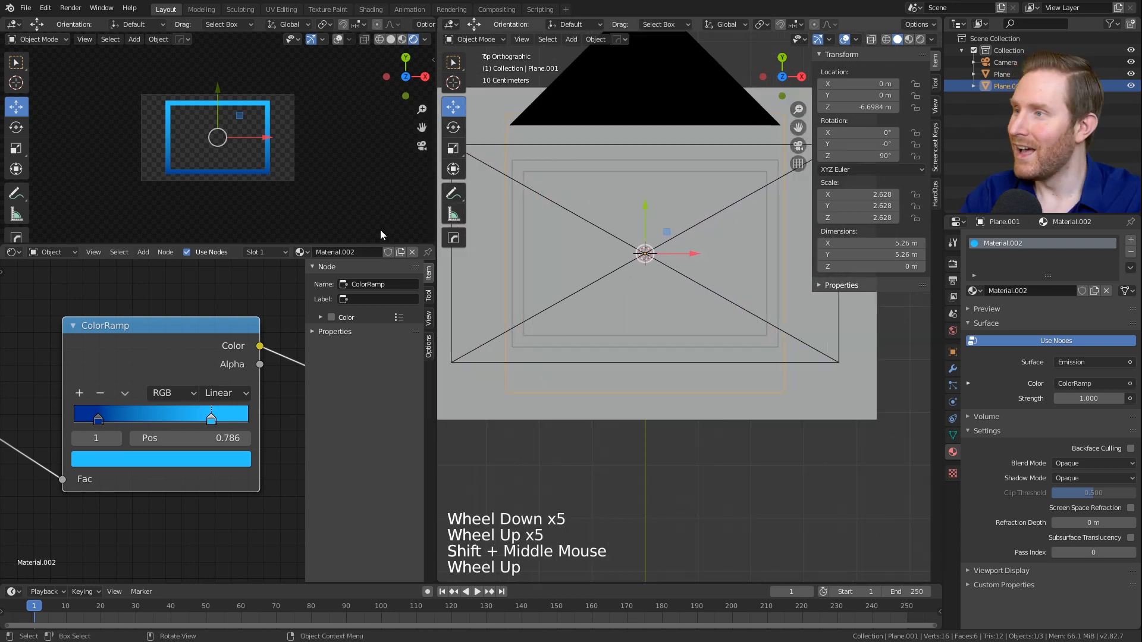
pyautogui.scroll(3, 259, 166)
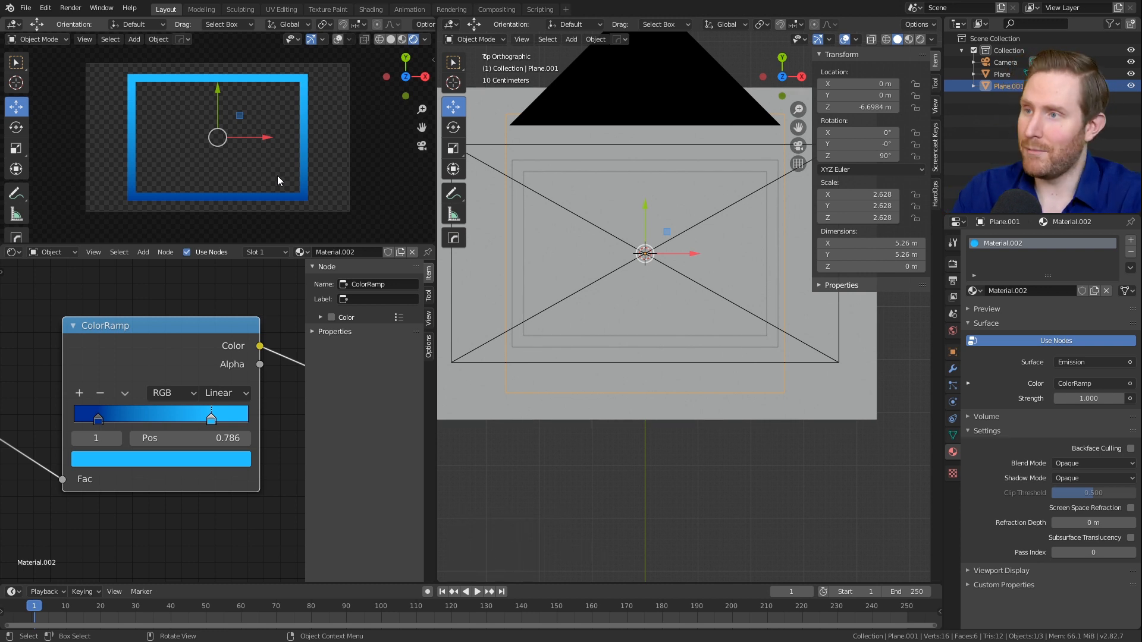
pyautogui.scroll(-3, 516, 431)
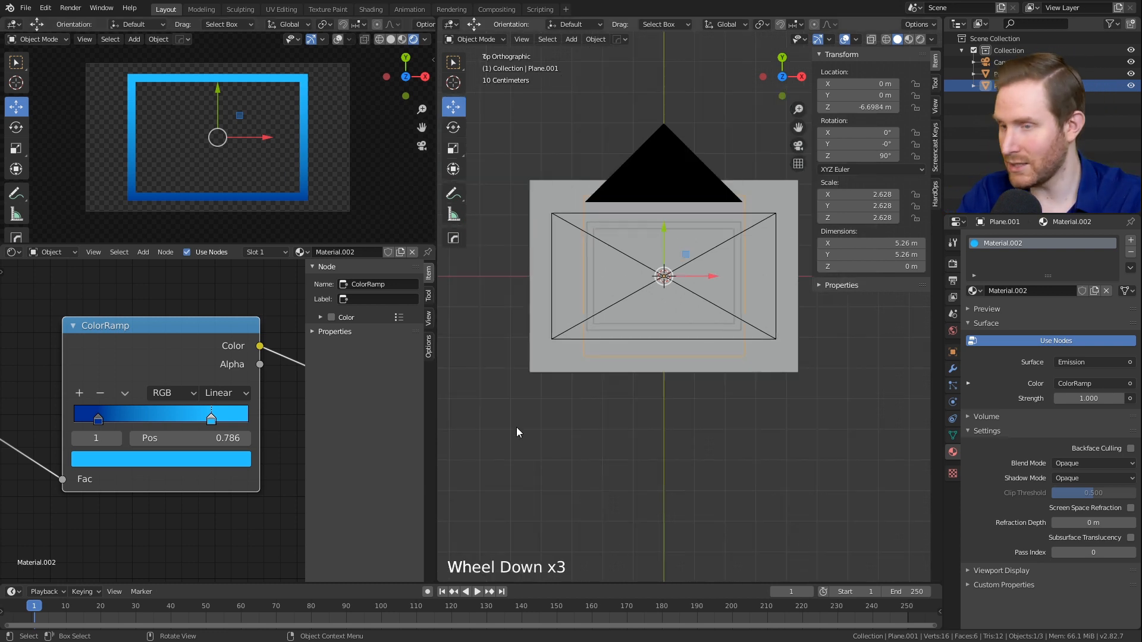
pyautogui.moveTo(694, 470); pyautogui.dragTo(630, 366, button='middle')
pyautogui.scroll(2, 659, 379)
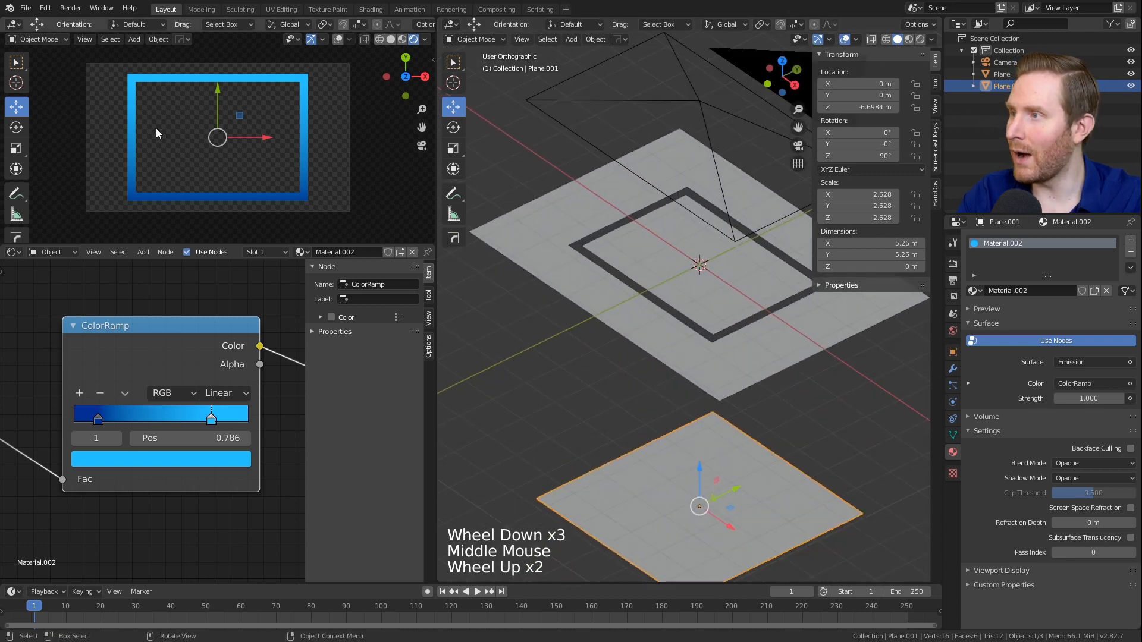
pyautogui.scroll(1, 114, 60)
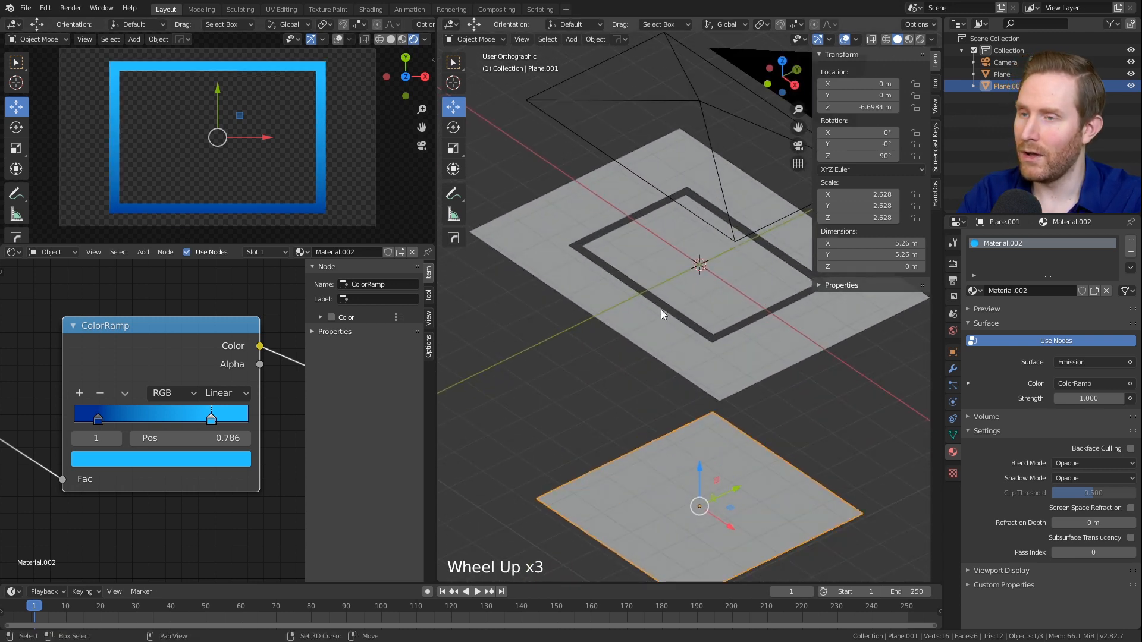
pyautogui.keyDown('shift'); pyautogui.moveTo(658, 301); pyautogui.dragTo(642, 339, button='middle'); pyautogui.keyUp('shift')
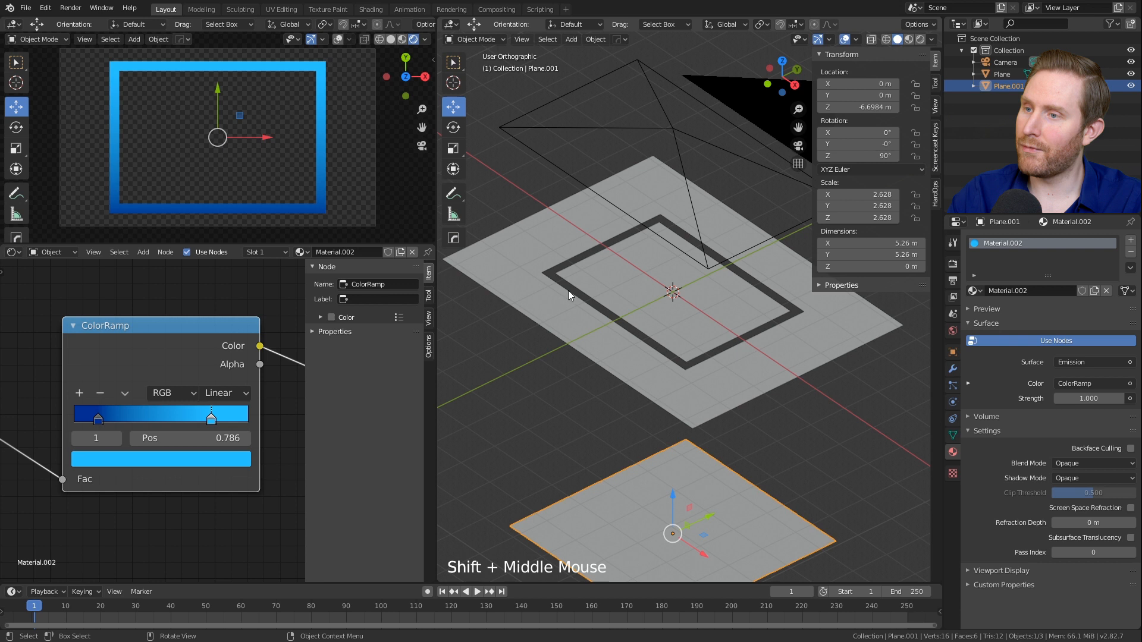
pyautogui.moveTo(649, 264); pyautogui.dragTo(640, 137, button='middle')
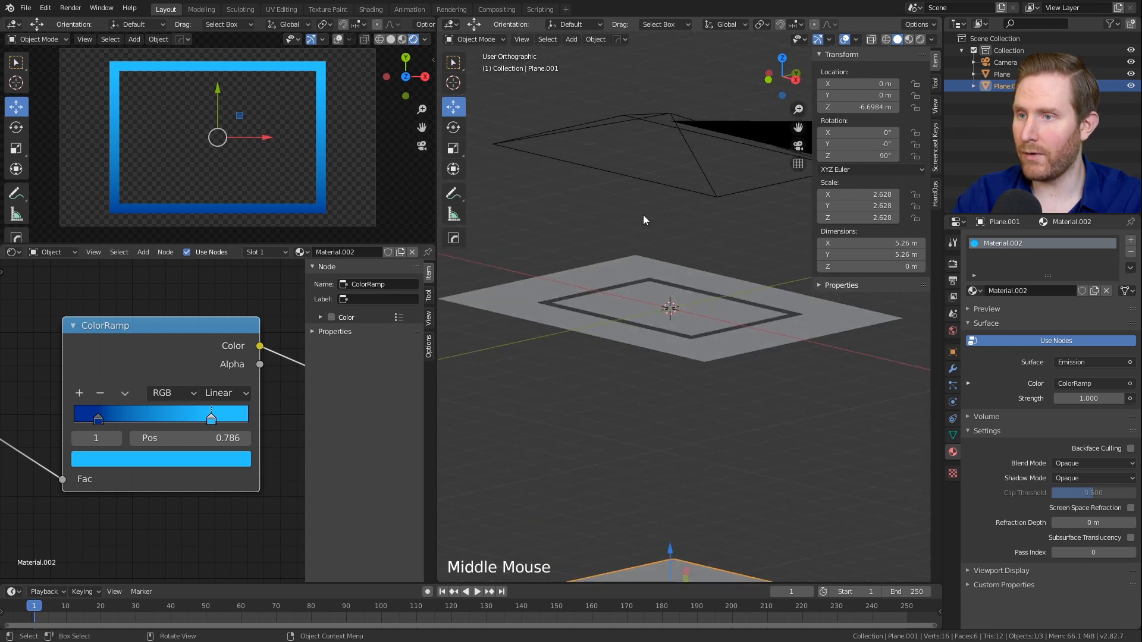
pyautogui.scroll(-3, 686, 271)
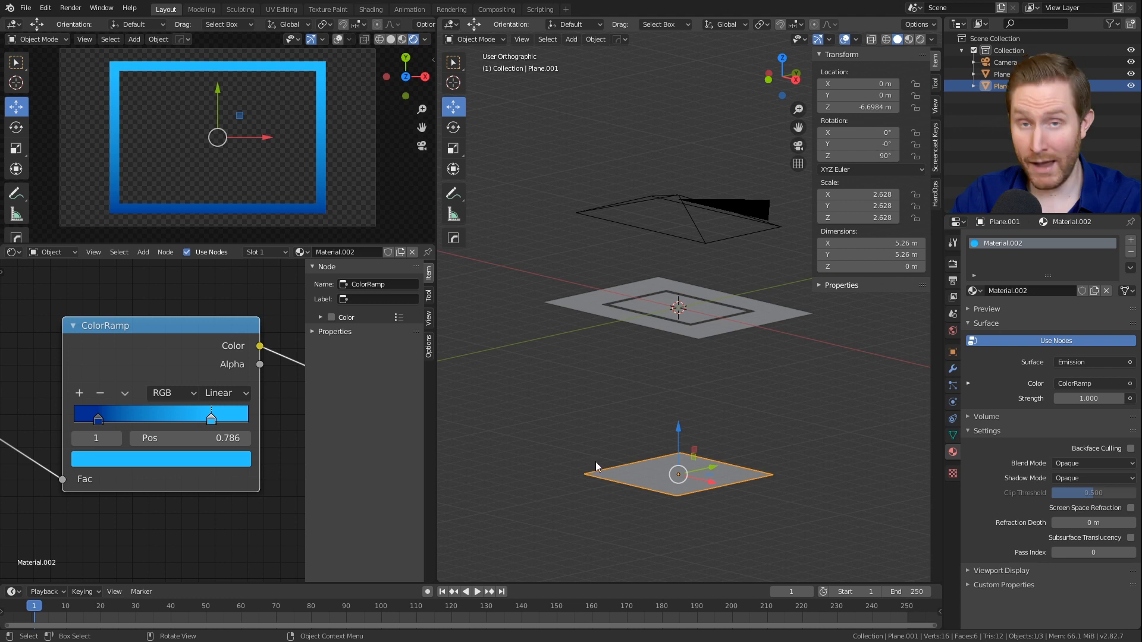
pyautogui.scroll(3, 689, 316)
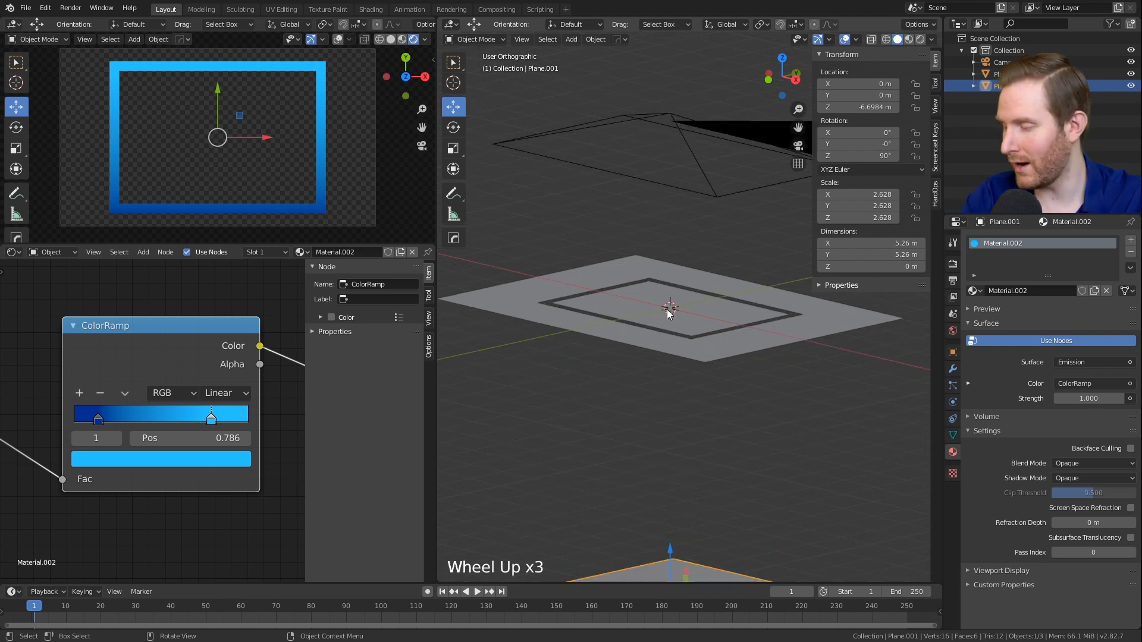
# Step: Enter Edit Mode on the holdout plane and add five loop cuts across the strip below its outline
pyautogui.press('KP_7')
pyautogui.moveTo(669, 309); pyautogui.dragTo(642, 373, button='middle')
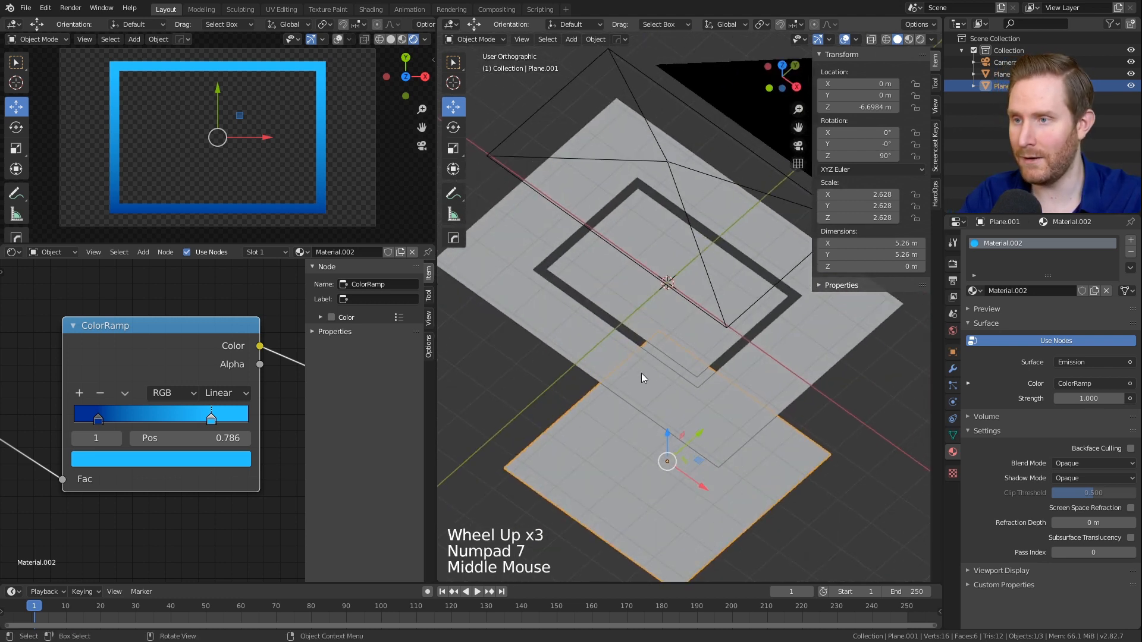
pyautogui.click(584, 334)
pyautogui.press('KP_7')
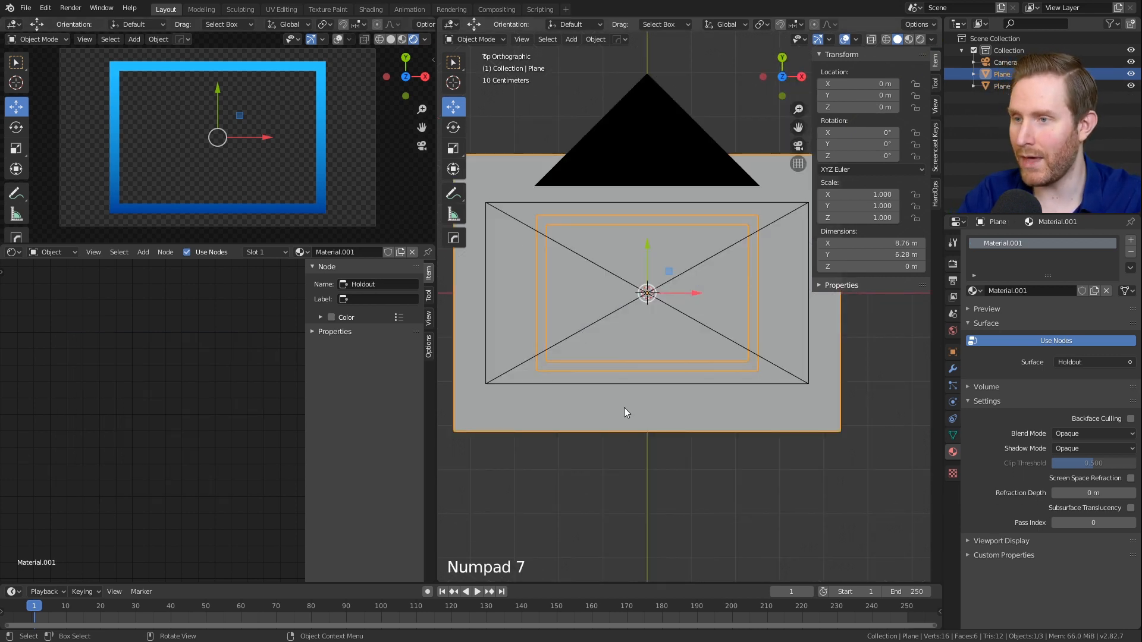
pyautogui.scroll(1, 623, 408)
pyautogui.press('Tab')
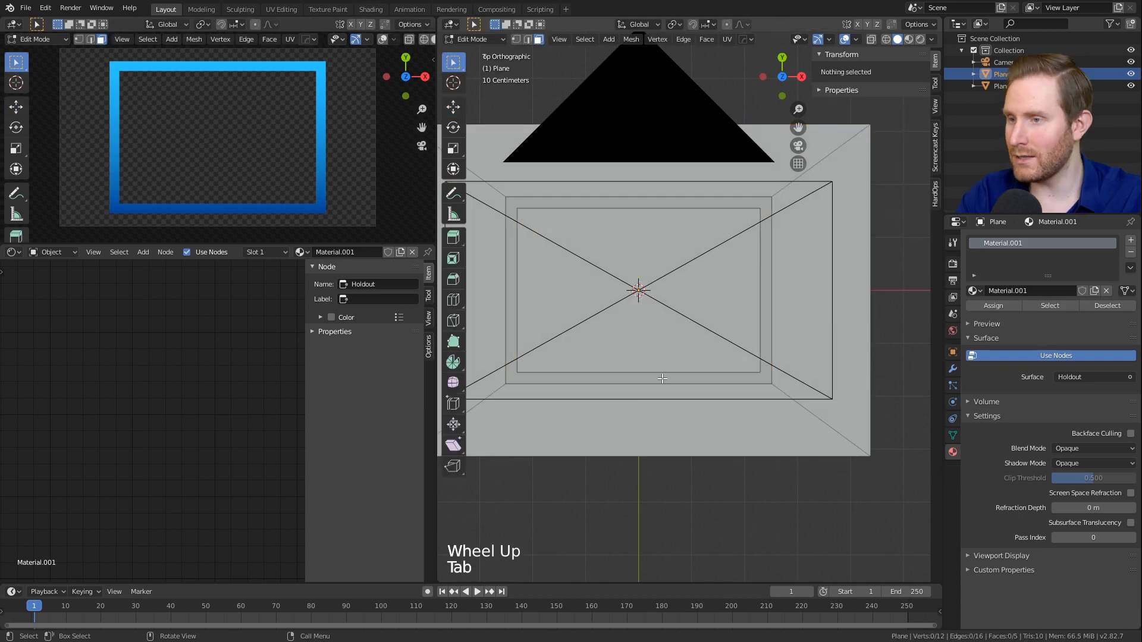
pyautogui.scroll(1, 662, 378)
pyautogui.scroll(-1, 644, 394)
pyautogui.hotkey('ctrl', 'r')
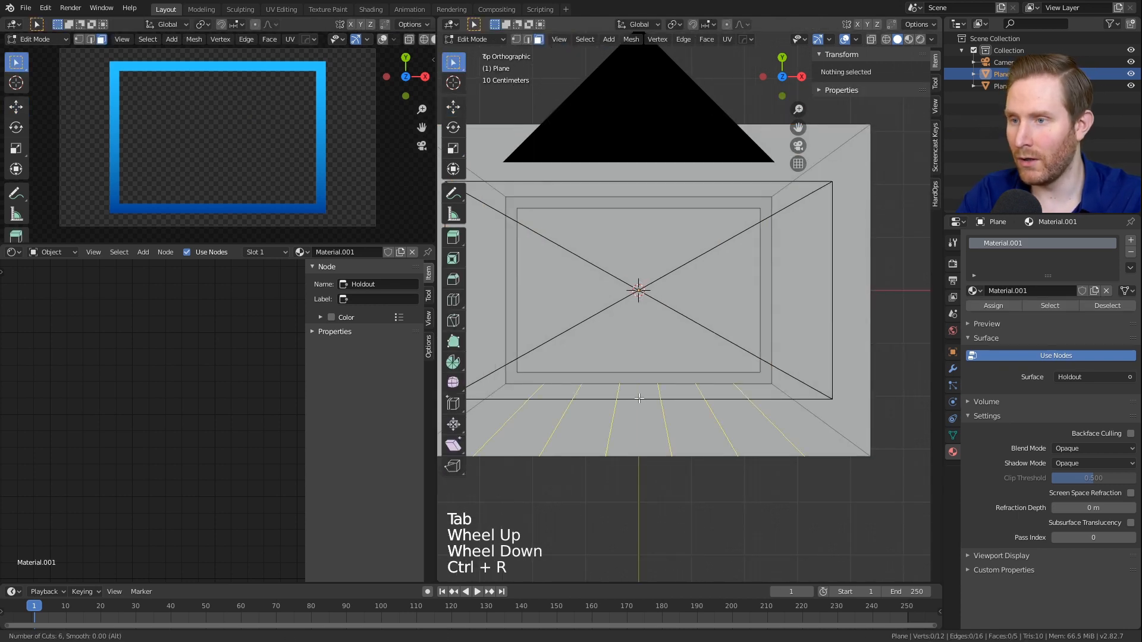
pyautogui.click(636, 397)
# Step: Select the three middle vertices on the outline's lower outer edge and try moving them down along Y
pyautogui.press('1')
pyautogui.click(638, 384)
pyautogui.keyDown('shift'); pyautogui.click(594, 384); pyautogui.keyUp('shift')
pyautogui.keyDown('shift'); pyautogui.click(638, 384); pyautogui.keyUp('shift')
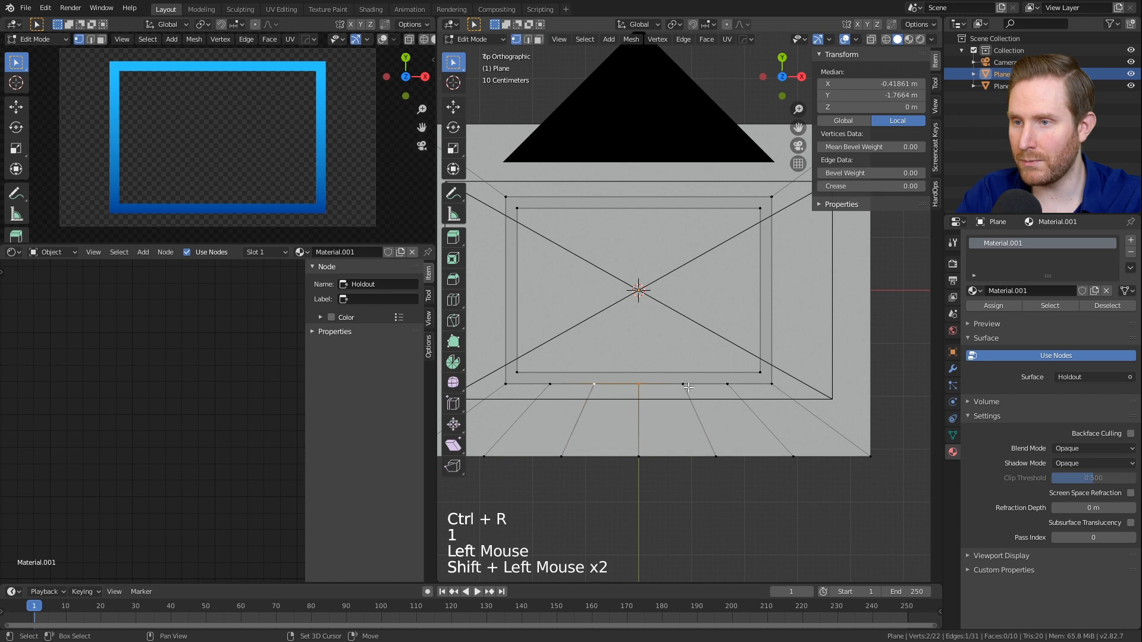
pyautogui.press('g')
pyautogui.rightClick(693, 388)
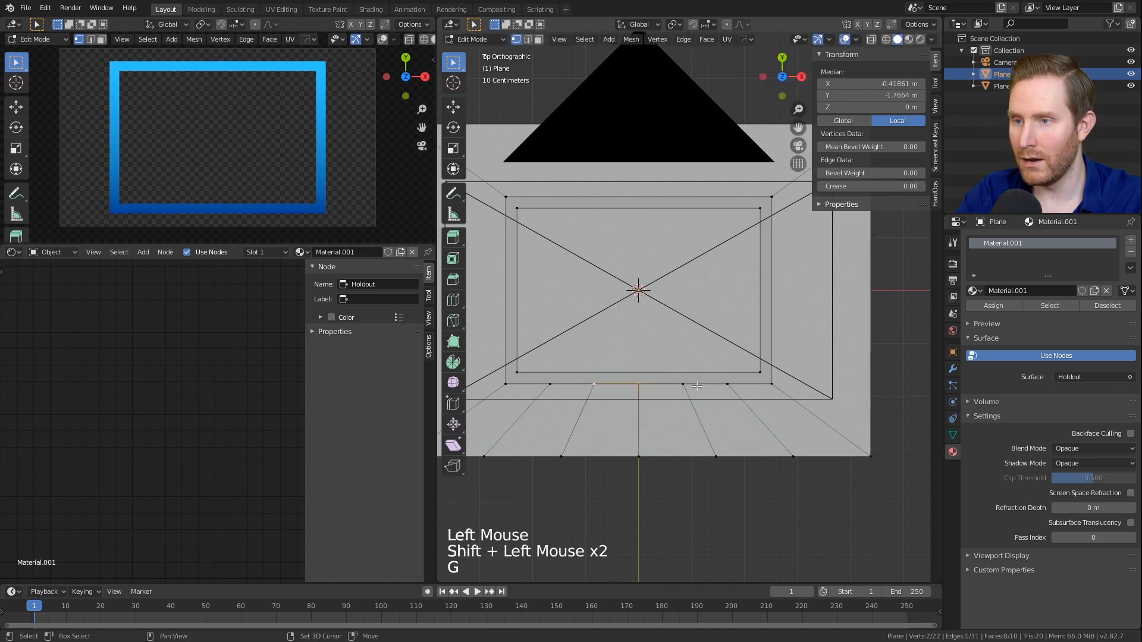
pyautogui.keyDown('shift'); pyautogui.click(683, 384); pyautogui.keyUp('shift')
pyautogui.press('g')
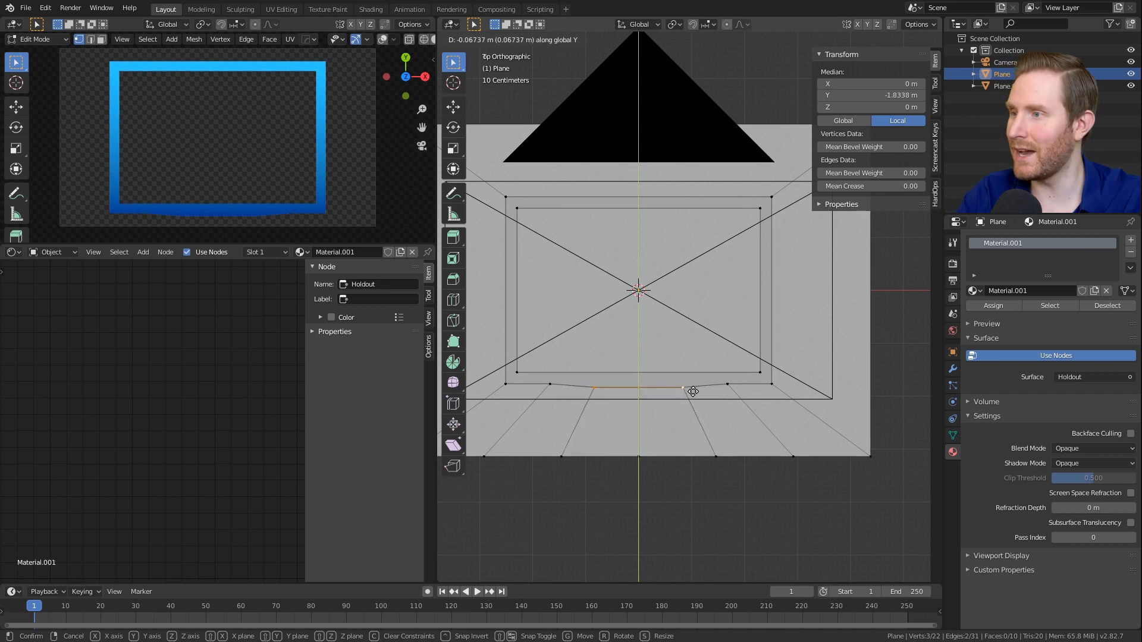
pyautogui.rightClick(682, 393)
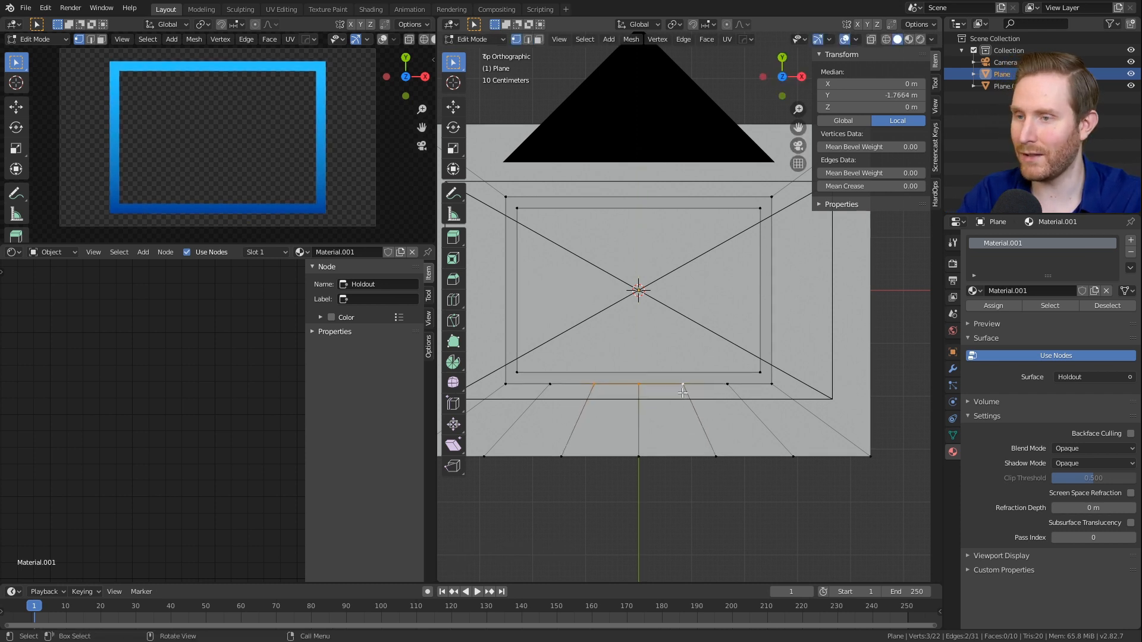
# Step: Try moving the two lower-left corner vertices of the holdout plane's outline along X
pyautogui.scroll(-2, 683, 393)
pyautogui.scroll(1, 683, 393)
pyautogui.click(545, 361)
pyautogui.keyDown('shift'); pyautogui.click(537, 371); pyautogui.keyUp('shift')
pyautogui.press('g')
pyautogui.press('x')
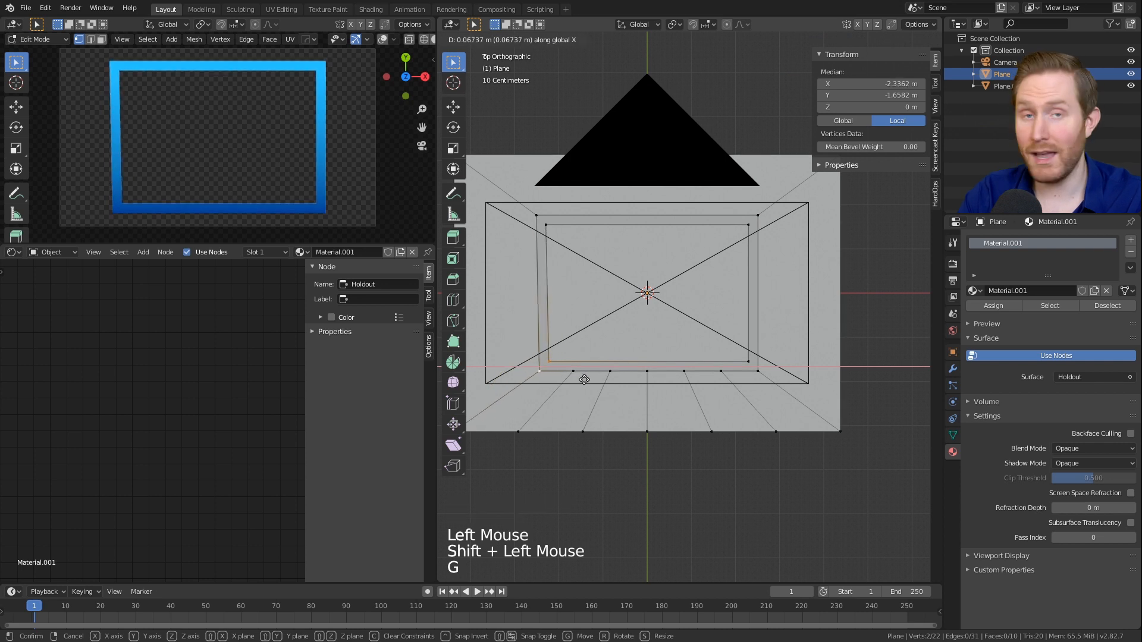
pyautogui.rightClick(584, 381)
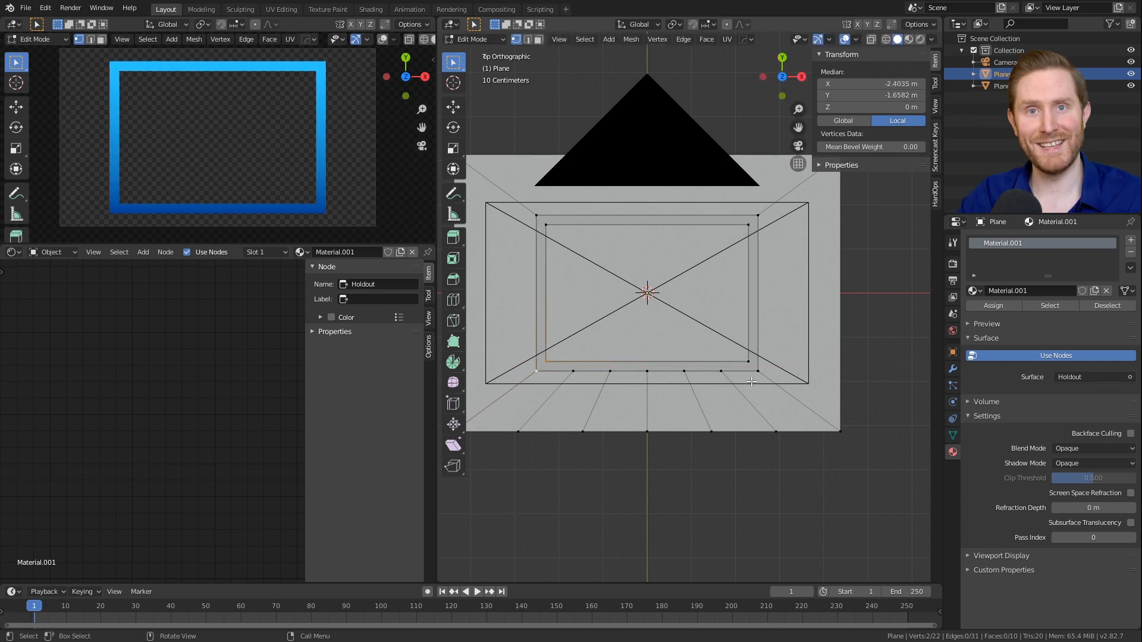
# Step: Undo the recent vertex selections and the five loop cuts on the holdout plane
pyautogui.hotkey('ctrl', 'z')
pyautogui.hotkey('ctrl', 'z')
pyautogui.hotkey('ctrl', 'z')
pyautogui.hotkey('ctrl', 'z')
pyautogui.hotkey('ctrl', 'z')
pyautogui.hotkey('ctrl', 'z')
pyautogui.hotkey('ctrl', 'z')
pyautogui.hotkey('ctrl', 'z')
pyautogui.hotkey('ctrl', 'z')
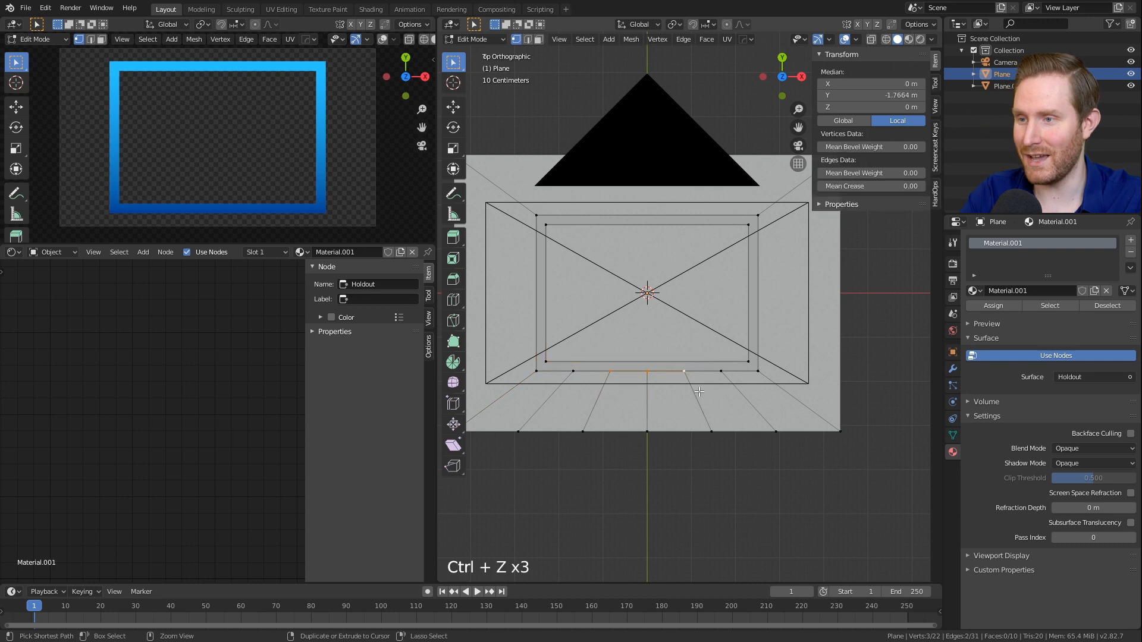
pyautogui.hotkey('ctrl', 'z')
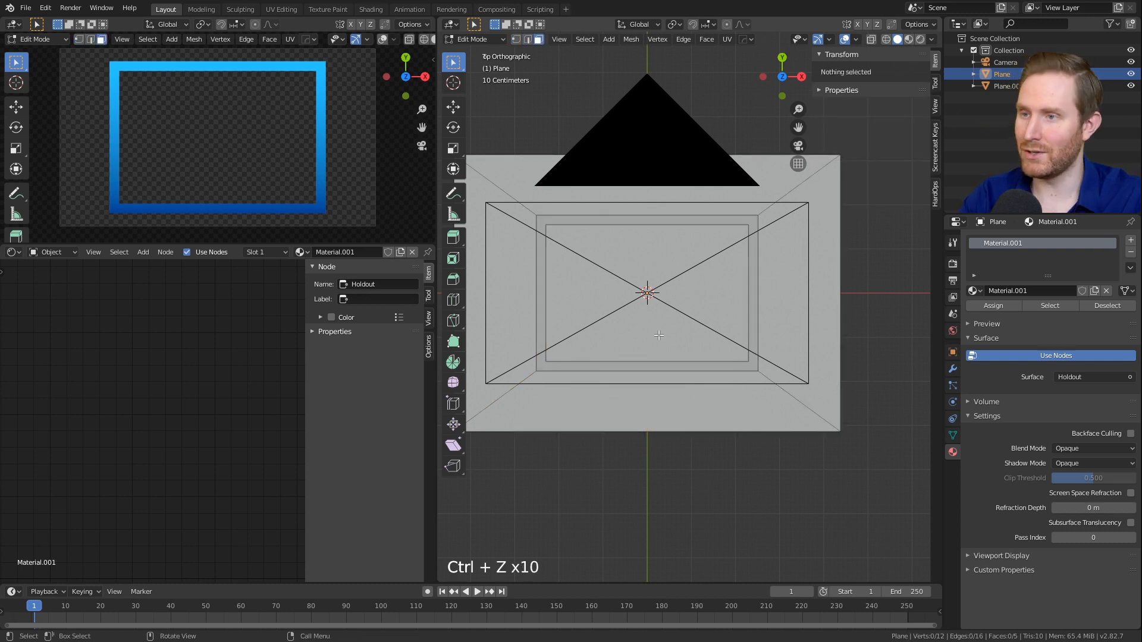
# Step: View the holdout plane at an angle and select the inner and outer boundary edges of its cut-out outline in edge select mode
pyautogui.press('Tab')
pyautogui.moveTo(659, 334); pyautogui.dragTo(599, 328, button='middle')
pyautogui.scroll(2, 657, 352)
pyautogui.press('Tab')
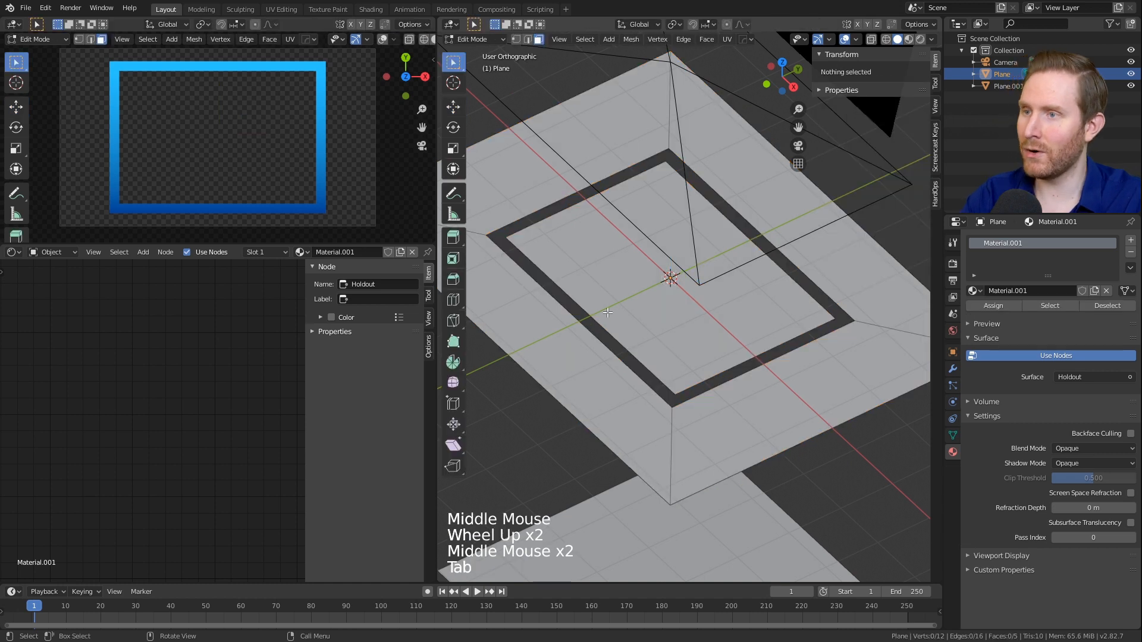
pyautogui.click(527, 39)
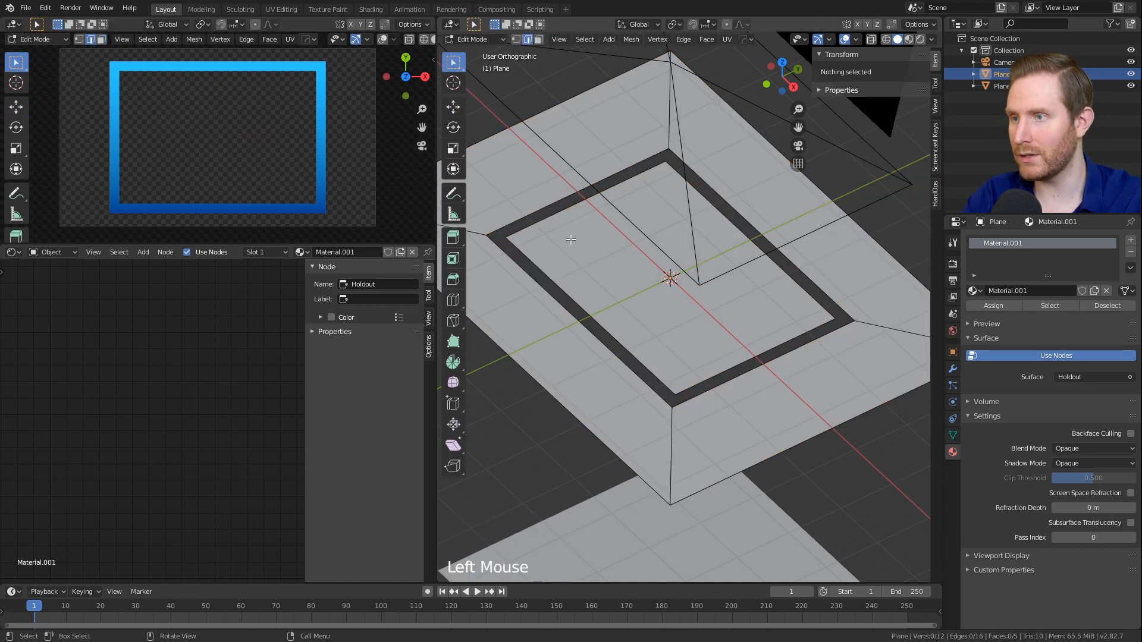
pyautogui.click(532, 230)
pyautogui.keyDown('shift'); pyautogui.click(589, 314); pyautogui.keyUp('shift')
pyautogui.keyDown('shift'); pyautogui.click(707, 377); pyautogui.keyUp('shift')
pyautogui.keyDown('shift'); pyautogui.click(832, 297); pyautogui.keyUp('shift')
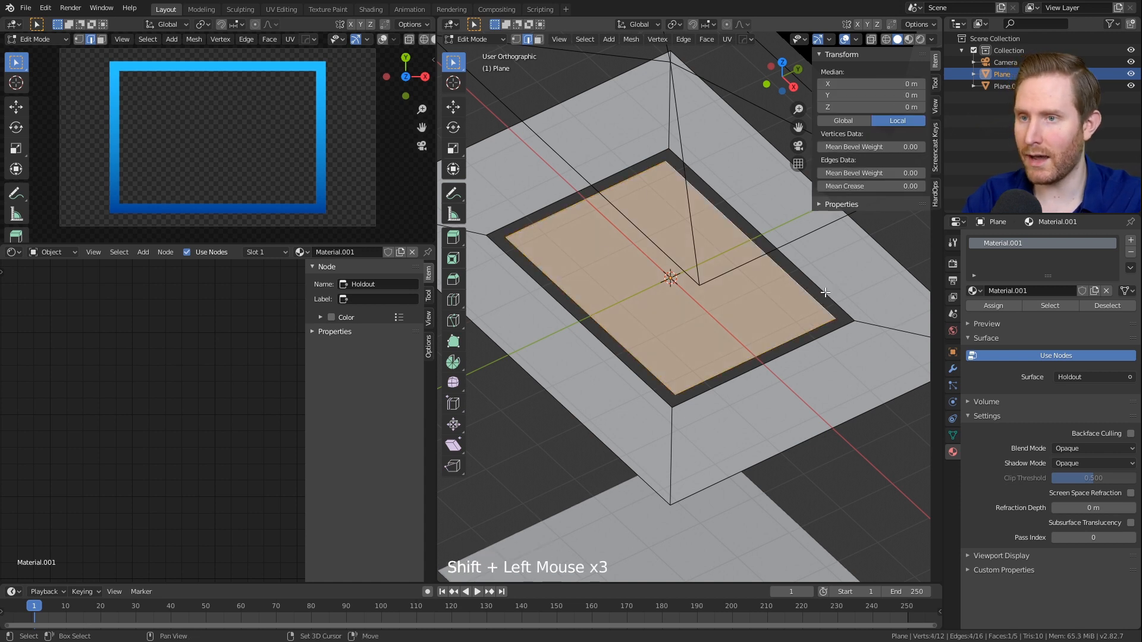
pyautogui.keyDown('shift'); pyautogui.click(827, 287); pyautogui.keyUp('shift')
pyautogui.keyDown('shift'); pyautogui.click(767, 363); pyautogui.keyUp('shift')
pyautogui.keyDown('shift'); pyautogui.click(636, 369); pyautogui.keyUp('shift')
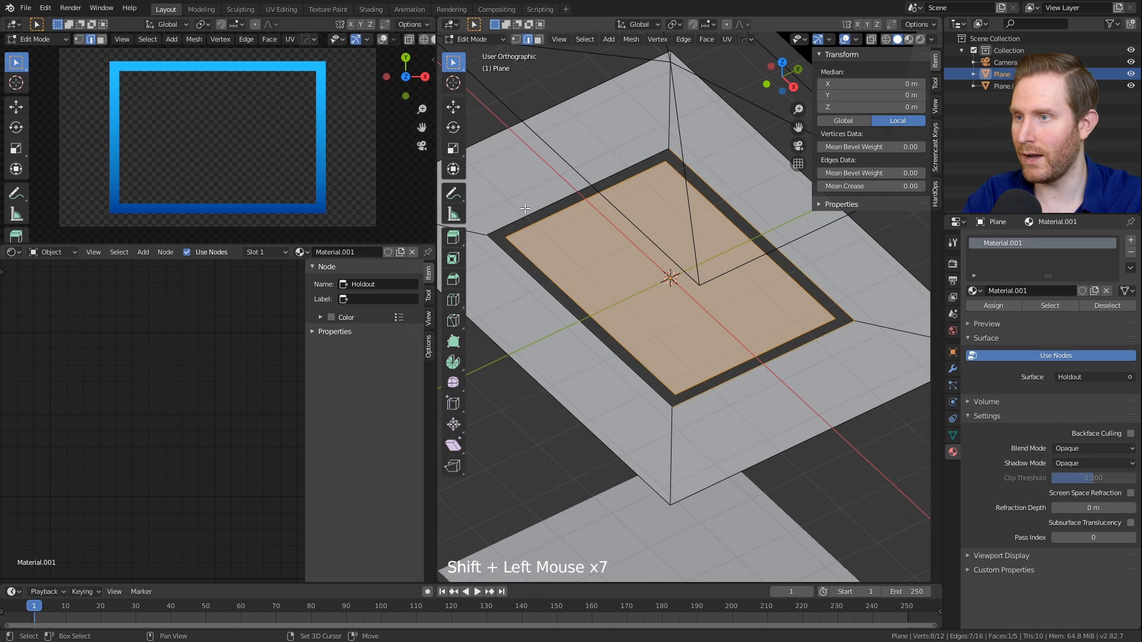
# Step: Duplicate the selected outline edges in place and separate the duplicate into its own object
pyautogui.scroll(-2, 641, 280)
pyautogui.hotkey('shift', 'd')
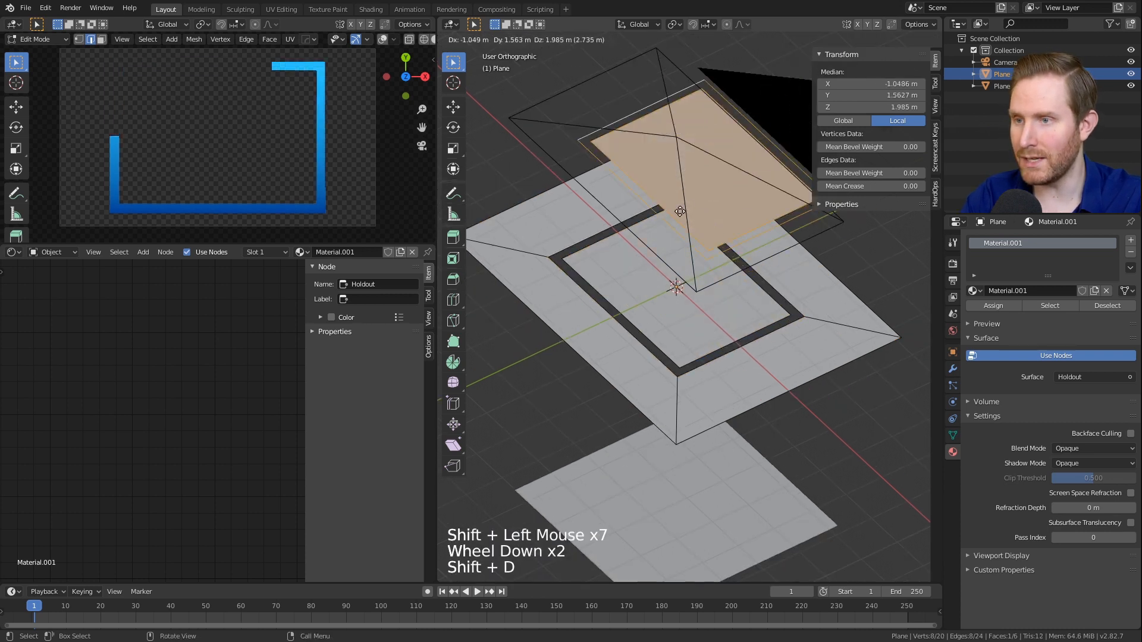
pyautogui.rightClick(714, 264)
pyautogui.press('p')
pyautogui.click(708, 294)
pyautogui.scroll(2, 658, 343)
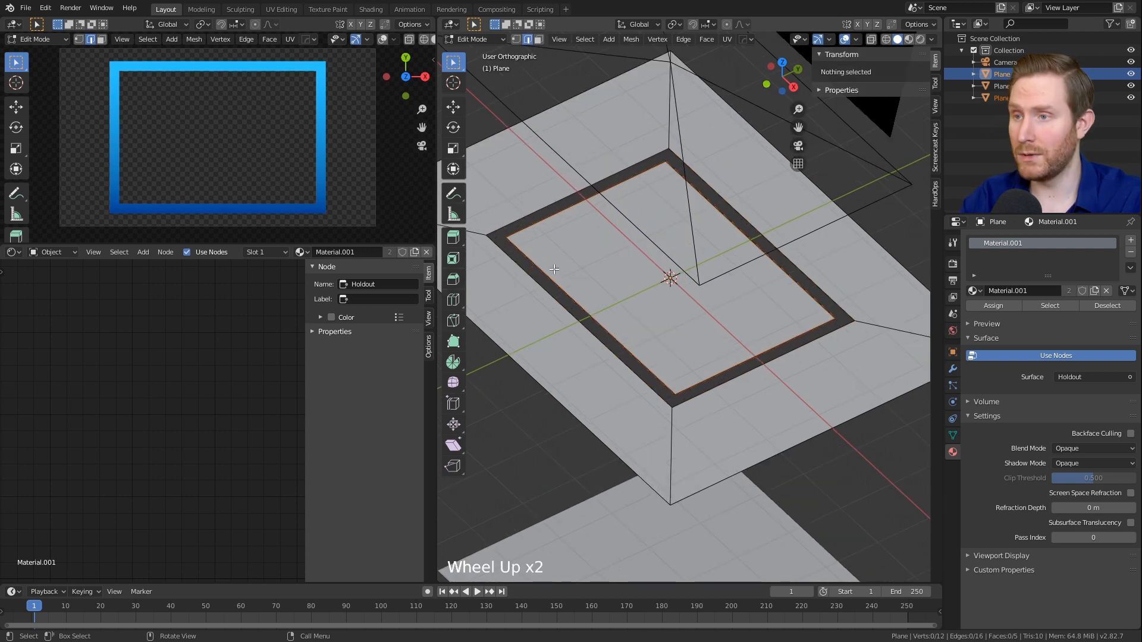
# Step: Enter Edit Mode on the separated outline object in wireframe shading and delete its center face, keeping the edges
pyautogui.press('Tab')
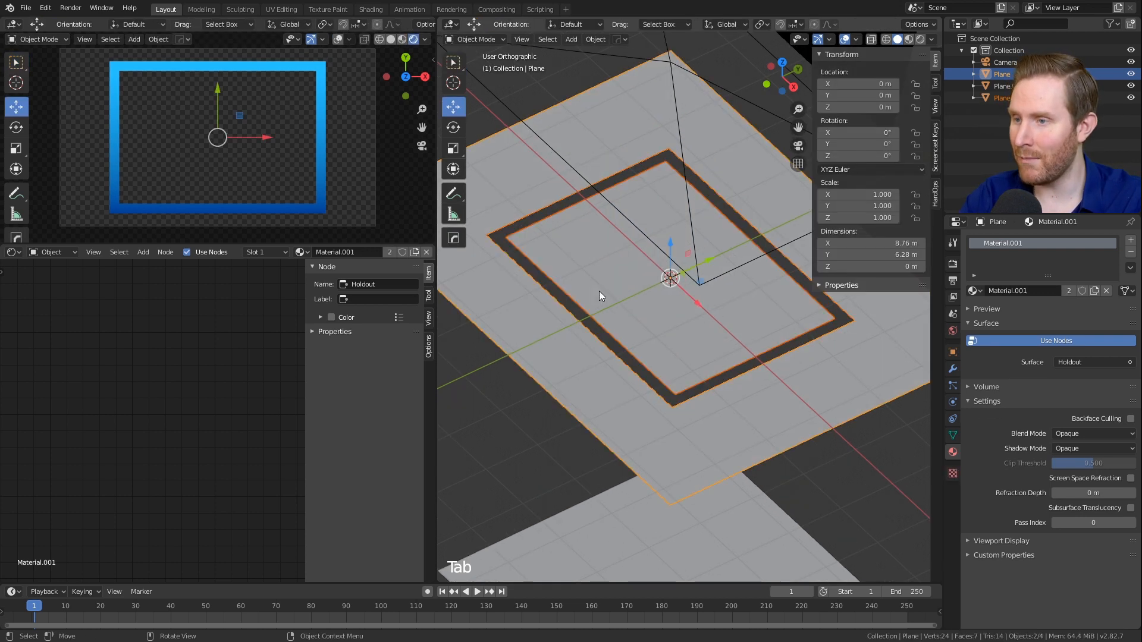
pyautogui.press('z')
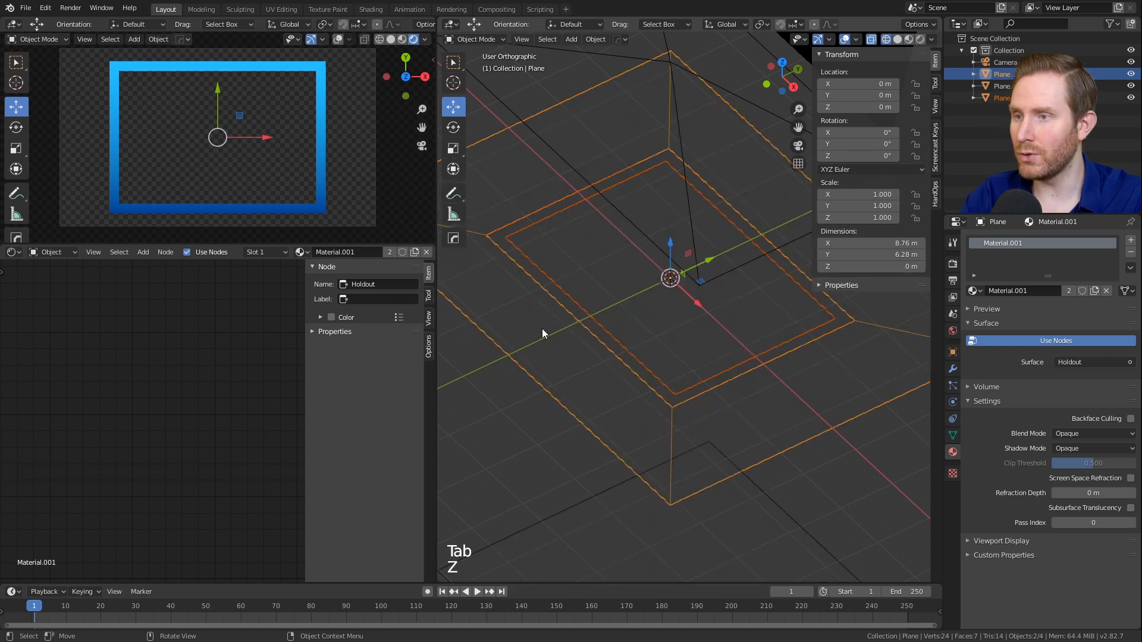
pyautogui.click(574, 304)
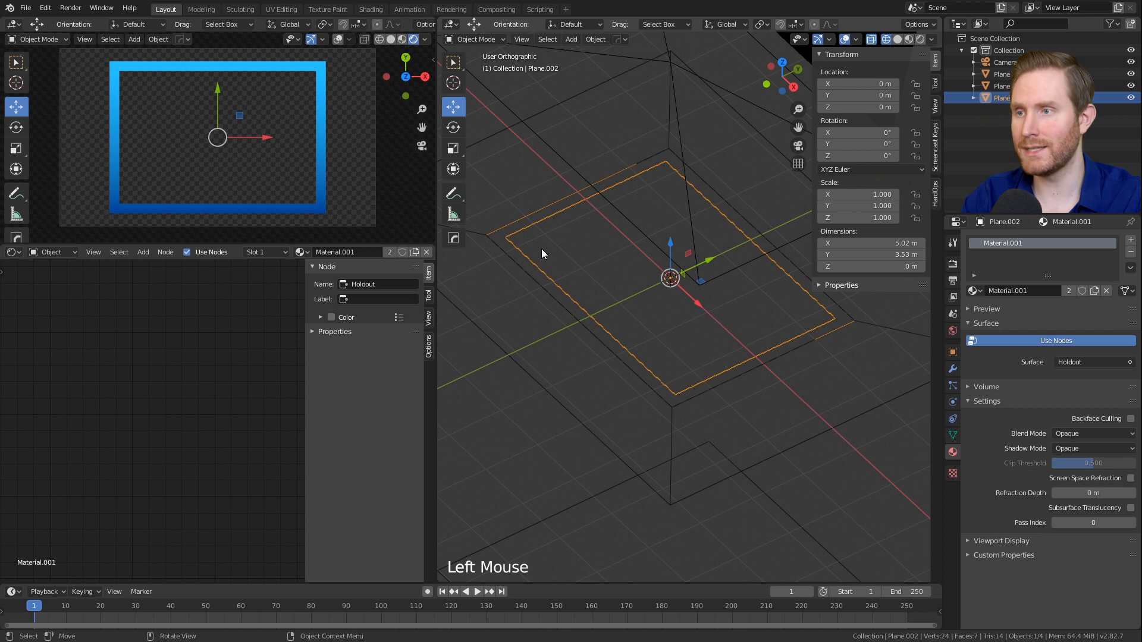
pyautogui.moveTo(542, 250); pyautogui.dragTo(629, 287, button='middle')
pyautogui.press('Tab')
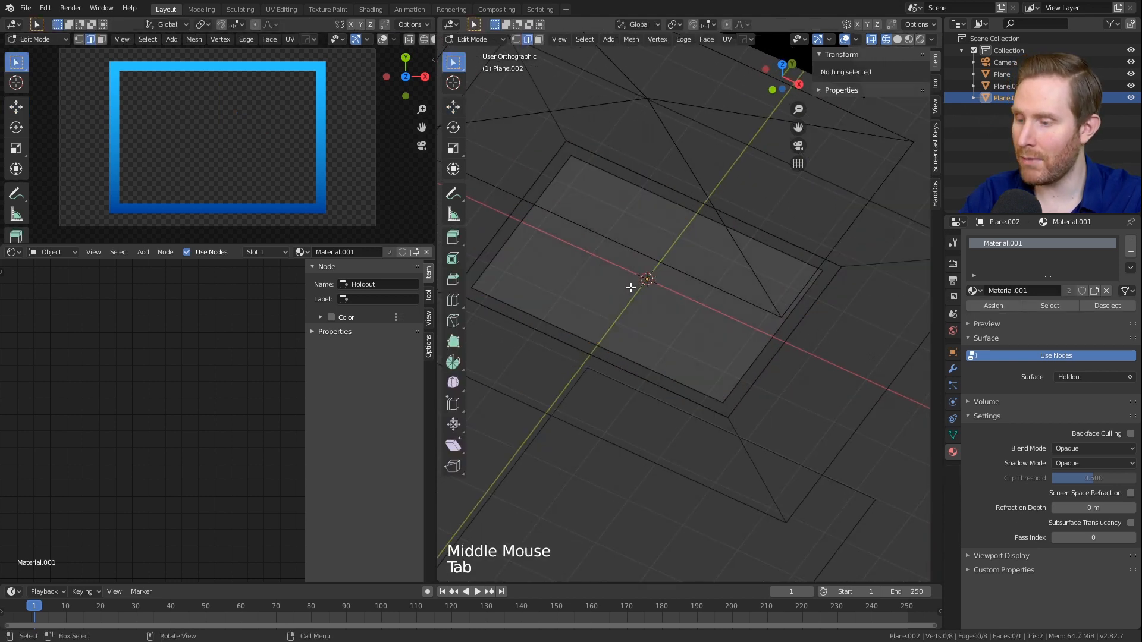
pyautogui.click(538, 41)
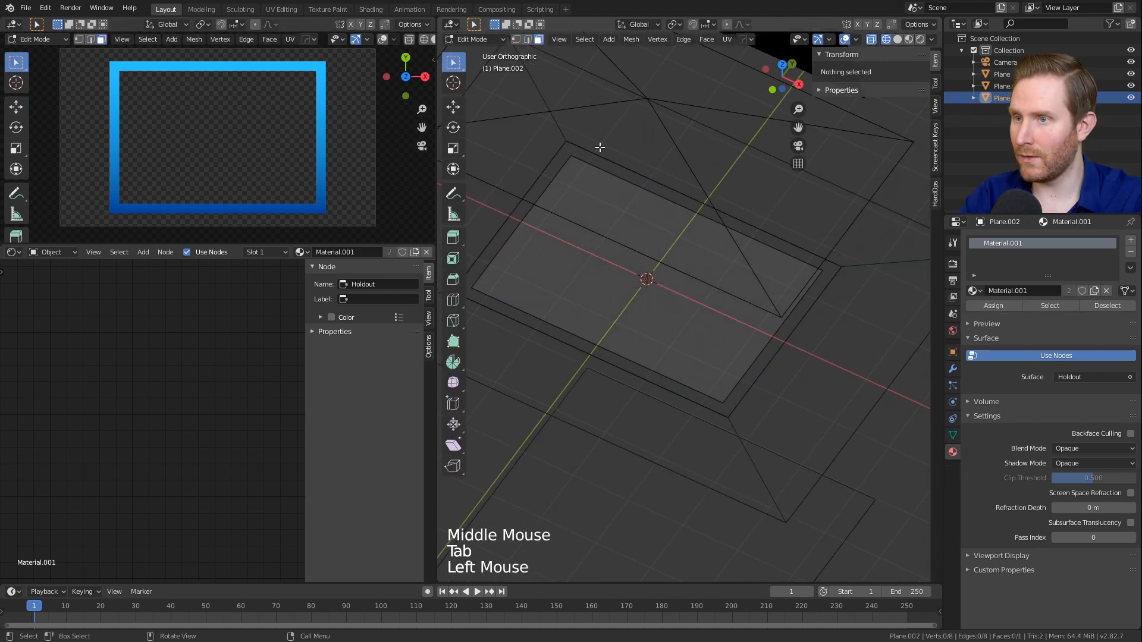
pyautogui.click(645, 280)
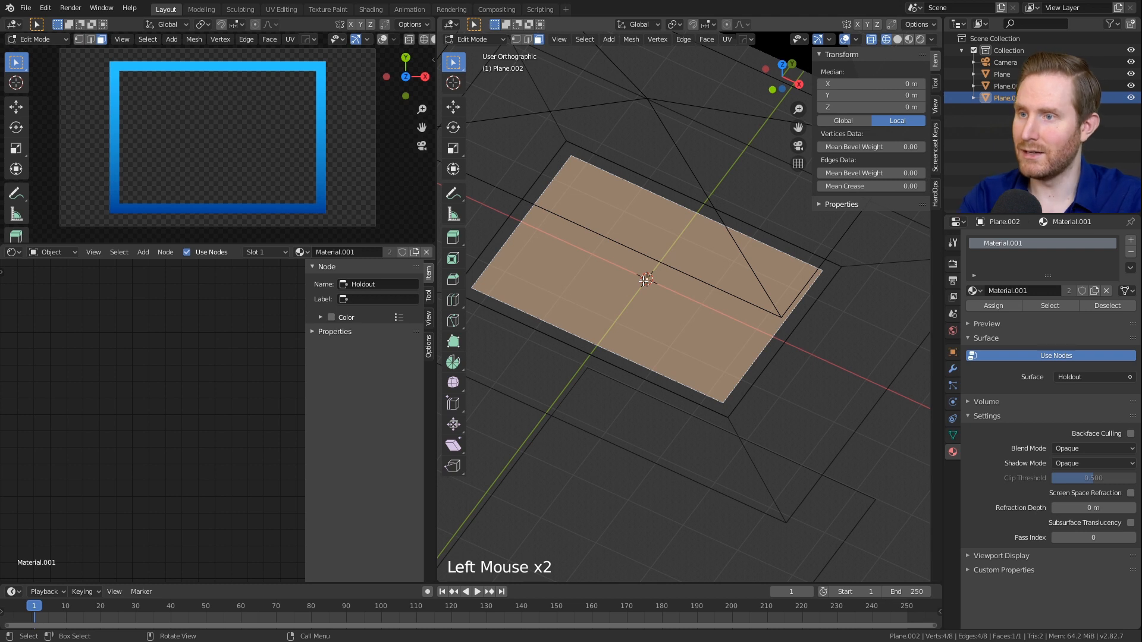
pyautogui.press('Delete')
pyautogui.click(639, 308)
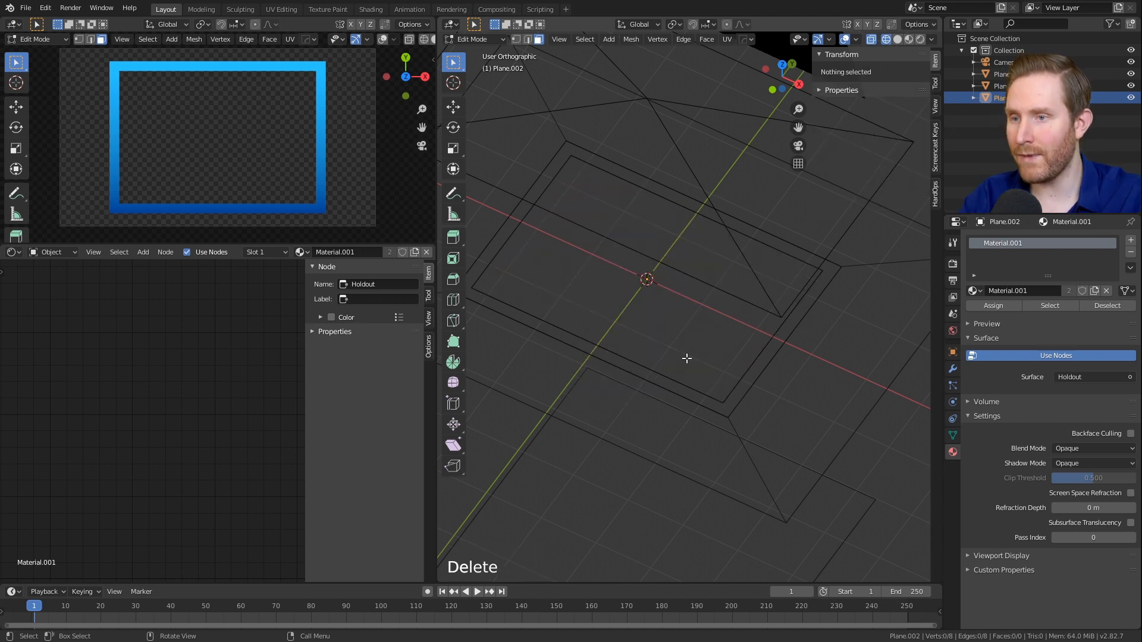
# Step: Select all edges of the separated outline and extrude them upward about 0.538 m along Z
pyautogui.click(528, 38)
pyautogui.click(594, 318)
pyautogui.click(523, 237)
pyautogui.click(693, 233)
pyautogui.keyDown('shift'); pyautogui.click(759, 356); pyautogui.keyUp('shift')
pyautogui.keyDown('shift'); pyautogui.click(664, 391); pyautogui.keyUp('shift')
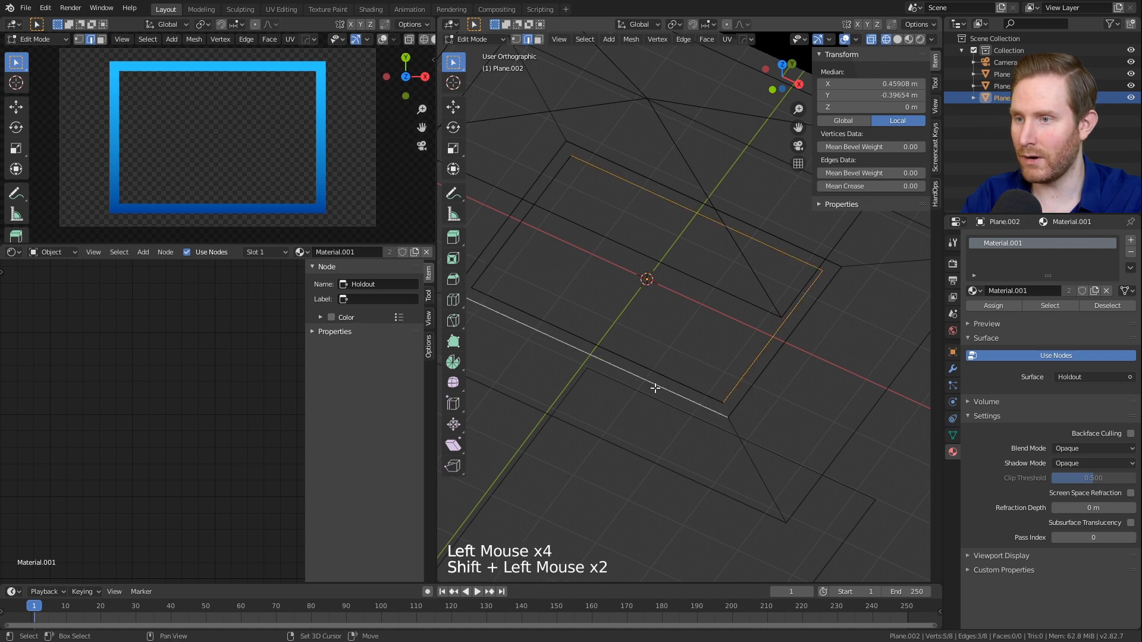
pyautogui.scroll(-2, 562, 336)
pyautogui.keyDown('shift'); pyautogui.moveTo(563, 337); pyautogui.dragTo(731, 374, button='middle'); pyautogui.keyUp('shift')
pyautogui.press('a')
pyautogui.scroll(4, 747, 324)
pyautogui.scroll(1, 745, 343)
pyautogui.scroll(1, 744, 343)
pyautogui.press('e')
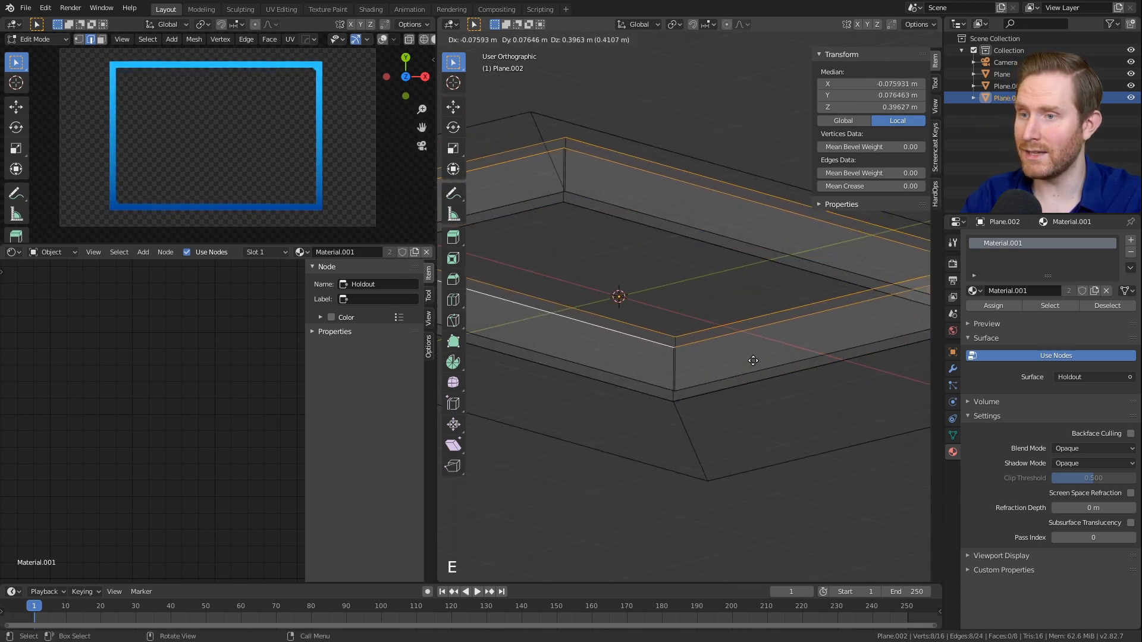
pyautogui.press('z')
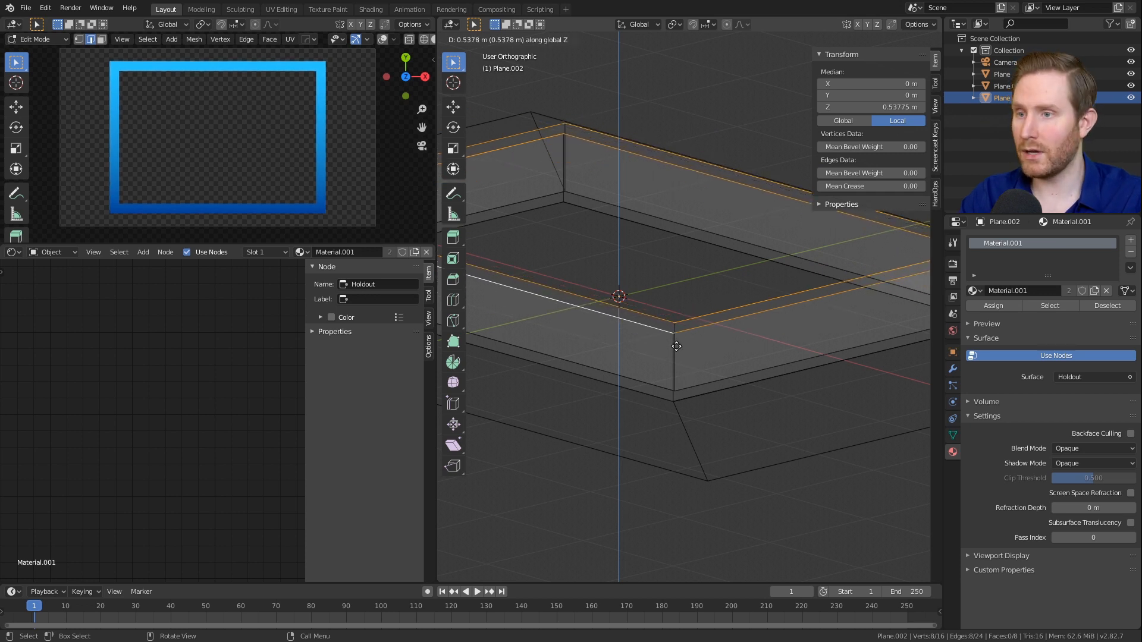
pyautogui.click(676, 347)
# Step: Return to Object Mode with solid shading and check the extruded outline walls against the camera preview
pyautogui.scroll(-6, 690, 348)
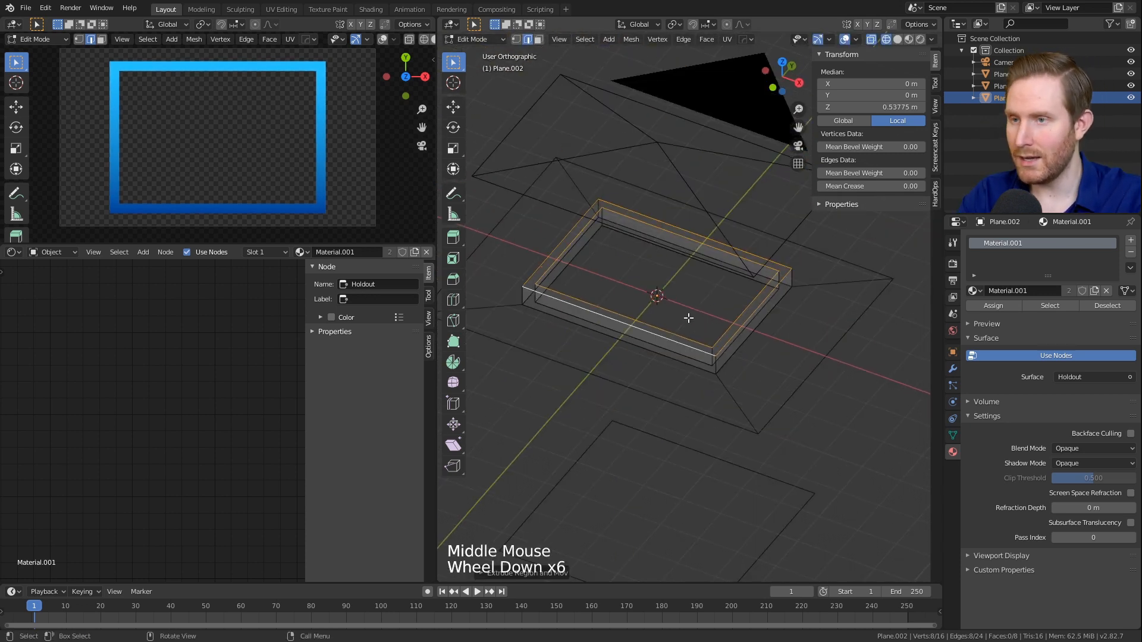
pyautogui.press('Tab')
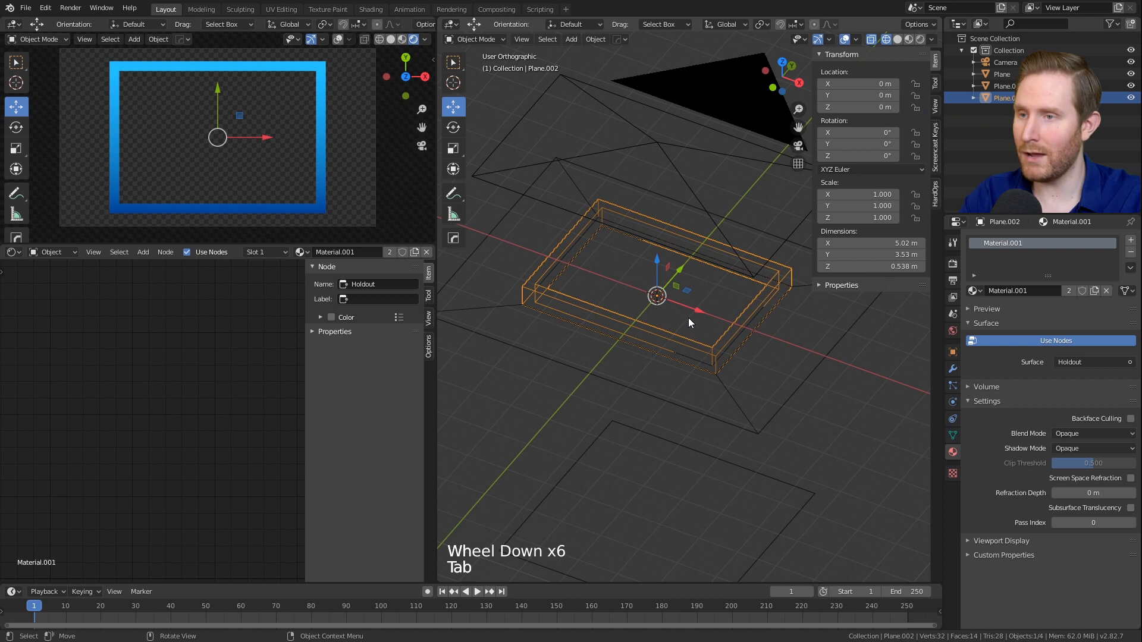
pyautogui.press('z')
pyautogui.moveTo(626, 390)
pyautogui.keyDown('shift'); pyautogui.mouseDown(button='middle')
pyautogui.moveTo(669, 362)
pyautogui.moveTo(602, 385)
pyautogui.moveTo(629, 424)
pyautogui.moveTo(709, 330)
pyautogui.mouseUp(button='middle'); pyautogui.keyUp('shift')
pyautogui.scroll(3, 721, 350)
pyautogui.scroll(3, 313, 116)
pyautogui.keyDown('shift'); pyautogui.moveTo(313, 116); pyautogui.dragTo(280, 148, button='middle'); pyautogui.keyUp('shift')
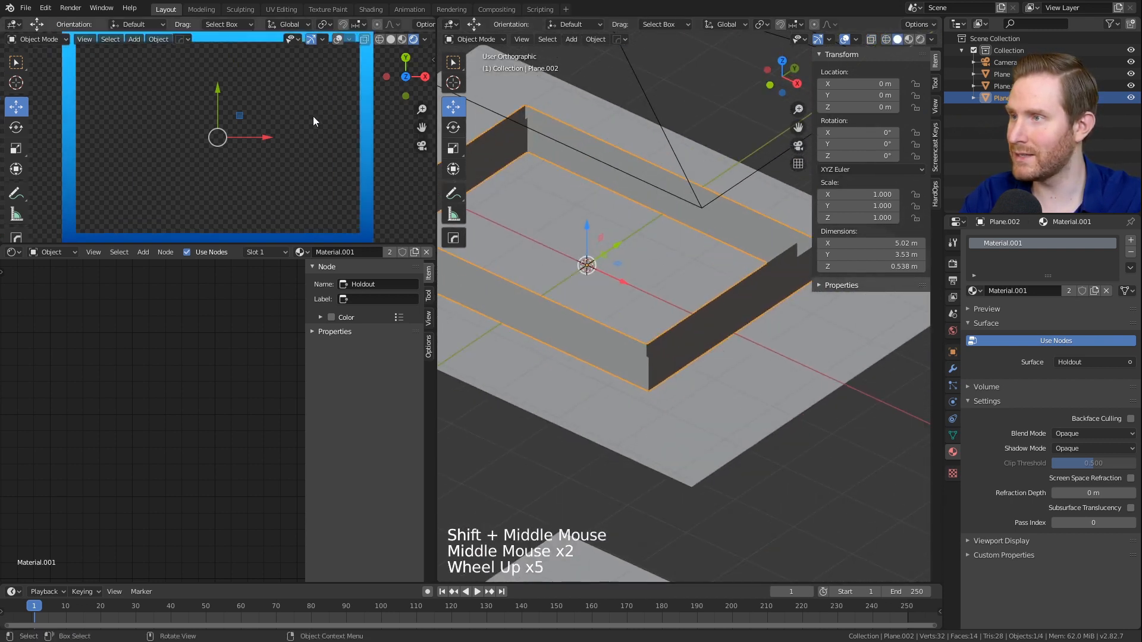
pyautogui.scroll(-3, 269, 113)
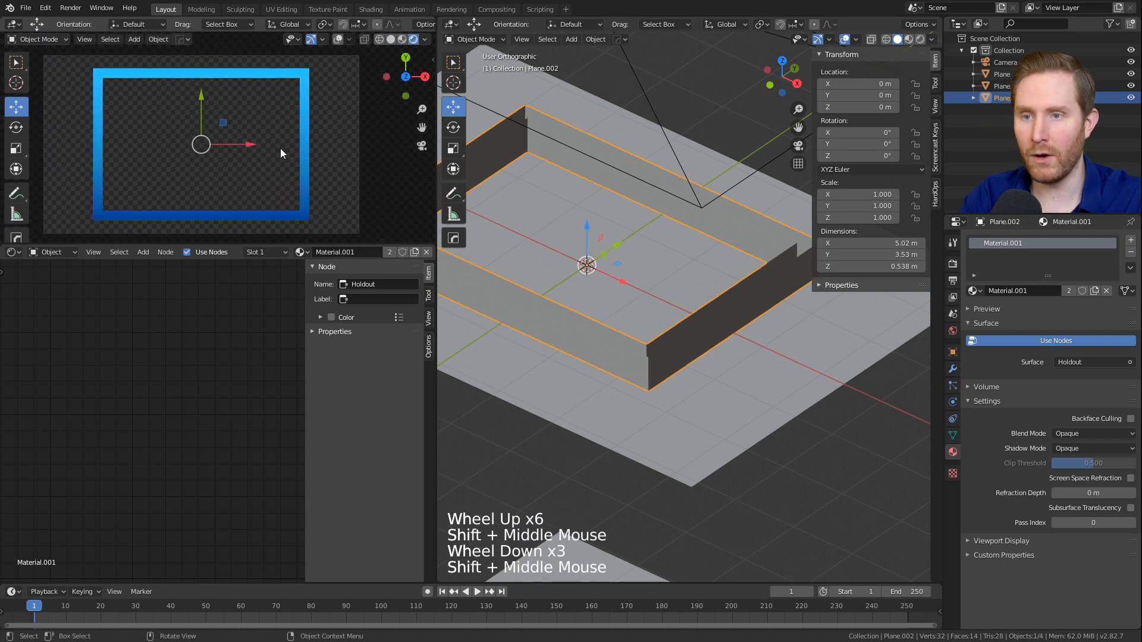
# Step: Add a Solidify modifier to the extruded outline and set its thickness to 0.05 m
pyautogui.click(952, 370)
pyautogui.click(1011, 244)
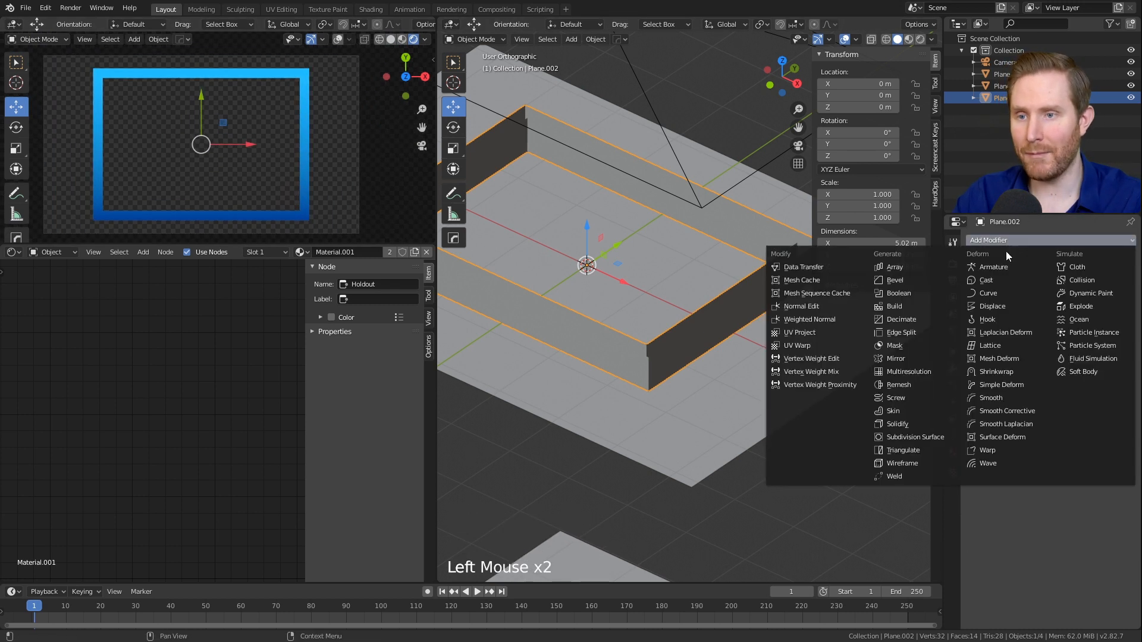
pyautogui.click(930, 426)
pyautogui.scroll(4, 694, 362)
pyautogui.moveTo(693, 361); pyautogui.dragTo(707, 387, button='middle')
pyautogui.scroll(-3, 695, 412)
pyautogui.moveTo(707, 386); pyautogui.dragTo(718, 358, button='middle')
pyautogui.scroll(1, 719, 359)
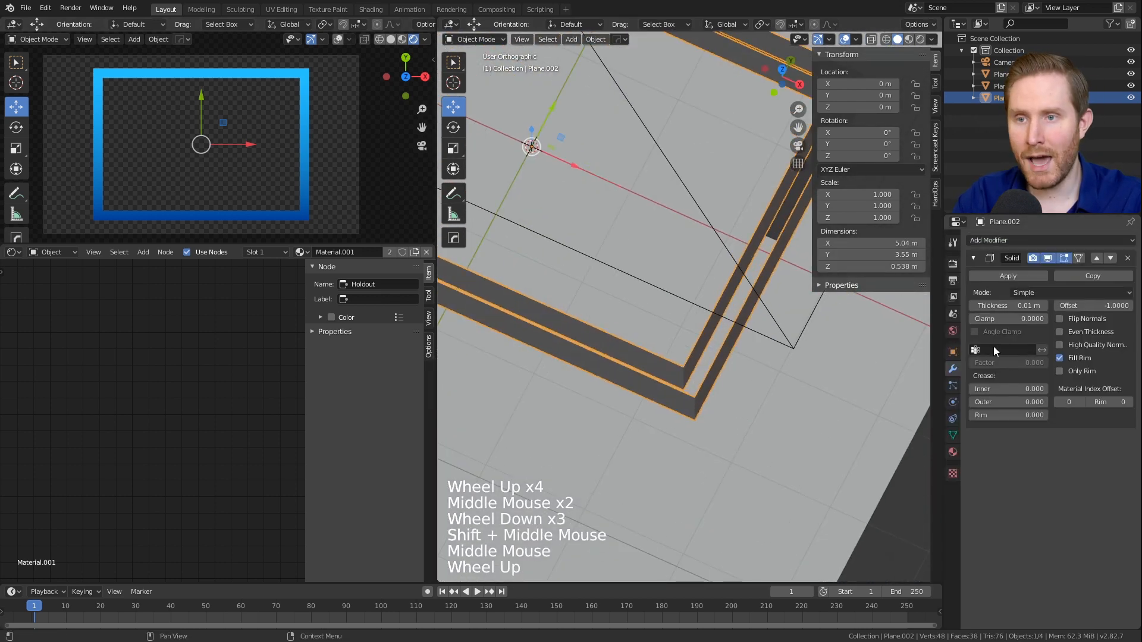
pyautogui.moveTo(1027, 305)
pyautogui.mouseDown()
pyautogui.moveTo(1053, 305)
pyautogui.moveTo(1042, 306)
pyautogui.mouseUp()
pyautogui.keyDown('shift'); pyautogui.moveTo(269, 196); pyautogui.dragTo(302, 175, button='middle'); pyautogui.keyUp('shift')
pyautogui.scroll(5, 303, 175)
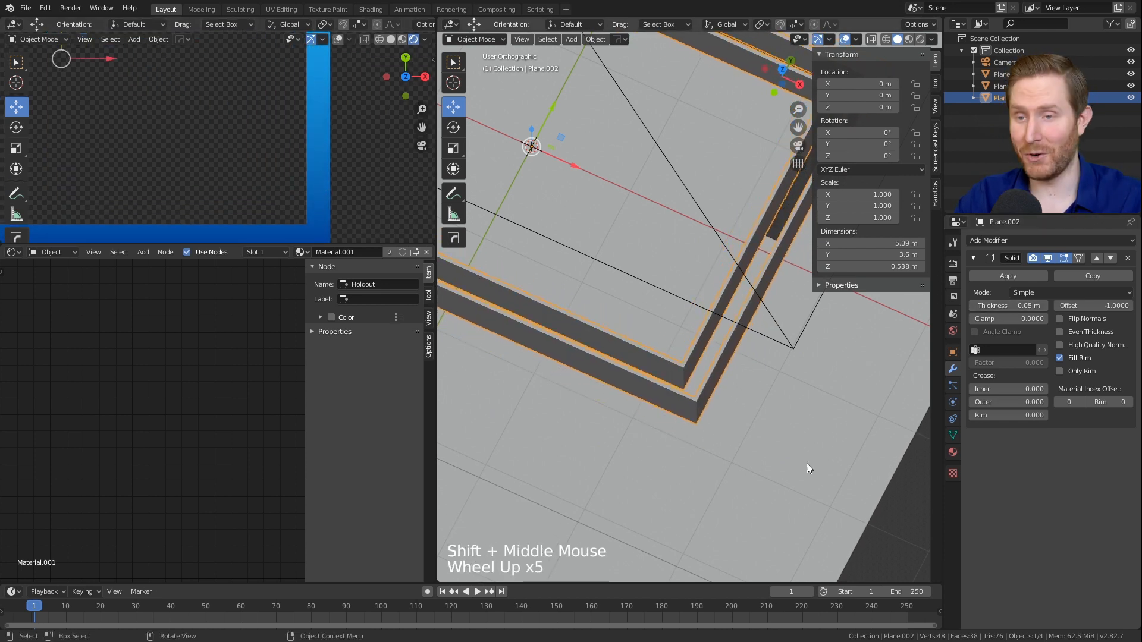
pyautogui.scroll(-4, 356, 173)
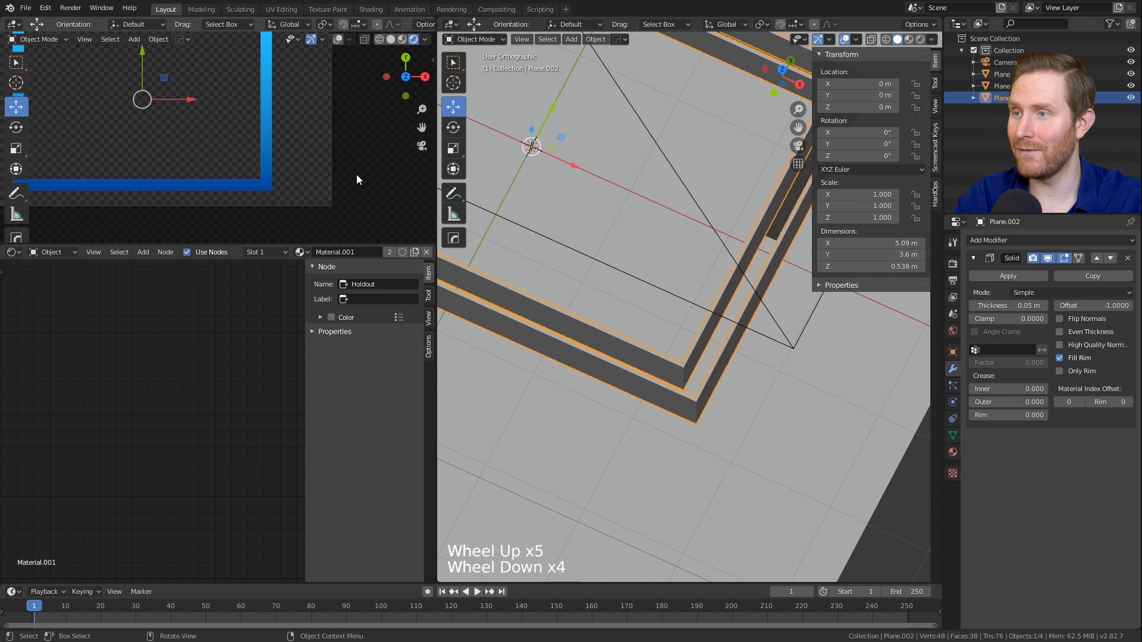
# Step: Make the extruded outline's material a single-user copy and change its surface shader to Emission
pyautogui.click(952, 453)
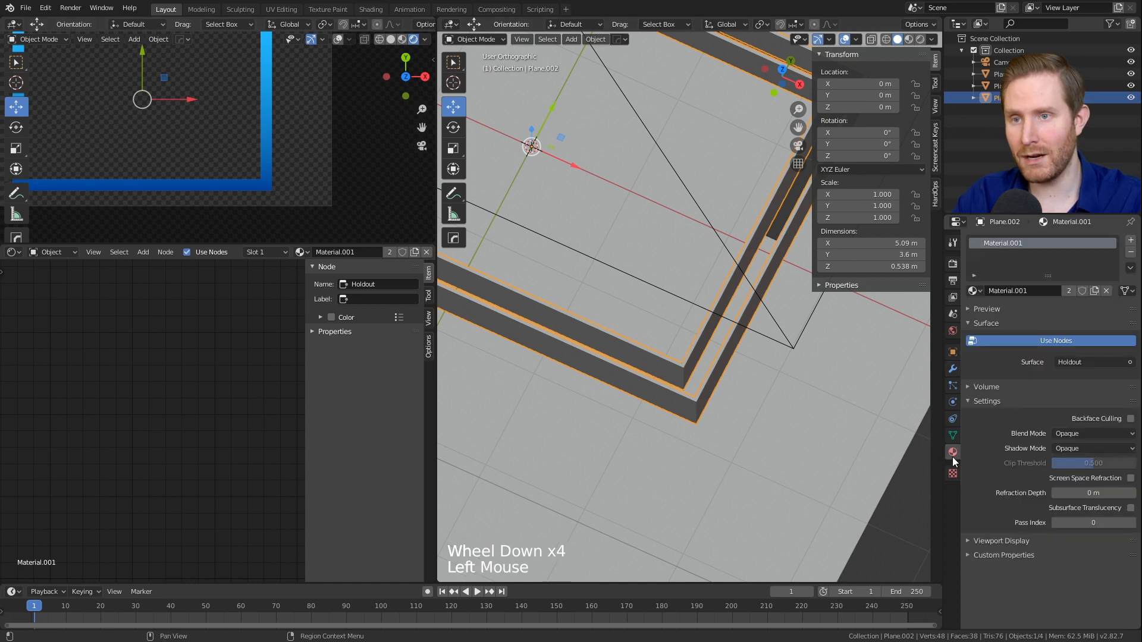
pyautogui.click(1069, 290)
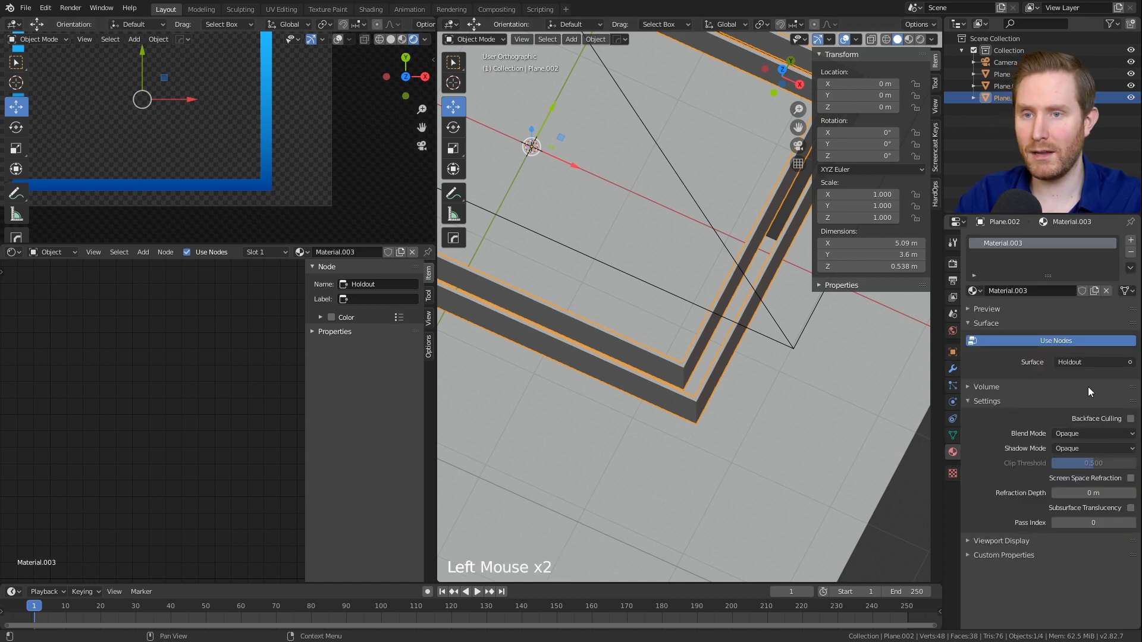
pyautogui.click(1061, 363)
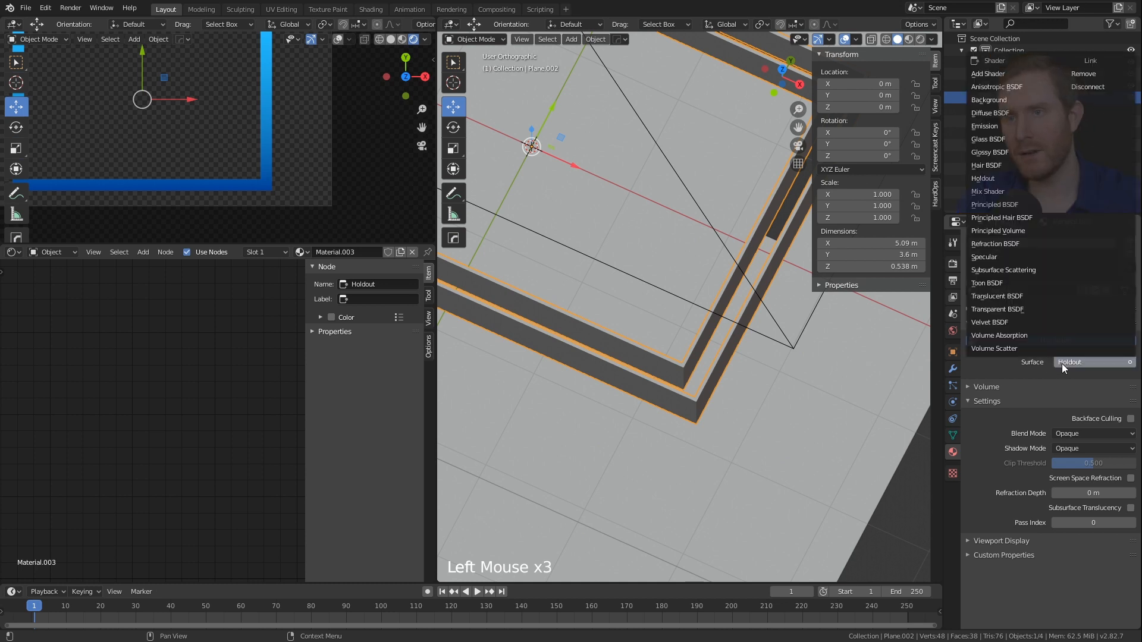
pyautogui.click(983, 125)
pyautogui.scroll(-5, 179, 119)
pyautogui.keyDown('shift'); pyautogui.moveTo(173, 72); pyautogui.dragTo(283, 112, button='middle'); pyautogui.keyUp('shift')
pyautogui.scroll(5, 220, 122)
pyautogui.scroll(-3, 209, 113)
pyautogui.scroll(3, 283, 112)
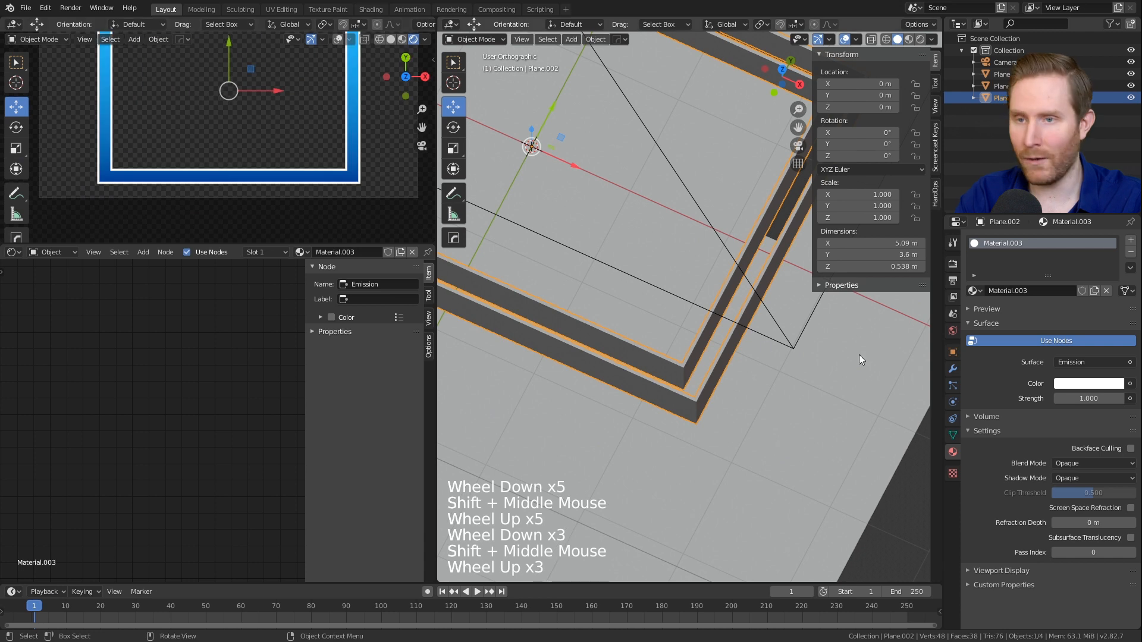
# Step: Set the Solidify thickness to 0.037 m and check the white outline's corner up close in the camera preview
pyautogui.click(953, 369)
pyautogui.moveTo(1008, 305)
pyautogui.mouseDown()
pyautogui.moveTo(1038, 305)
pyautogui.moveTo(1012, 305)
pyautogui.mouseUp()
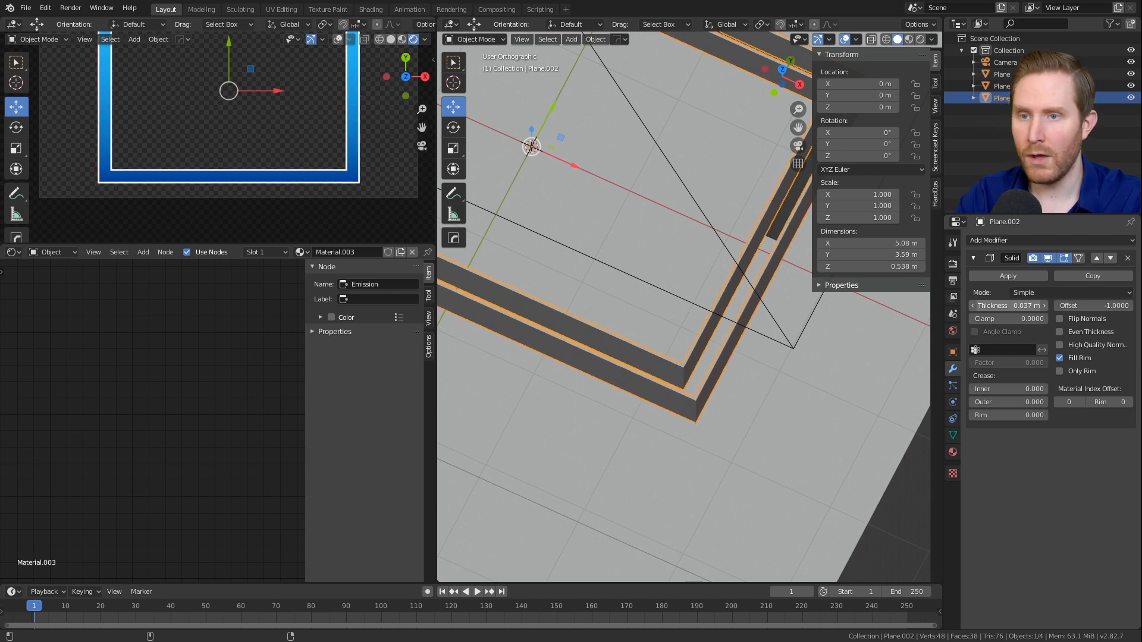
pyautogui.scroll(4, 314, 177)
pyautogui.keyDown('shift'); pyautogui.moveTo(314, 177); pyautogui.dragTo(148, 133, button='middle'); pyautogui.keyUp('shift')
pyautogui.keyDown('shift'); pyautogui.scroll(2, 242, 152); pyautogui.keyUp('shift')
pyautogui.scroll(5, 243, 153)
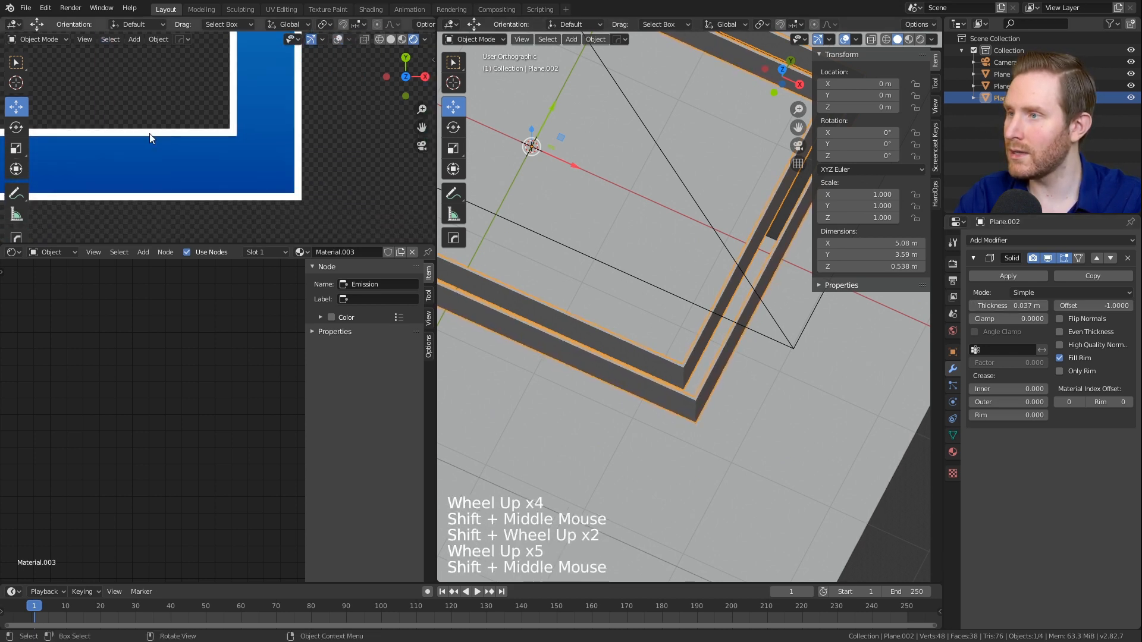
# Step: Inspect the outline's corner geometry in the camera preview with wireframe shading
pyautogui.scroll(9, 271, 157)
pyautogui.keyDown('shift'); pyautogui.moveTo(271, 157); pyautogui.dragTo(233, 143, button='middle'); pyautogui.keyUp('shift')
pyautogui.scroll(2, 234, 143)
pyautogui.press('z')
pyautogui.scroll(-11, 238, 153)
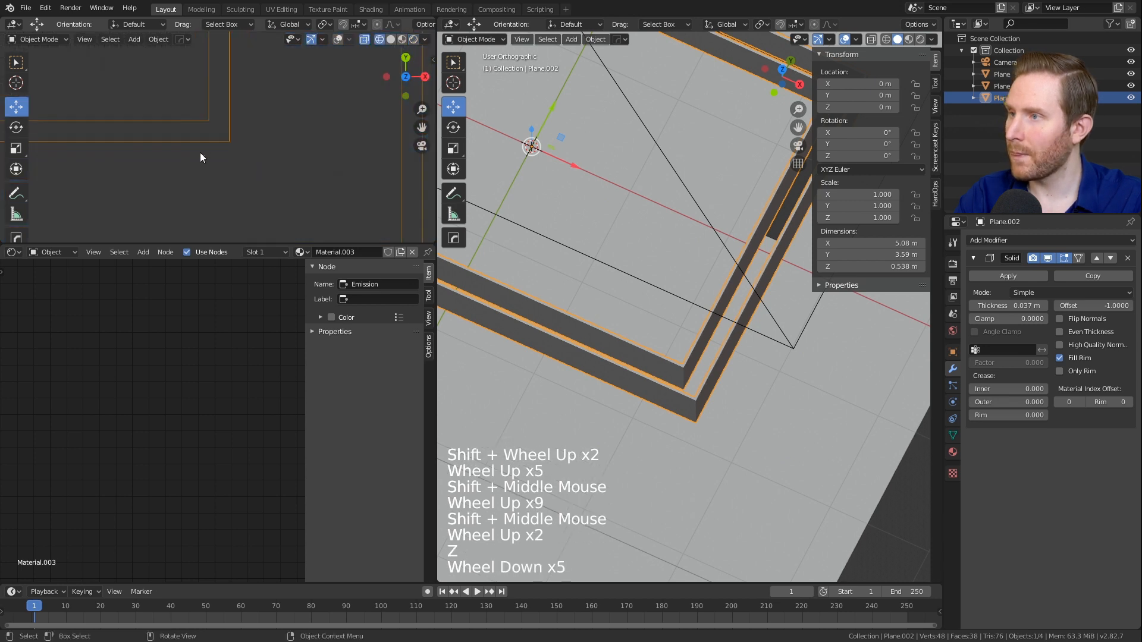
# Step: Compare the outline's inner and outer borders in wireframe shading, and return the camera preview to rendered shading
pyautogui.press('g')
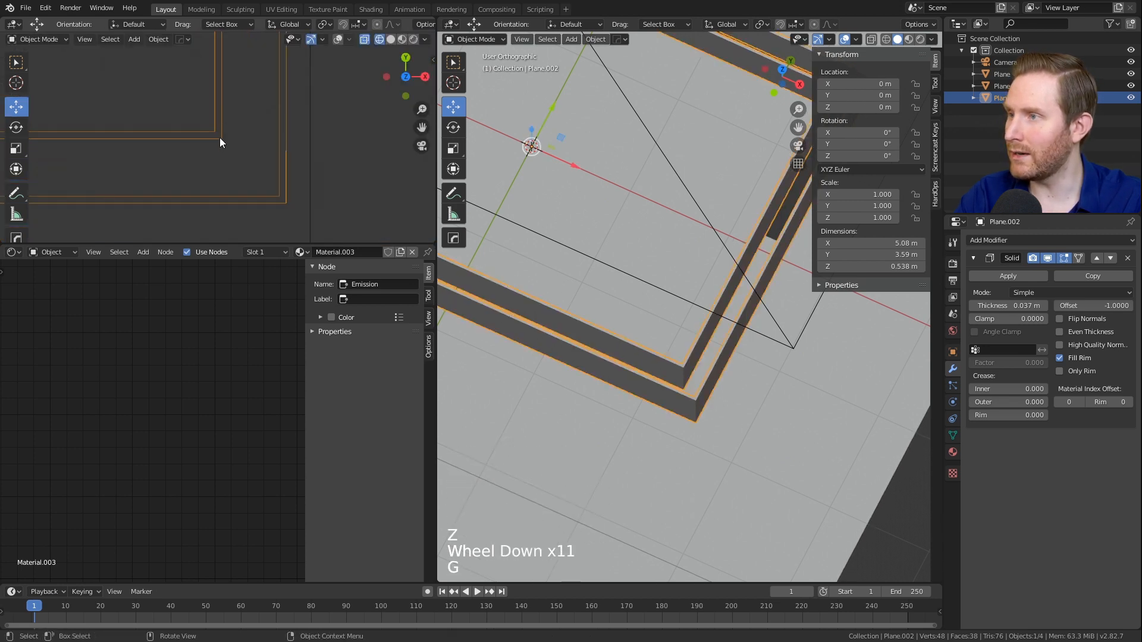
pyautogui.scroll(4, 244, 125)
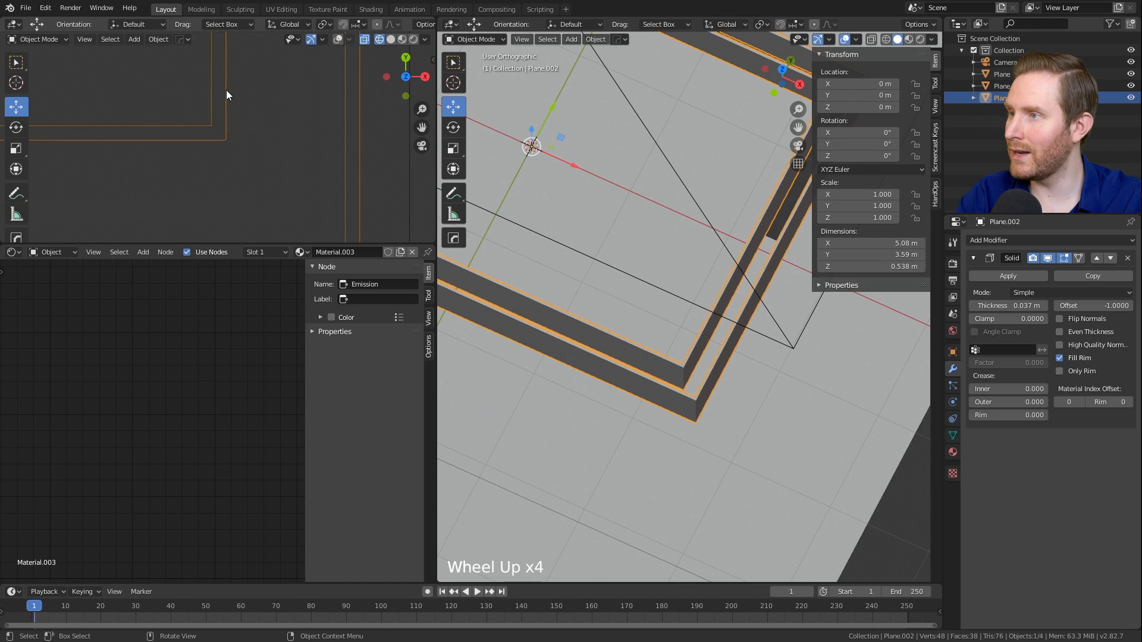
pyautogui.scroll(-4, 209, 151)
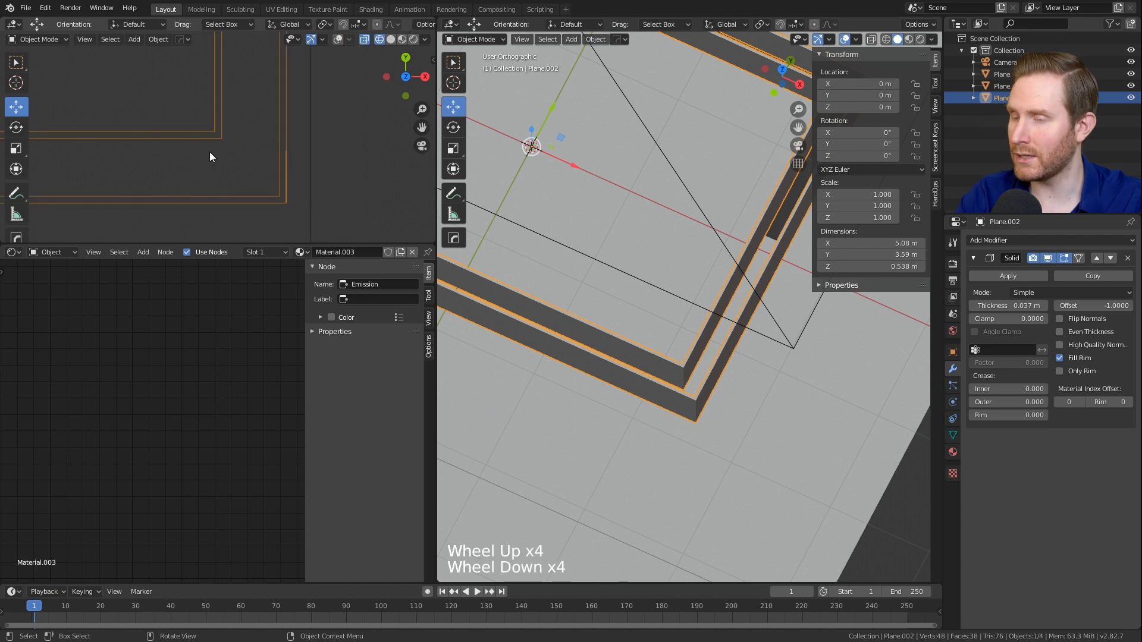
pyautogui.scroll(-4, 286, 158)
pyautogui.press('z')
pyautogui.press('z')
pyautogui.scroll(-5, 244, 143)
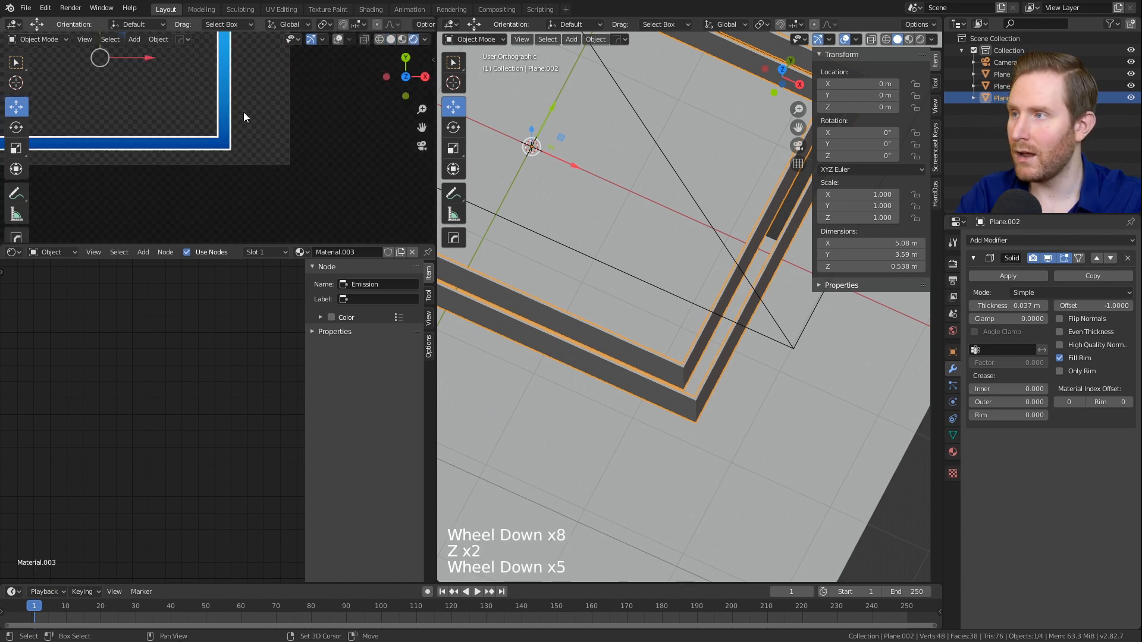
pyautogui.keyDown('shift'); pyautogui.moveTo(244, 112); pyautogui.dragTo(298, 155, button='middle'); pyautogui.keyUp('shift')
pyautogui.scroll(-1, 298, 156)
# Step: Set the Solidify modifier's offset to 0 on the extruded outline
pyautogui.click(1088, 306)
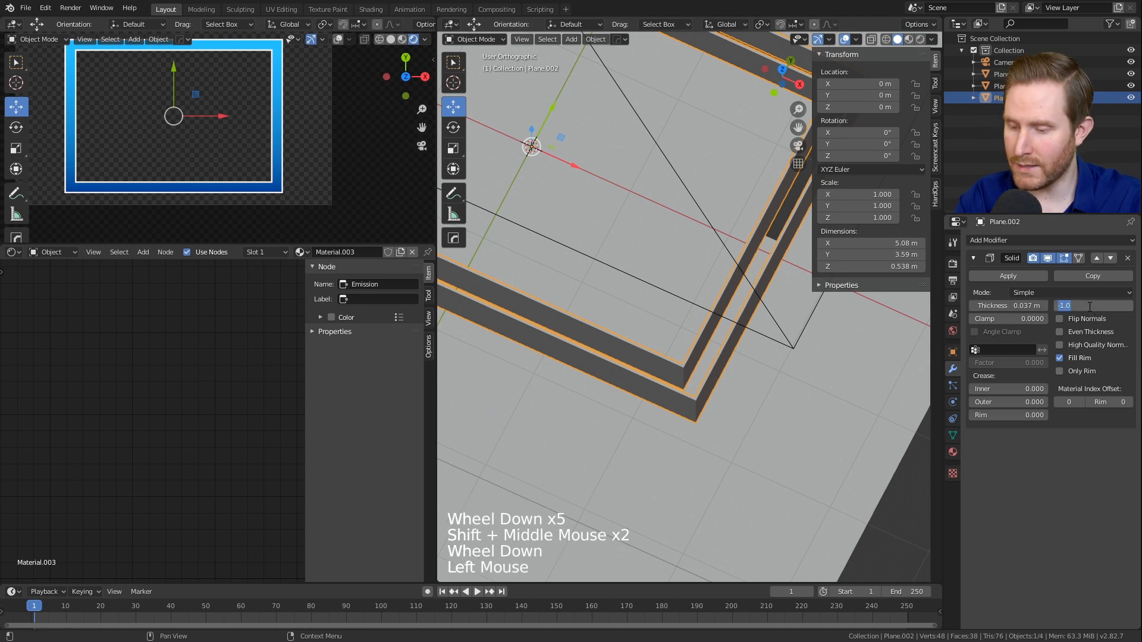
pyautogui.write('0')
pyautogui.press('Return')
# Step: Check how the centred outline thickness sits at the frame's corner in the camera preview, in both wireframe and rendered shading
pyautogui.scroll(7, 279, 159)
pyautogui.moveTo(279, 159)
pyautogui.keyDown('shift'); pyautogui.mouseDown(button='middle')
pyautogui.moveTo(159, 117)
pyautogui.moveTo(387, 112)
pyautogui.mouseUp(button='middle'); pyautogui.keyUp('shift')
pyautogui.scroll(4, 159, 116)
pyautogui.press('z')
pyautogui.scroll(5, 298, 114)
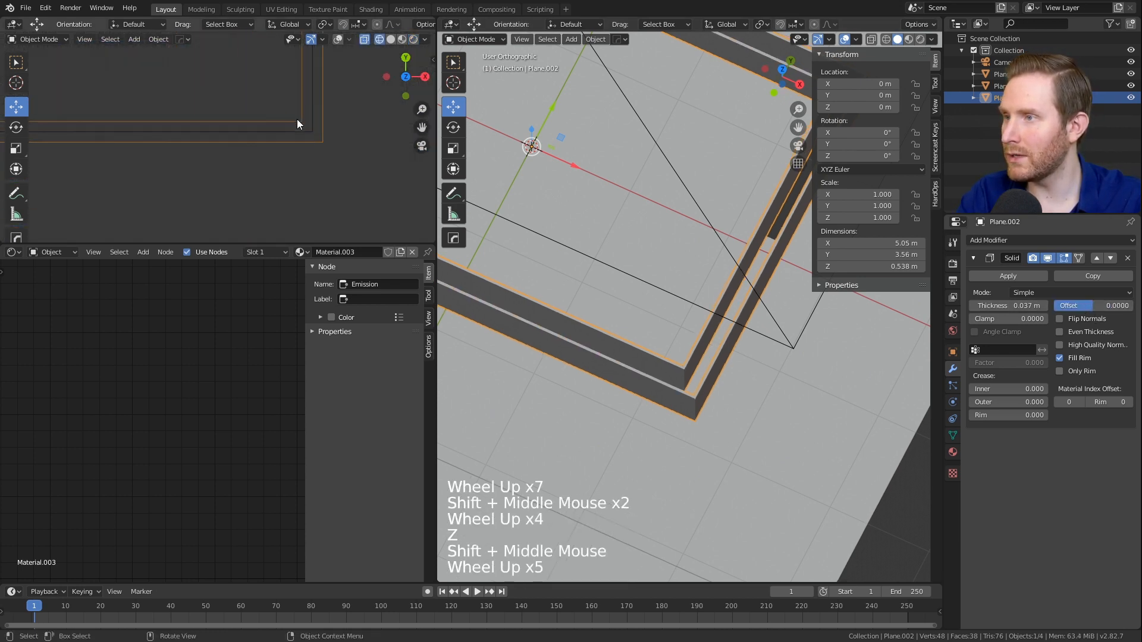
pyautogui.scroll(-3, 268, 141)
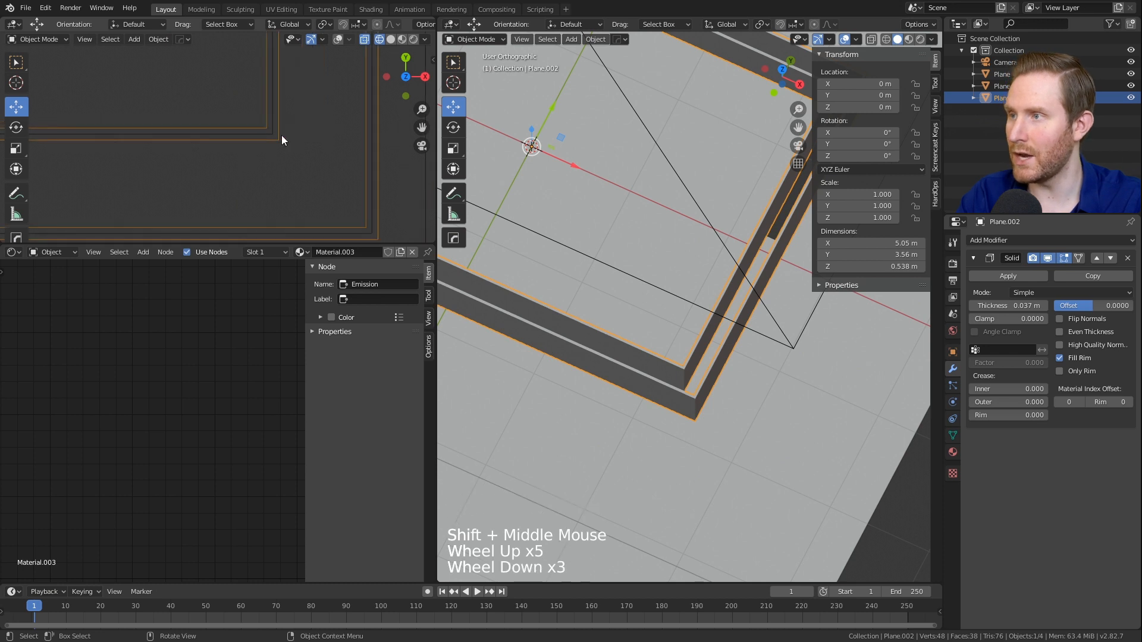
pyautogui.scroll(-6, 232, 121)
pyautogui.press('z')
pyautogui.press('z')
pyautogui.click(263, 136)
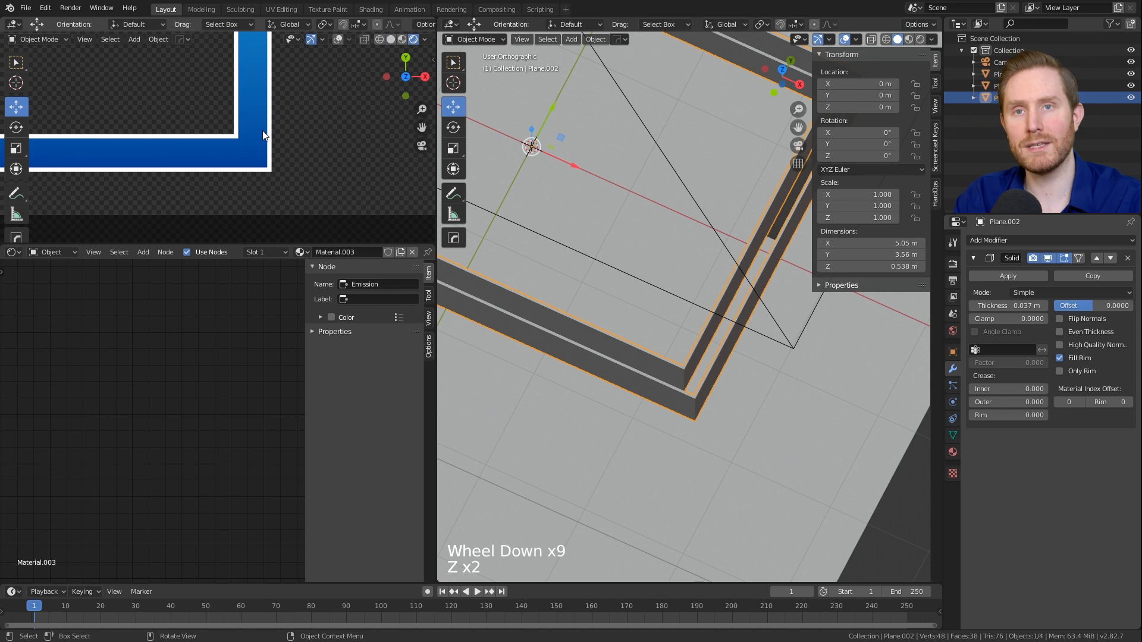
pyautogui.scroll(-11, 250, 135)
pyautogui.keyDown('shift'); pyautogui.moveTo(212, 139); pyautogui.dragTo(255, 158, button='middle'); pyautogui.keyUp('shift')
pyautogui.scroll(4, 257, 160)
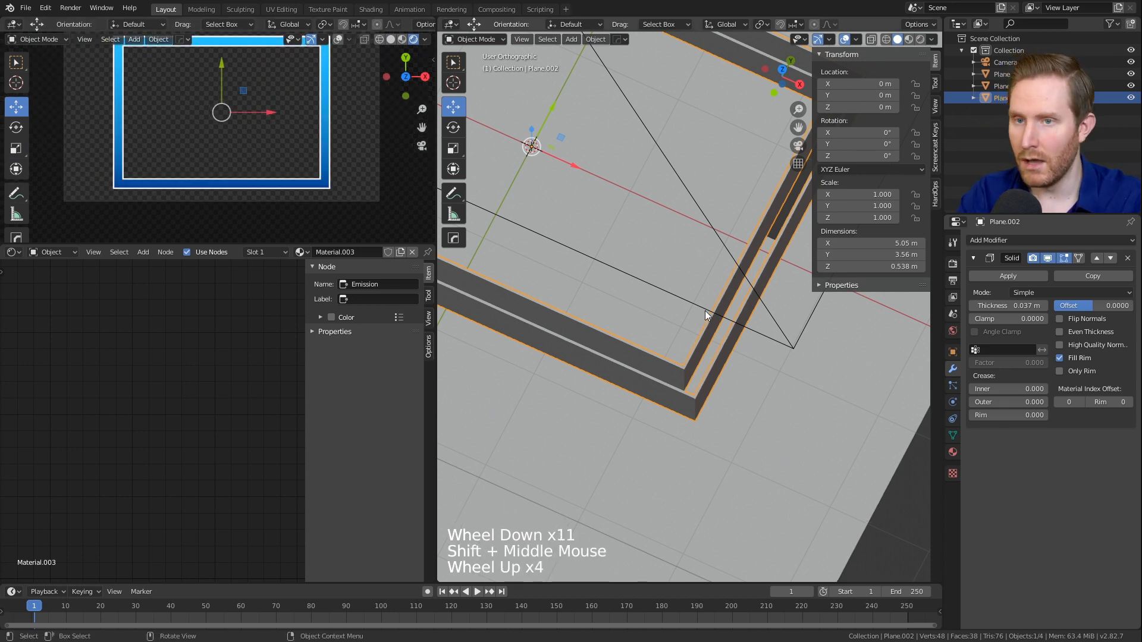
# Step: Reduce the outline's Solidify thickness to 0.034 m and look at the model from the top
pyautogui.moveTo(995, 311); pyautogui.dragTo(976, 312)
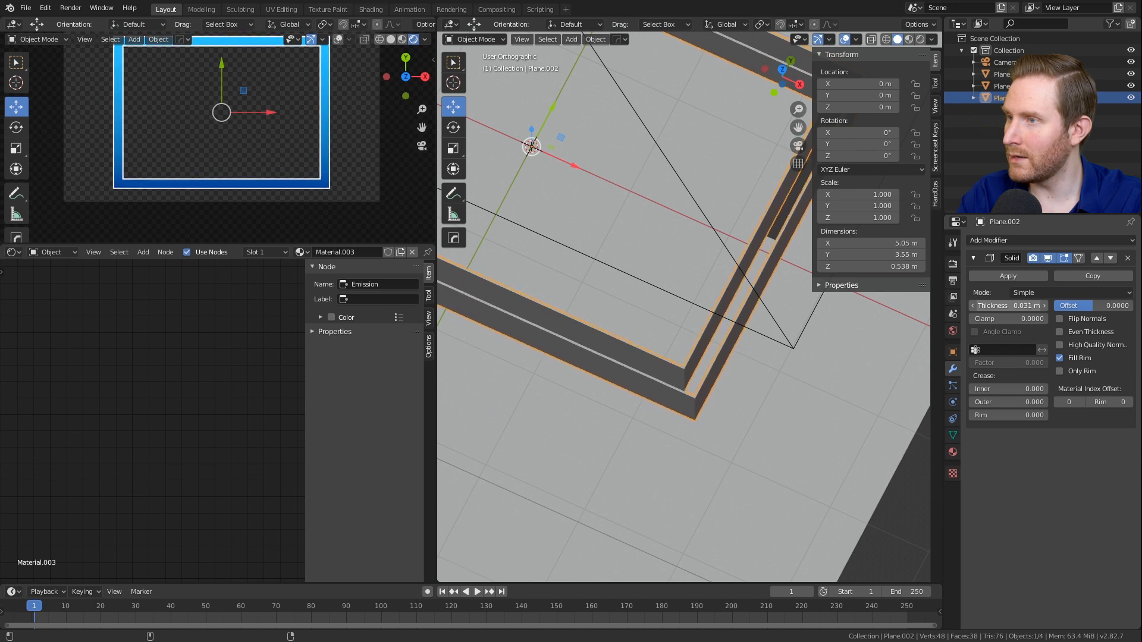
pyautogui.scroll(-8, 712, 351)
pyautogui.press('KP_7')
pyautogui.scroll(3, 712, 351)
pyautogui.scroll(-3, 263, 164)
pyautogui.scroll(2, 264, 165)
pyautogui.keyDown('shift'); pyautogui.moveTo(264, 165); pyautogui.dragTo(209, 219, button='middle'); pyautogui.keyUp('shift')
pyautogui.scroll(3, 244, 164)
pyautogui.scroll(-2, 213, 216)
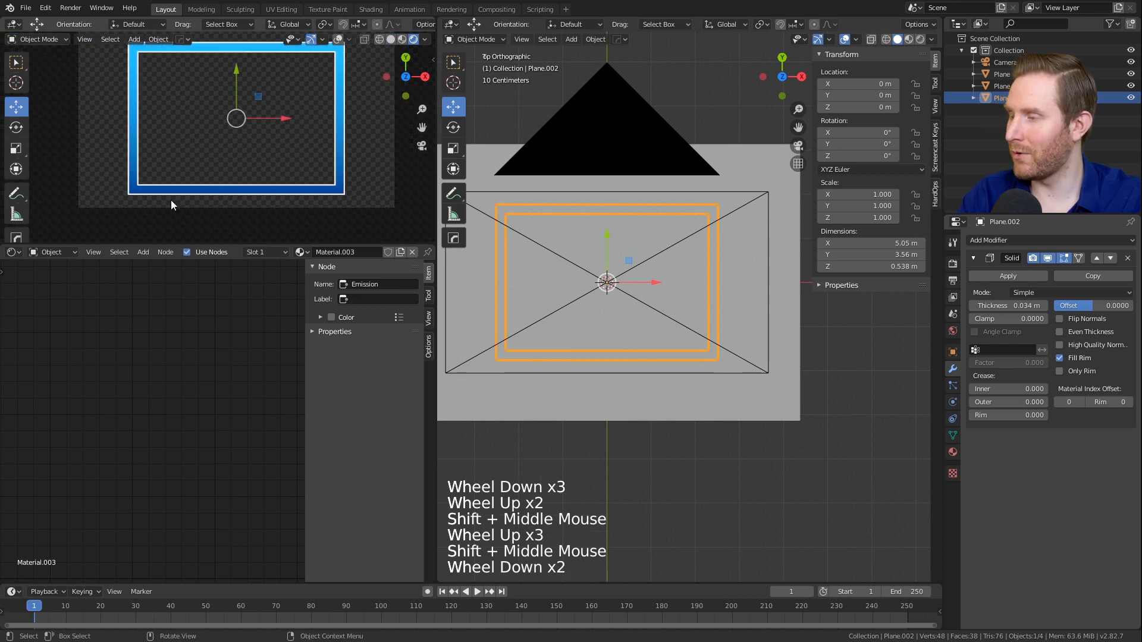
# Step: Open only the holdout plane in Edit Mode with vertex selection and nothing selected
pyautogui.keyDown('shift'); pyautogui.moveTo(660, 410); pyautogui.dragTo(640, 342, button='middle'); pyautogui.keyUp('shift')
pyautogui.scroll(3, 640, 341)
pyautogui.hotkey('alt', 'a')
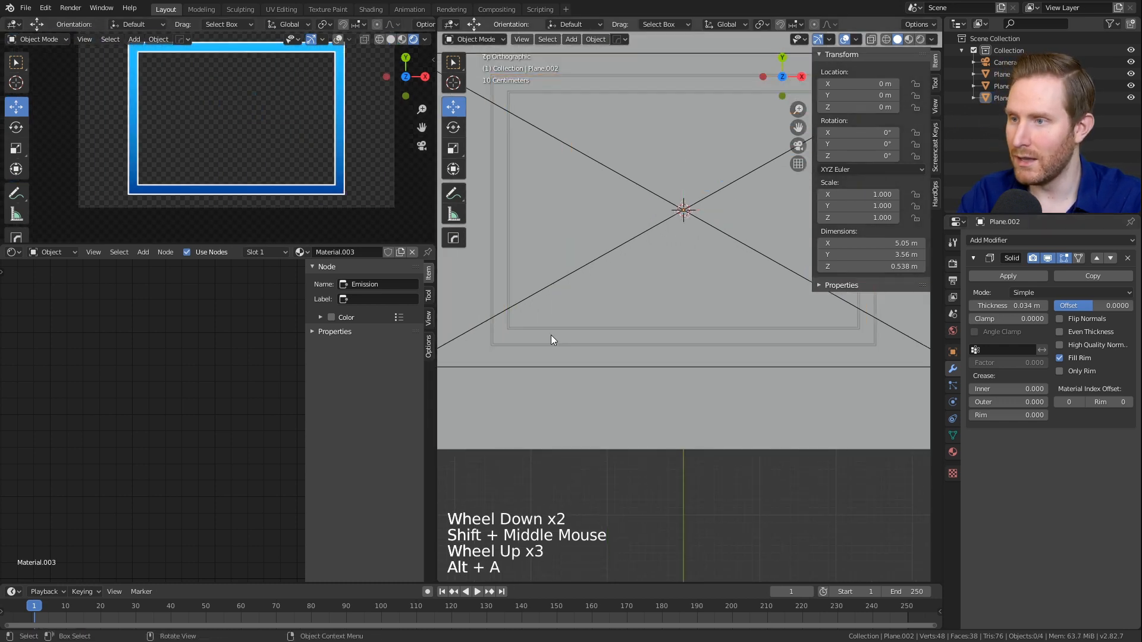
pyautogui.scroll(-4, 532, 333)
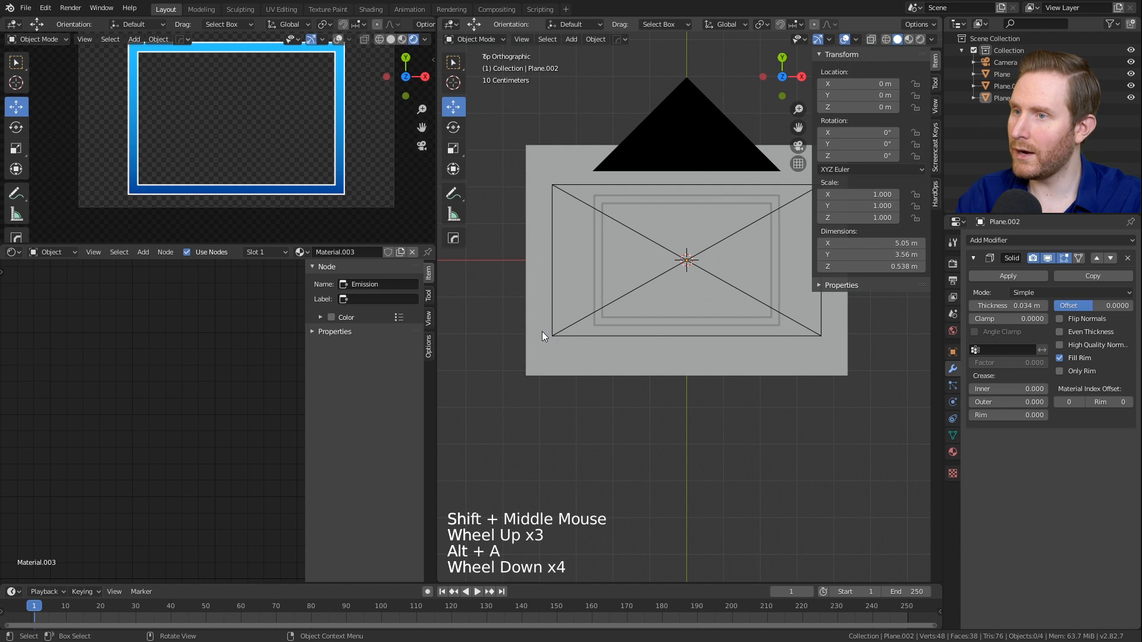
pyautogui.scroll(1, 623, 295)
pyautogui.moveTo(665, 324); pyautogui.dragTo(703, 236, button='middle')
pyautogui.click(623, 295)
pyautogui.press('Tab')
pyautogui.press('1')
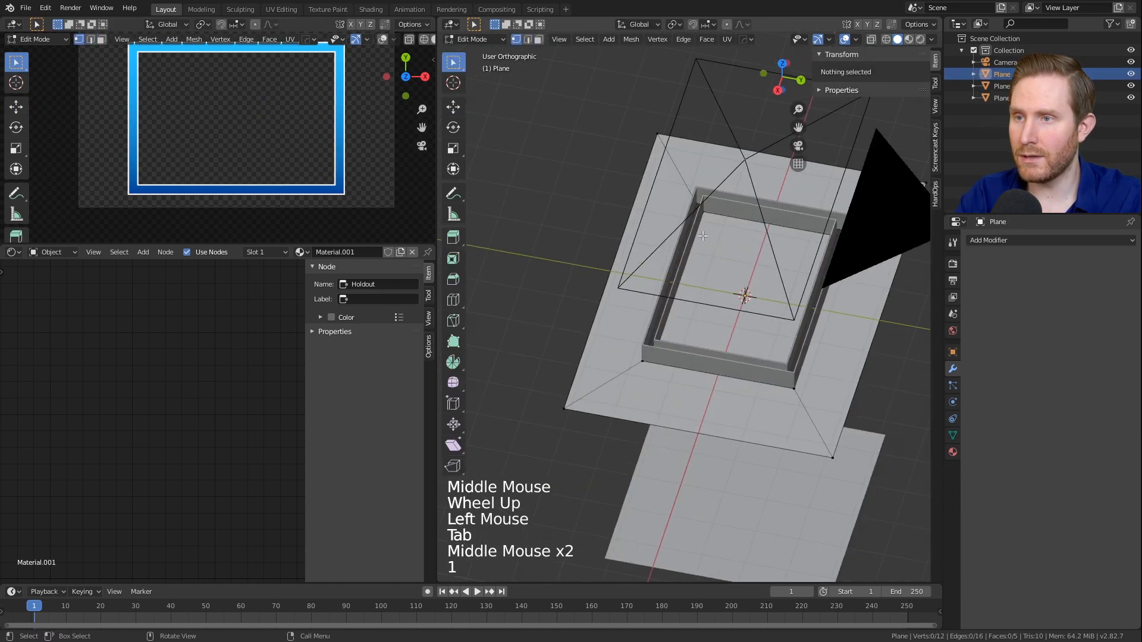
# Step: Try to move the two vertices of the holdout cut-out's lower inner edge along the Y axis
pyautogui.click(519, 42)
pyautogui.press('z')
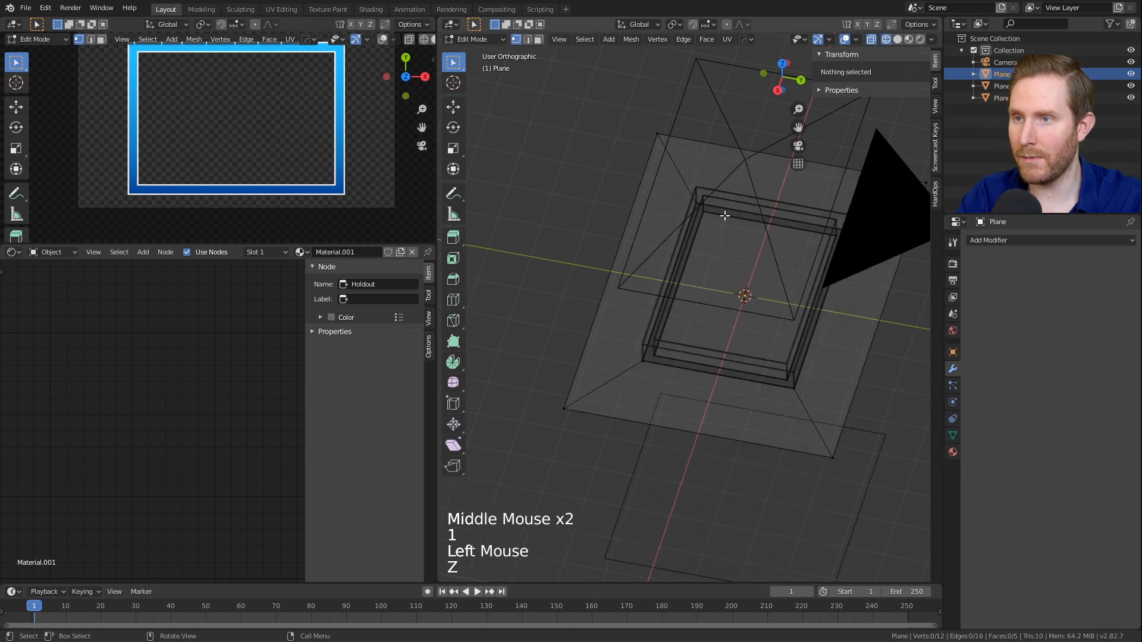
pyautogui.click(709, 214)
pyautogui.keyDown('shift'); pyautogui.click(664, 356); pyautogui.keyUp('shift')
pyautogui.press('z')
pyautogui.press('g')
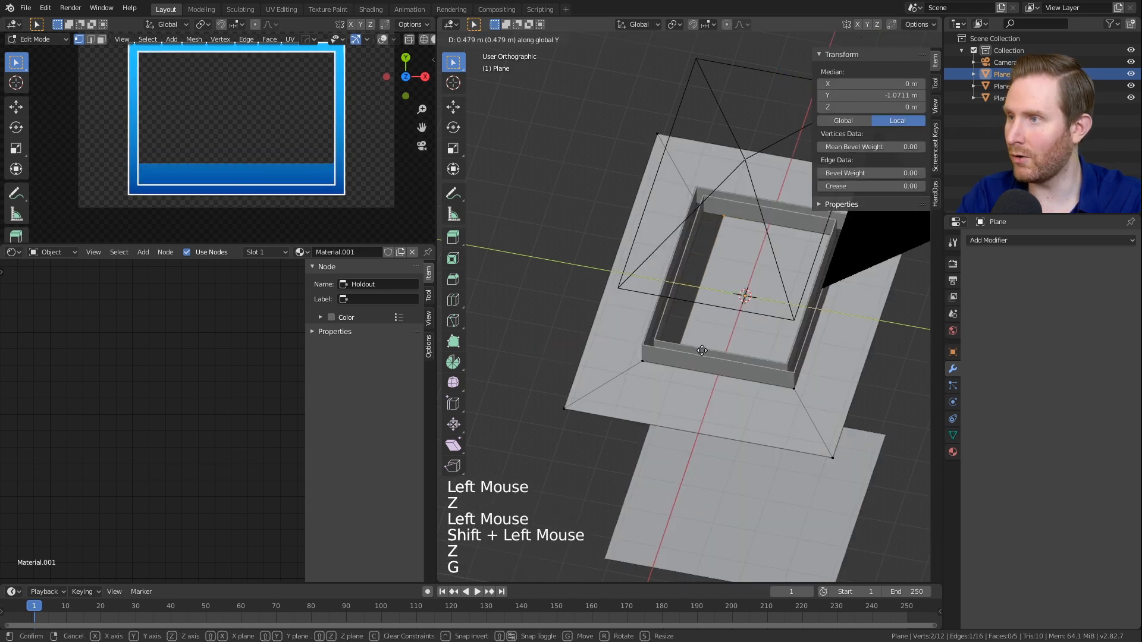
pyautogui.click(698, 343)
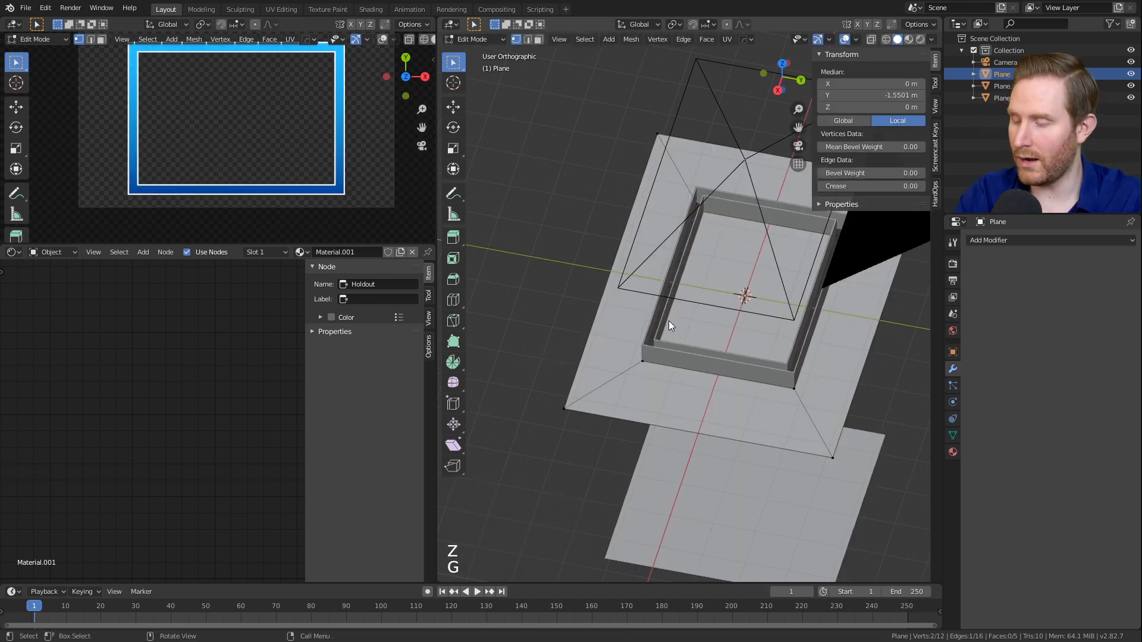
pyautogui.press('Tab')
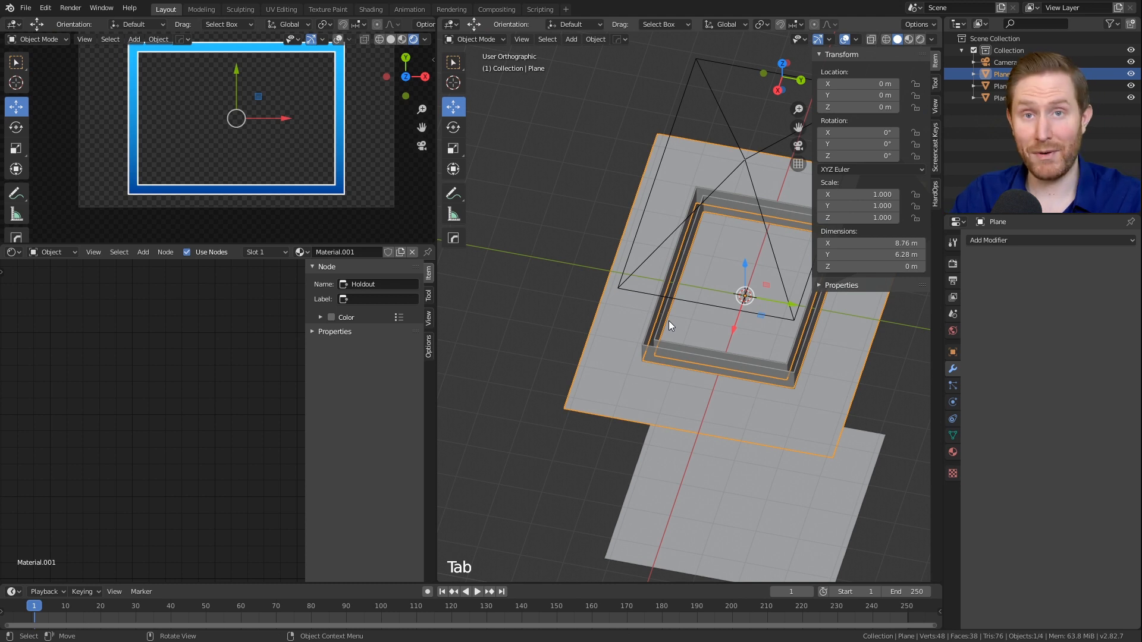
# Step: Select the holdout plane together with the extruded outline and open both in Edit Mode
pyautogui.moveTo(683, 323); pyautogui.dragTo(757, 314, button='middle')
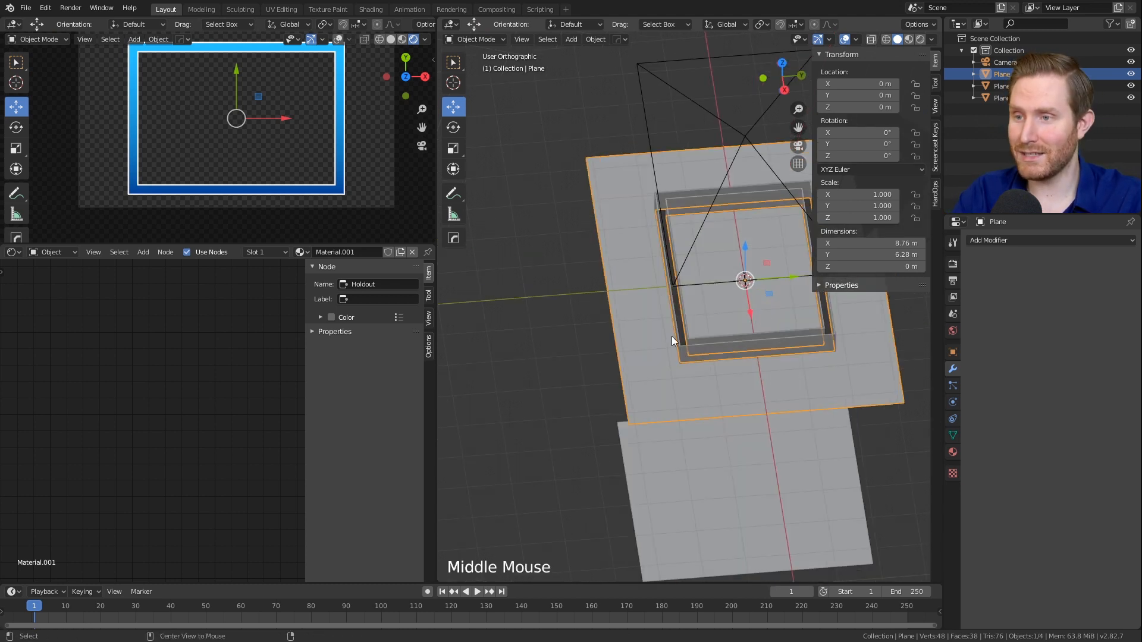
pyautogui.hotkey('alt', 'a')
pyautogui.scroll(2, 705, 337)
pyautogui.scroll(1, 705, 337)
pyautogui.moveTo(702, 351); pyautogui.dragTo(558, 282, button='middle')
pyautogui.click(552, 288)
pyautogui.keyDown('shift'); pyautogui.click(527, 300); pyautogui.keyUp('shift')
pyautogui.press('Tab')
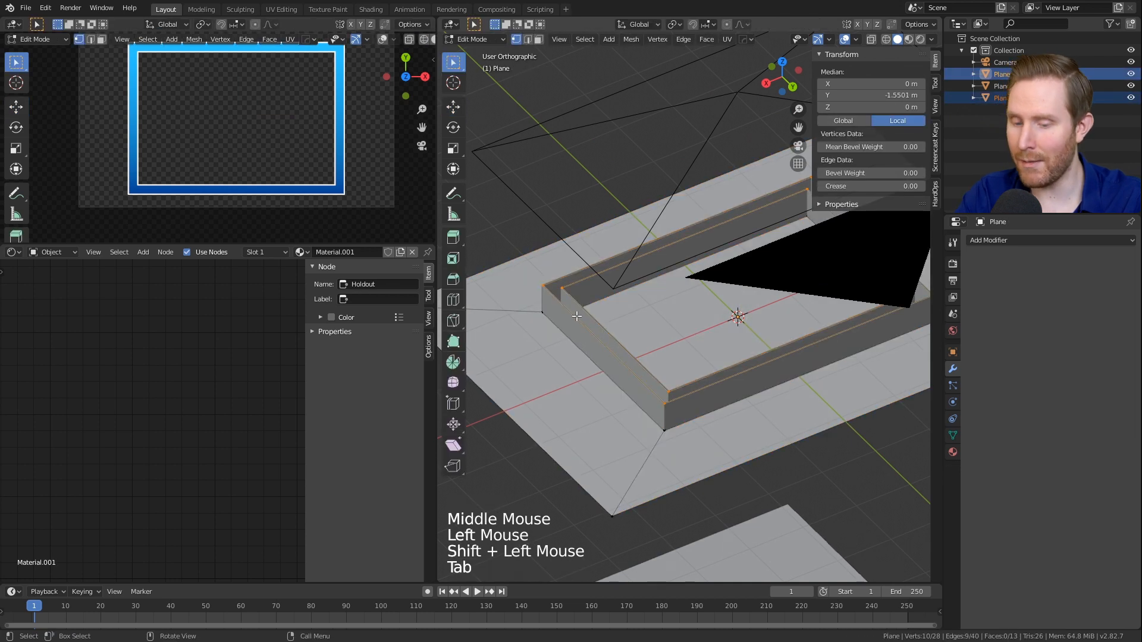
# Step: Move the lower inner-edge vertices of both objects up along Y to a median of about -1.19 m
pyautogui.press('KP_7')
pyautogui.scroll(-5, 623, 320)
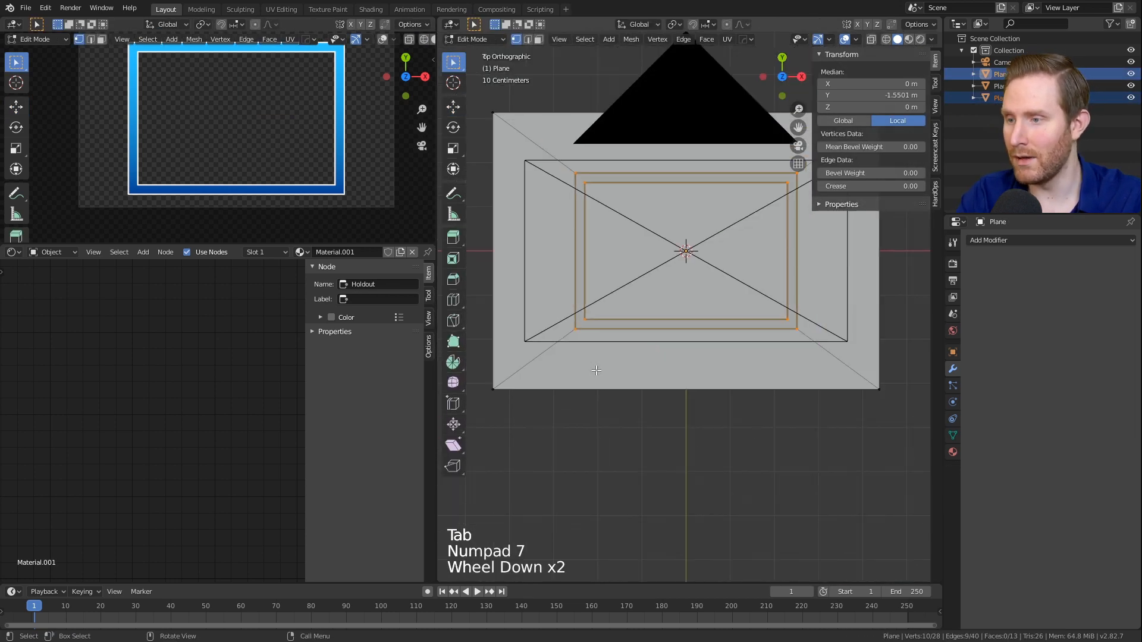
pyautogui.scroll(6, 691, 300)
pyautogui.scroll(-2, 737, 347)
pyautogui.scroll(1, 713, 339)
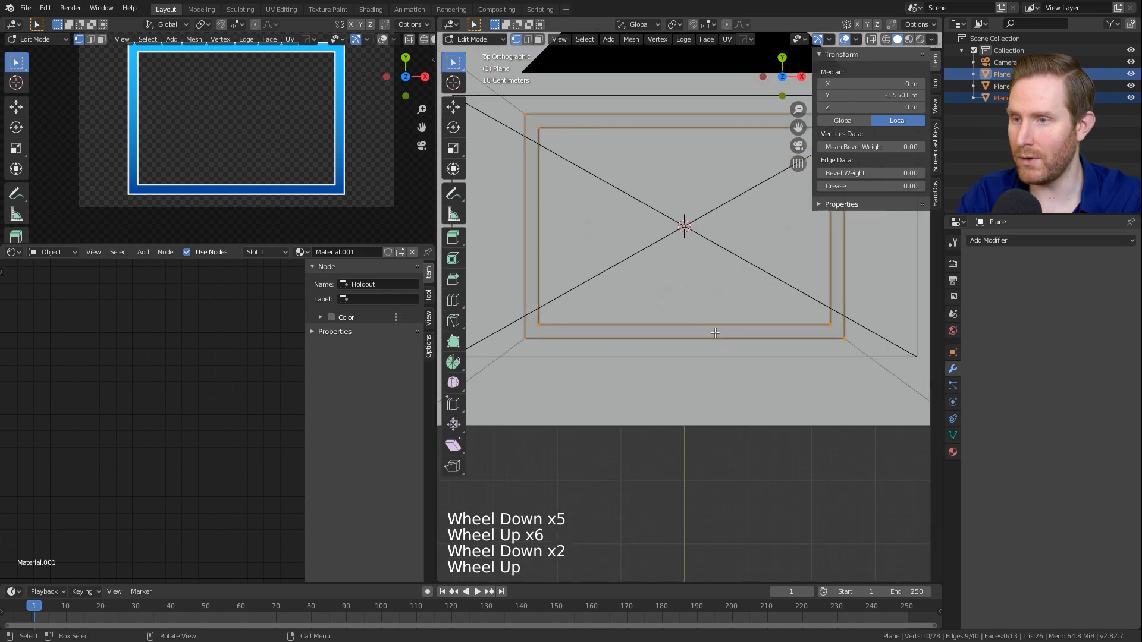
pyautogui.press('z')
pyautogui.click(652, 299)
pyautogui.hotkey('alt', 'a')
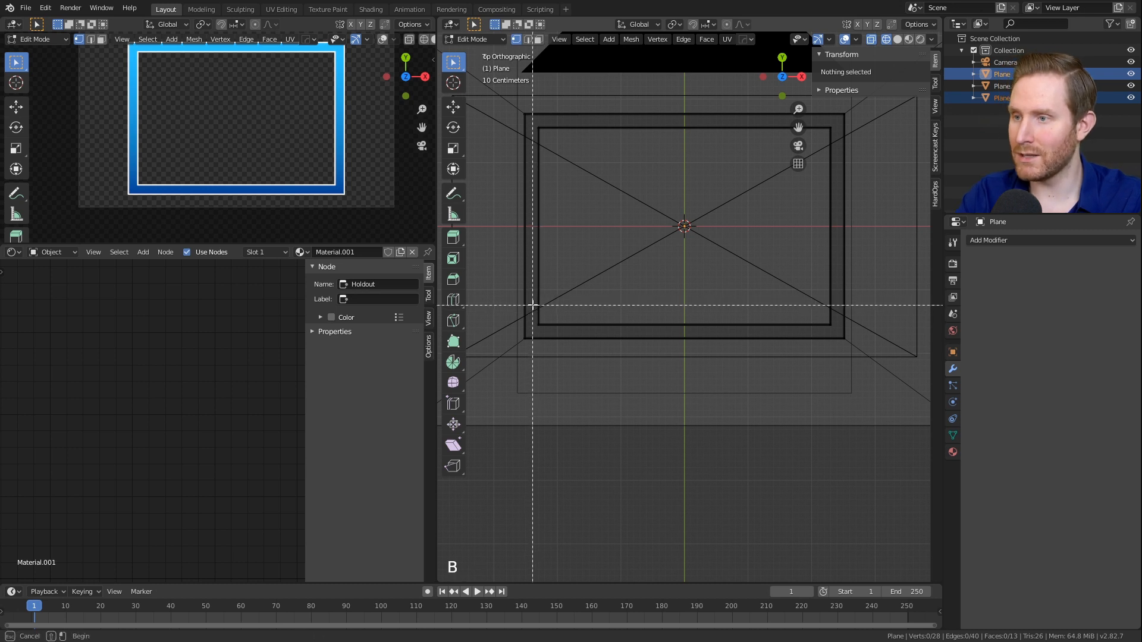
pyautogui.moveTo(640, 326); pyautogui.dragTo(830, 332)
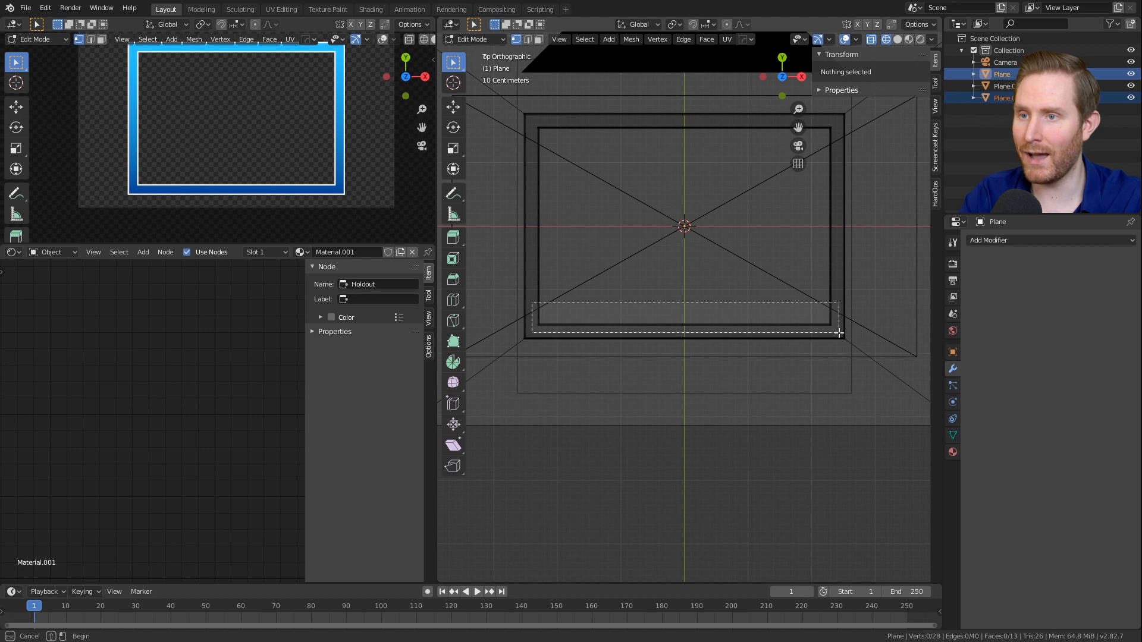
pyautogui.moveTo(839, 334); pyautogui.dragTo(839, 333)
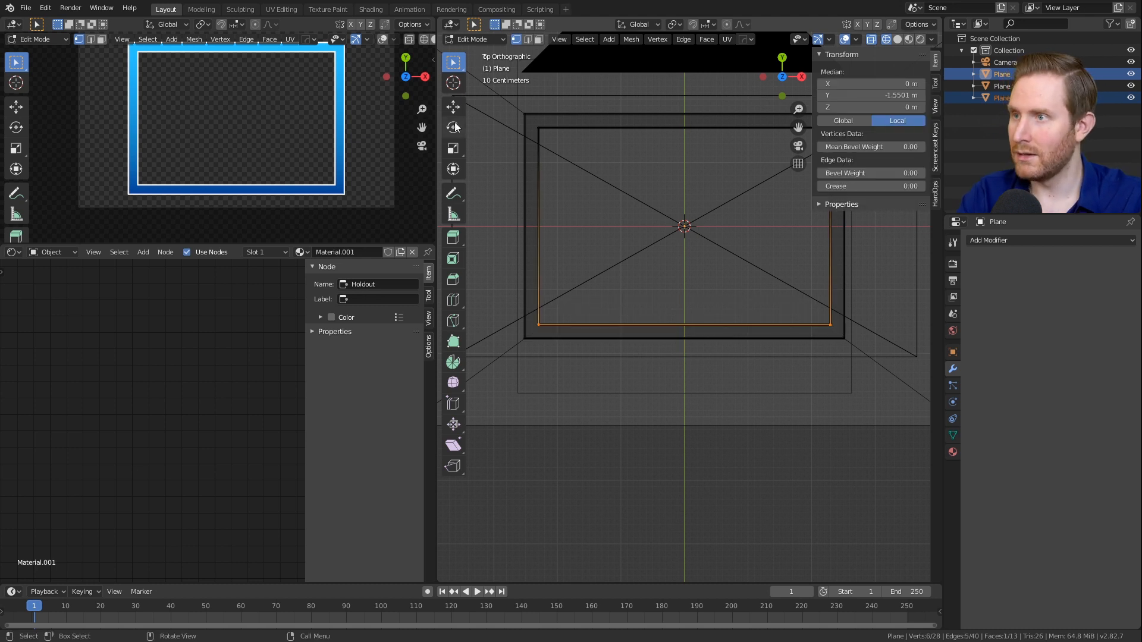
pyautogui.press('g')
pyautogui.press('y')
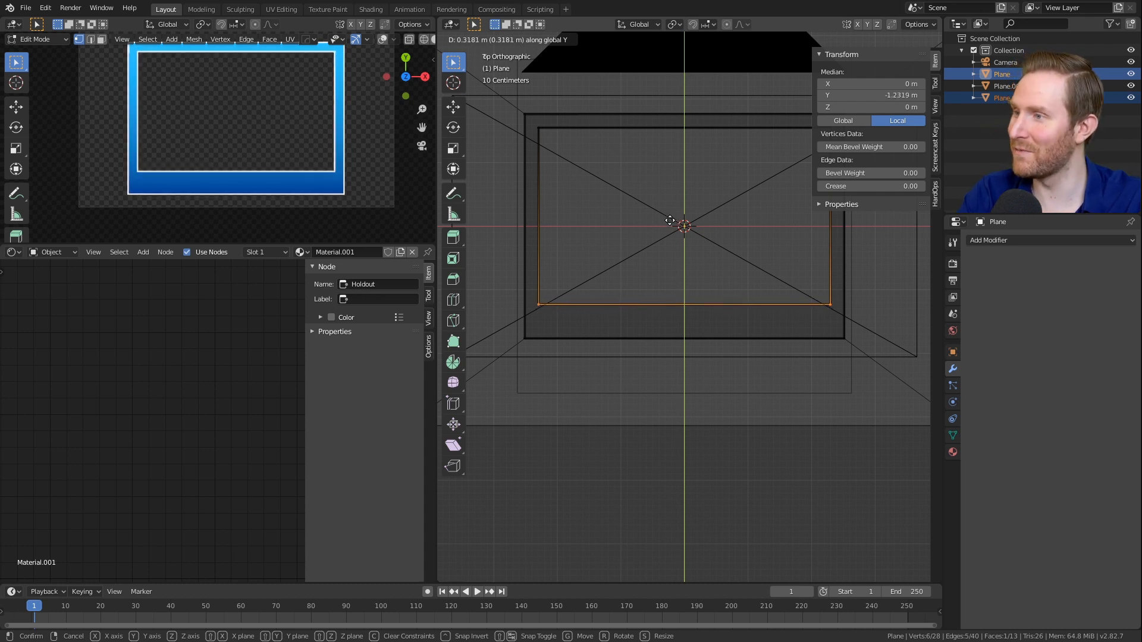
pyautogui.click(669, 218)
# Step: Select the upper edges of the outline's inner and outer lower walls using edge selection
pyautogui.scroll(-5, 645, 253)
pyautogui.scroll(3, 655, 265)
pyautogui.keyDown('shift'); pyautogui.moveTo(645, 253); pyautogui.dragTo(599, 305, button='middle'); pyautogui.keyUp('shift')
pyautogui.scroll(1, 631, 346)
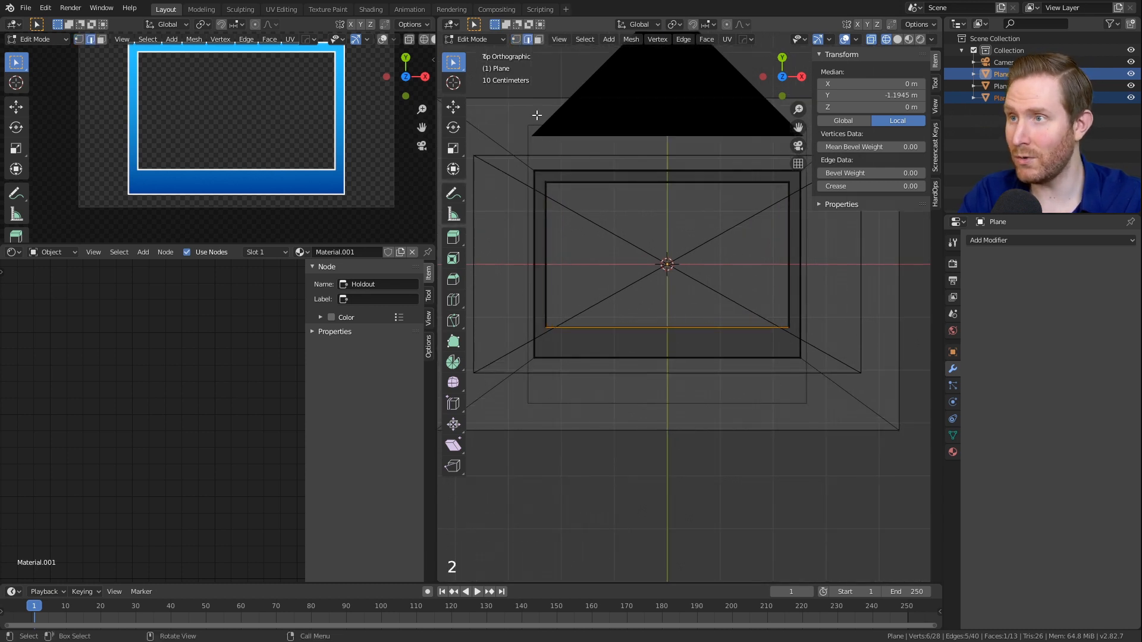
pyautogui.click(528, 41)
pyautogui.moveTo(681, 321); pyautogui.dragTo(632, 309, button='middle')
pyautogui.hotkey('alt', 'a')
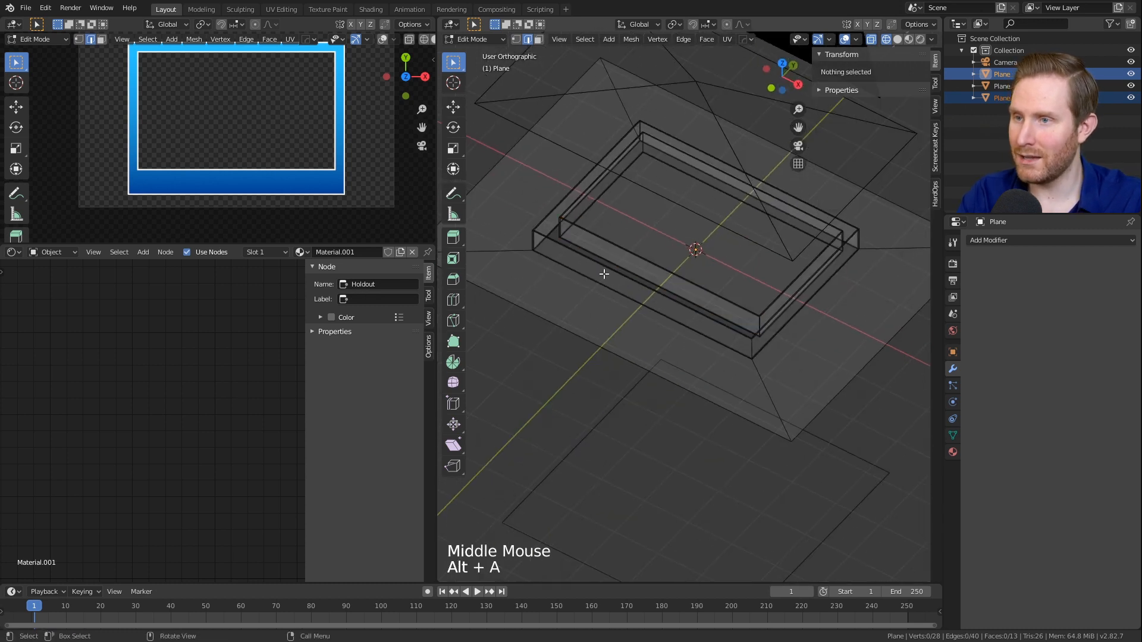
pyautogui.moveTo(541, 264); pyautogui.dragTo(545, 254, button='middle')
pyautogui.press('z')
pyautogui.scroll(2, 644, 268)
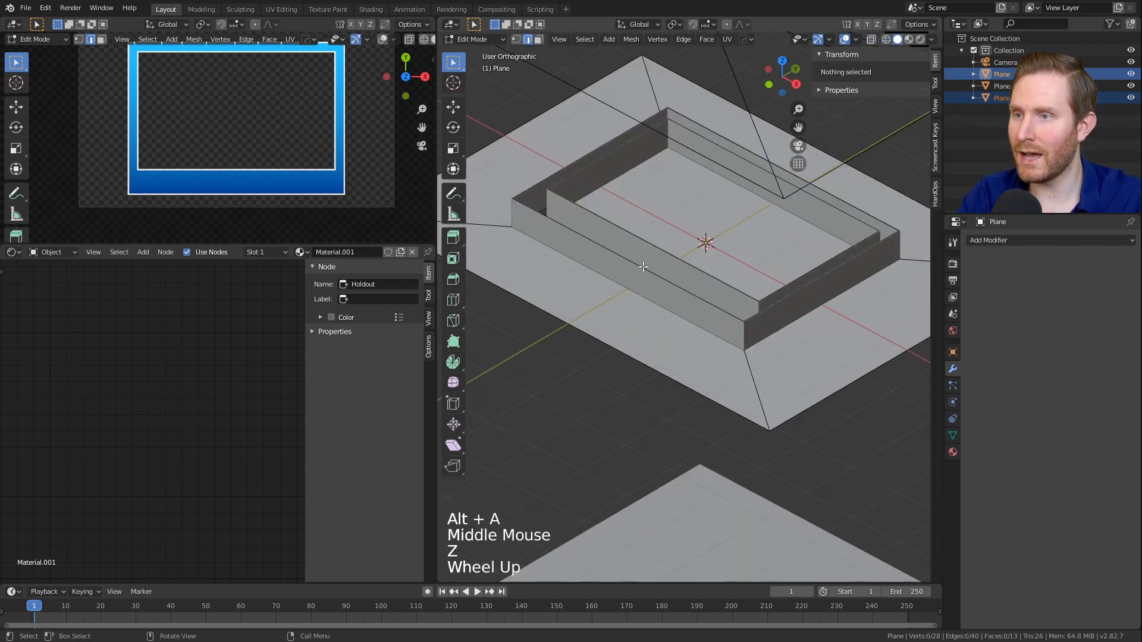
pyautogui.click(638, 237)
pyautogui.keyDown('shift'); pyautogui.click(620, 254); pyautogui.keyUp('shift')
pyautogui.keyDown('shift'); pyautogui.moveTo(645, 234); pyautogui.dragTo(703, 274, button='middle'); pyautogui.keyUp('shift')
pyautogui.scroll(1, 703, 274)
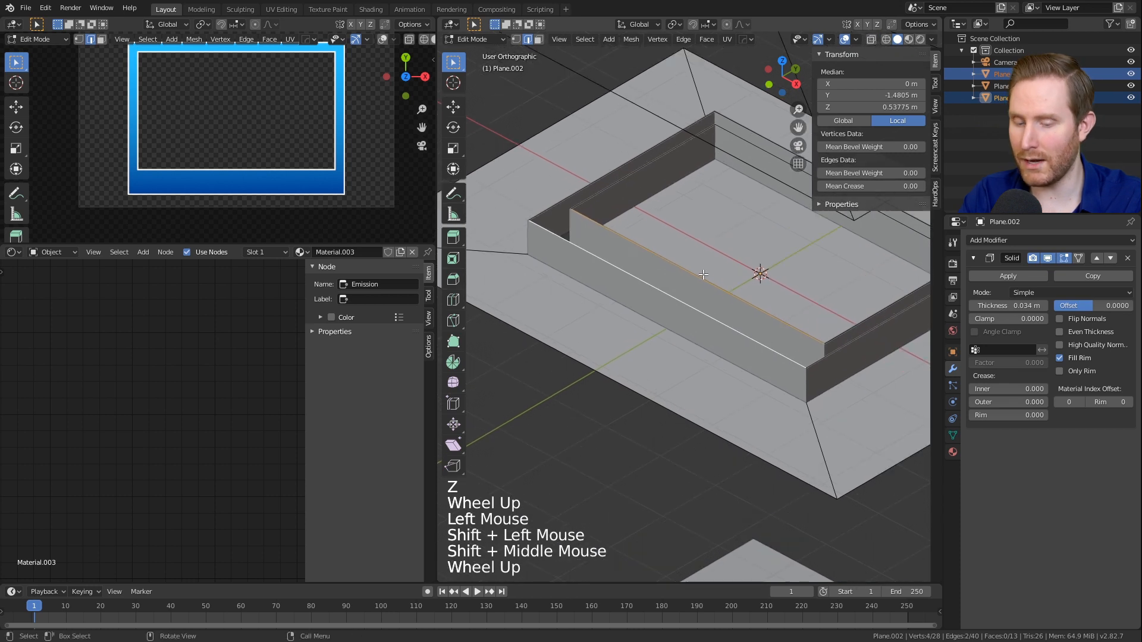
# Step: Snap the 3D cursor to the midpoint of the selected edges, and return to Object Mode in top view
pyautogui.press('KP_7')
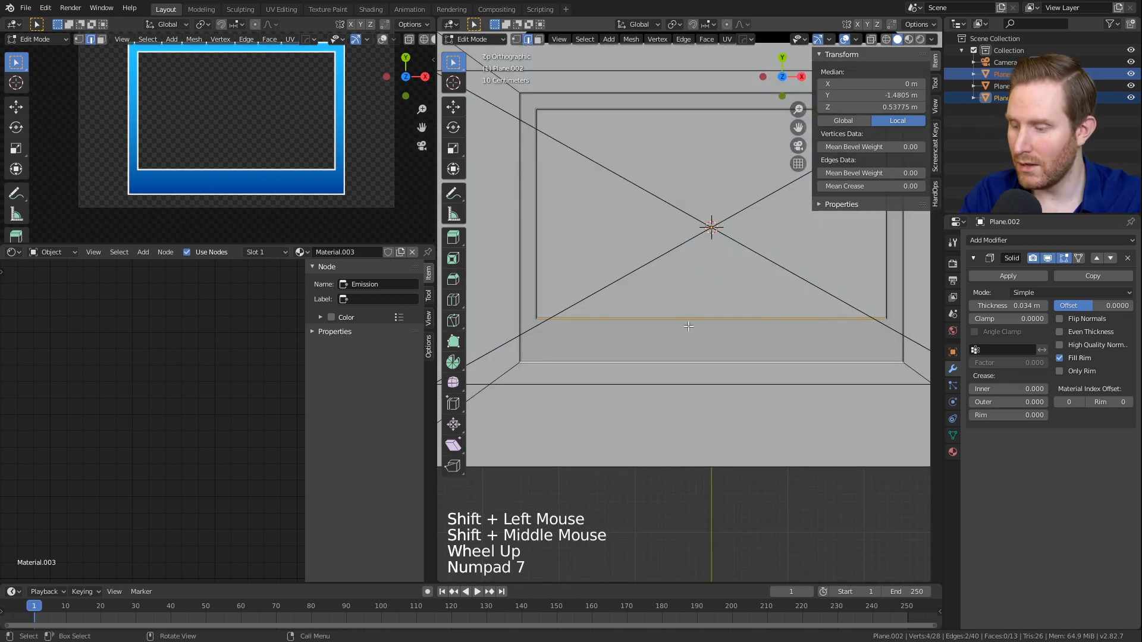
pyautogui.hotkey('shift', 's')
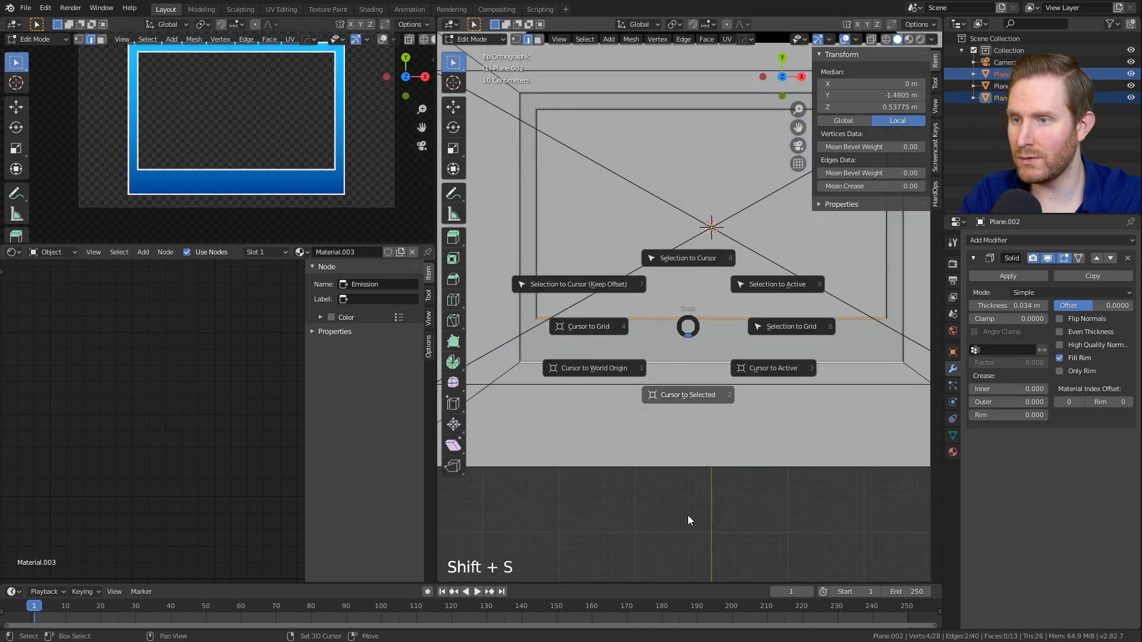
pyautogui.scroll(-4, 694, 397)
pyautogui.press('Tab')
pyautogui.moveTo(694, 398); pyautogui.dragTo(617, 305, button='middle')
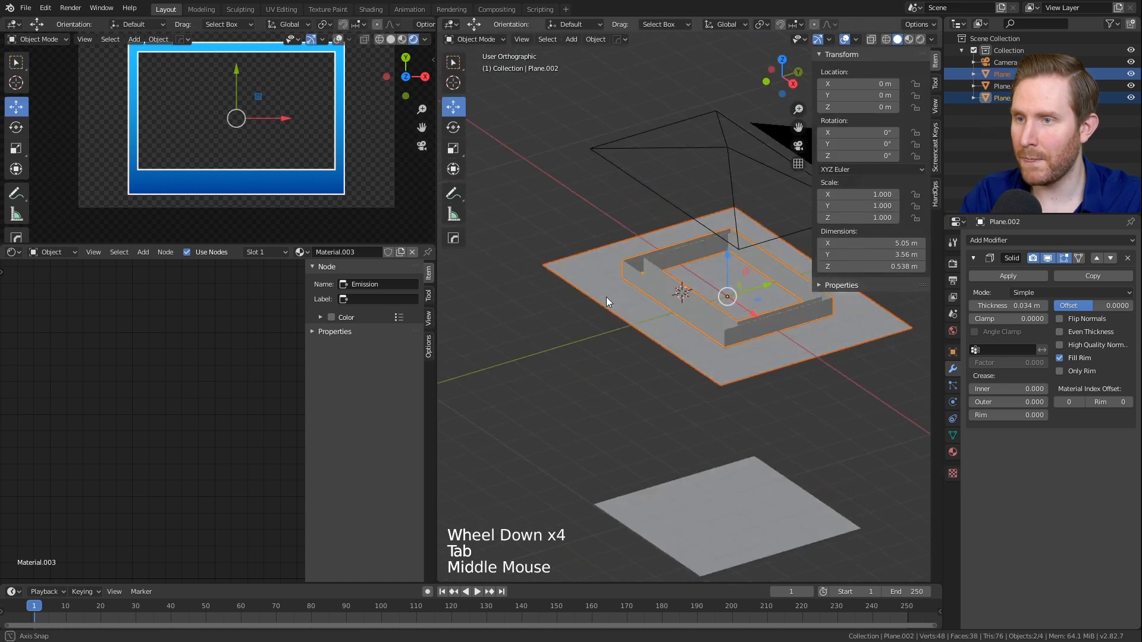
pyautogui.scroll(3, 663, 231)
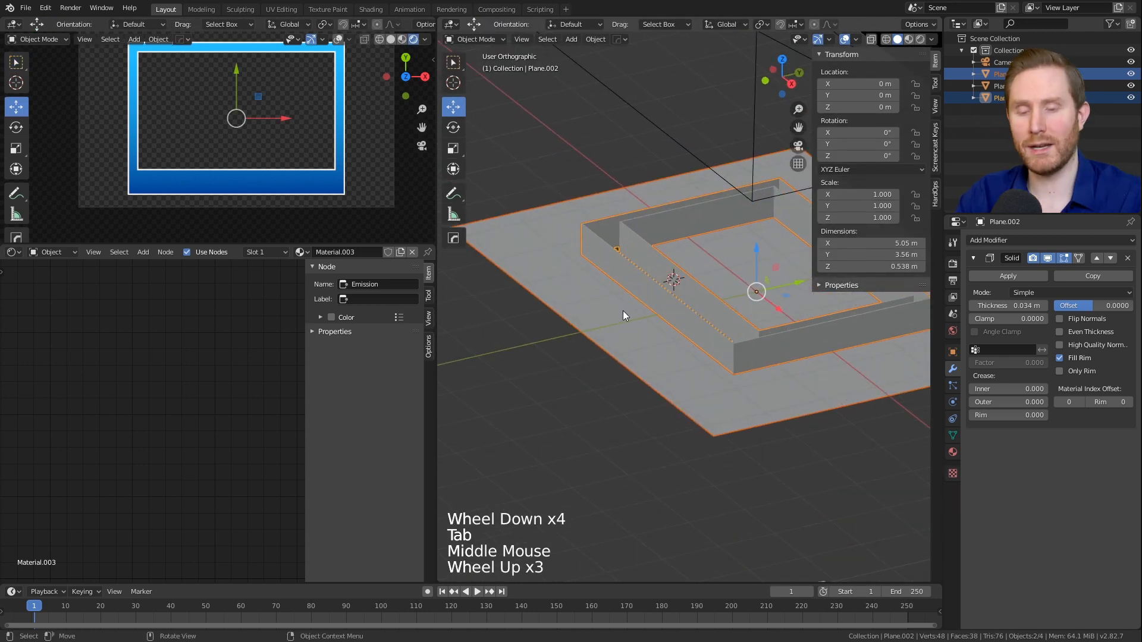
pyautogui.press('KP_7')
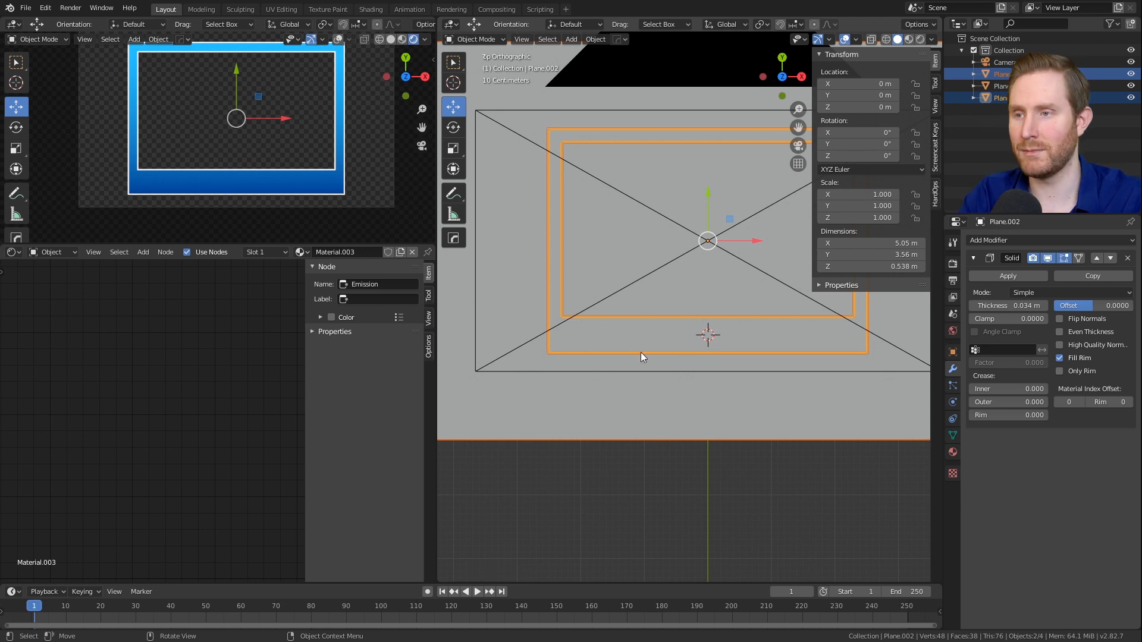
# Step: Add a plane mesh at the 3D cursor inside the thicker lower border
pyautogui.scroll(2, 696, 366)
pyautogui.scroll(-1, 720, 379)
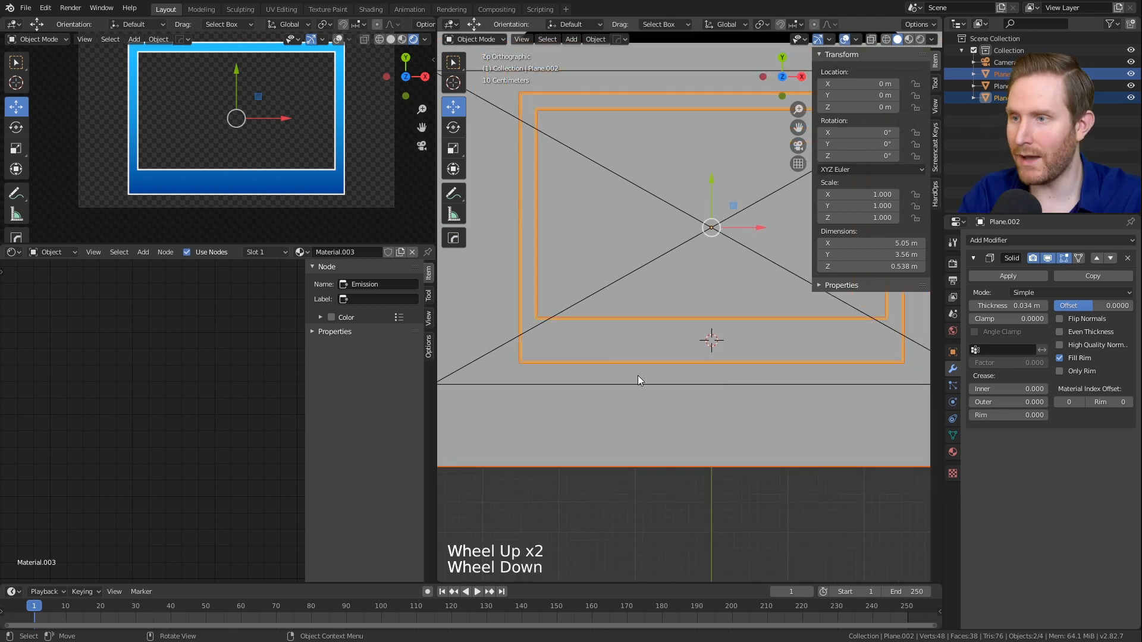
pyautogui.scroll(-3, 690, 201)
pyautogui.scroll(1, 709, 303)
pyautogui.hotkey('shift', 'a')
pyautogui.moveTo(708, 303)
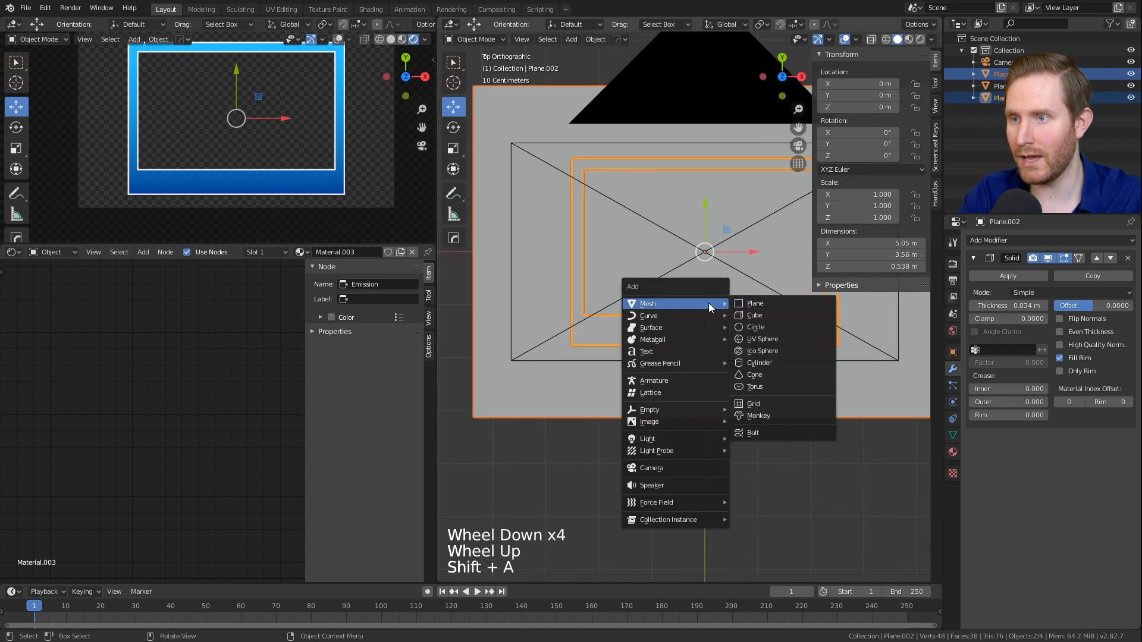
pyautogui.click(754, 304)
pyautogui.scroll(2, 744, 405)
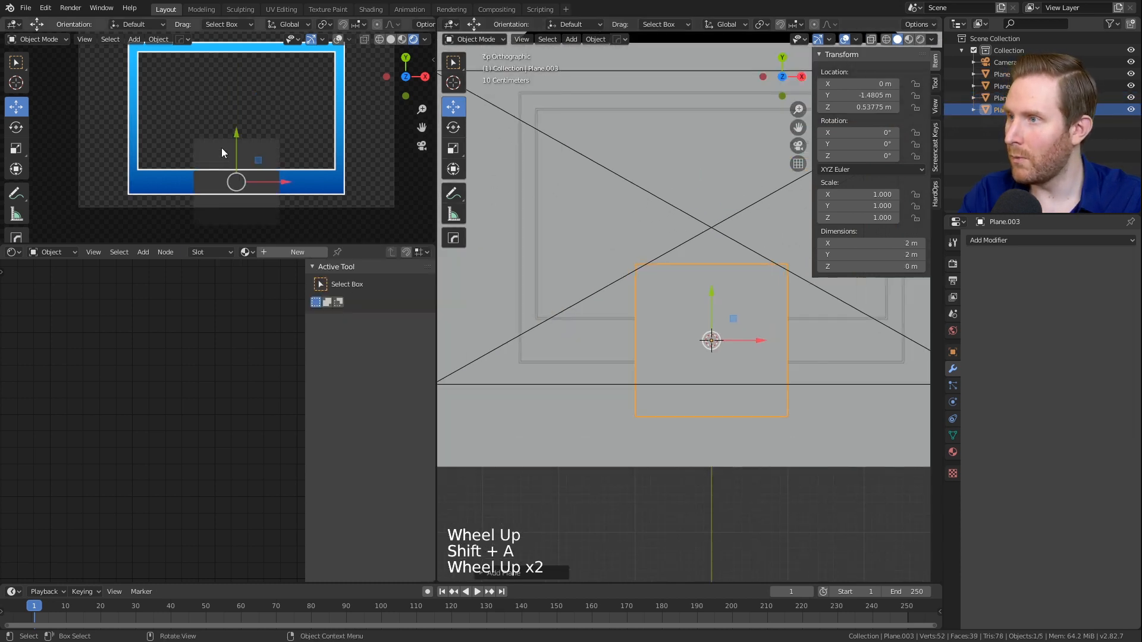
# Step: Assign the existing white emission material Material.003 to the new plane
pyautogui.scroll(3, 288, 215)
pyautogui.keyDown('shift'); pyautogui.moveTo(288, 212); pyautogui.dragTo(269, 157, button='middle'); pyautogui.keyUp('shift')
pyautogui.scroll(3, 269, 157)
pyautogui.scroll(-4, 269, 157)
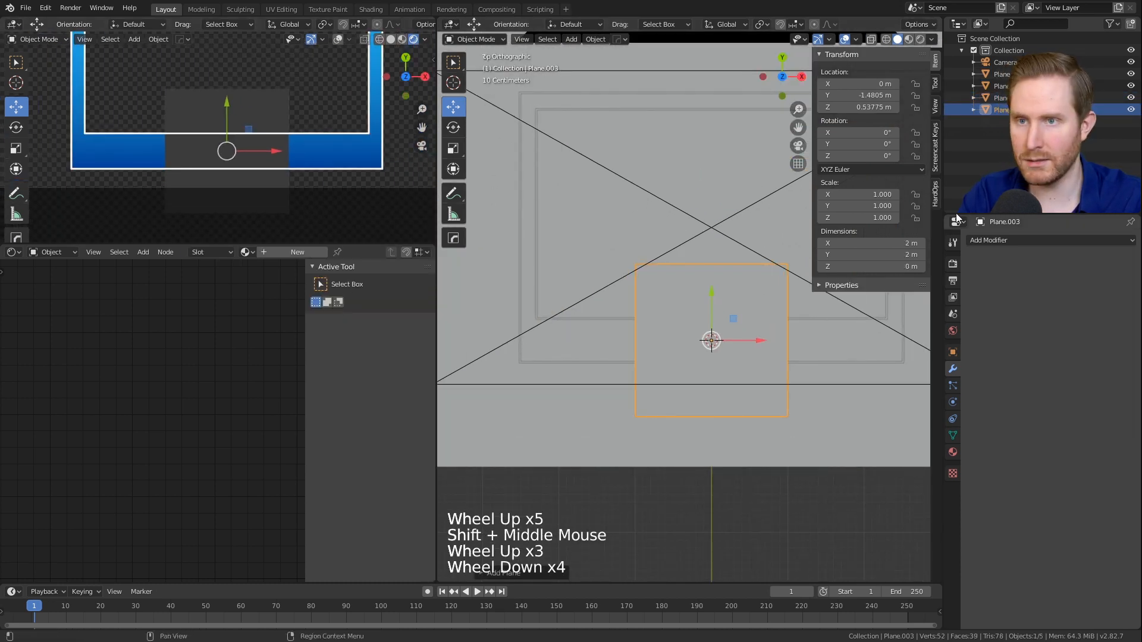
pyautogui.click(953, 452)
pyautogui.click(973, 291)
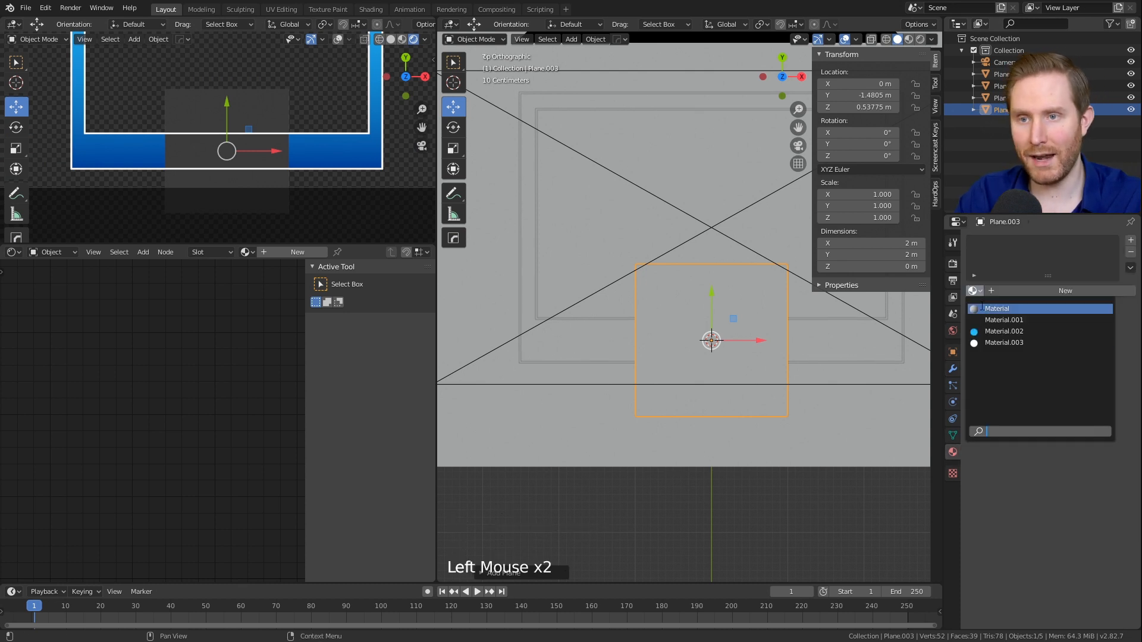
pyautogui.click(997, 342)
# Step: Scale the plane uniformly to about 0.187, and stretch it along X into a bar about 4.59 m wide
pyautogui.scroll(3, 730, 397)
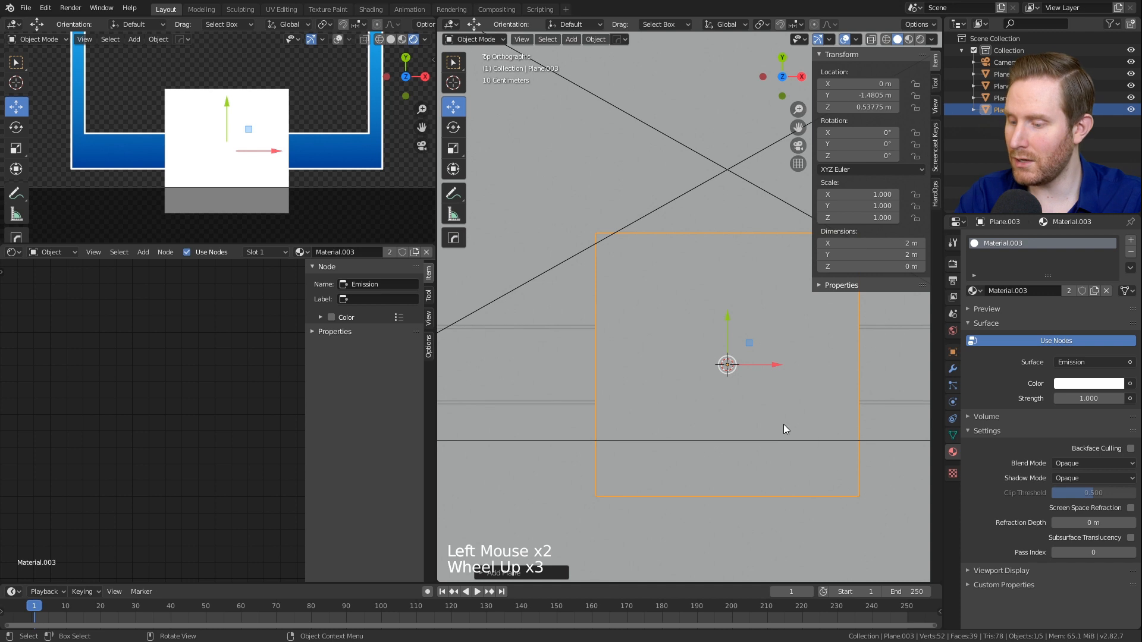
pyautogui.press('s')
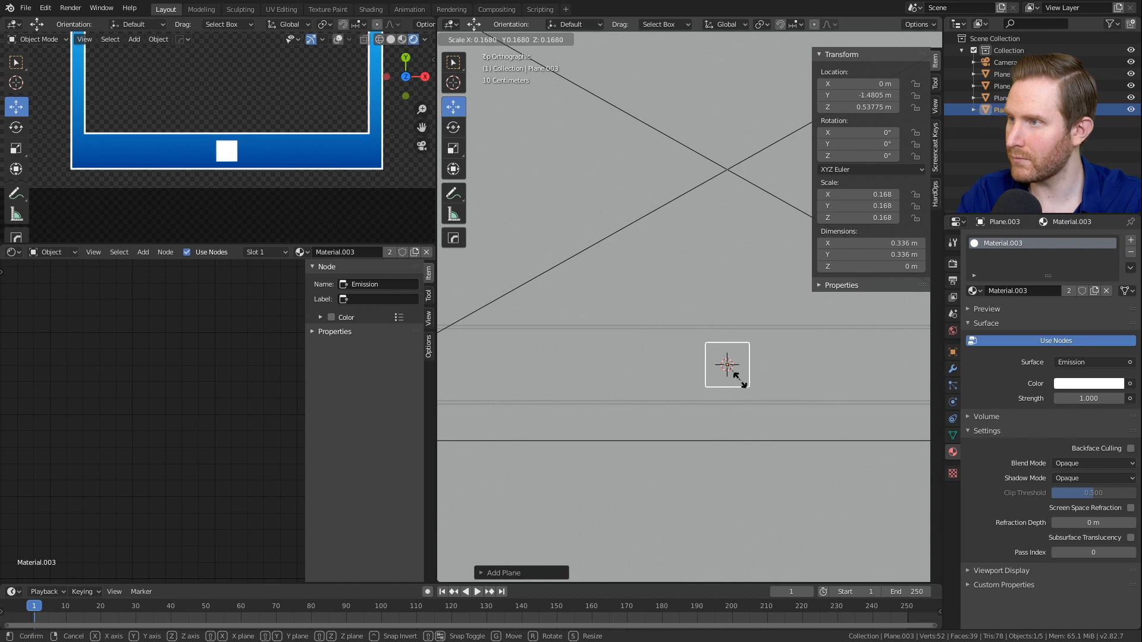
pyautogui.click(739, 384)
pyautogui.keyDown('shift'); pyautogui.moveTo(739, 384); pyautogui.dragTo(759, 394, button='middle'); pyautogui.keyUp('shift')
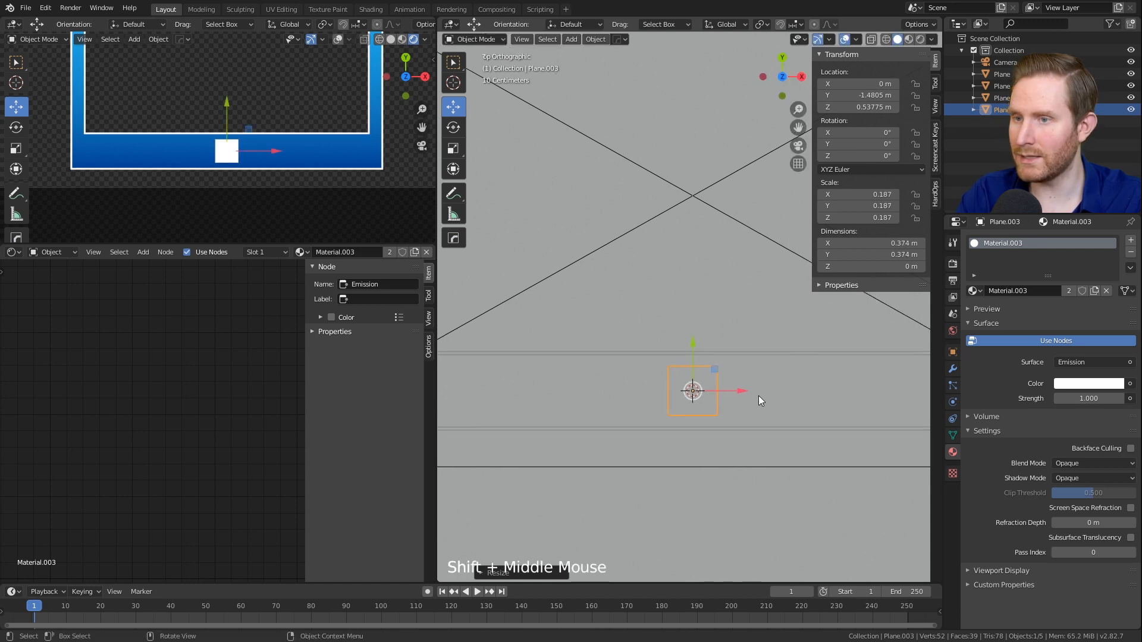
pyautogui.scroll(-2, 759, 395)
pyautogui.press('s')
pyautogui.press('x')
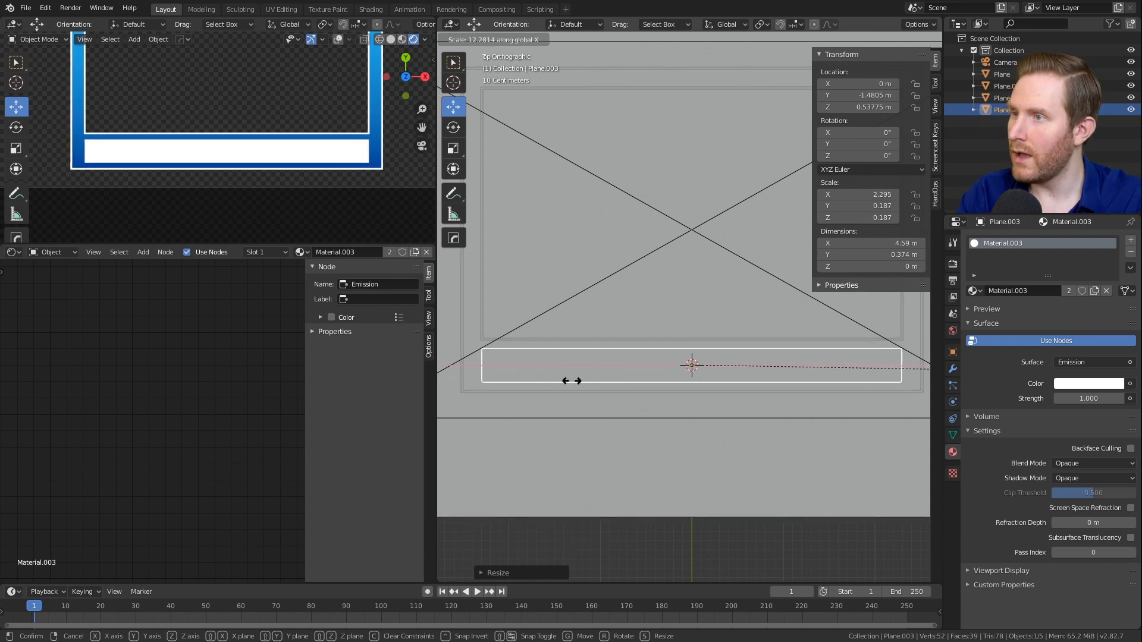
pyautogui.click(571, 391)
# Step: Set the snapping target to Vertex
pyautogui.scroll(-3, 570, 387)
pyautogui.keyDown('shift'); pyautogui.moveTo(570, 388); pyautogui.dragTo(653, 379, button='middle'); pyautogui.keyUp('shift')
pyautogui.scroll(4, 653, 379)
pyautogui.moveTo(577, 337)
pyautogui.keyDown('shift'); pyautogui.mouseDown(button='middle')
pyautogui.moveTo(611, 337)
pyautogui.moveTo(562, 318)
pyautogui.moveTo(575, 323)
pyautogui.mouseUp(button='middle'); pyautogui.keyUp('shift')
pyautogui.scroll(4, 610, 337)
pyautogui.scroll(1, 562, 318)
pyautogui.press('KP_7')
pyautogui.scroll(-4, 591, 324)
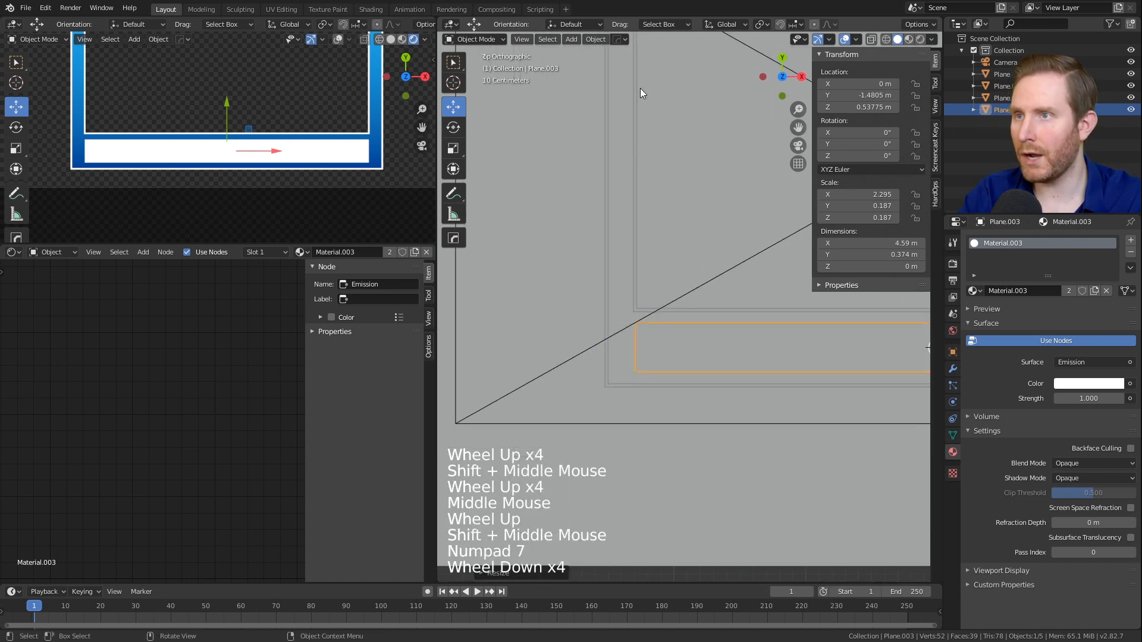
pyautogui.click(794, 25)
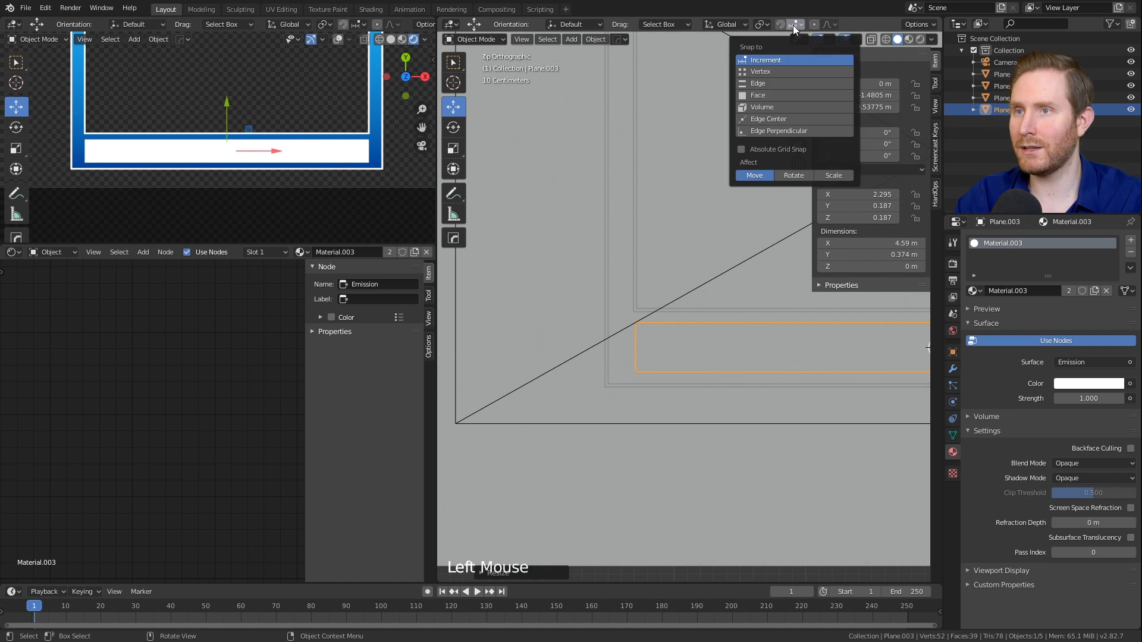
pyautogui.click(759, 72)
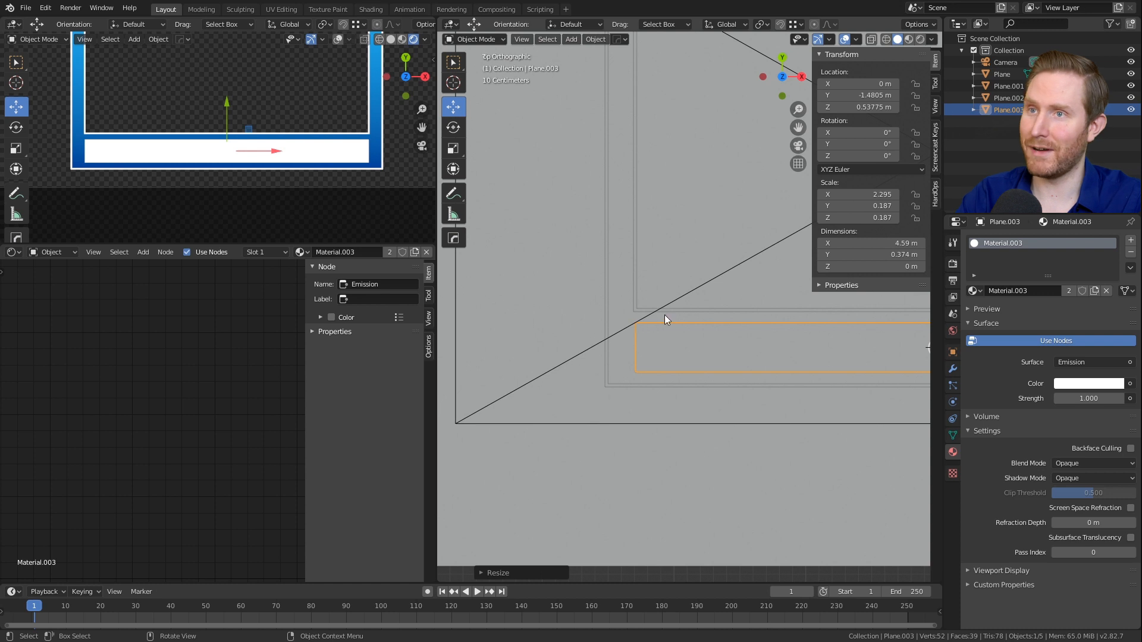
# Step: In Edit Mode, select the bar's two left-end vertices and move them along X, snapped to the outline's lower-left inner corner
pyautogui.scroll(2, 567, 462)
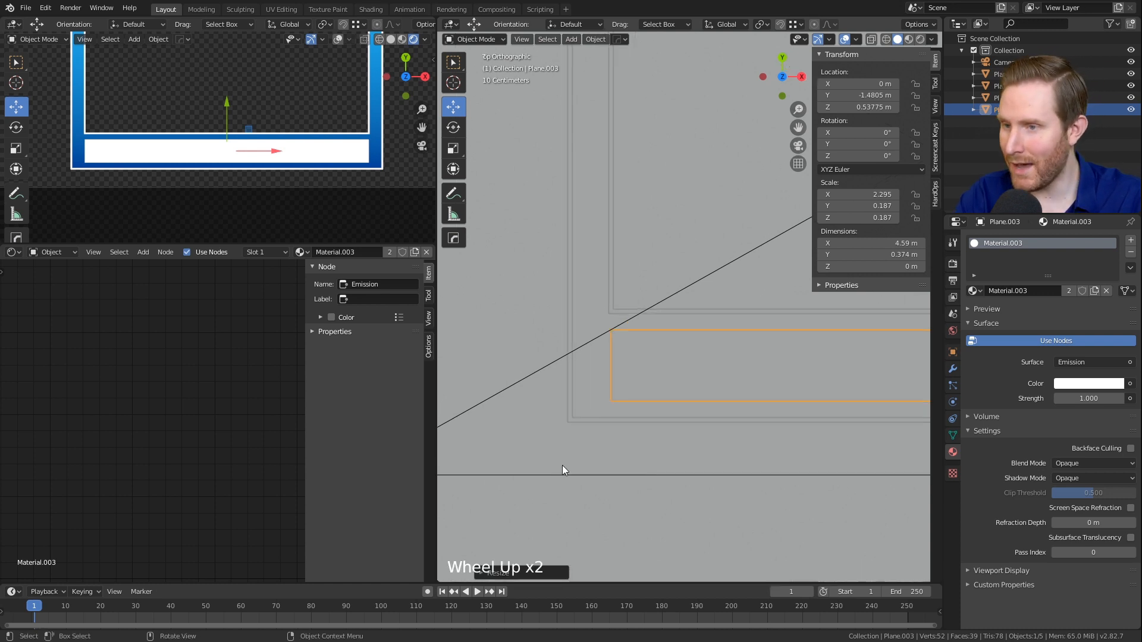
pyautogui.keyDown('shift'); pyautogui.moveTo(566, 462); pyautogui.dragTo(639, 422, button='middle'); pyautogui.keyUp('shift')
pyautogui.scroll(3, 642, 423)
pyautogui.scroll(-4, 623, 327)
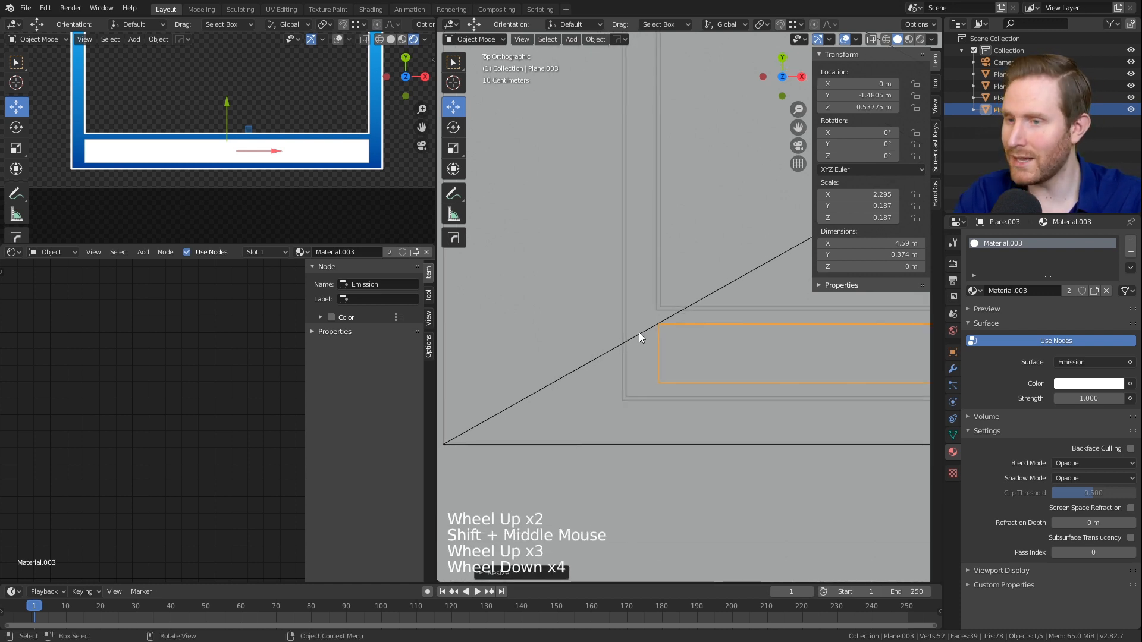
pyautogui.press('Tab')
pyautogui.press('1')
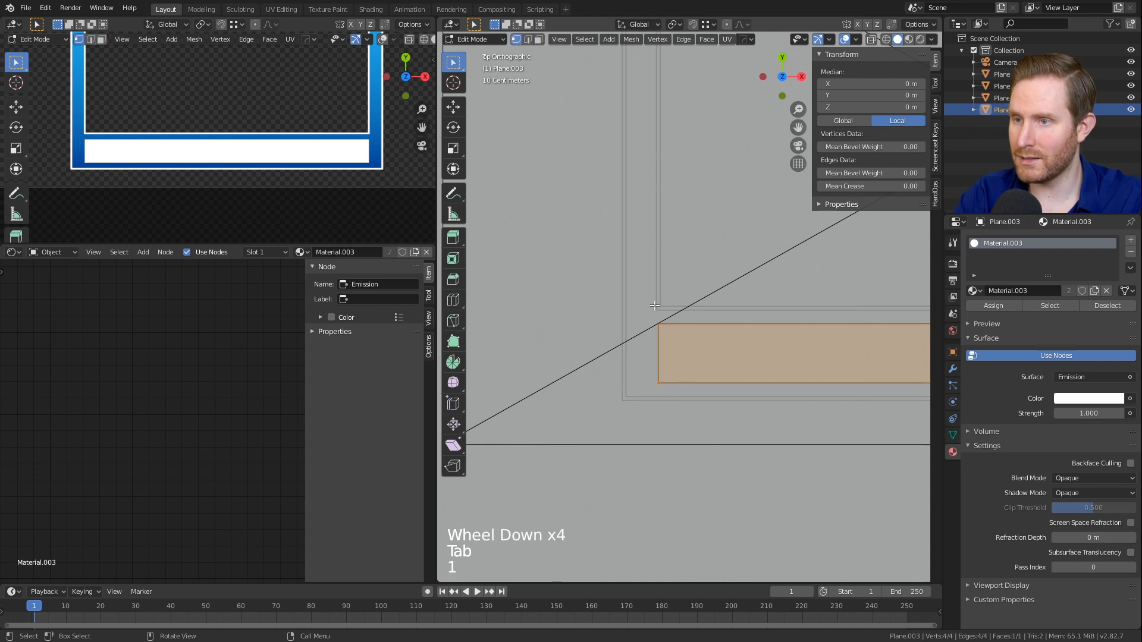
pyautogui.click(661, 325)
pyautogui.keyDown('shift'); pyautogui.click(660, 382); pyautogui.keyUp('shift')
pyautogui.scroll(5, 611, 191)
pyautogui.keyDown('shift'); pyautogui.moveTo(661, 319); pyautogui.dragTo(644, 244, button='middle'); pyautogui.keyUp('shift')
pyautogui.press('g')
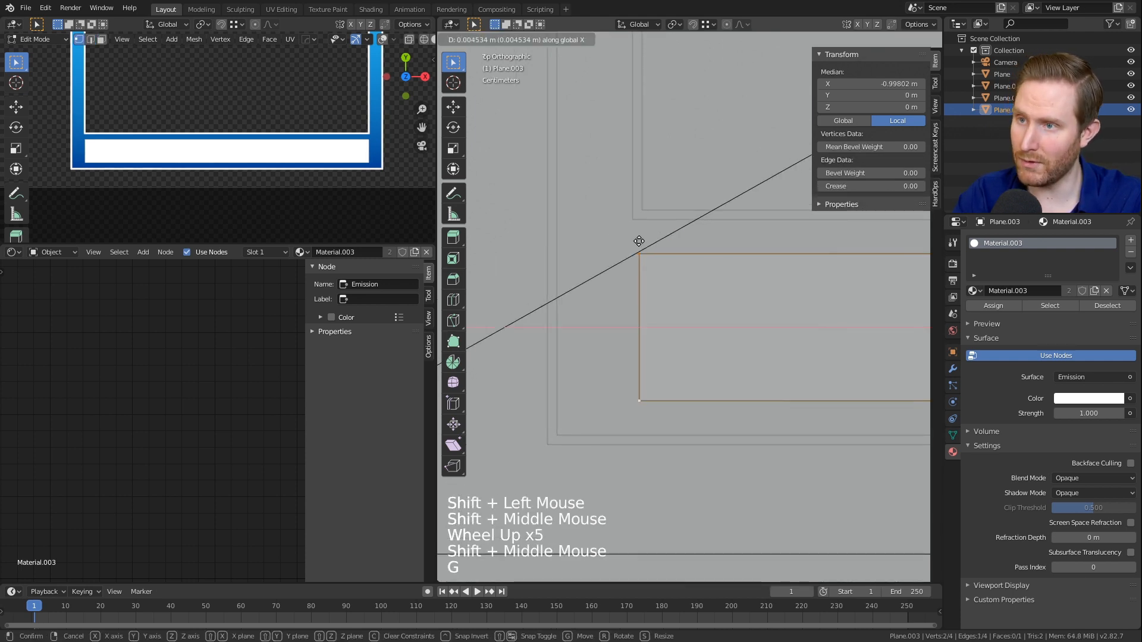
pyautogui.press('x')
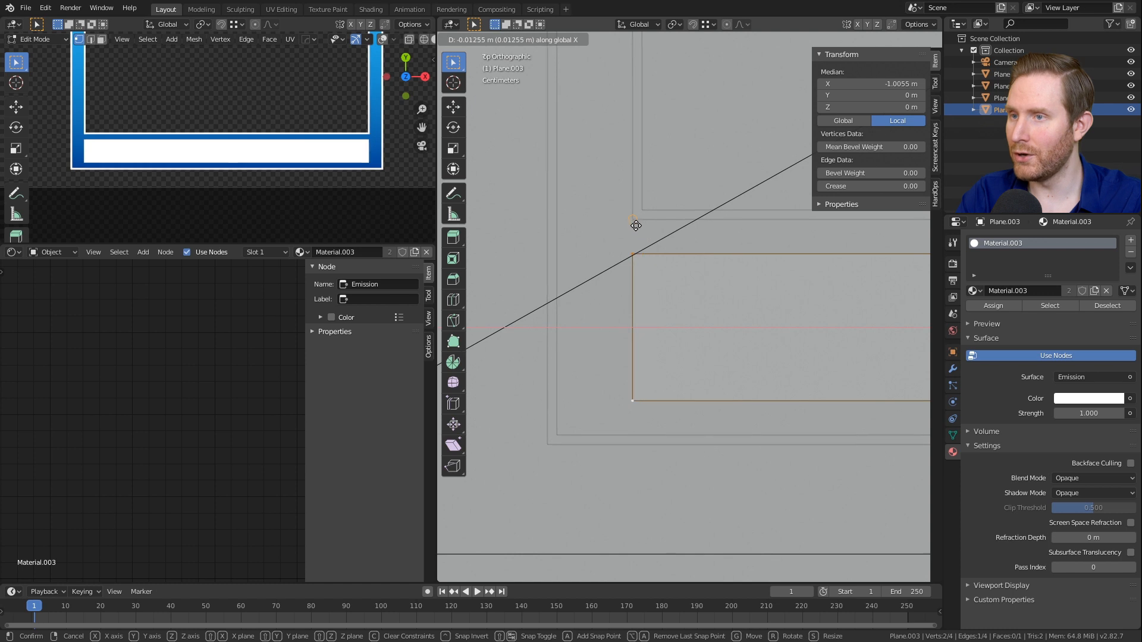
pyautogui.click(632, 223)
# Step: Move the bar's two right-end vertices along X, snapped to the outline's inner corner at local X 1.0055 m, and return to Object Mode
pyautogui.scroll(-9, 632, 223)
pyautogui.keyDown('shift'); pyautogui.moveTo(632, 223); pyautogui.dragTo(650, 308, button='middle'); pyautogui.keyUp('shift')
pyautogui.scroll(4, 650, 307)
pyautogui.keyDown('shift'); pyautogui.moveTo(550, 235); pyautogui.dragTo(713, 287, button='middle'); pyautogui.keyUp('shift')
pyautogui.scroll(2, 713, 283)
pyautogui.click(713, 281)
pyautogui.keyDown('shift'); pyautogui.click(712, 362); pyautogui.keyUp('shift')
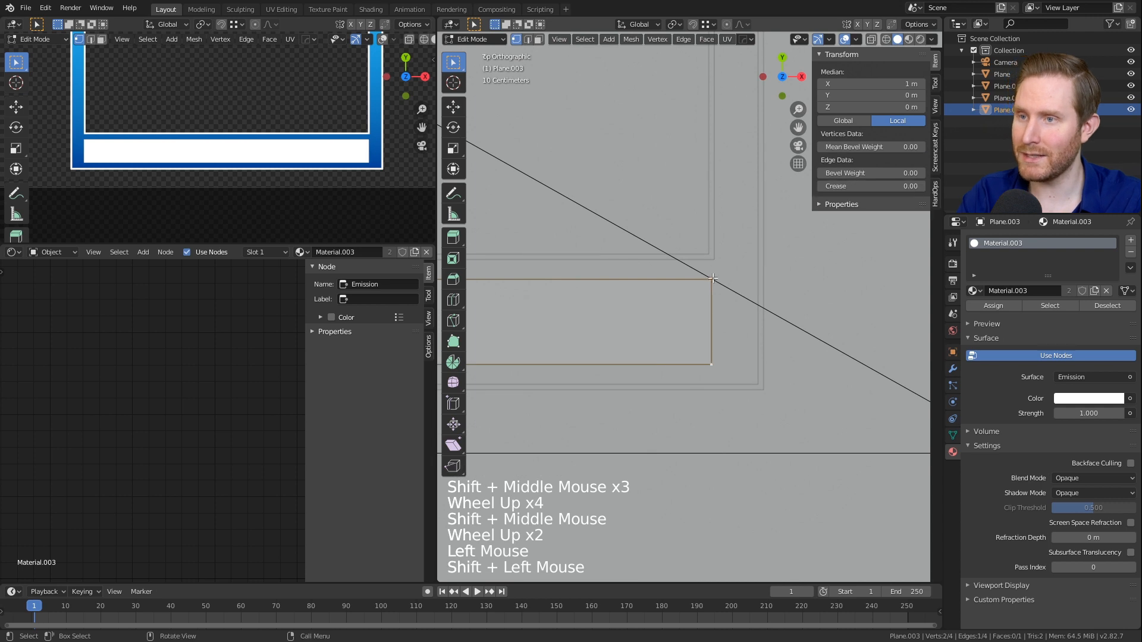
pyautogui.press('g')
pyautogui.scroll(-12, 548, 311)
pyautogui.keyDown('shift'); pyautogui.scroll(1, 548, 311); pyautogui.keyUp('shift')
pyautogui.keyDown('shift'); pyautogui.moveTo(548, 311); pyautogui.dragTo(706, 343, button='middle'); pyautogui.keyUp('shift')
pyautogui.scroll(6, 678, 324)
pyautogui.scroll(-2, 678, 324)
pyautogui.scroll(3, 706, 344)
pyautogui.scroll(-3, 707, 343)
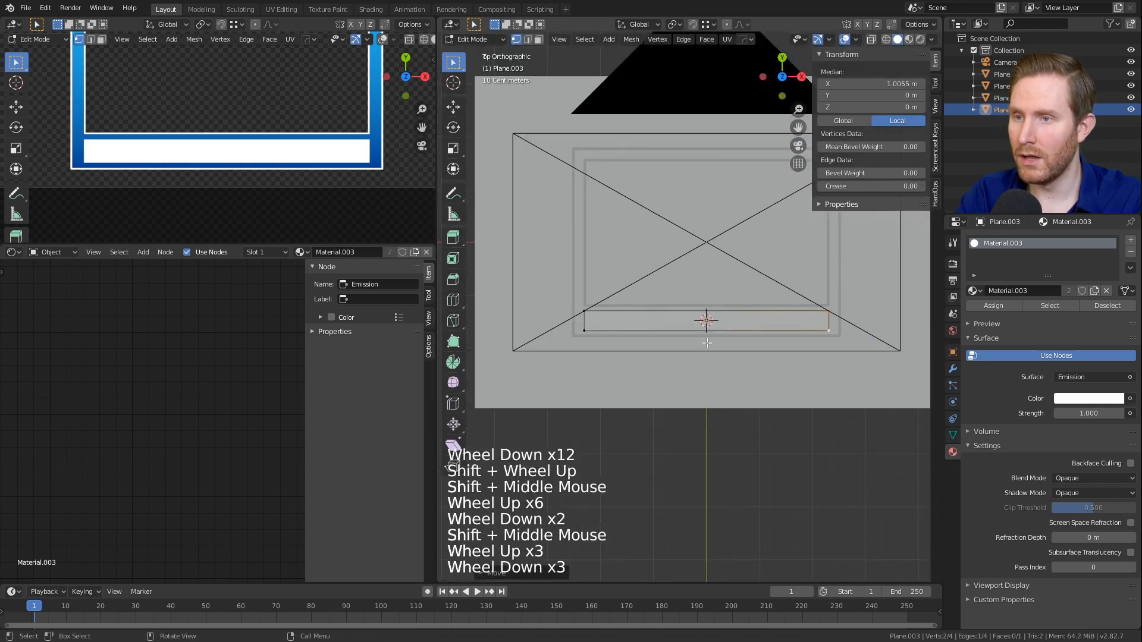
pyautogui.press('Tab')
pyautogui.scroll(-4, 244, 137)
pyautogui.keyDown('shift'); pyautogui.moveTo(238, 132); pyautogui.dragTo(247, 140, button='middle'); pyautogui.keyUp('shift')
pyautogui.scroll(1, 247, 140)
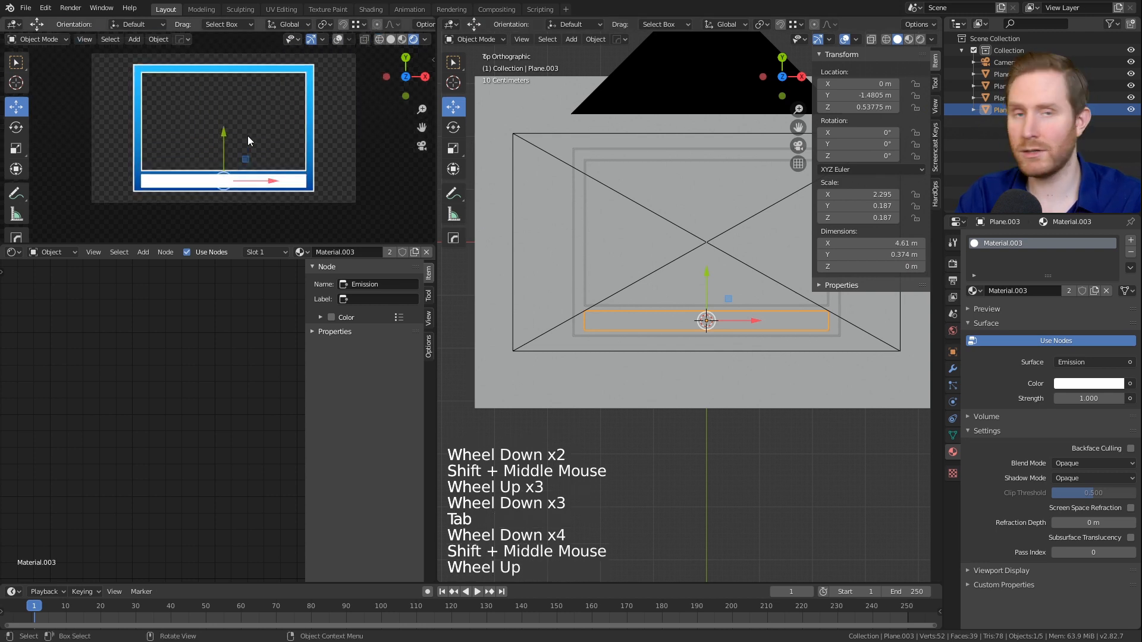
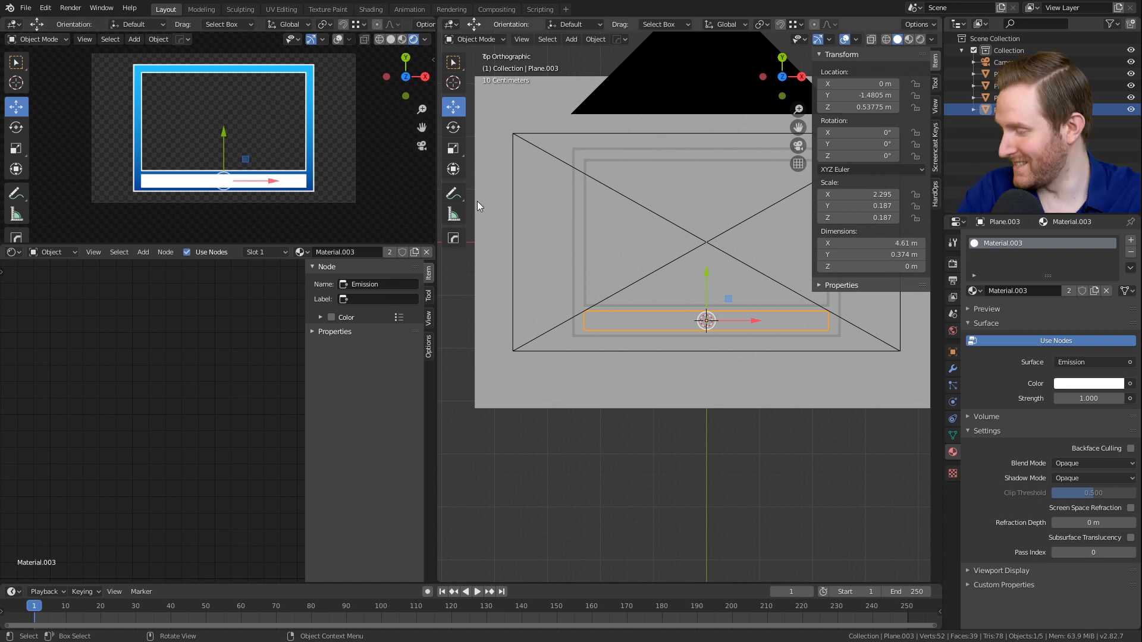
pyautogui.scroll(3, 662, 333)
pyautogui.scroll(2, 662, 333)
pyautogui.scroll(-3, 595, 354)
pyautogui.keyDown('shift'); pyautogui.moveTo(583, 358); pyautogui.dragTo(513, 373, button='middle'); pyautogui.keyUp('shift')
pyautogui.scroll(-2, 565, 394)
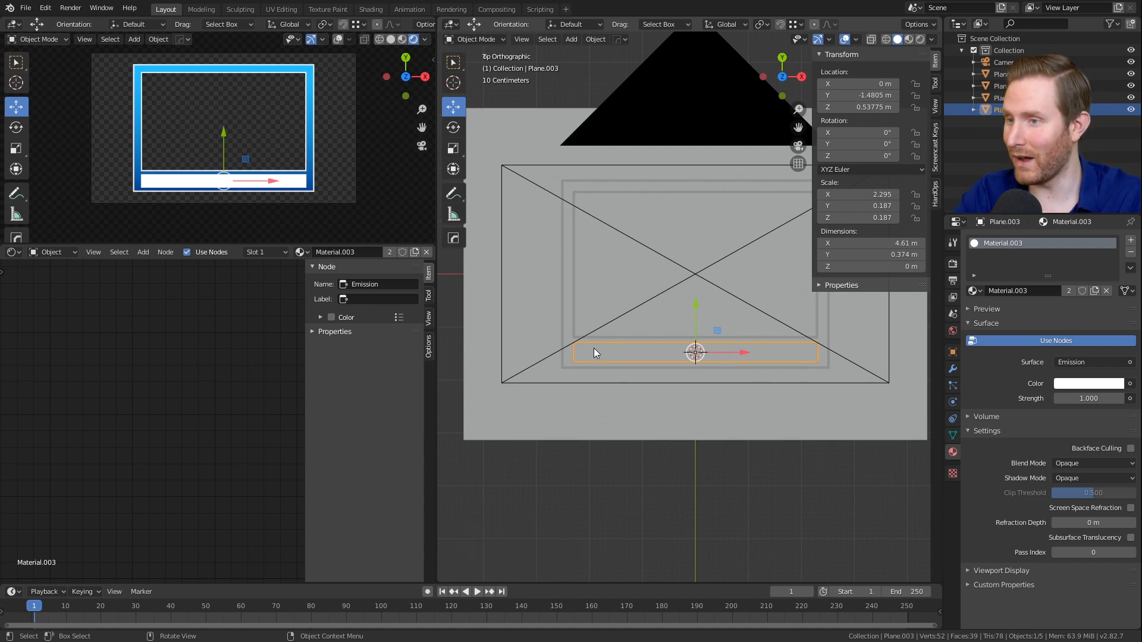
pyautogui.scroll(5, 595, 348)
pyautogui.keyDown('shift'); pyautogui.moveTo(538, 422); pyautogui.dragTo(651, 373, button='middle'); pyautogui.keyUp('shift')
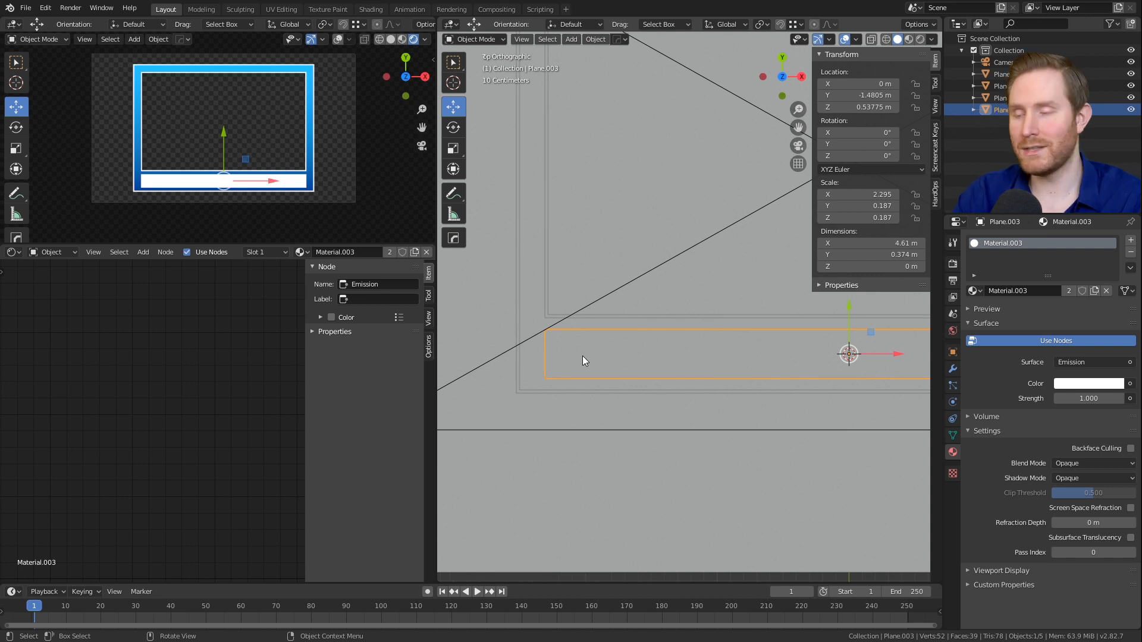
# Step: Add a circle mesh at the 3D cursor with 10 vertices
pyautogui.scroll(-4, 583, 356)
pyautogui.keyDown('shift'); pyautogui.moveTo(692, 345); pyautogui.dragTo(703, 304, button='middle'); pyautogui.keyUp('shift')
pyautogui.scroll(4, 704, 304)
pyautogui.hotkey('shift', 'a')
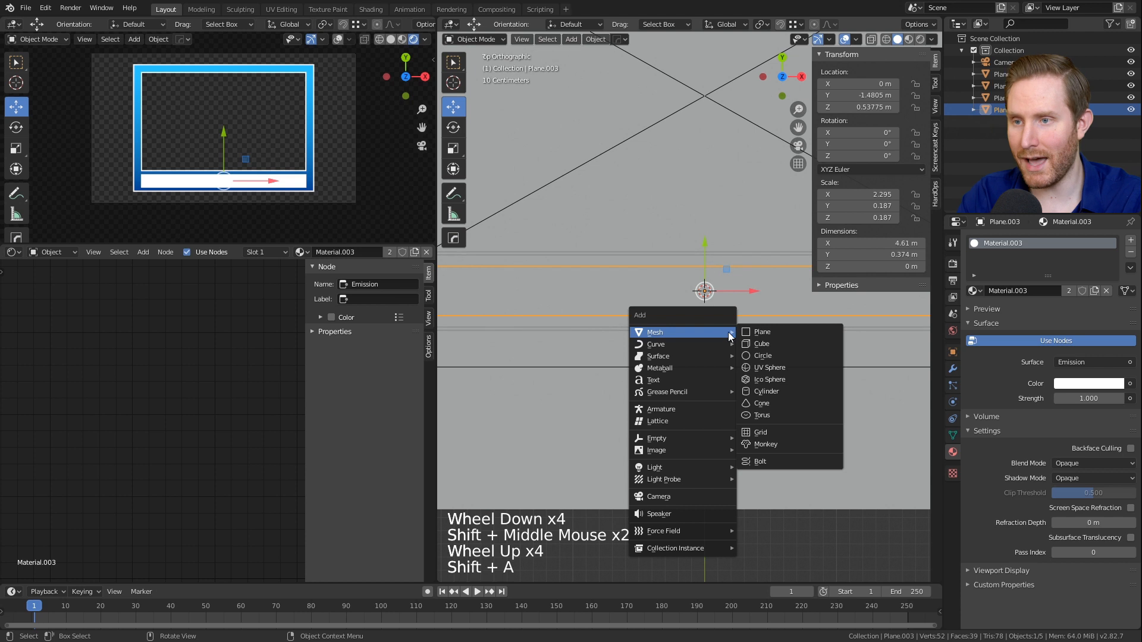
pyautogui.click(765, 356)
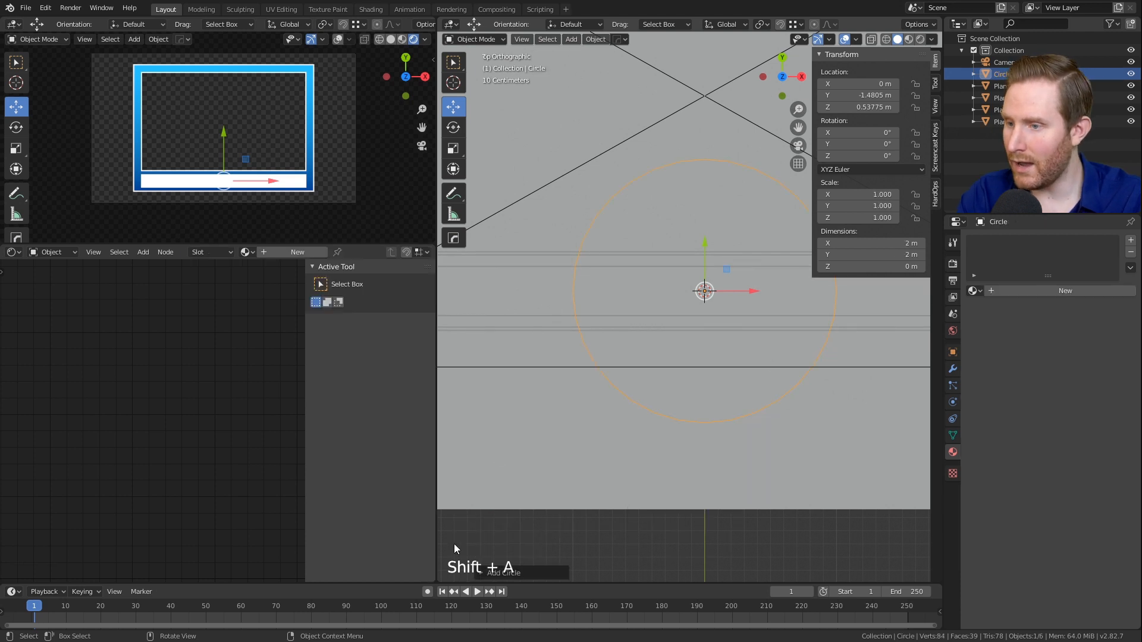
pyautogui.click(481, 573)
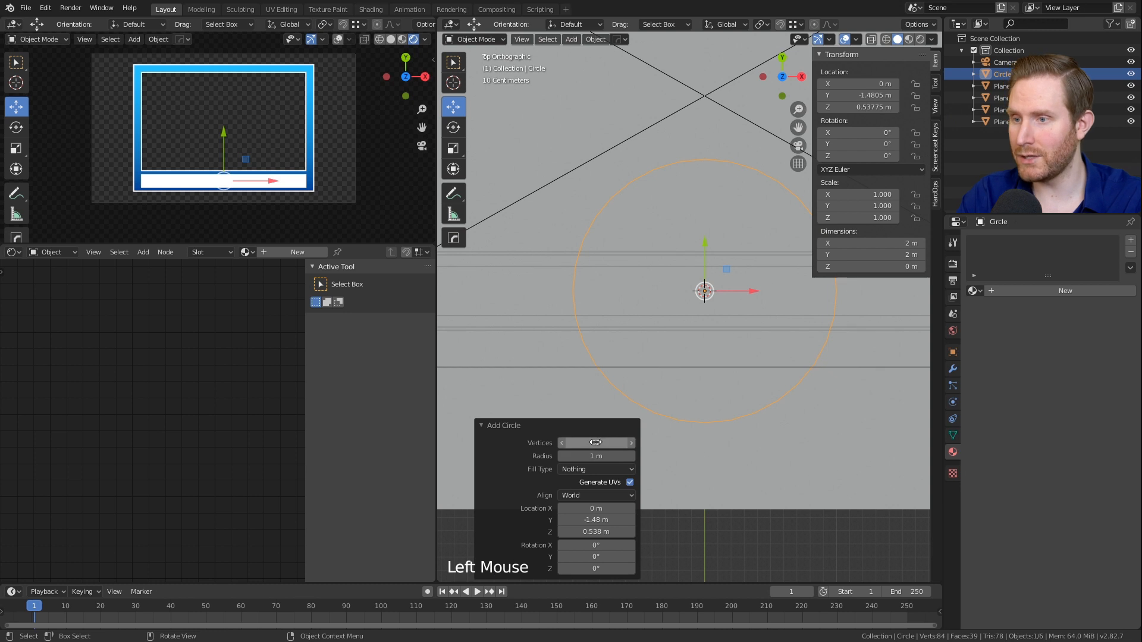
pyautogui.press('Return')
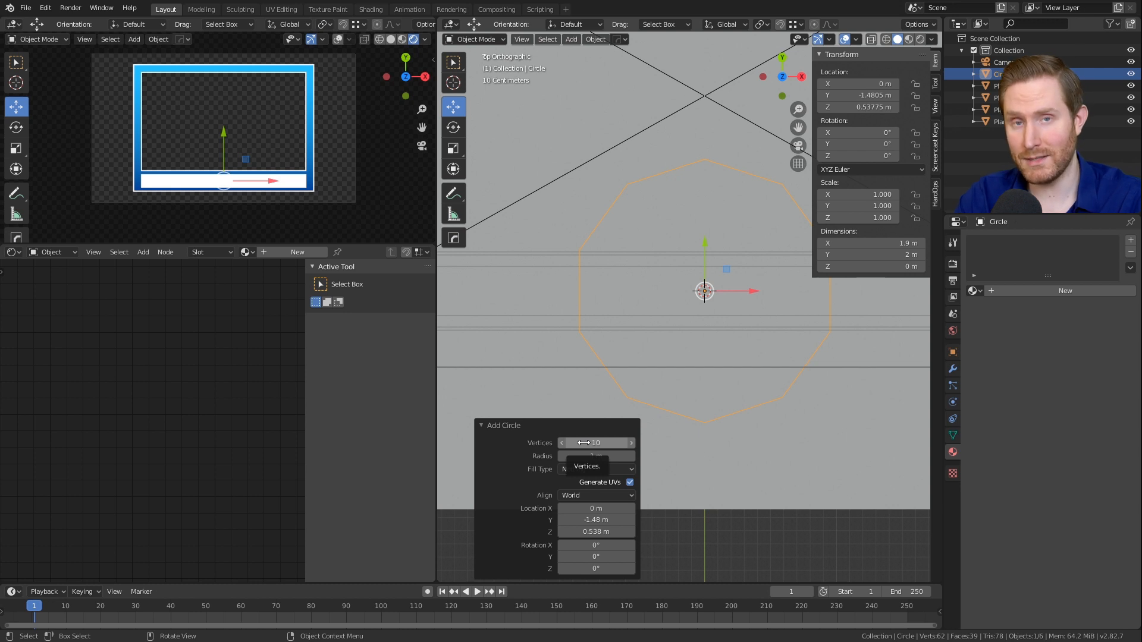
# Step: In Edit Mode, select every other vertex of the circle and scale them inward to form a five-pointed star
pyautogui.scroll(-4, 617, 296)
pyautogui.scroll(4, 666, 294)
pyautogui.scroll(-2, 666, 293)
pyautogui.press('Tab')
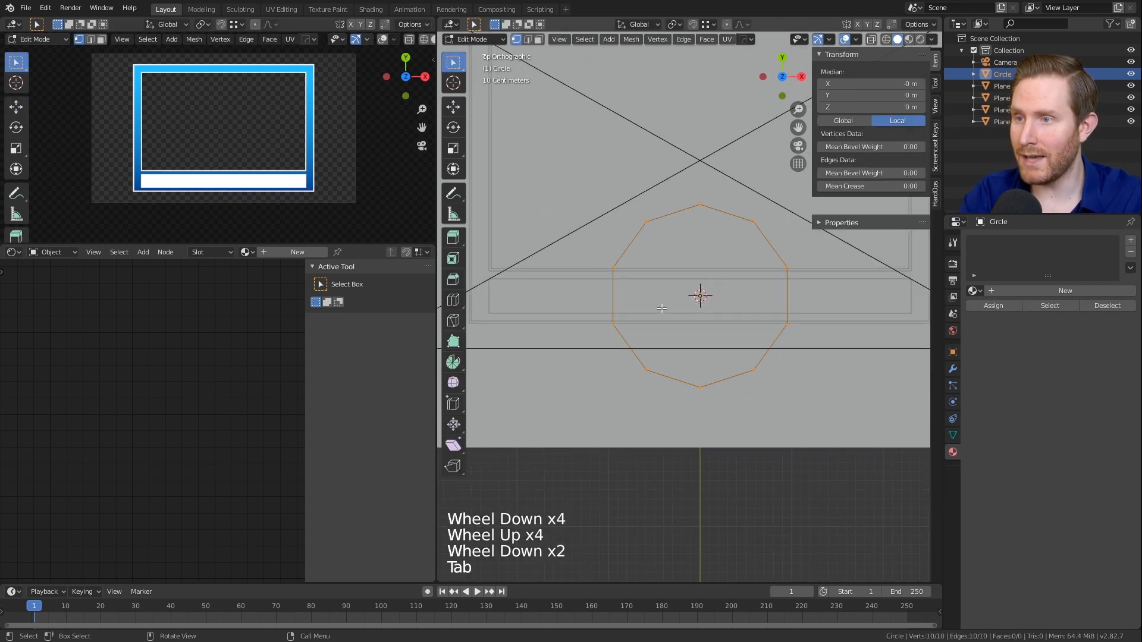
pyautogui.click(703, 387)
pyautogui.keyDown('shift'); pyautogui.click(787, 324); pyautogui.keyUp('shift')
pyautogui.keyDown('shift'); pyautogui.click(755, 225); pyautogui.keyUp('shift')
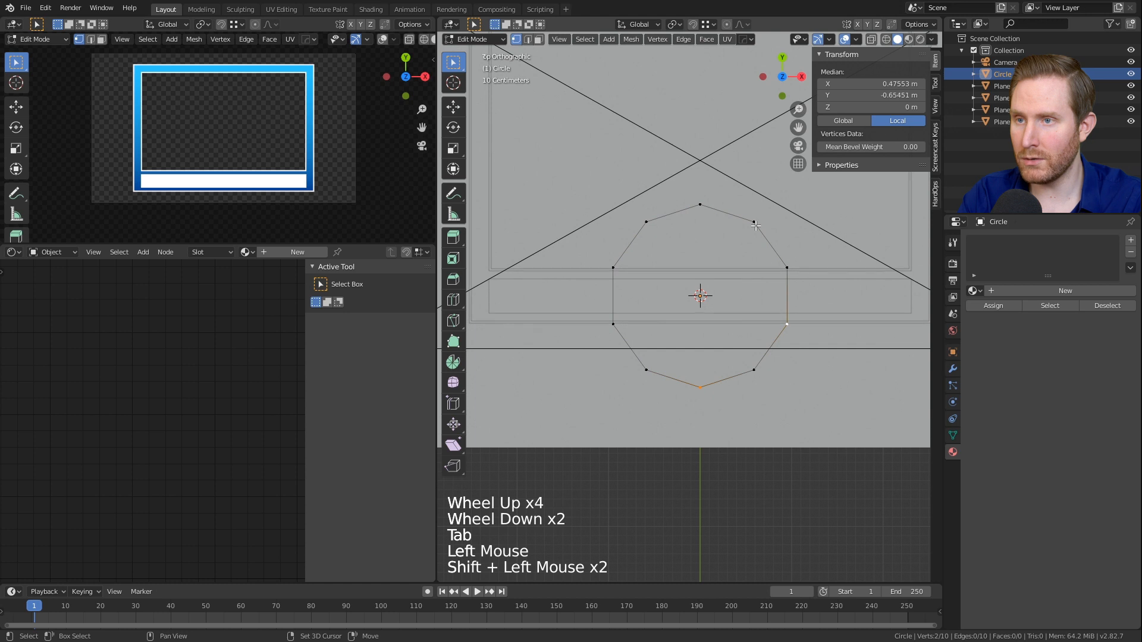
pyautogui.press('s')
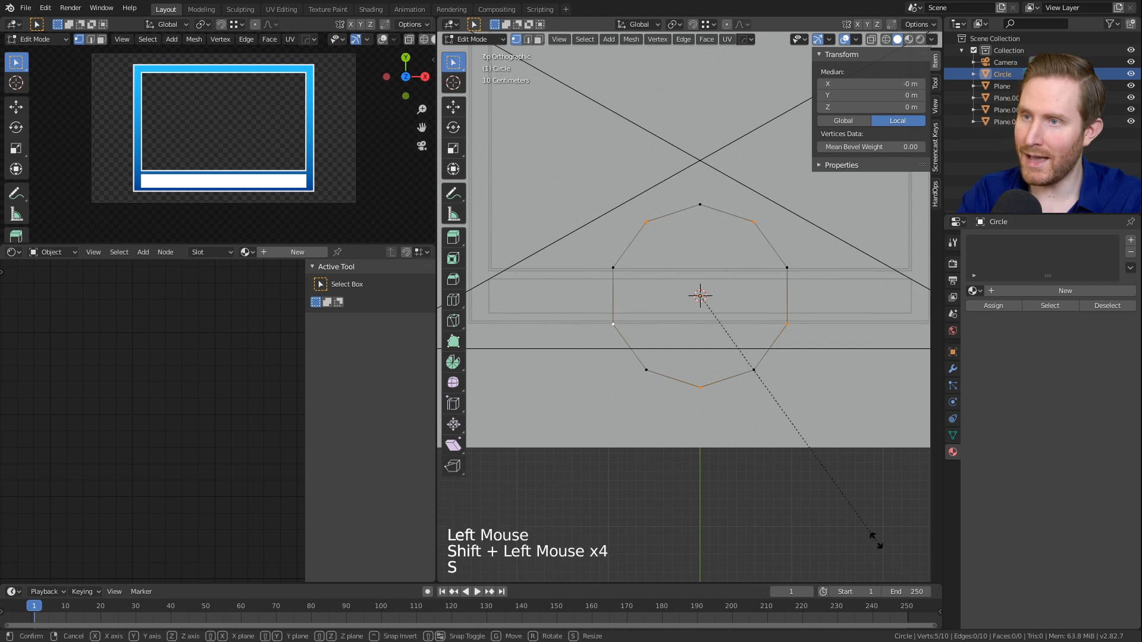
pyautogui.click(763, 410)
# Step: Fill the whole star outline with a face and return to Object Mode
pyautogui.press('a')
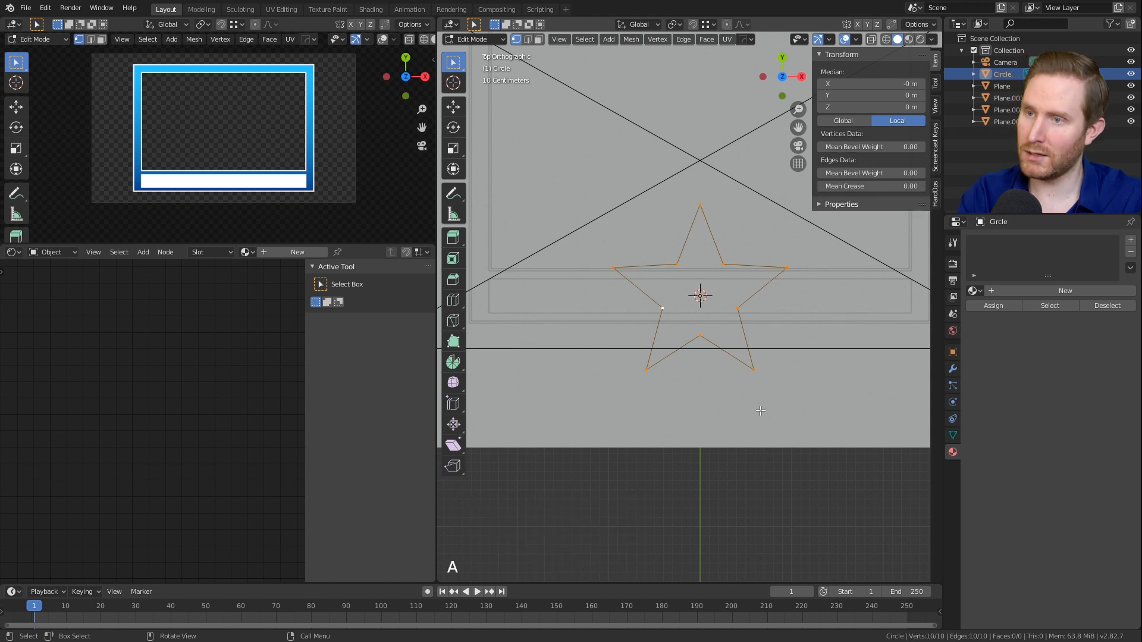
pyautogui.press('f')
pyautogui.scroll(4, 686, 285)
pyautogui.moveTo(685, 285); pyautogui.dragTo(691, 345, button='middle')
pyautogui.press('Tab')
# Step: Move the star up to about Z 0.813 m and along X to about -1.80 m
pyautogui.scroll(-1, 727, 366)
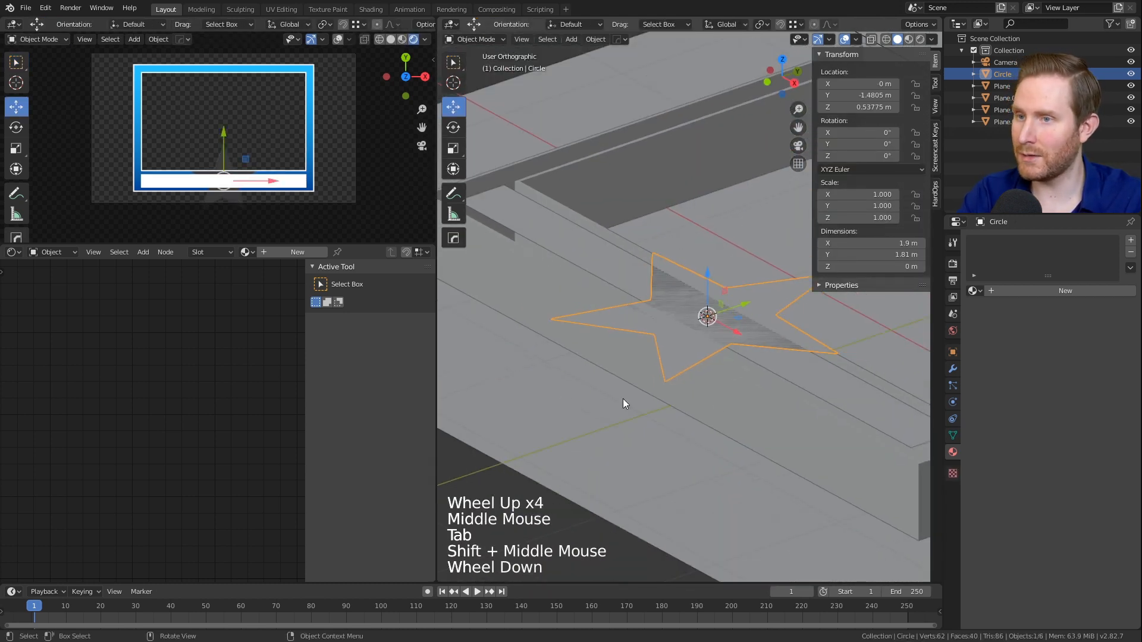
pyautogui.moveTo(703, 273); pyautogui.dragTo(710, 235)
pyautogui.moveTo(737, 292); pyautogui.dragTo(556, 206)
# Step: Scale the star down to about 0.168 in top view so it fits inside the white bar
pyautogui.press('KP_7')
pyautogui.scroll(-3, 617, 270)
pyautogui.keyDown('ctrl'); pyautogui.moveTo(618, 270); pyautogui.dragTo(754, 311, button='middle'); pyautogui.keyUp('ctrl')
pyautogui.scroll(4, 754, 312)
pyautogui.scroll(-8, 618, 325)
pyautogui.keyDown('shift'); pyautogui.moveTo(619, 326); pyautogui.dragTo(824, 454, button='middle'); pyautogui.keyUp('shift')
pyautogui.scroll(4, 824, 453)
pyautogui.press('s')
pyautogui.click(741, 363)
pyautogui.keyDown('shift'); pyautogui.moveTo(741, 363); pyautogui.dragTo(747, 382, button='middle'); pyautogui.keyUp('shift')
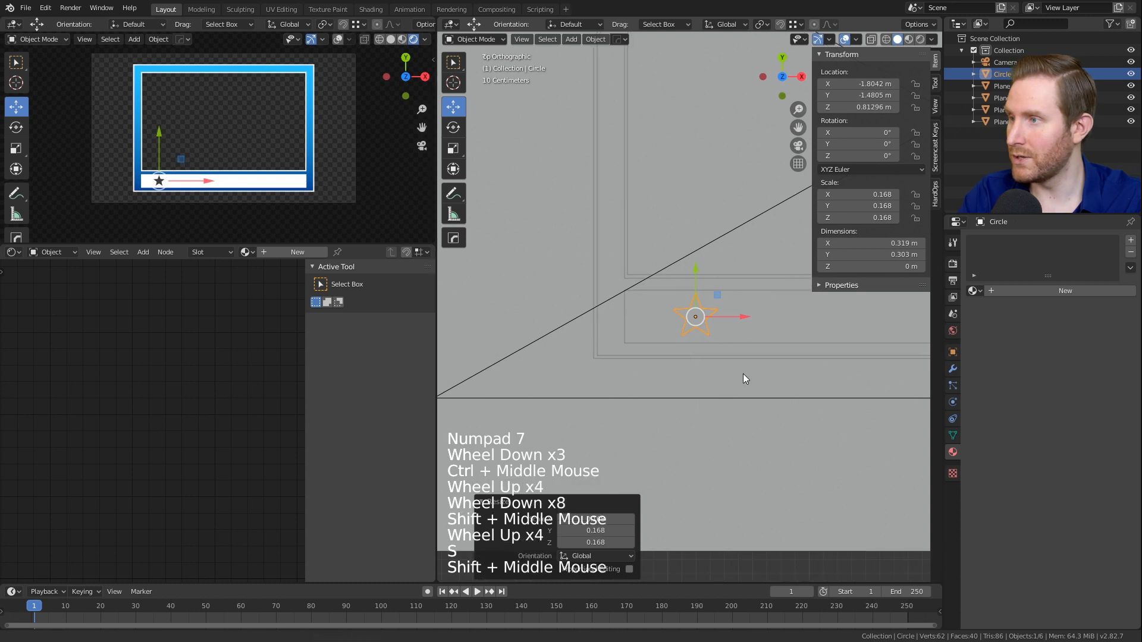
# Step: Place the star at the white bar's left end, at about X -2.106 m, Y -1.493 m, and resize it to about 0.156
pyautogui.scroll(4, 748, 382)
pyautogui.press('g')
pyautogui.press('s')
pyautogui.click(754, 400)
pyautogui.press('g')
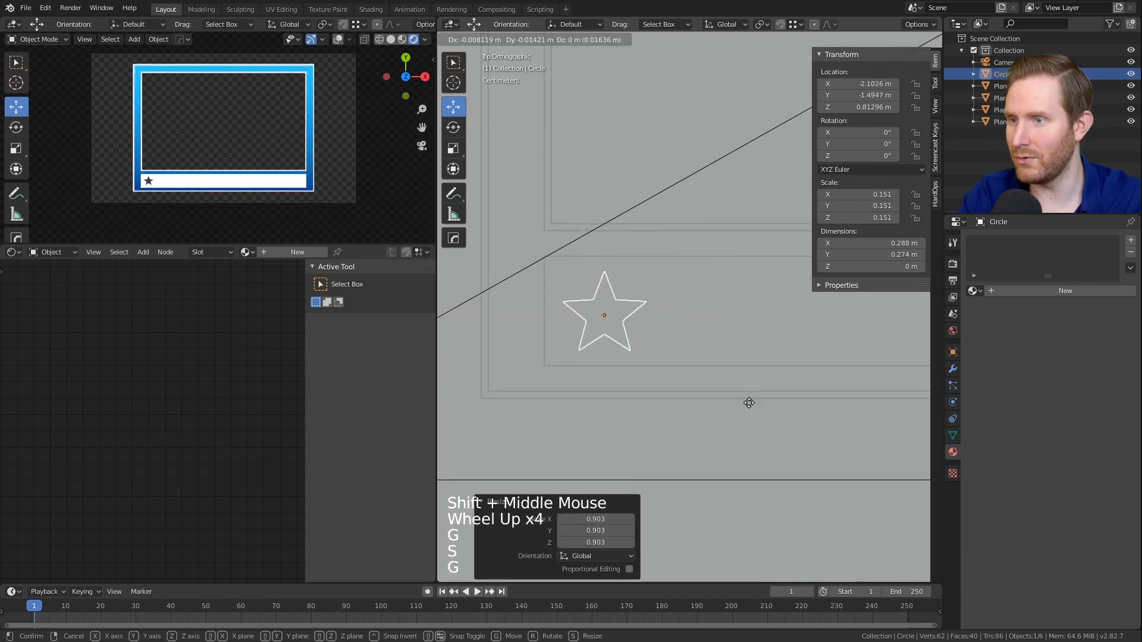
pyautogui.click(752, 402)
pyautogui.press('s')
pyautogui.click(764, 403)
pyautogui.press('g')
pyautogui.click(768, 404)
# Step: Fine-tune the star's position in the white bar to about X -2.112 m, Y -1.492 m
pyautogui.keyDown('shift'); pyautogui.moveTo(262, 137); pyautogui.dragTo(280, 177, button='middle'); pyautogui.keyUp('shift')
pyautogui.scroll(5, 285, 112)
pyautogui.scroll(4, 279, 177)
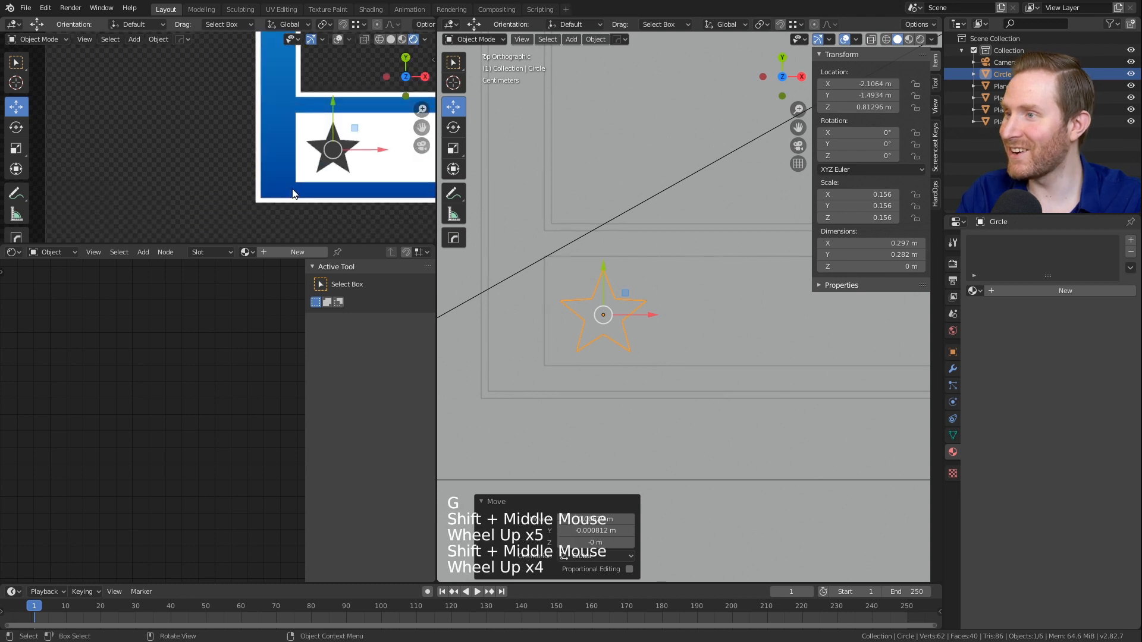
pyautogui.press('g')
pyautogui.click(658, 316)
# Step: Extrude the entire star downward to a depth of about 0.378 m so it reaches through the bar, and return to Object Mode
pyautogui.scroll(-9, 661, 324)
pyautogui.moveTo(664, 334); pyautogui.dragTo(714, 306, button='middle')
pyautogui.scroll(3, 686, 325)
pyautogui.scroll(4, 714, 306)
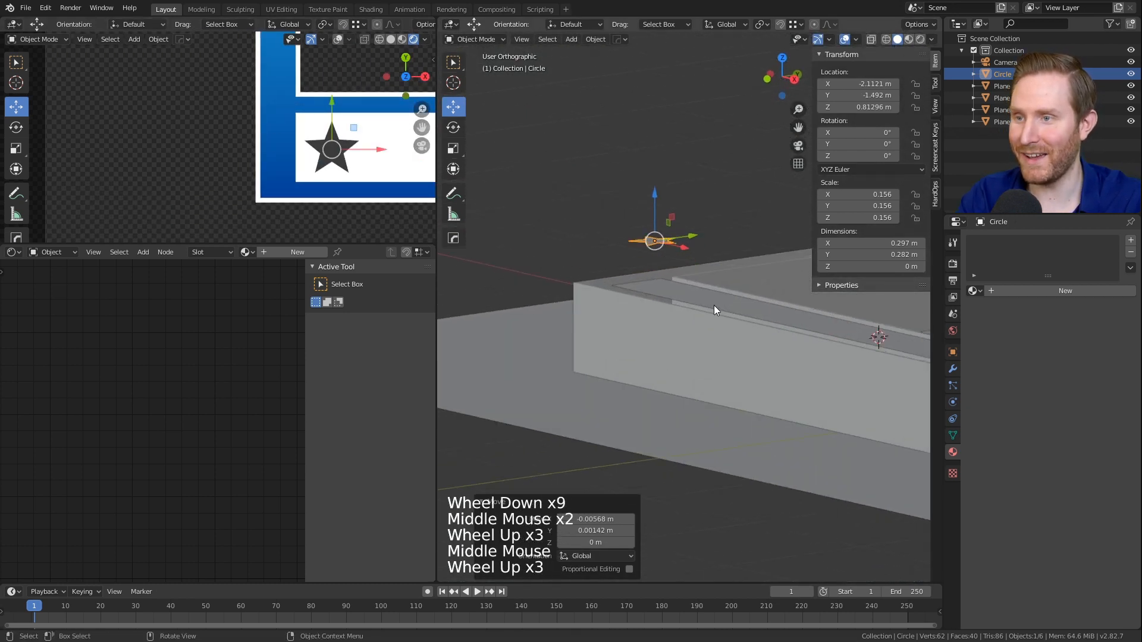
pyautogui.press('Tab')
pyautogui.scroll(3, 676, 246)
pyautogui.press('a')
pyautogui.press('e')
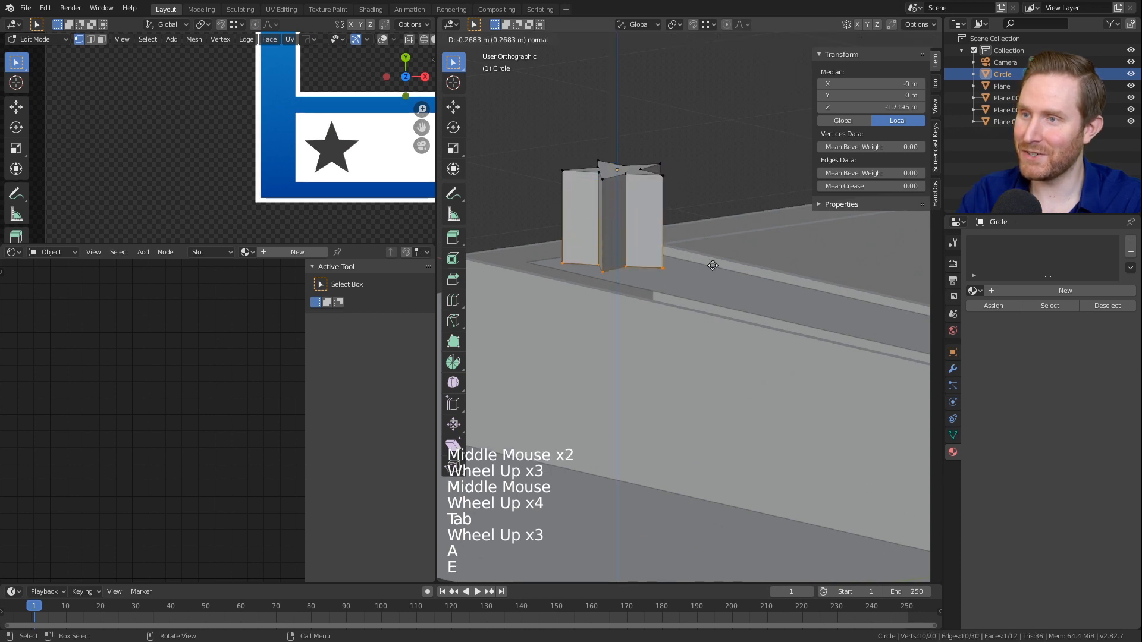
pyautogui.click(717, 303)
pyautogui.press('Tab')
pyautogui.scroll(-2, 622, 272)
pyautogui.moveTo(622, 271); pyautogui.dragTo(666, 280, button='middle')
pyautogui.scroll(-2, 666, 279)
pyautogui.moveTo(666, 279)
pyautogui.keyDown('shift'); pyautogui.mouseDown(button='middle')
pyautogui.moveTo(690, 285)
pyautogui.moveTo(637, 319)
pyautogui.moveTo(658, 262)
pyautogui.mouseUp(button='middle'); pyautogui.keyUp('shift')
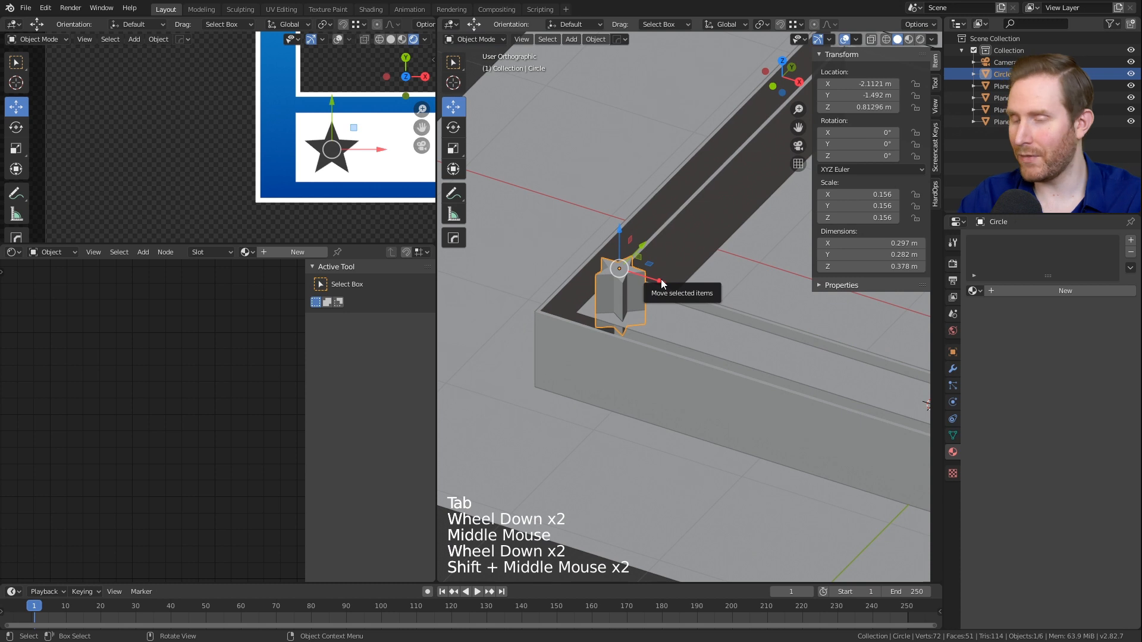
pyautogui.scroll(-5, 673, 313)
pyautogui.scroll(4, 738, 301)
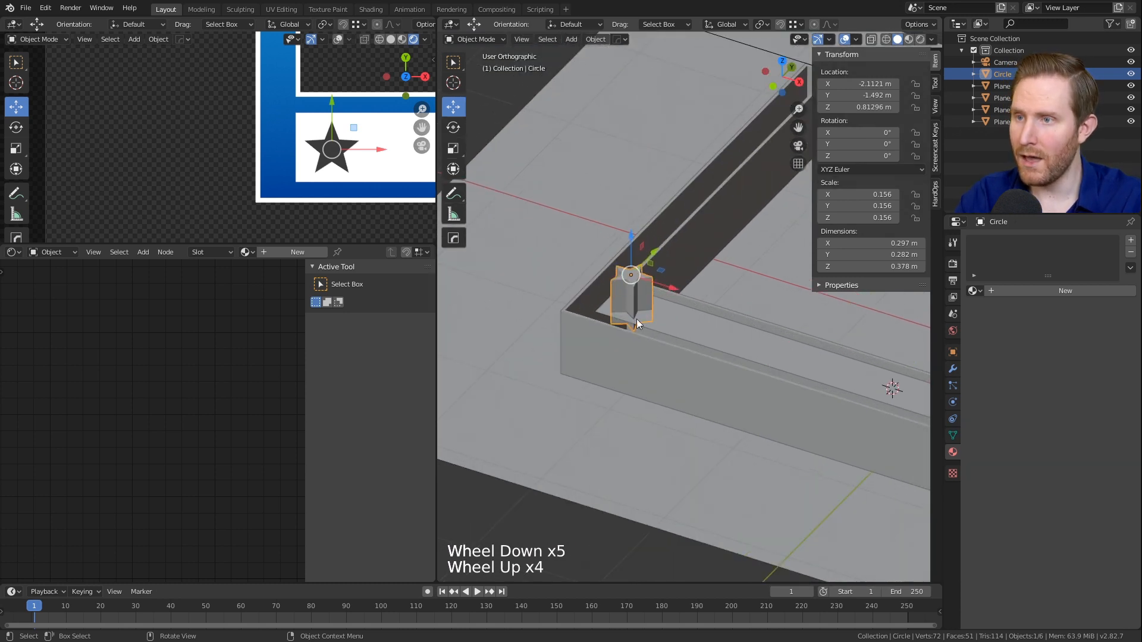
# Step: Cut the star shape through the lower white bar with an applied Difference Boolean, and delete the star cutter object
pyautogui.click(702, 330)
pyautogui.click(953, 369)
pyautogui.moveTo(1030, 237); pyautogui.dragTo(901, 293)
pyautogui.click(1127, 306)
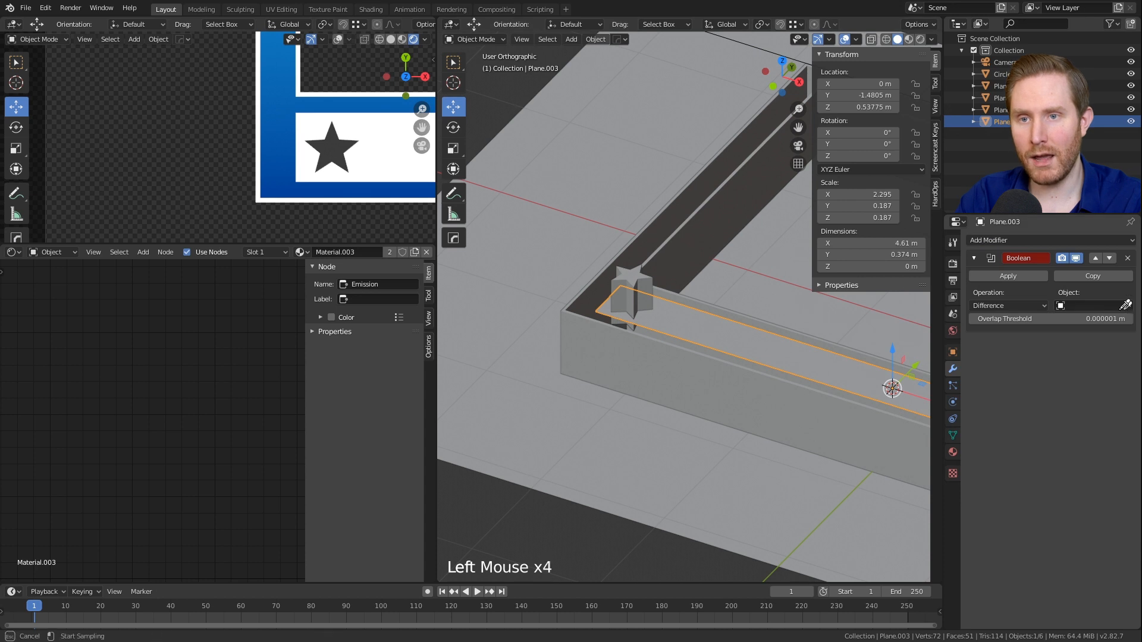
pyautogui.click(634, 272)
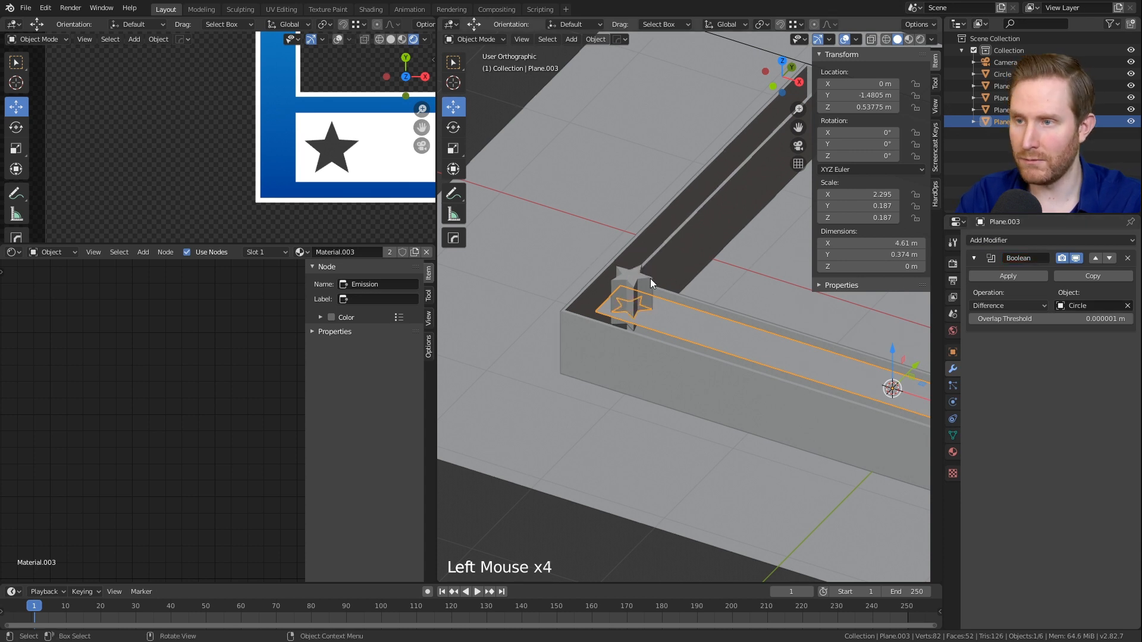
pyautogui.click(1022, 275)
pyautogui.click(632, 289)
pyautogui.press('Delete')
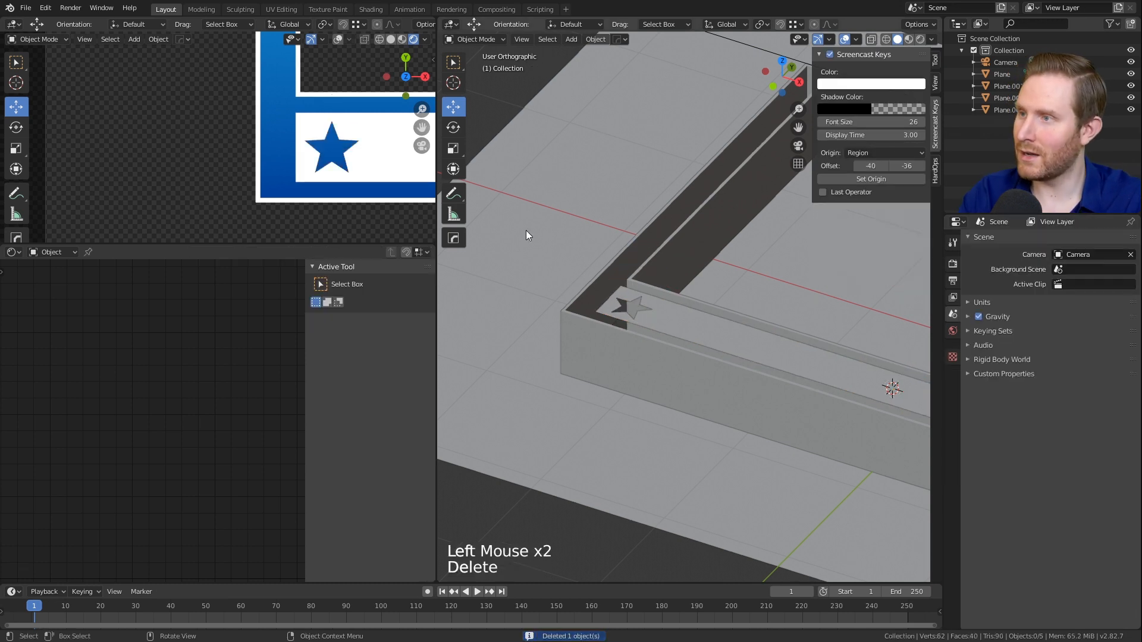
# Step: Add a text object at the 3D cursor on the lower bar, working in top view
pyautogui.scroll(-11, 287, 152)
pyautogui.keyDown('shift'); pyautogui.moveTo(287, 152); pyautogui.dragTo(252, 143, button='middle'); pyautogui.keyUp('shift')
pyautogui.scroll(4, 253, 142)
pyautogui.scroll(-5, 746, 297)
pyautogui.keyDown('shift'); pyautogui.moveTo(746, 297); pyautogui.dragTo(583, 338, button='middle'); pyautogui.keyUp('shift')
pyautogui.press('KP_7')
pyautogui.scroll(6, 582, 338)
pyautogui.scroll(-2, 564, 337)
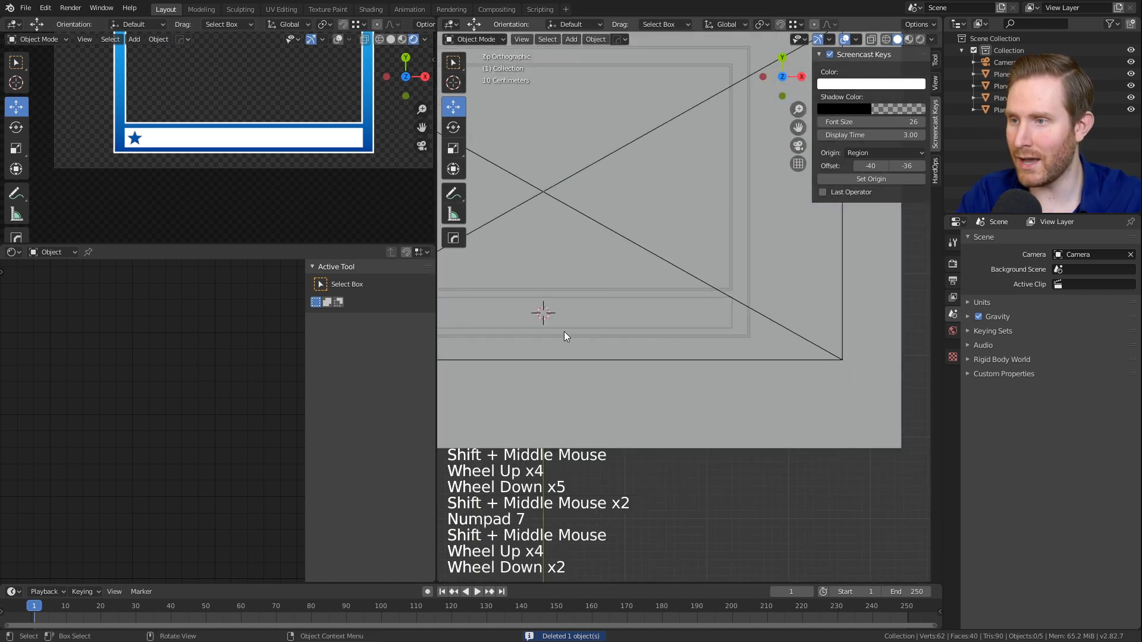
pyautogui.hotkey('shift', 'a')
pyautogui.moveTo(622, 315)
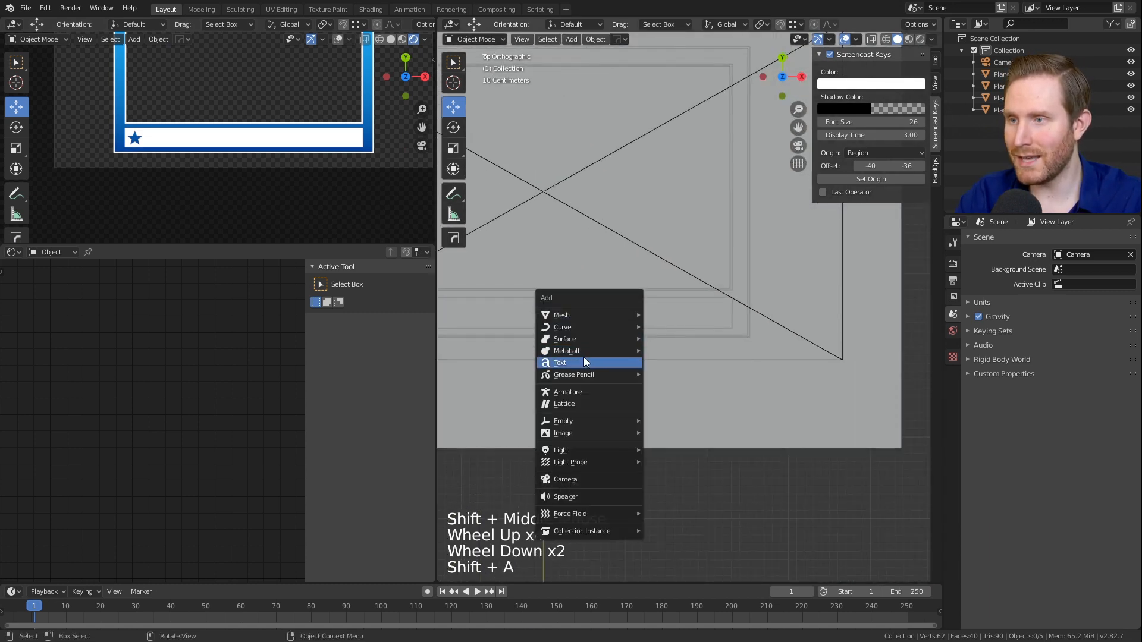
pyautogui.click(584, 363)
pyautogui.keyDown('shift'); pyautogui.moveTo(583, 362); pyautogui.dragTo(607, 369, button='middle'); pyautogui.keyUp('shift')
# Step: Replace the new text object's default content with a "$" sign
pyautogui.press('Tab')
pyautogui.press('BackSpace')
pyautogui.press('BackSpace')
pyautogui.press('BackSpace')
pyautogui.press('BackSpace')
pyautogui.press('BackSpace')
pyautogui.press('BackSpace')
pyautogui.press('BackSpace')
pyautogui.press('BackSpace')
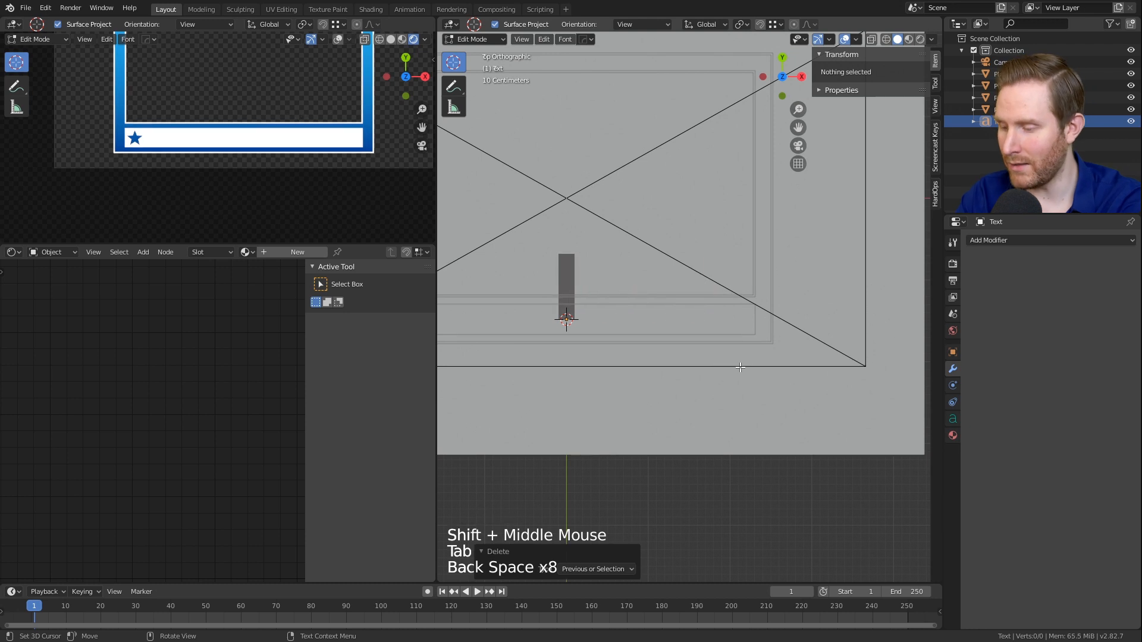
pyautogui.write('$')
pyautogui.press('Tab')
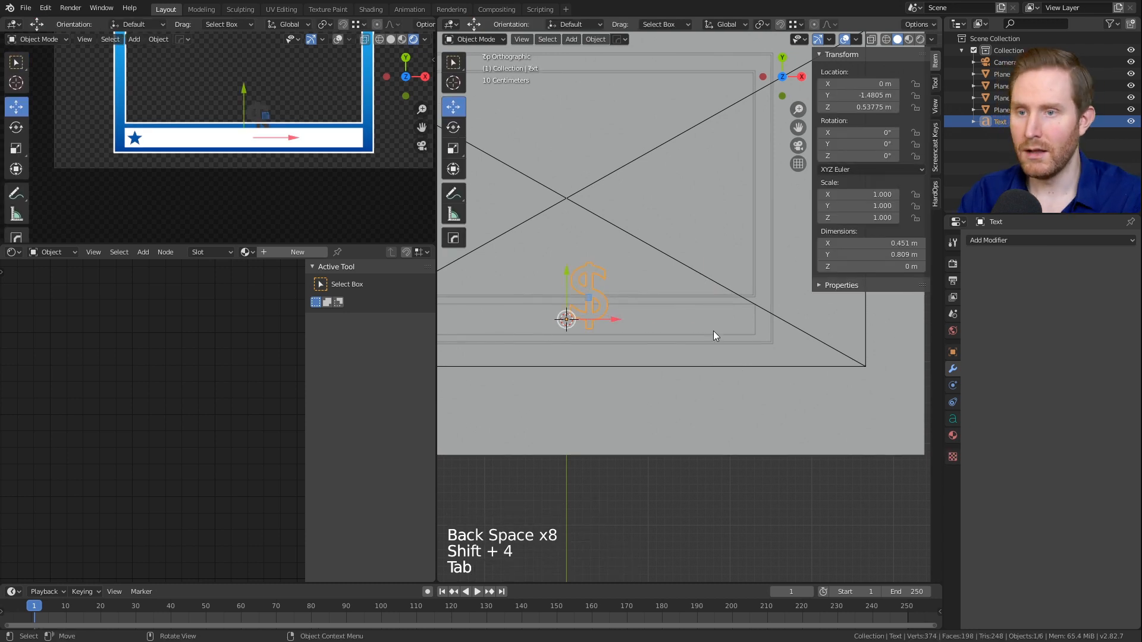
# Step: Examine the font options in the dollar sign's text properties
pyautogui.click(953, 421)
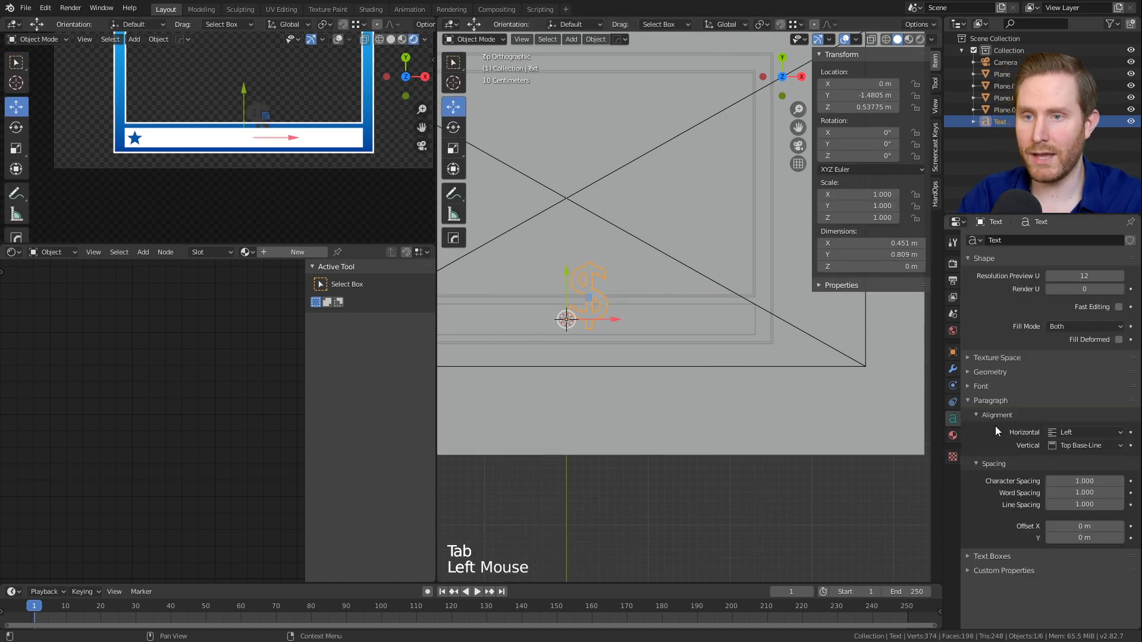
pyautogui.click(973, 386)
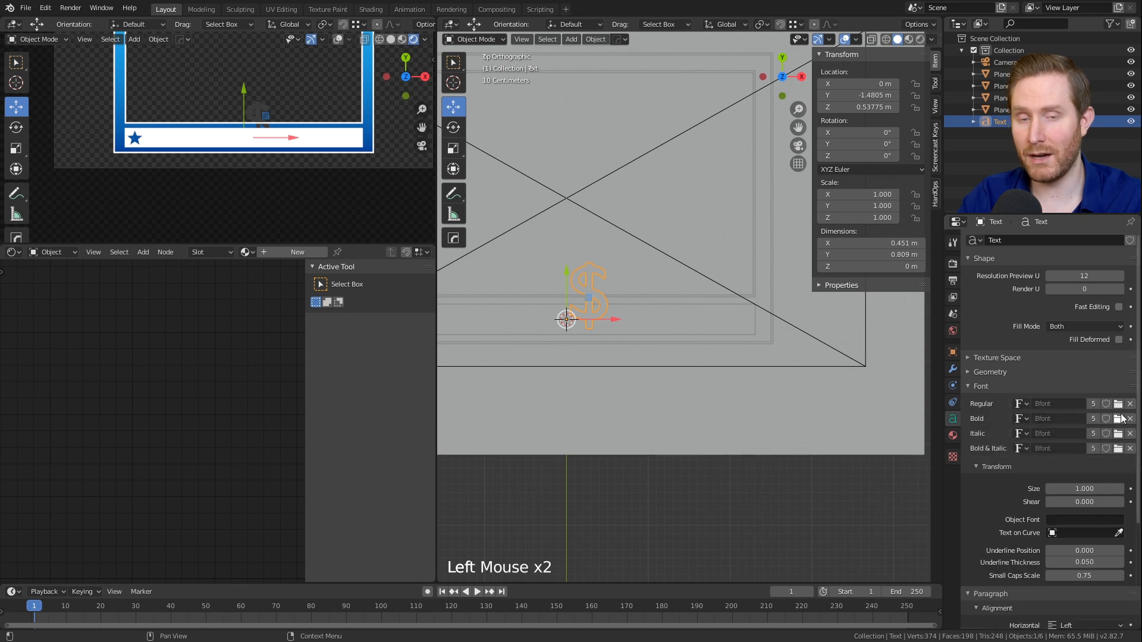
pyautogui.click(971, 386)
# Step: Scale the dollar sign to about 0.341 and position it inside the right end of the white bar
pyautogui.scroll(3, 694, 341)
pyautogui.keyDown('shift'); pyautogui.moveTo(694, 340); pyautogui.dragTo(620, 304, button='middle'); pyautogui.keyUp('shift')
pyautogui.press('g')
pyautogui.click(886, 361)
pyautogui.keyDown('shift'); pyautogui.moveTo(838, 369); pyautogui.dragTo(701, 381, button='middle'); pyautogui.keyUp('shift')
pyautogui.scroll(2, 708, 380)
pyautogui.press('s')
pyautogui.click(740, 386)
pyautogui.press('g')
pyautogui.click(779, 359)
pyautogui.press('s')
pyautogui.click(770, 367)
pyautogui.press('g')
pyautogui.click(777, 354)
pyautogui.press('s')
pyautogui.press('g')
# Step: Raise the dollar sign about 0.123 m along Z so it sits above the white bar
pyautogui.moveTo(787, 452); pyautogui.dragTo(696, 400, button='middle')
pyautogui.scroll(-1, 696, 400)
pyautogui.press('g')
pyautogui.click(699, 390)
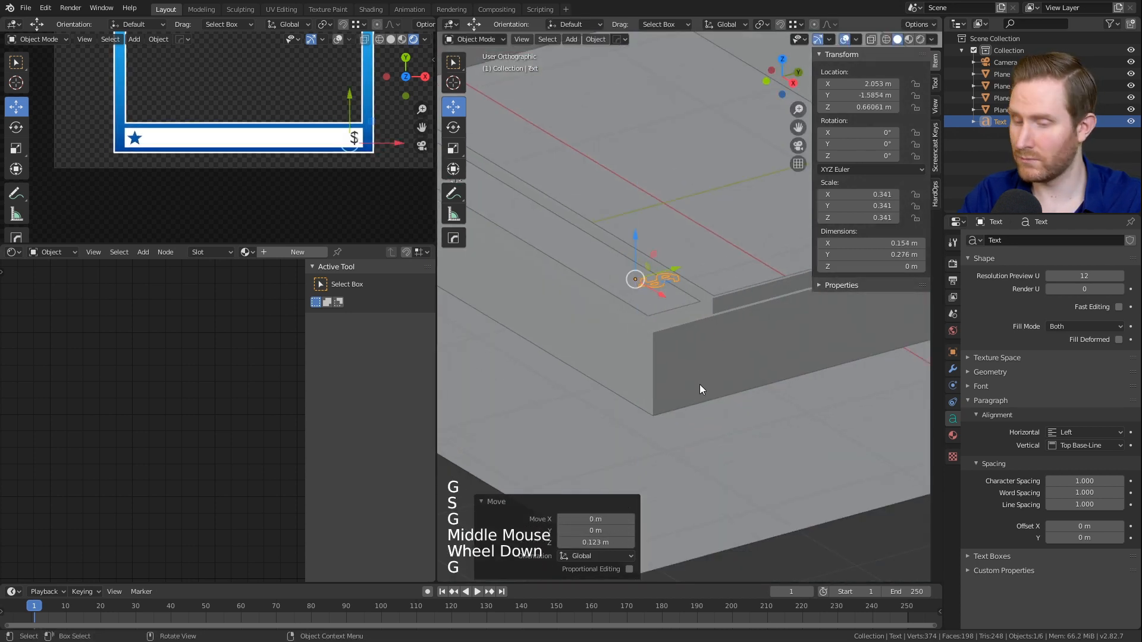
# Step: In top view, shrink the dollar sign to a scale of about 0.331 and fine-tune its position in the bar
pyautogui.press('KP_7')
pyautogui.scroll(2, 699, 384)
pyautogui.press('s')
pyautogui.click(856, 314)
pyautogui.press('g')
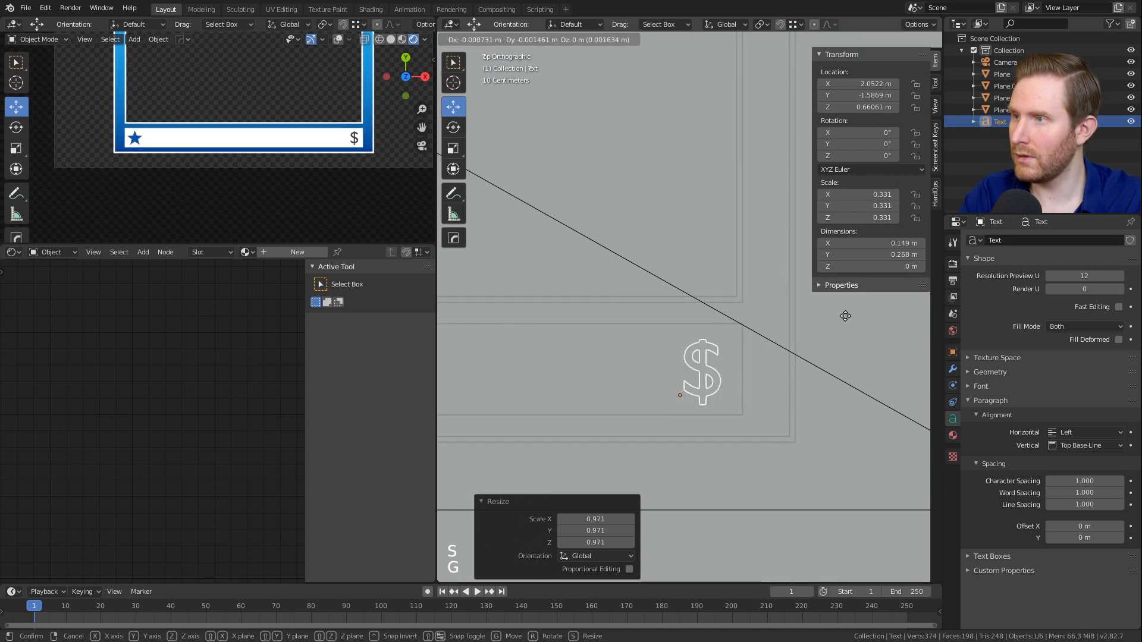
pyautogui.click(846, 312)
# Step: Convert the dollar sign text object to a mesh
pyautogui.scroll(-2, 793, 483)
pyautogui.scroll(3, 645, 290)
pyautogui.moveTo(794, 483); pyautogui.dragTo(746, 408, button='middle')
pyautogui.scroll(1, 745, 408)
pyautogui.scroll(-1, 746, 409)
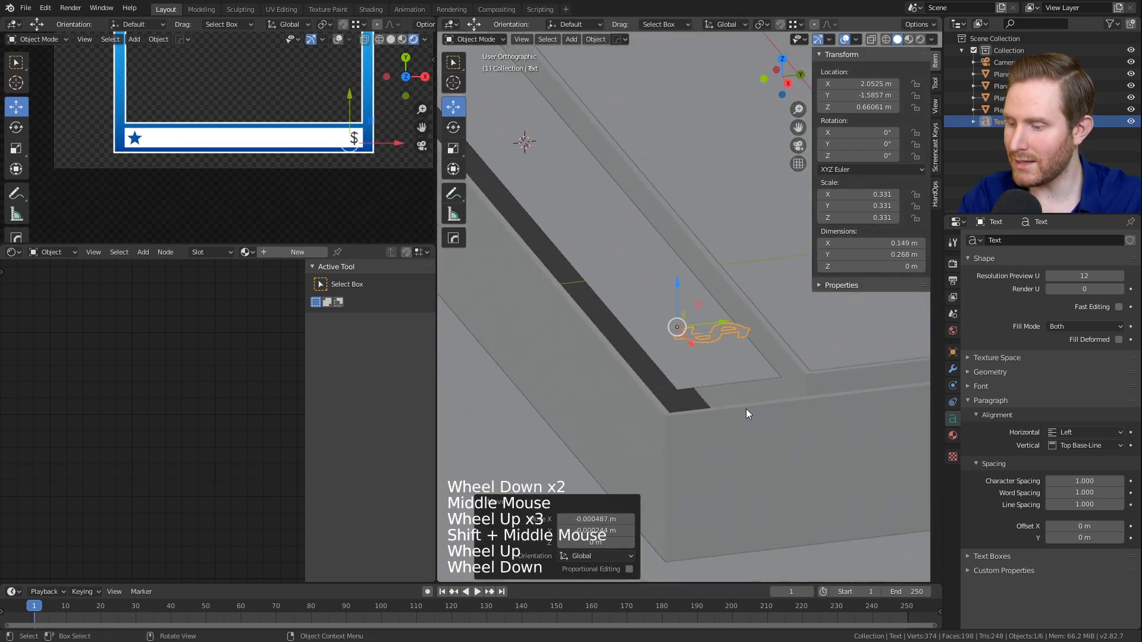
pyautogui.press('F3')
pyautogui.write('convert to')
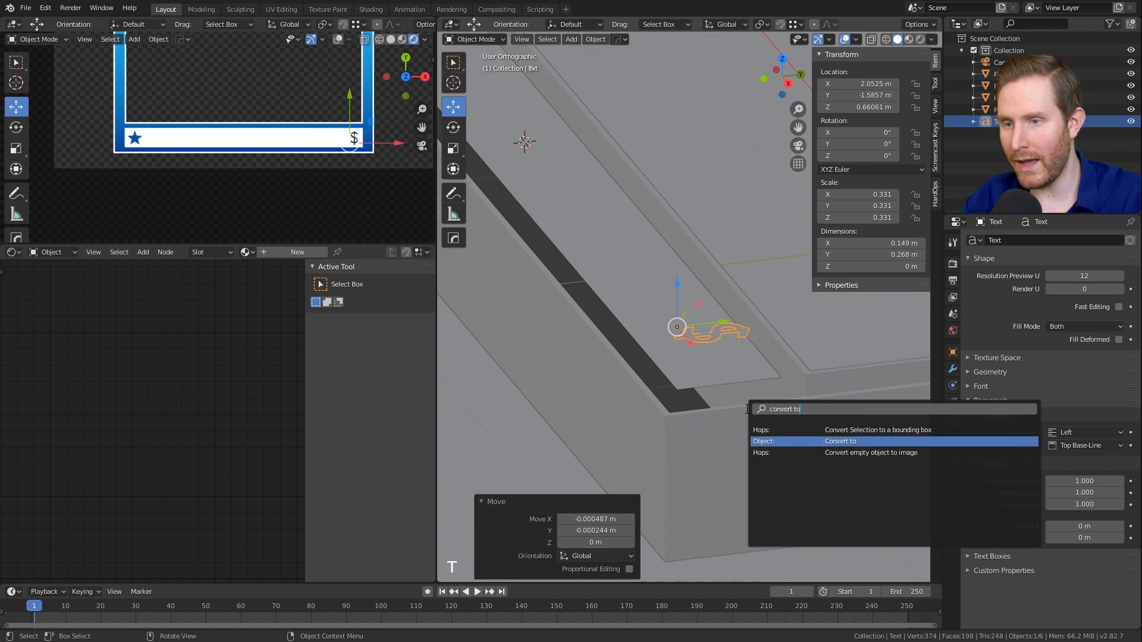
pyautogui.press('Return')
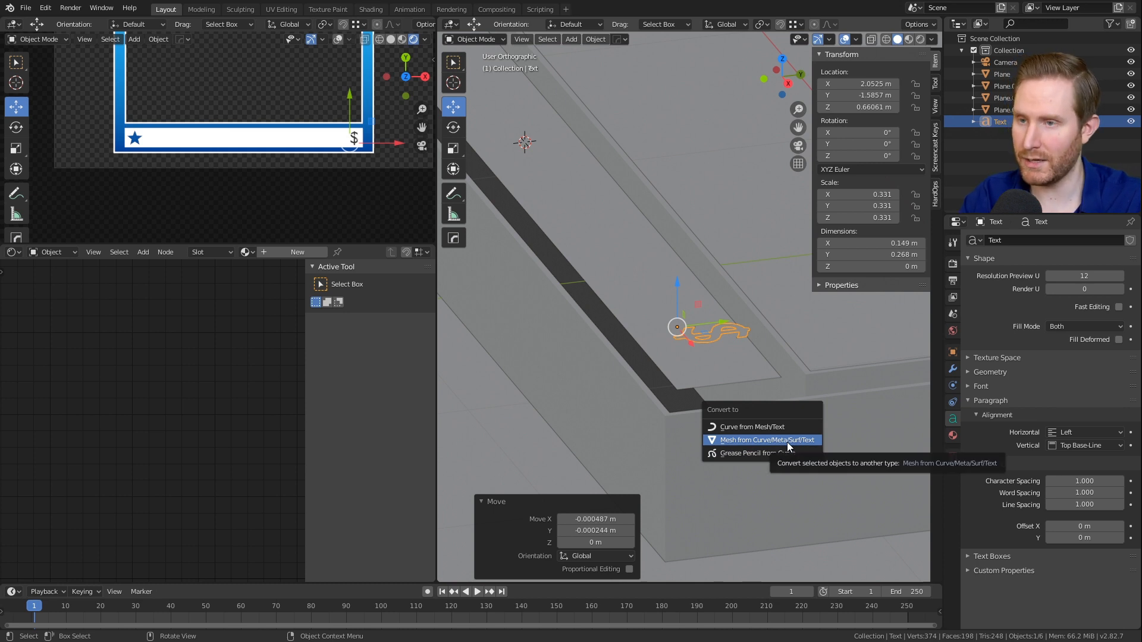
pyautogui.click(787, 441)
# Step: Extrude the whole dollar sign mesh about 0.226 m downward so it passes through the white bar
pyautogui.press('Tab')
pyautogui.scroll(5, 722, 356)
pyautogui.scroll(-3, 722, 356)
pyautogui.keyDown('shift'); pyautogui.moveTo(722, 356); pyautogui.dragTo(761, 318, button='middle'); pyautogui.keyUp('shift')
pyautogui.scroll(2, 727, 321)
pyautogui.scroll(-1, 767, 317)
pyautogui.press('a')
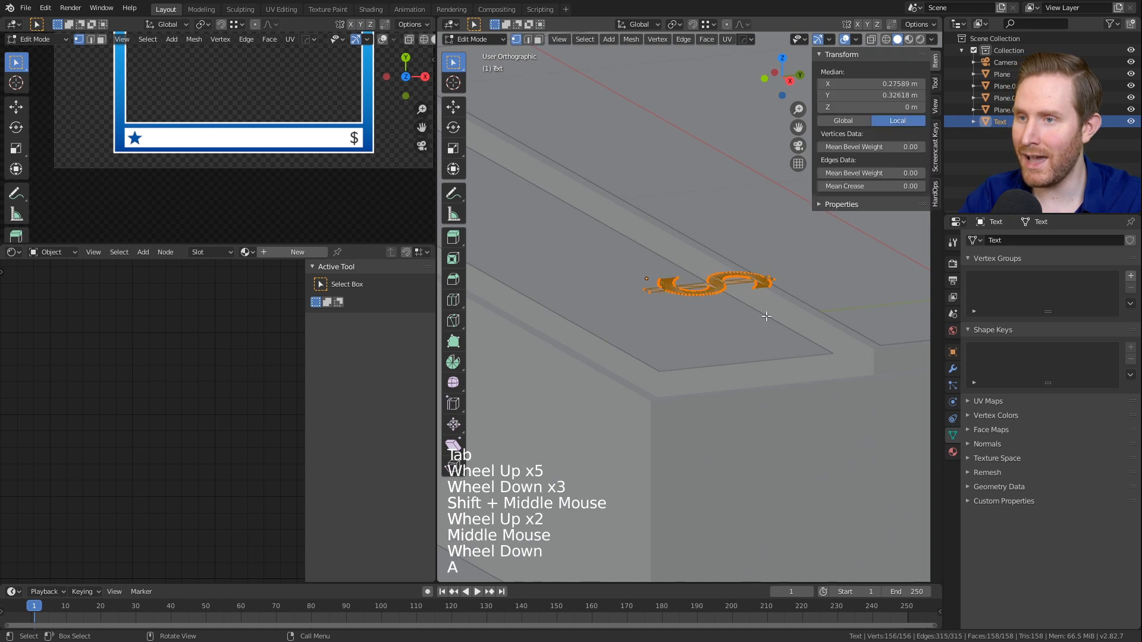
pyautogui.press('e')
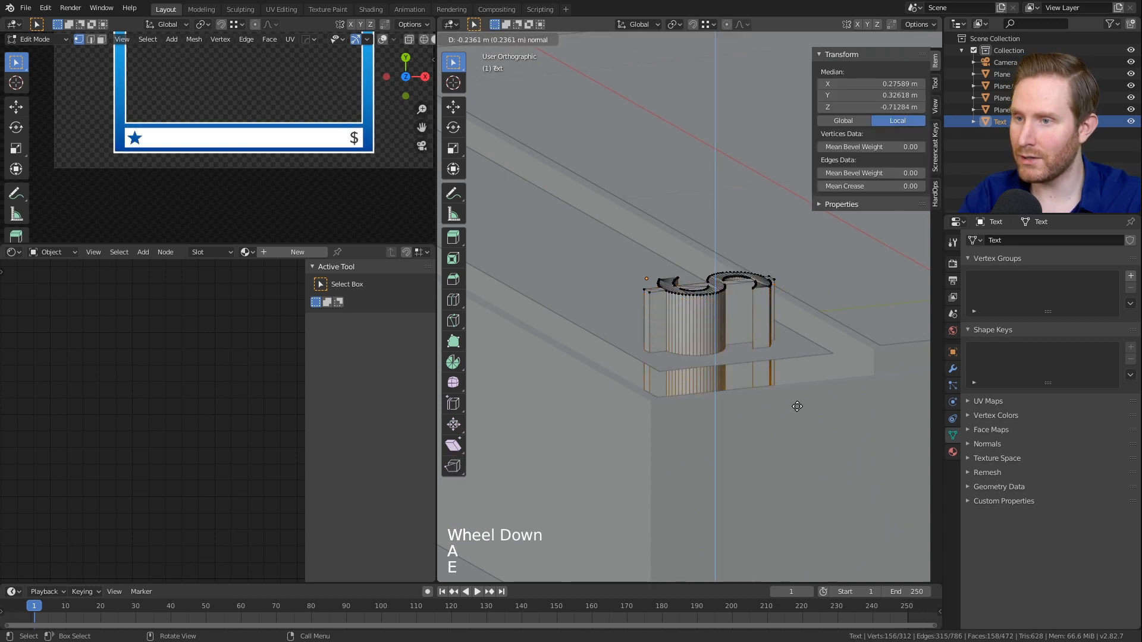
pyautogui.click(785, 395)
pyautogui.press('Tab')
# Step: Cut the dollar sign through the white bar with an applied Difference Boolean, and delete the dollar sign cutter object
pyautogui.scroll(-4, 615, 297)
pyautogui.click(620, 313)
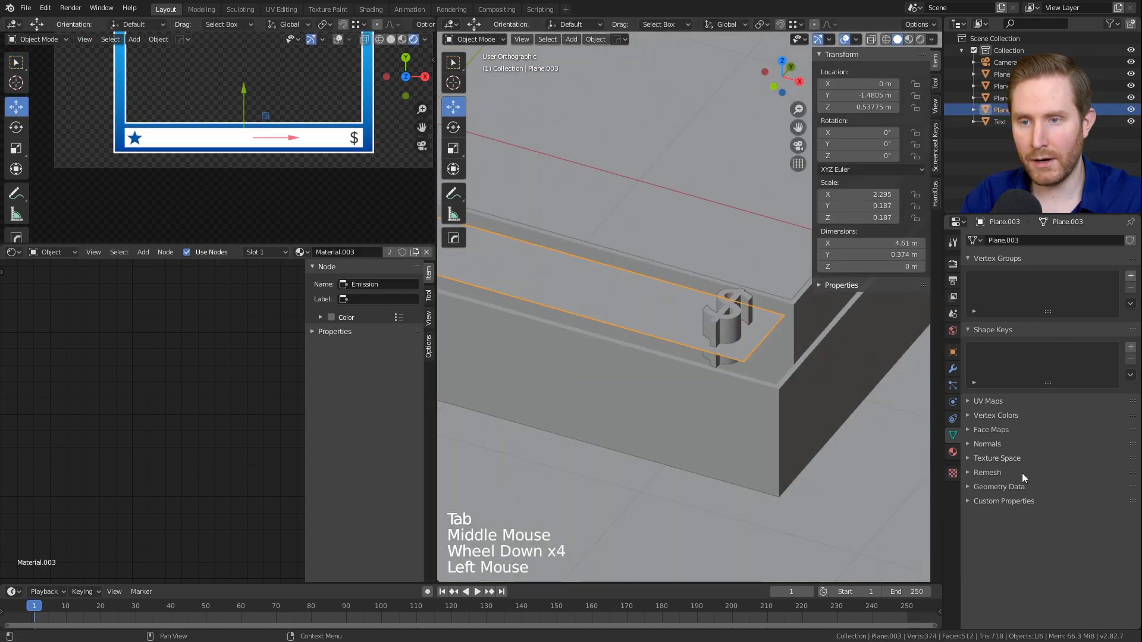
pyautogui.click(953, 369)
pyautogui.click(1023, 242)
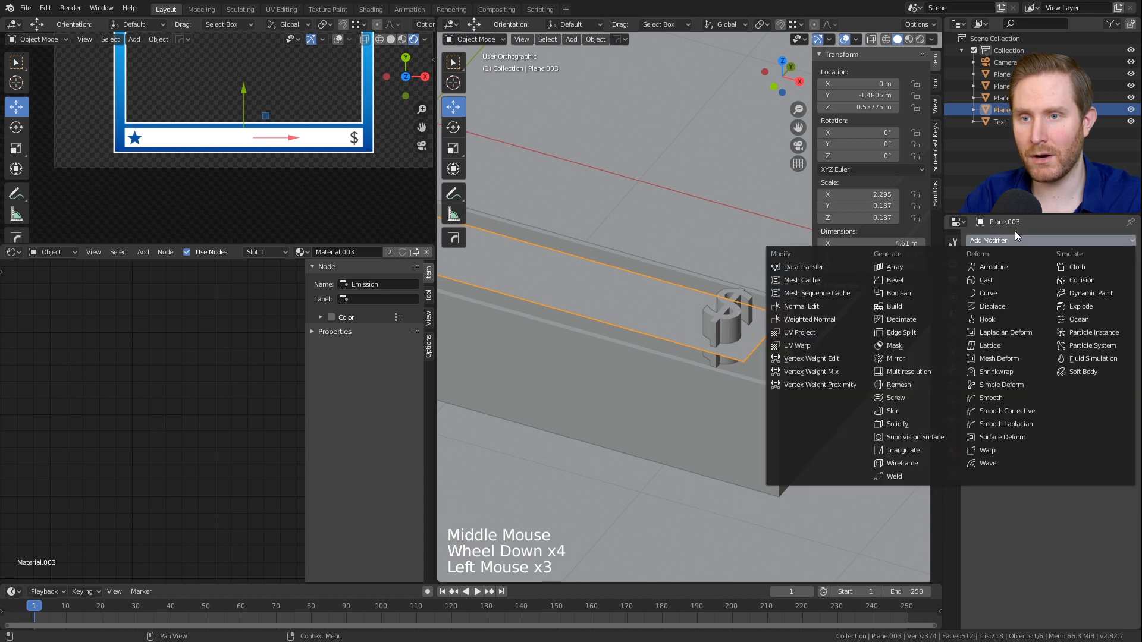
pyautogui.click(898, 293)
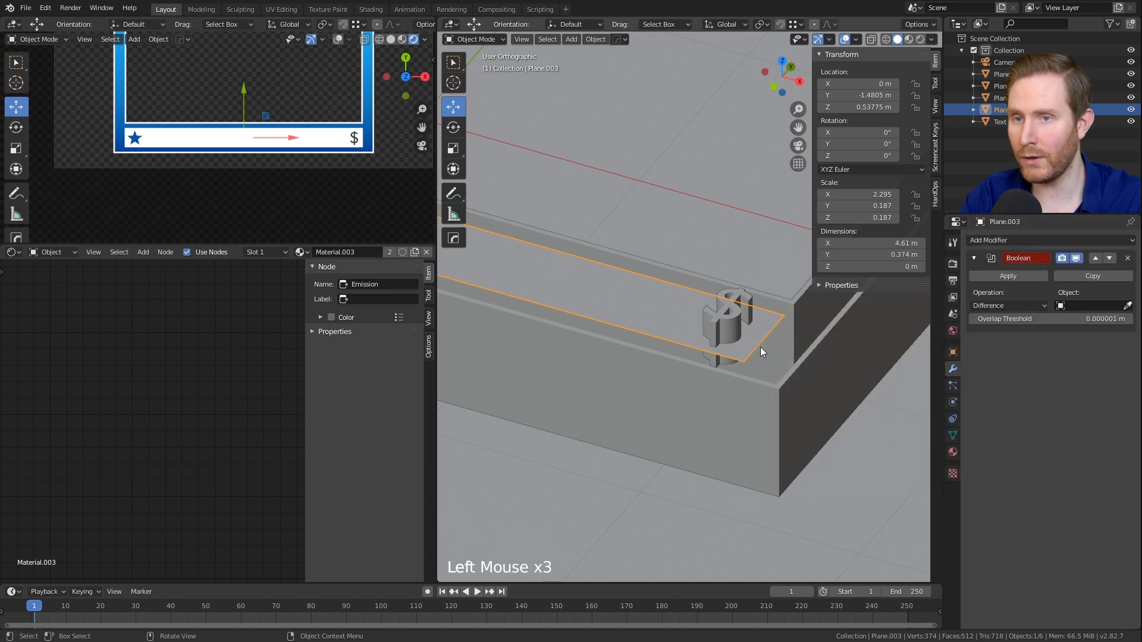
pyautogui.click(1128, 305)
pyautogui.click(719, 325)
pyautogui.click(1008, 276)
pyautogui.click(728, 315)
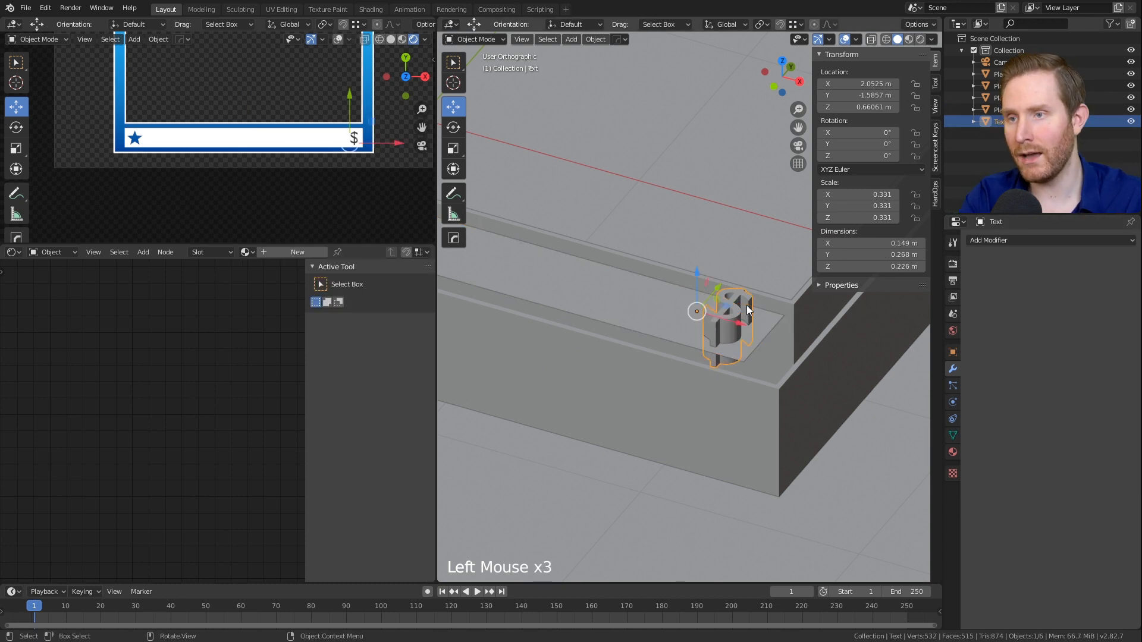
pyautogui.press('Delete')
# Step: View the whole overlay frame and locate the Images as Planes import option
pyautogui.scroll(-2, 692, 280)
pyautogui.scroll(-5, 326, 138)
pyautogui.keyDown('shift'); pyautogui.moveTo(248, 145); pyautogui.dragTo(272, 177, button='middle'); pyautogui.keyUp('shift')
pyautogui.scroll(3, 272, 177)
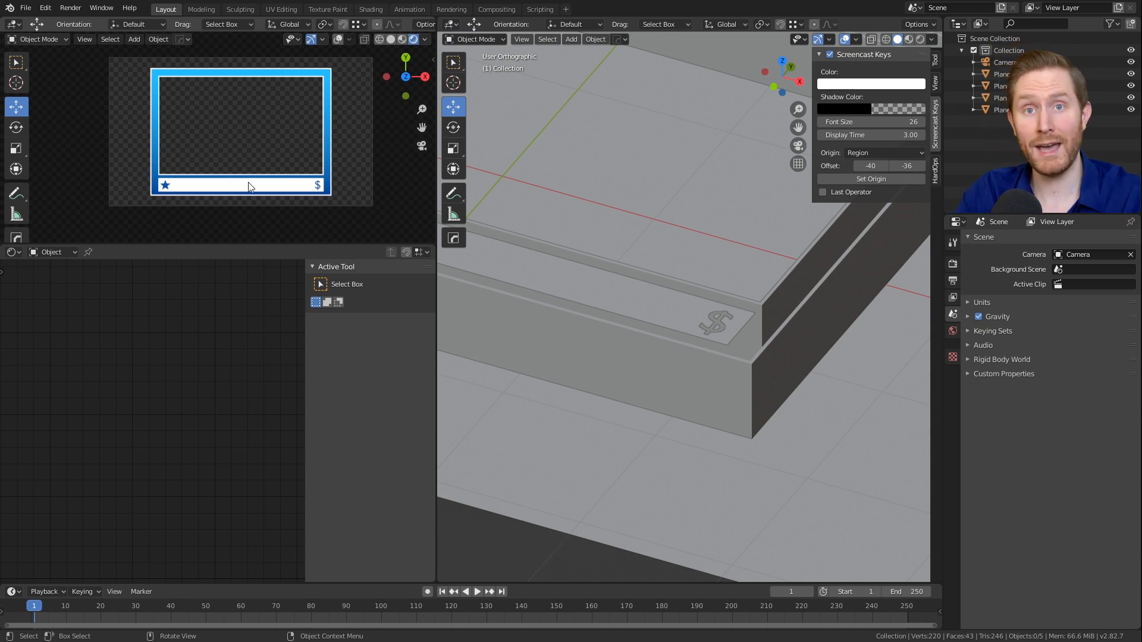
pyautogui.click(27, 9)
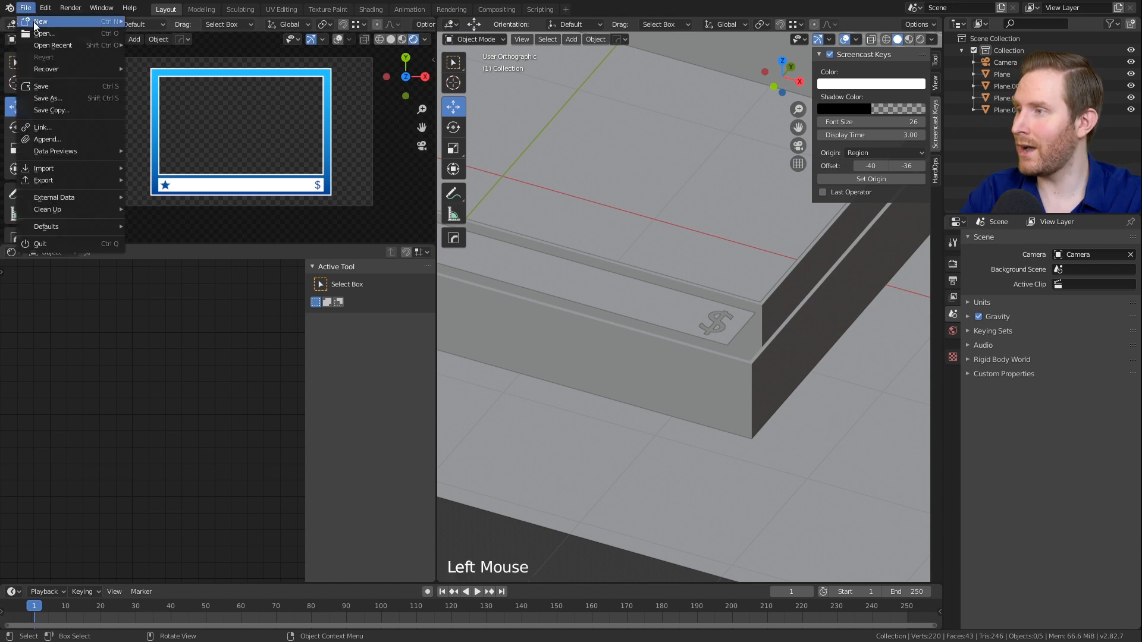
pyautogui.moveTo(56, 166)
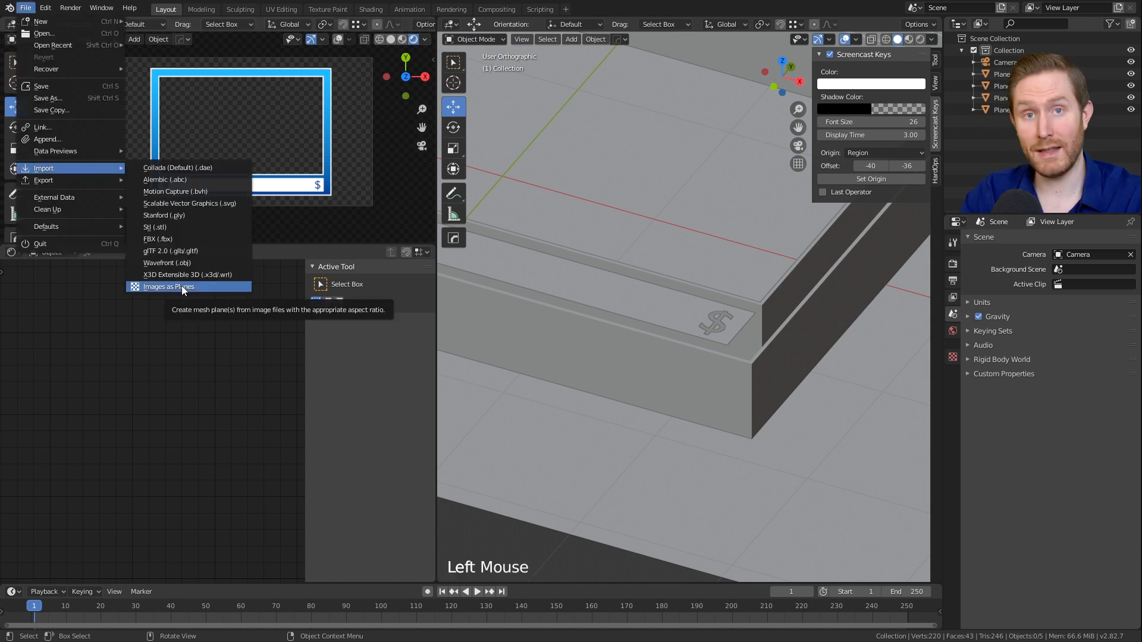
pyautogui.click(181, 287)
# Step: Search the add-on preferences for "images as" to check that Import Images as Planes is enabled
pyautogui.click(43, 12)
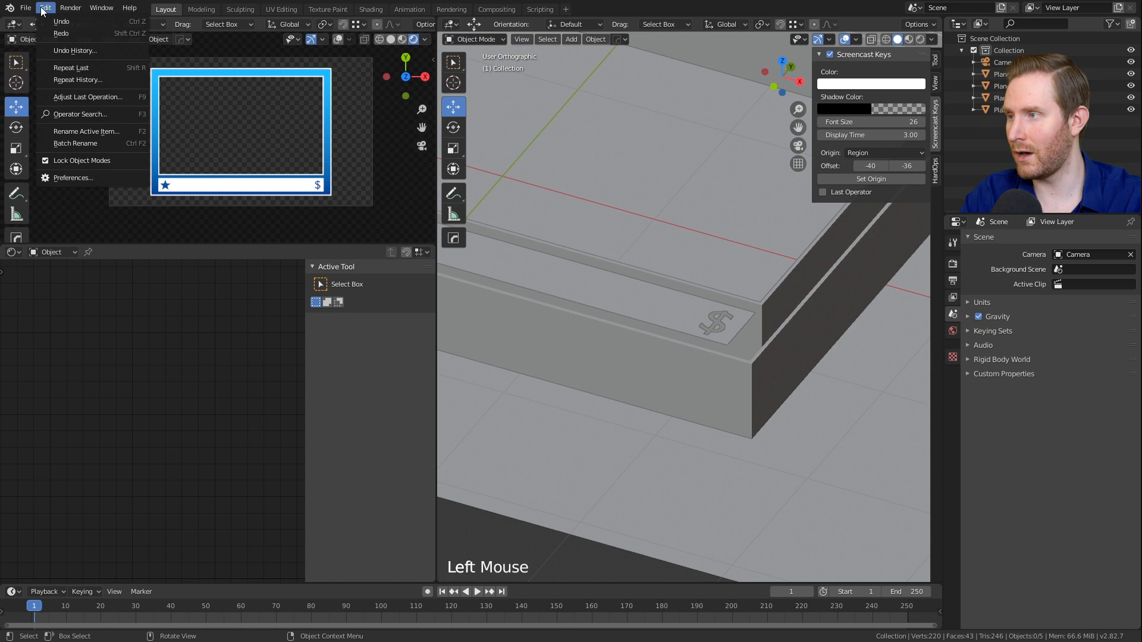
pyautogui.click(69, 179)
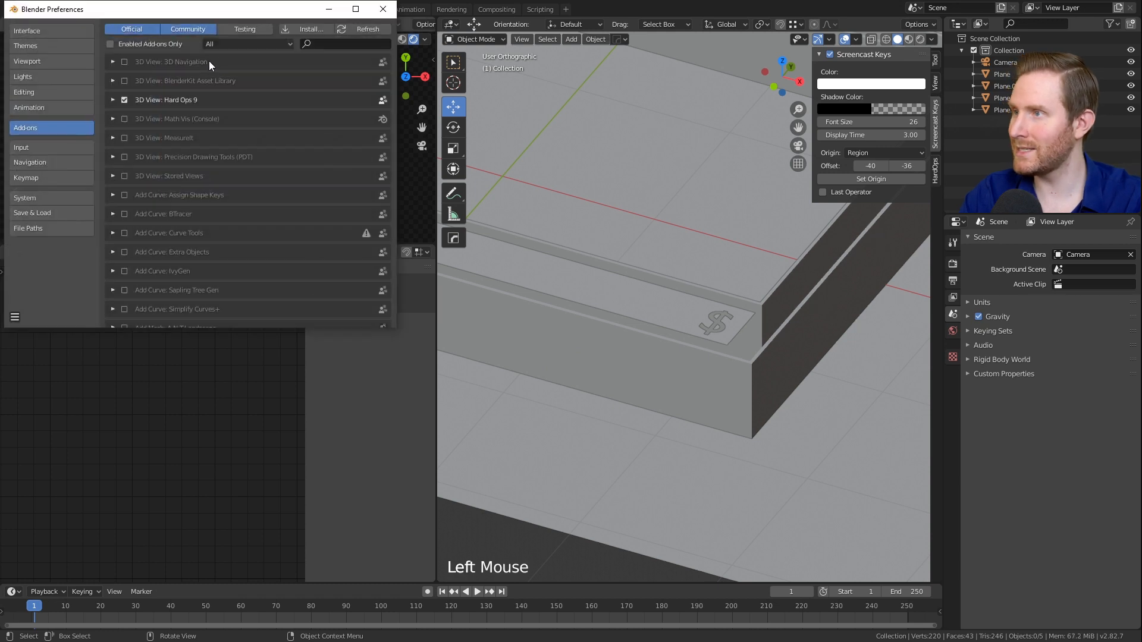
pyautogui.click(329, 46)
pyautogui.write('images as')
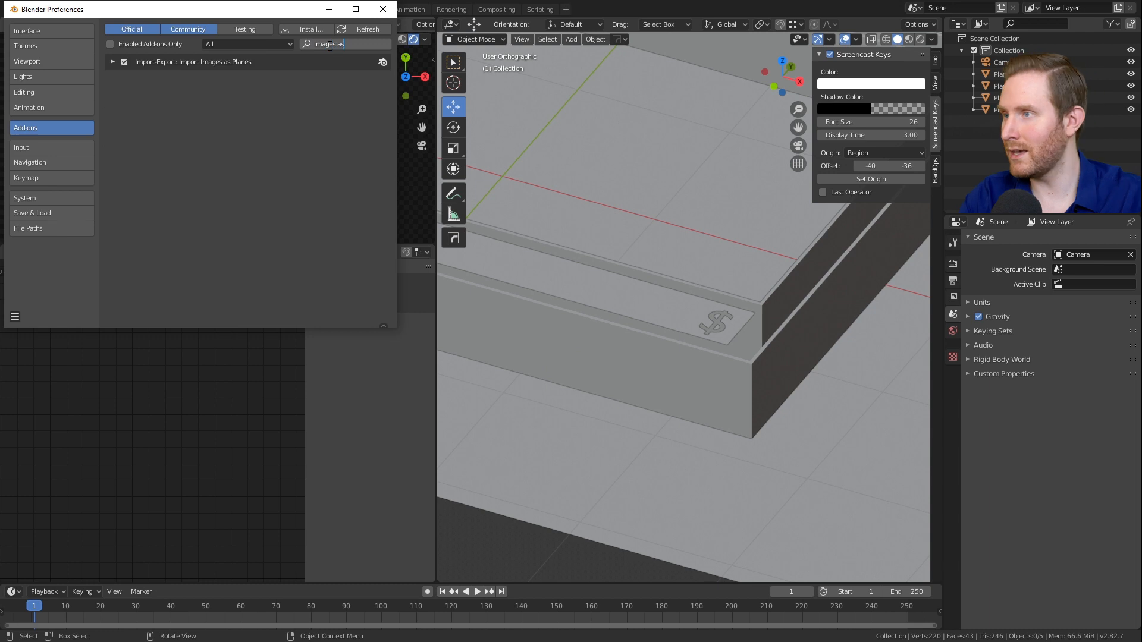
pyautogui.click(382, 17)
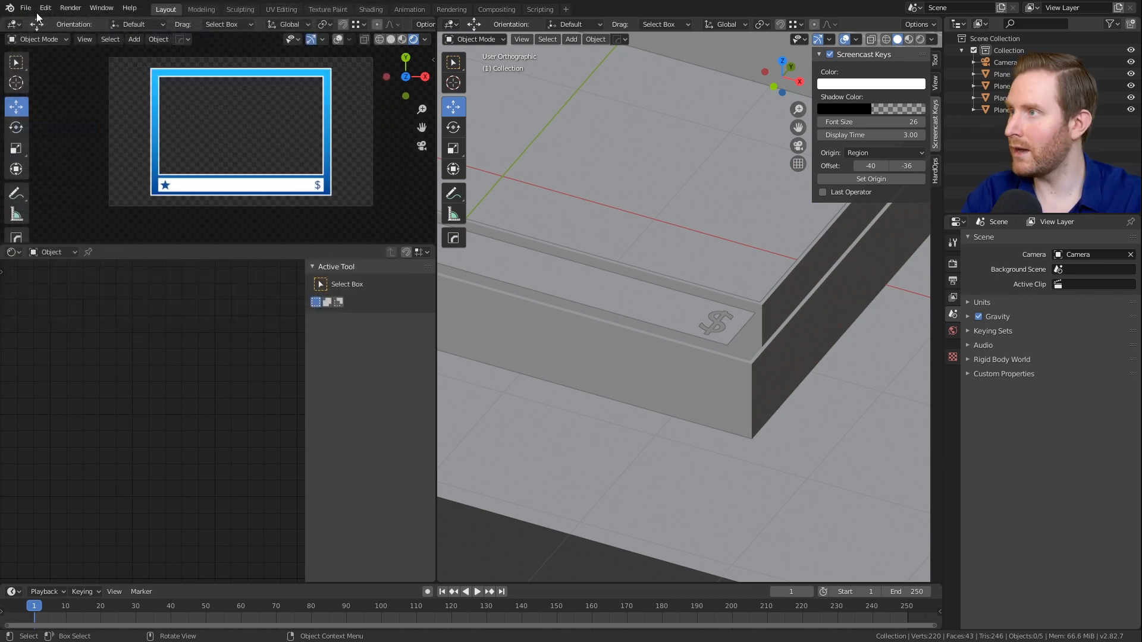
# Step: Import FishLogo.png from the Working folder of 016_HowToCameraOverlay as an image plane
pyautogui.click(24, 8)
pyautogui.moveTo(66, 173)
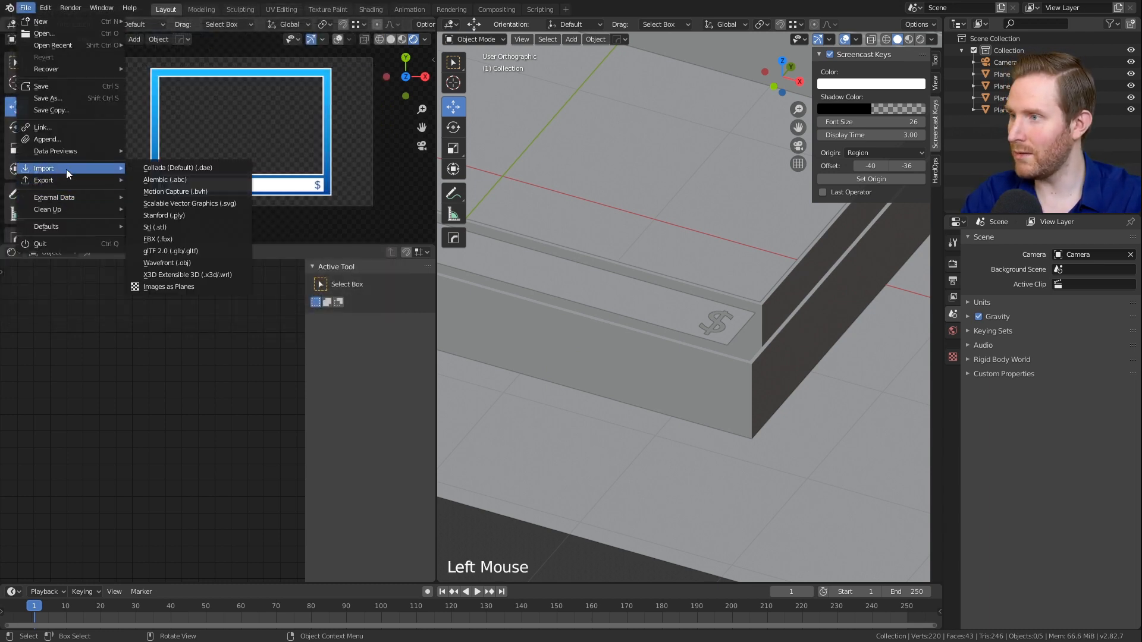
pyautogui.click(162, 287)
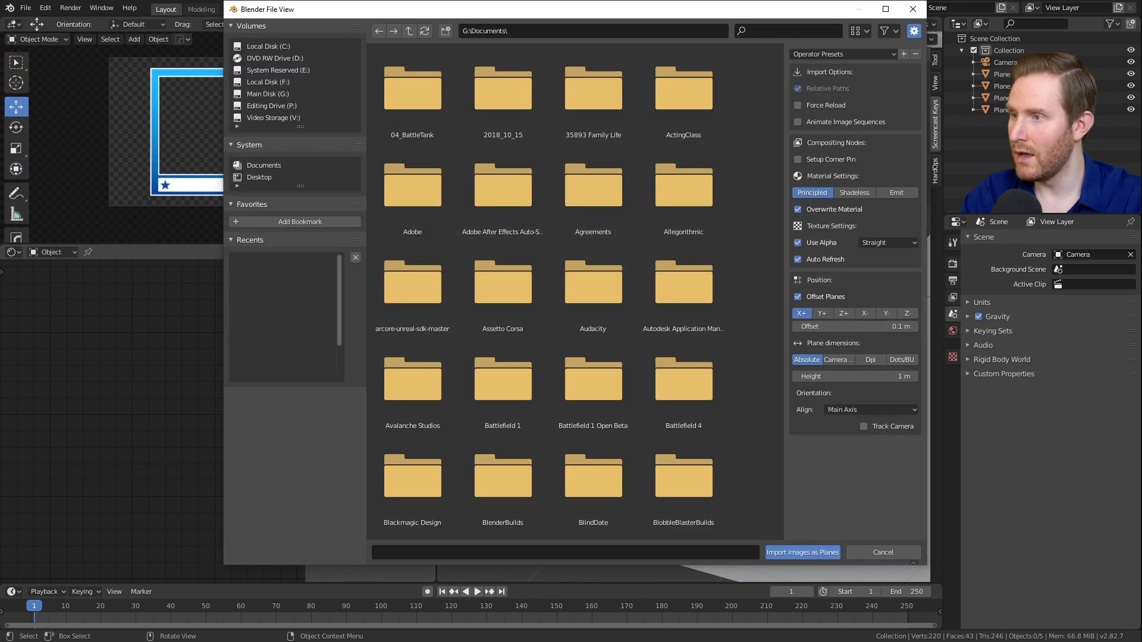
pyautogui.click(286, 271)
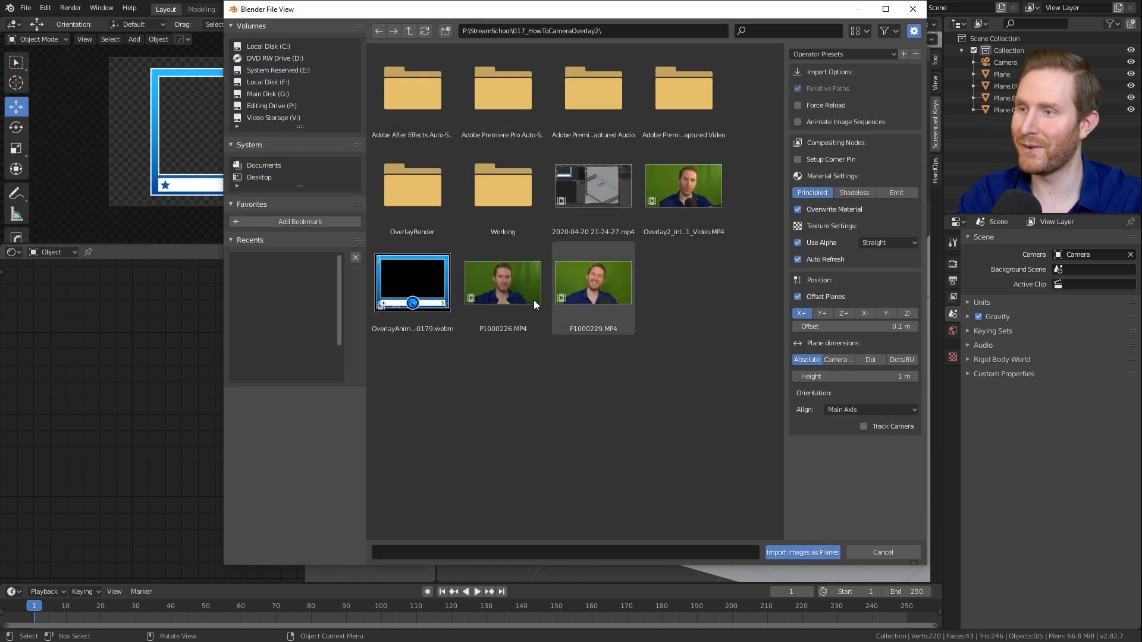
pyautogui.click(409, 31)
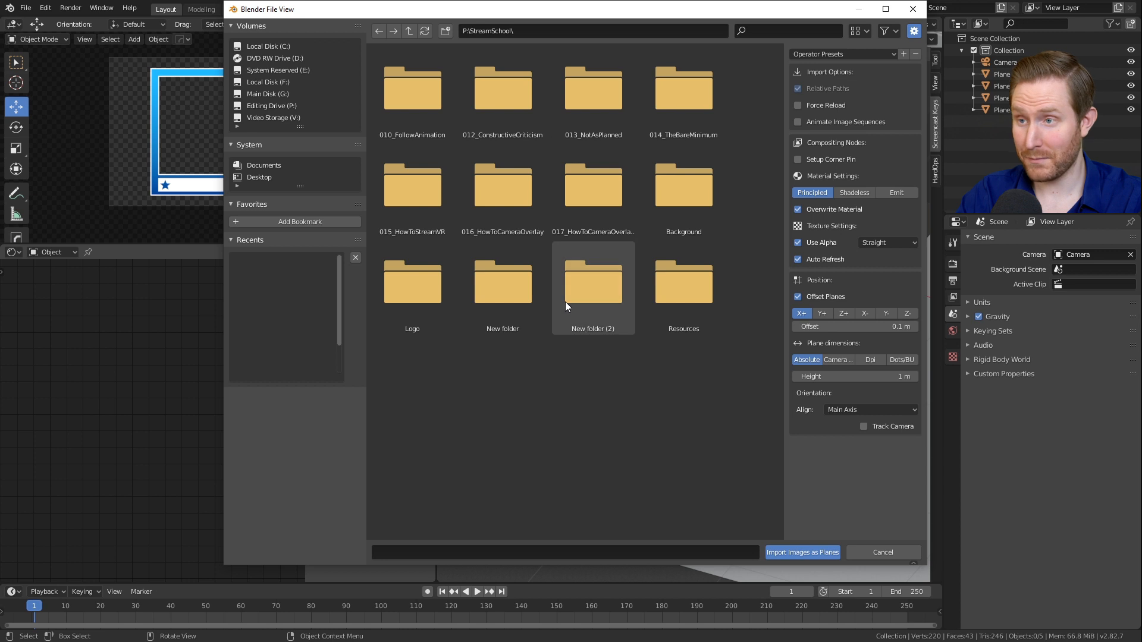
pyautogui.doubleClick(501, 199)
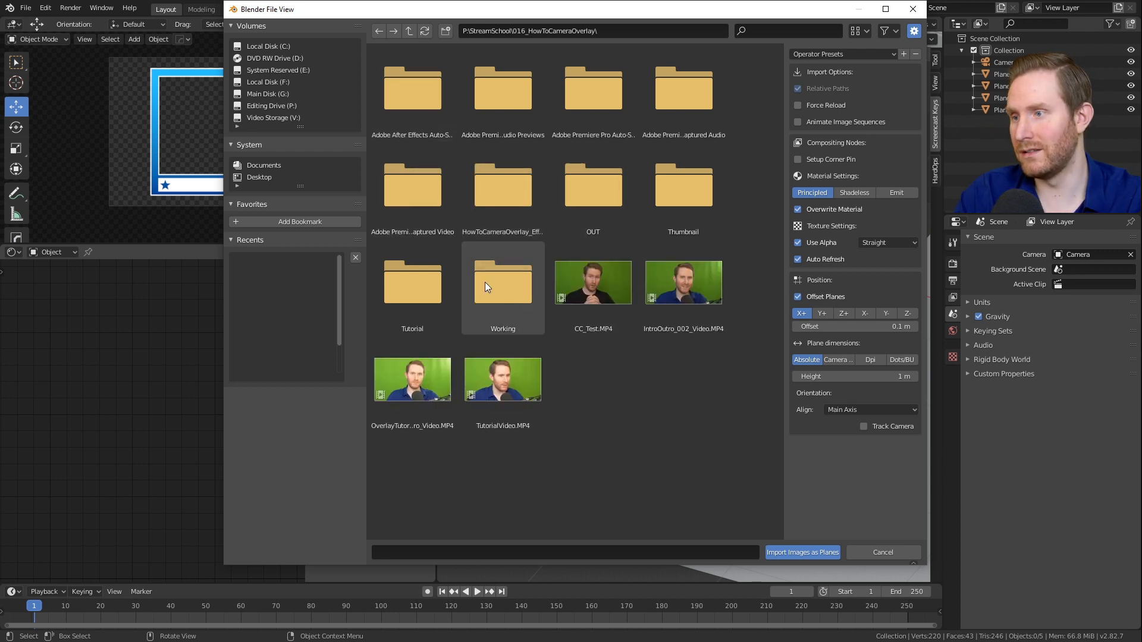
pyautogui.doubleClick(517, 285)
pyautogui.doubleClick(413, 113)
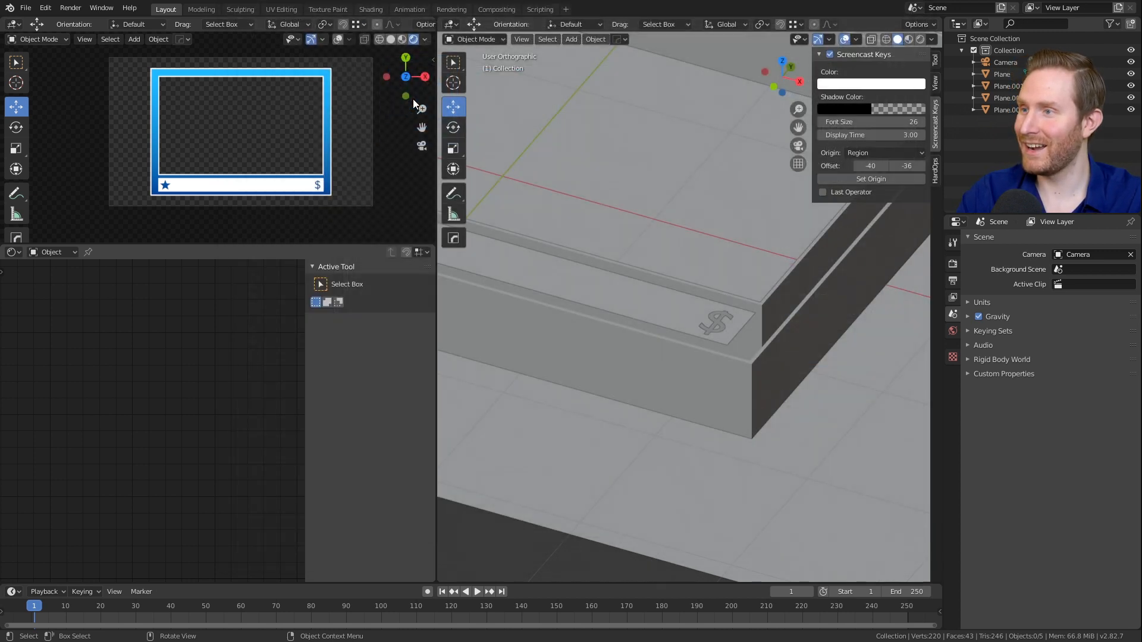
# Step: Inspect the imported FishLogo plane on the overlay and delete it
pyautogui.scroll(-4, 268, 164)
pyautogui.scroll(5, 245, 182)
pyautogui.keyDown('shift'); pyautogui.moveTo(245, 182); pyautogui.dragTo(258, 130, button='middle'); pyautogui.keyUp('shift')
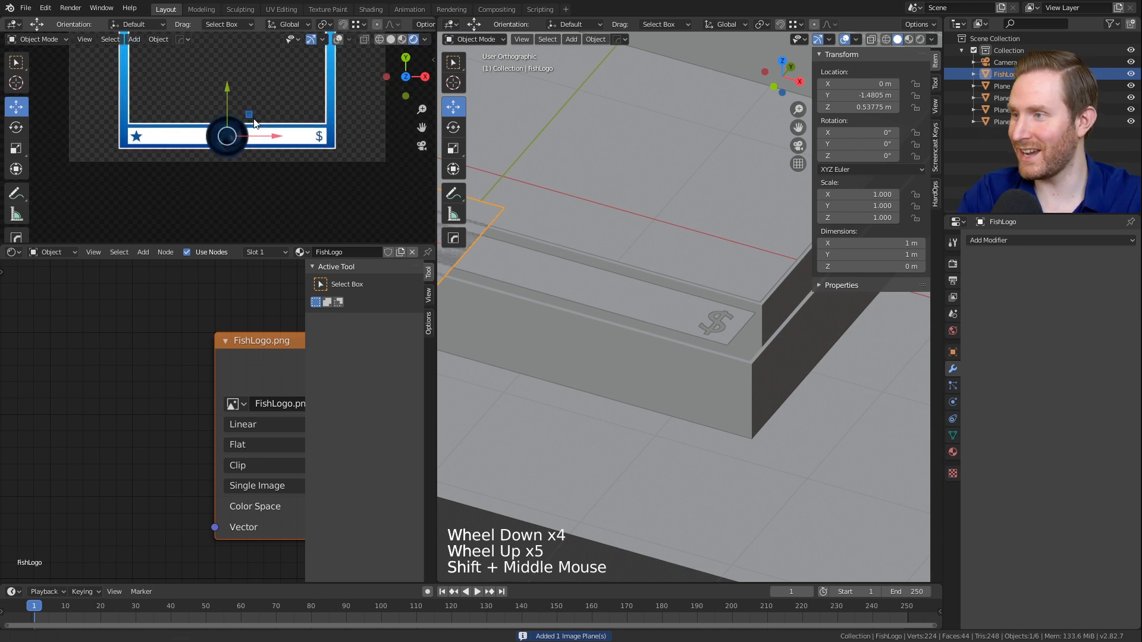
pyautogui.scroll(5, 259, 144)
pyautogui.press('Delete')
# Step: Import FishLogo.png from the Working folder of 016_HowToCameraOverlay as an image plane with an Emit material
pyautogui.click(27, 7)
pyautogui.moveTo(58, 169)
pyautogui.click(188, 276)
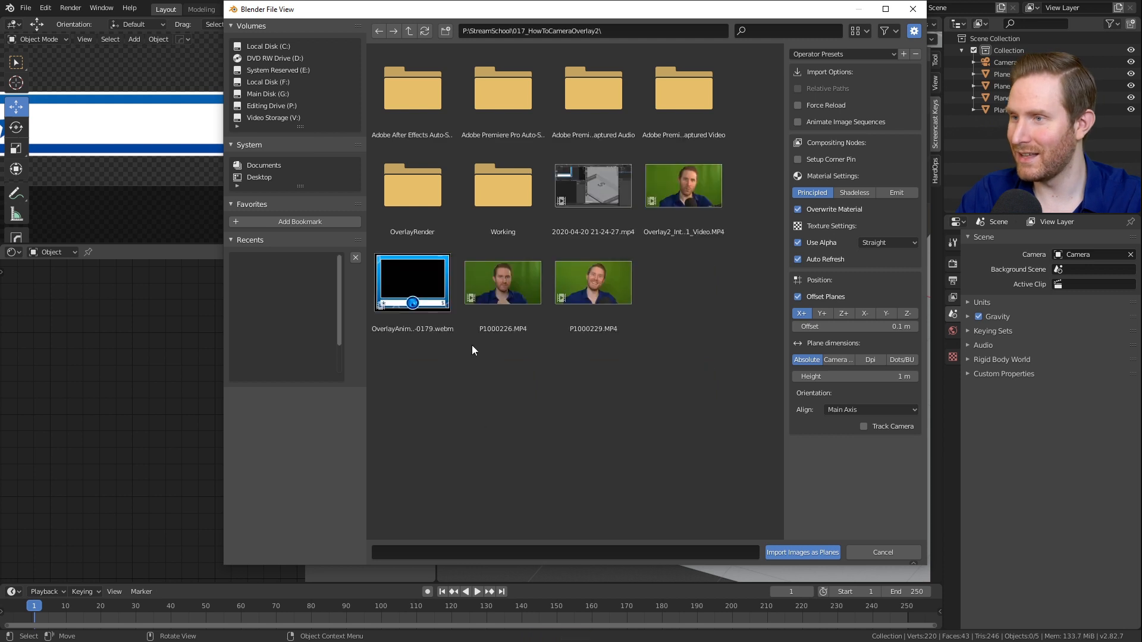
pyautogui.click(409, 31)
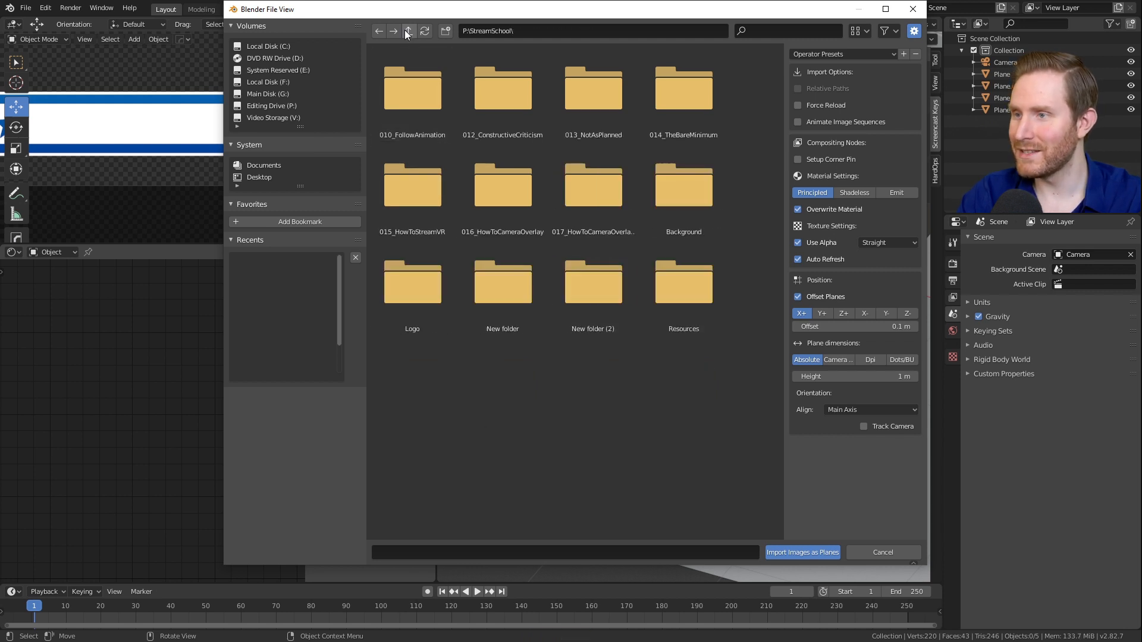
pyautogui.doubleClick(485, 204)
pyautogui.doubleClick(700, 197)
pyautogui.click(410, 77)
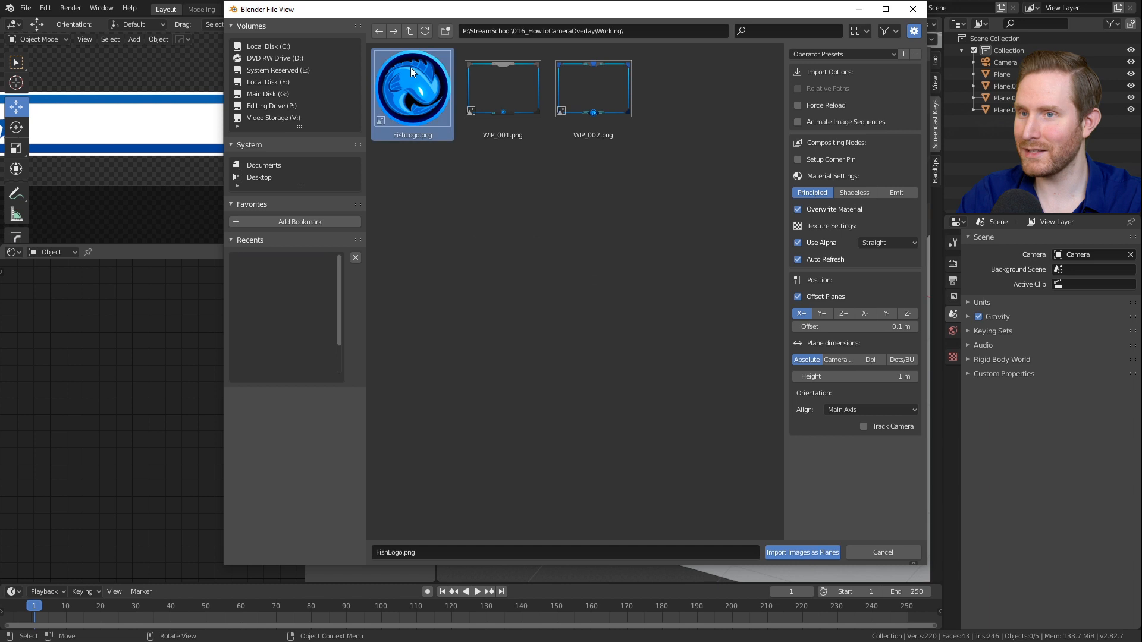
pyautogui.click(894, 193)
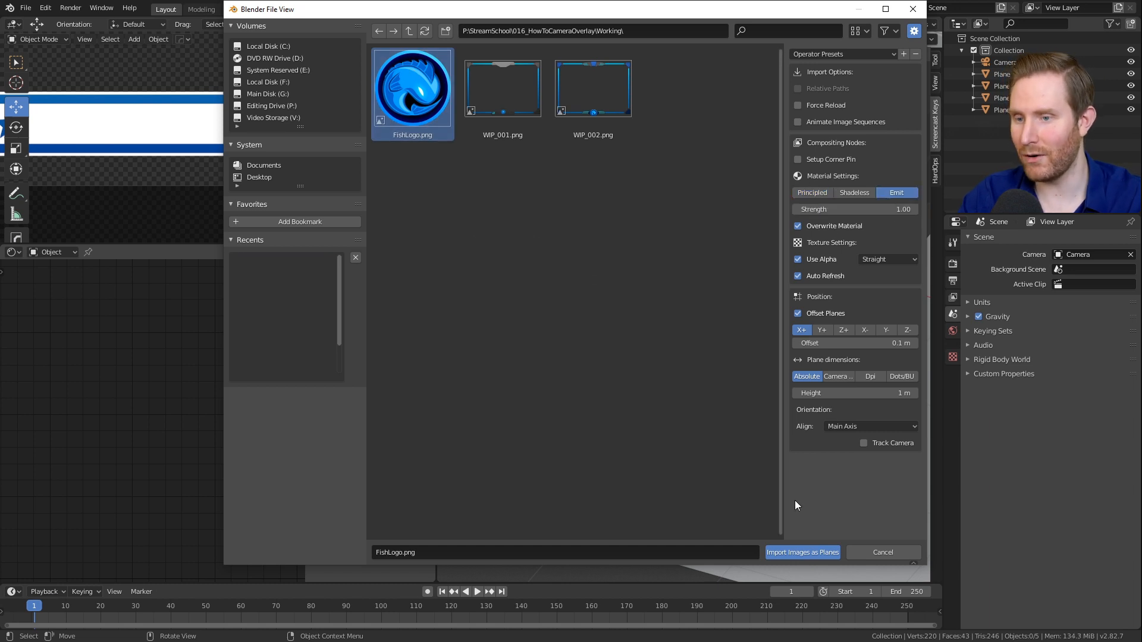
pyautogui.click(802, 552)
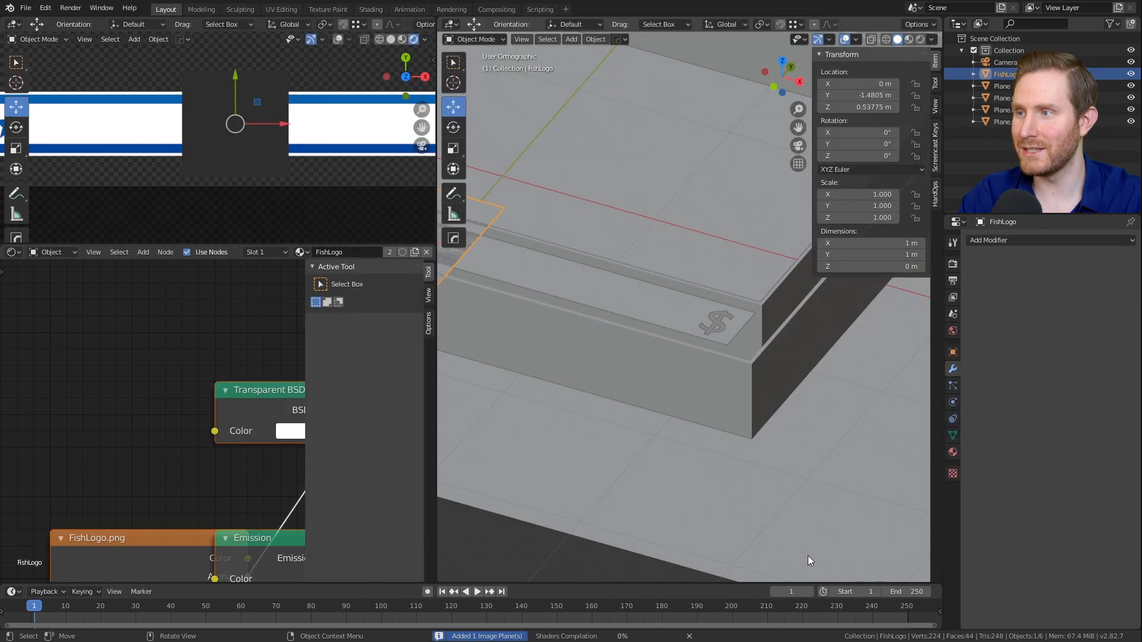
# Step: Raise the FishLogo plane about 0.104 m along Z above the lower bar
pyautogui.scroll(-4, 748, 294)
pyautogui.scroll(-1, 228, 109)
pyautogui.keyDown('shift'); pyautogui.moveTo(589, 268); pyautogui.dragTo(677, 362, button='middle'); pyautogui.keyUp('shift')
pyautogui.scroll(2, 659, 299)
pyautogui.press('KP_7')
pyautogui.press('g')
pyautogui.click(666, 276)
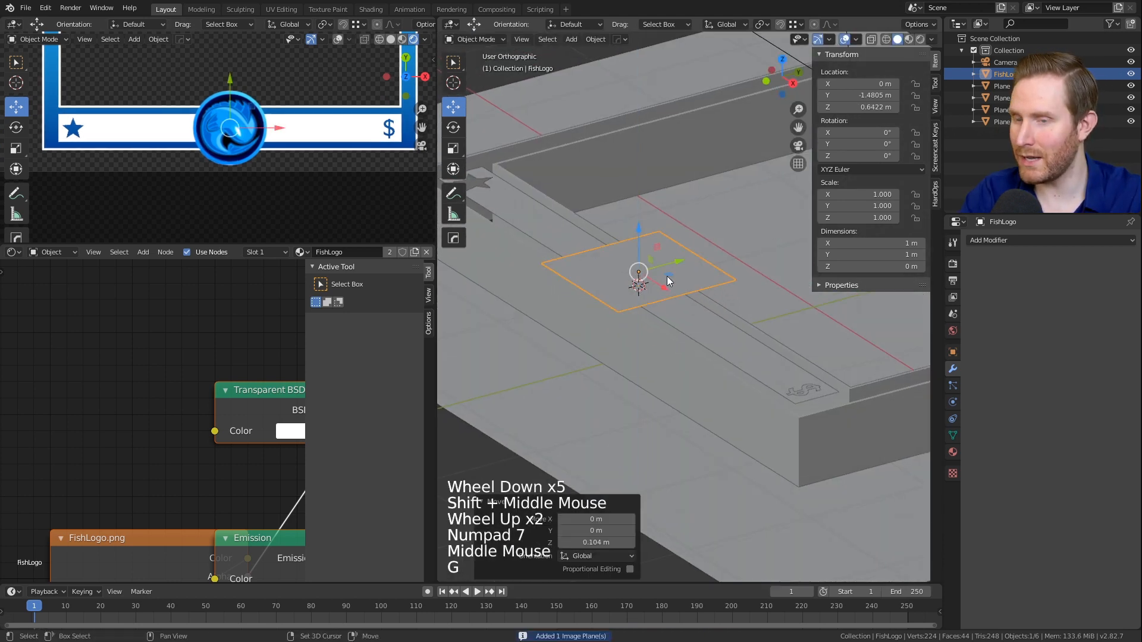
# Step: Scale the FishLogo plane uniformly to about 0.855, checking its size on the lower bar from the top view
pyautogui.press('KP_7')
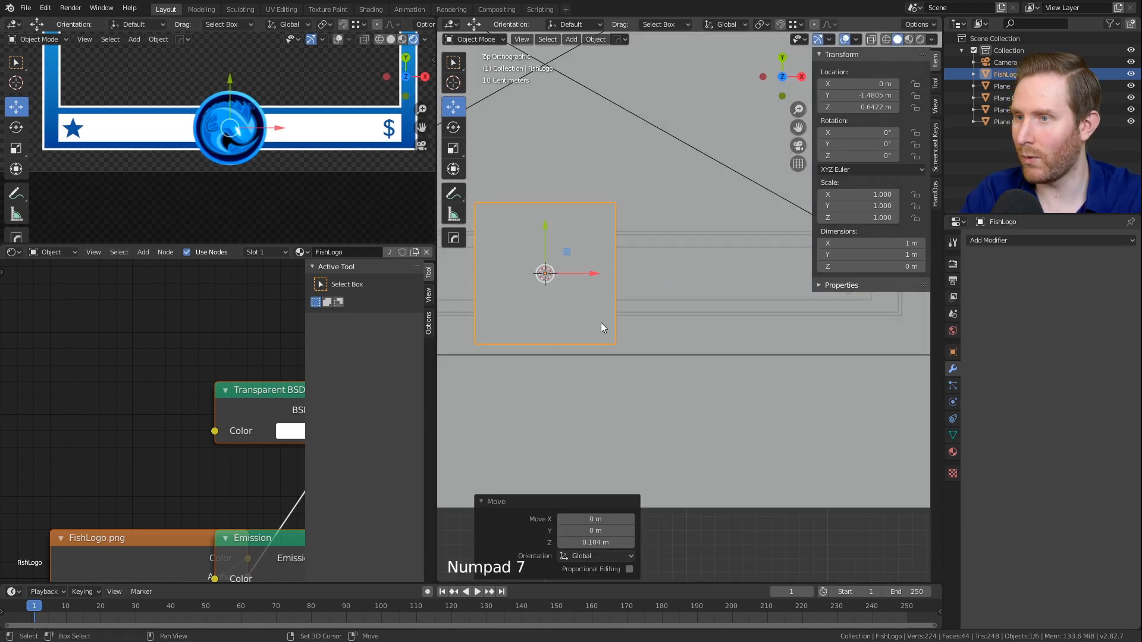
pyautogui.keyDown('shift'); pyautogui.moveTo(600, 322); pyautogui.dragTo(773, 391, button='middle'); pyautogui.keyUp('shift')
pyautogui.scroll(3, 773, 392)
pyautogui.press('s')
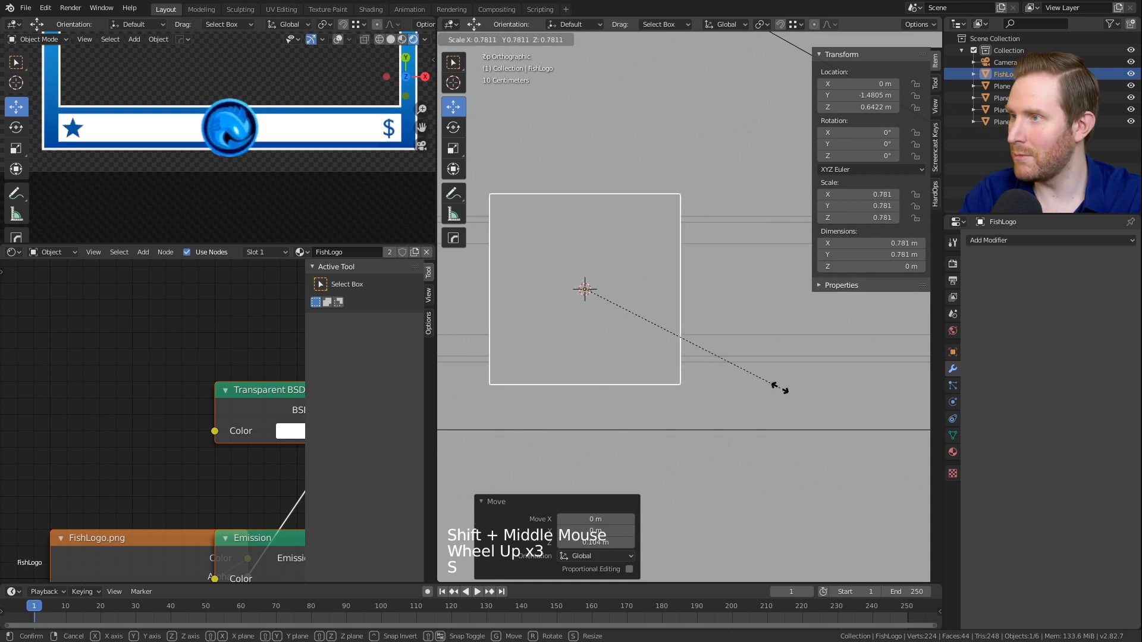
pyautogui.click(783, 389)
pyautogui.keyDown('shift'); pyautogui.moveTo(709, 377); pyautogui.dragTo(753, 380, button='middle'); pyautogui.keyUp('shift')
pyautogui.press('s')
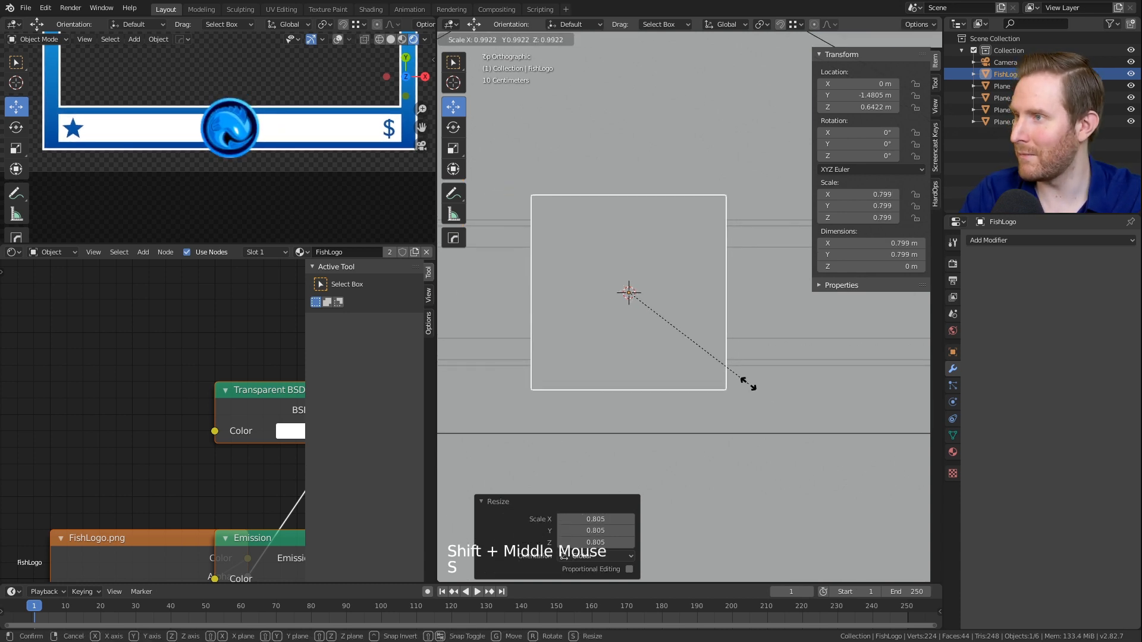
pyautogui.click(757, 389)
pyautogui.keyDown('shift'); pyautogui.moveTo(757, 389); pyautogui.dragTo(744, 362, button='middle'); pyautogui.keyUp('shift')
pyautogui.scroll(-3, 738, 348)
pyautogui.scroll(2, 718, 301)
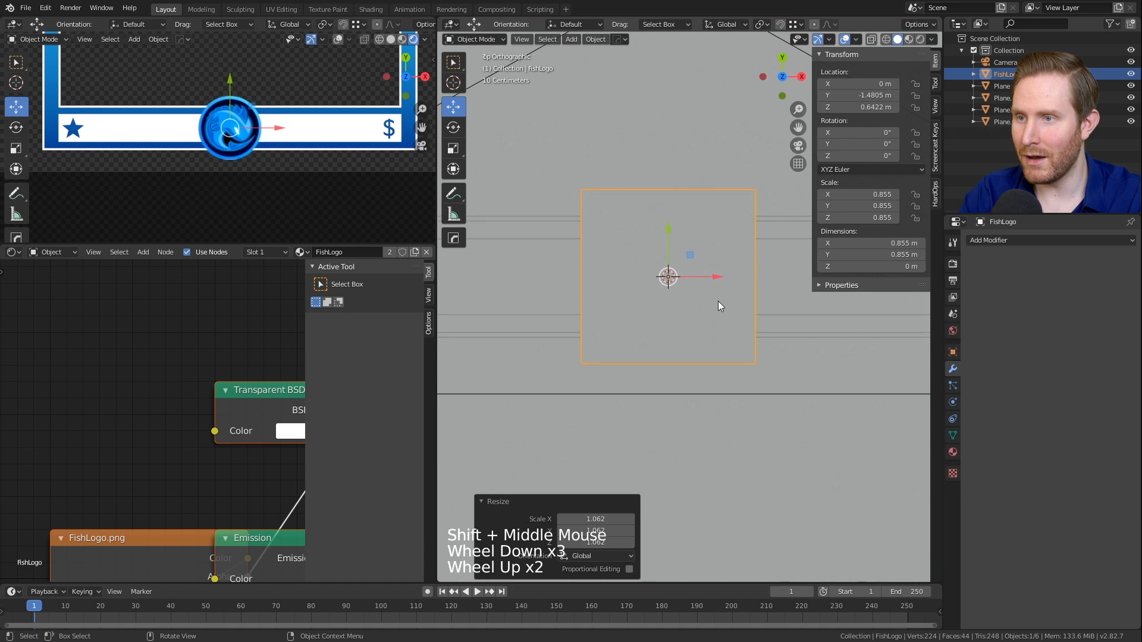
pyautogui.scroll(-3, 710, 273)
# Step: Snap the 3D cursor to the FishLogo plane and raise the plane about 0.334 m along Z
pyautogui.hotkey('shift', 's')
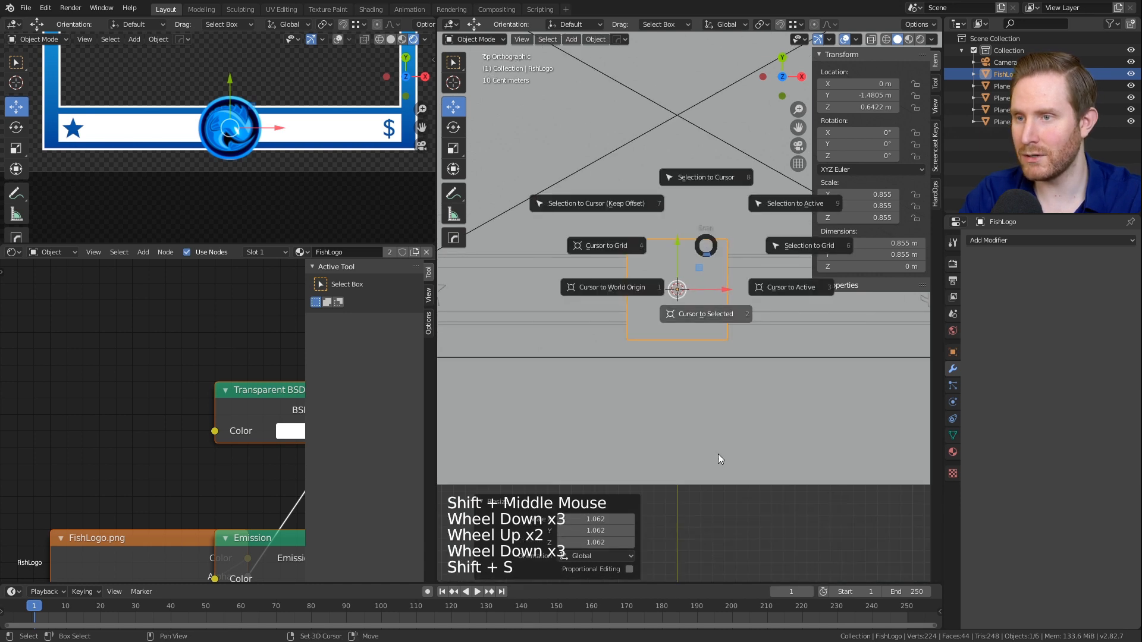
pyautogui.moveTo(741, 446); pyautogui.dragTo(699, 373, button='middle')
pyautogui.scroll(2, 733, 373)
pyautogui.moveTo(704, 287); pyautogui.dragTo(705, 235)
pyautogui.scroll(-3, 722, 341)
pyautogui.moveTo(723, 341); pyautogui.dragTo(748, 344, button='middle')
pyautogui.scroll(2, 747, 344)
# Step: Add a mesh circle with 64 vertices at the 3D cursor, beneath the logo plane
pyautogui.hotkey('shift', 'a')
pyautogui.moveTo(734, 297)
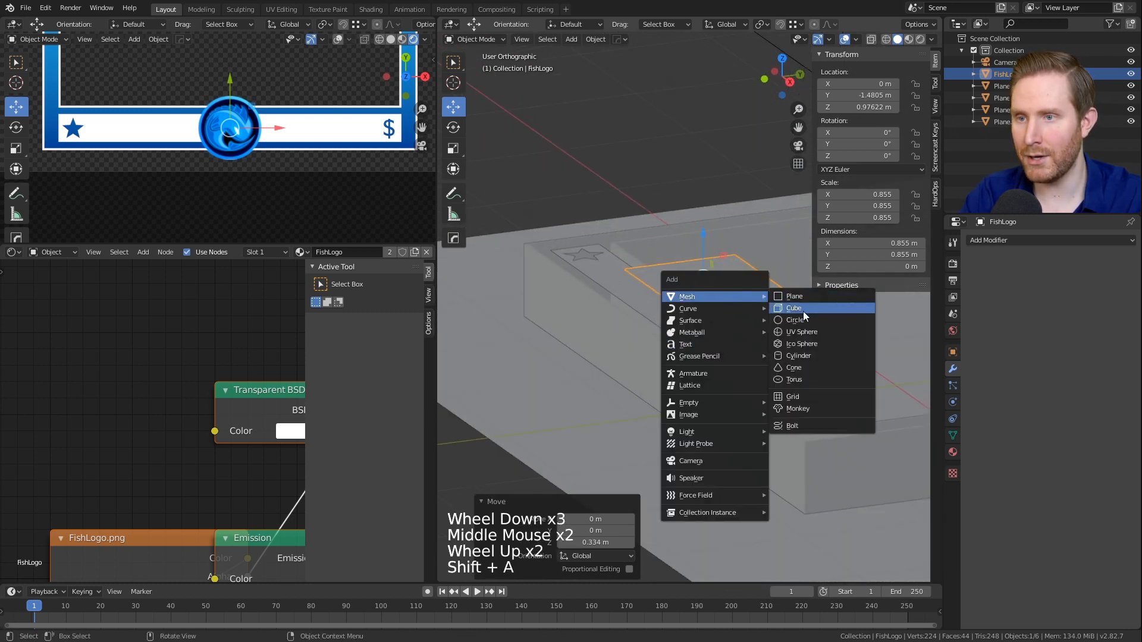
pyautogui.click(800, 320)
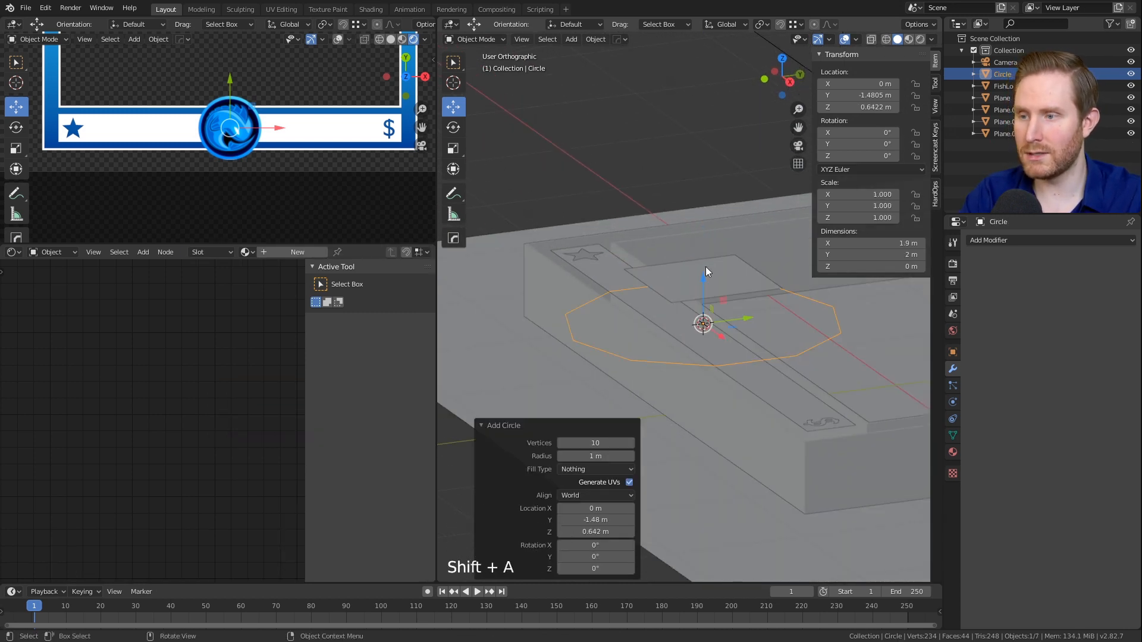
pyautogui.click(580, 443)
pyautogui.write('64')
pyautogui.press('Return')
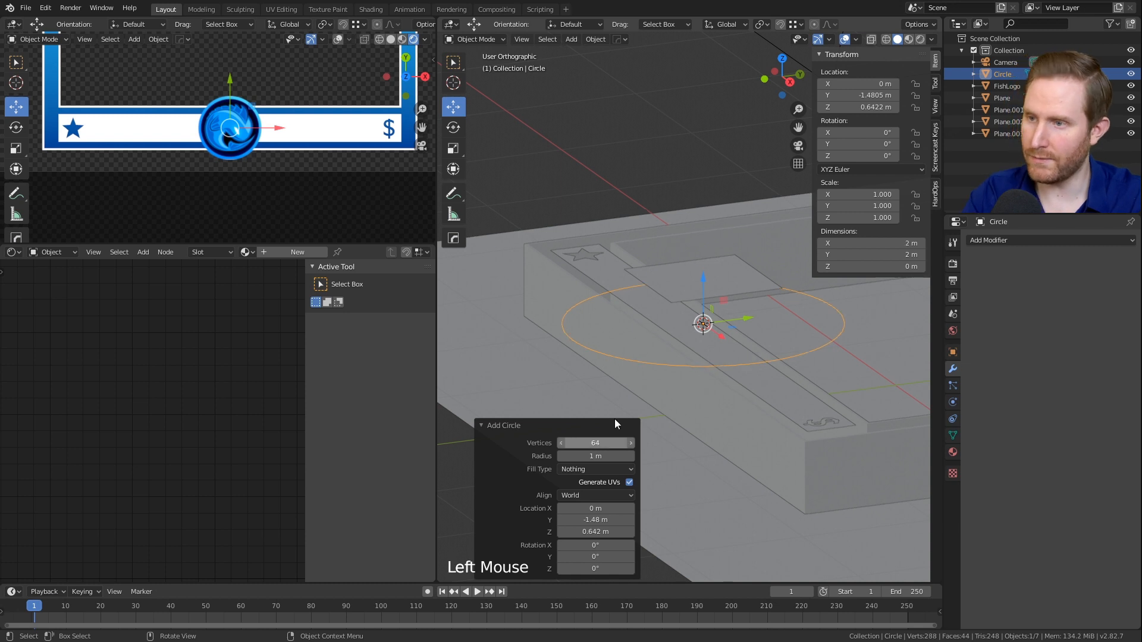
# Step: Fill the circle with a face and scale it uniformly to about 0.47
pyautogui.moveTo(709, 322); pyautogui.dragTo(747, 329, button='middle')
pyautogui.press('Tab')
pyautogui.press('f')
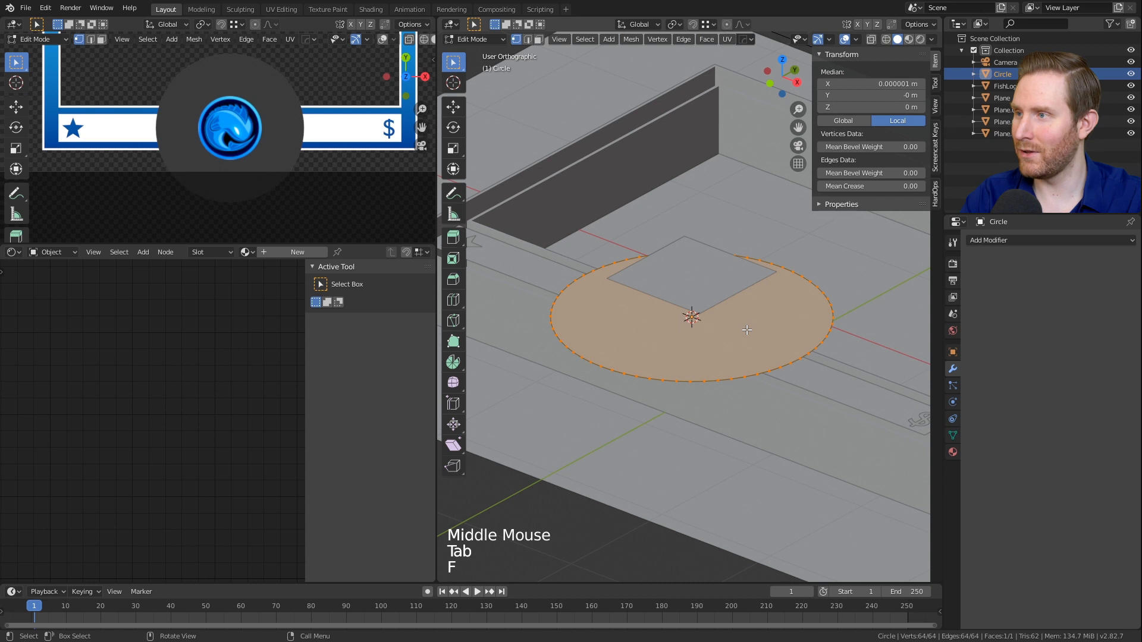
pyautogui.press('Tab')
pyautogui.press('s')
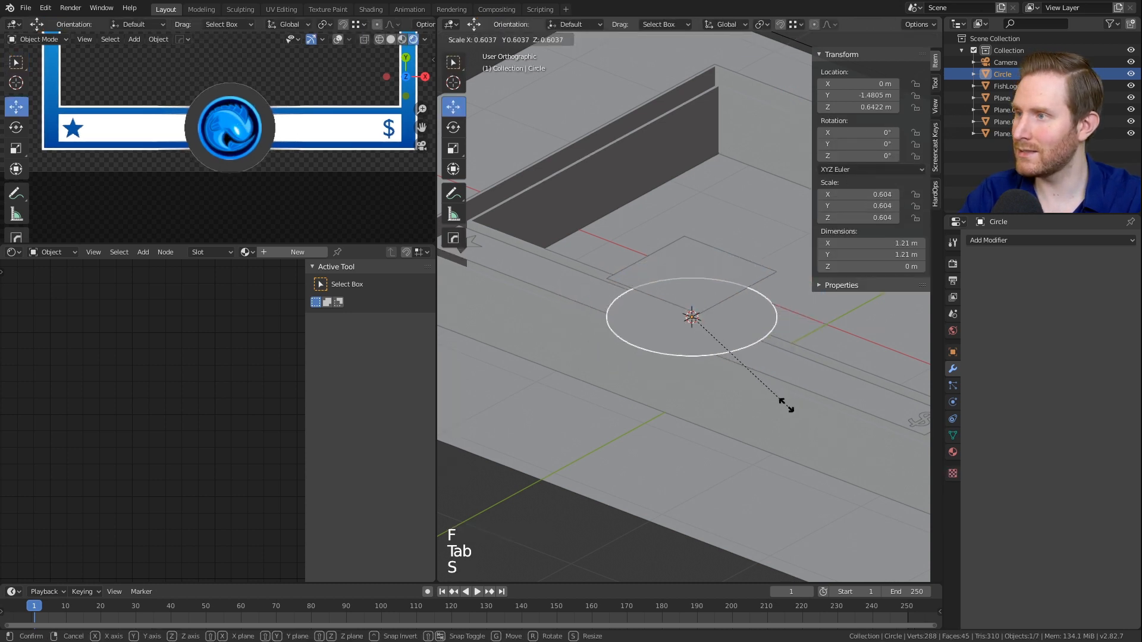
pyautogui.click(755, 392)
# Step: Assign the existing white emission Material.003 to the circle and scale it to about 0.454
pyautogui.click(953, 452)
pyautogui.click(971, 291)
pyautogui.click(1011, 354)
pyautogui.press('s')
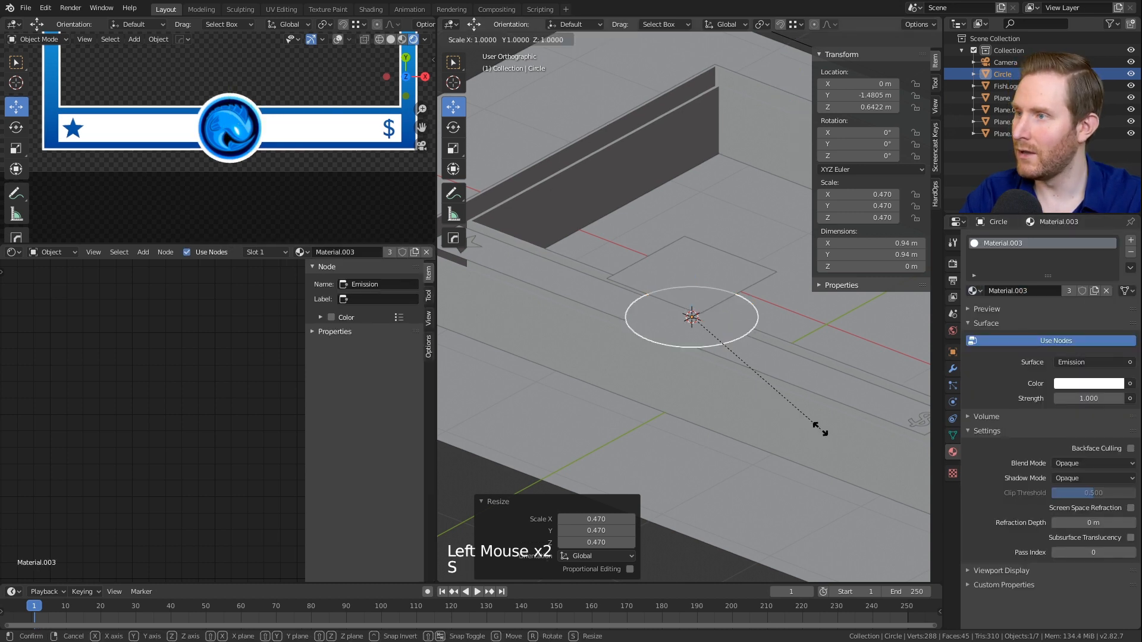
pyautogui.click(770, 390)
# Step: Deselect everything and review the whole overlay with its logo in the rendered preview
pyautogui.scroll(-7, 201, 149)
pyautogui.scroll(3, 249, 139)
pyautogui.keyDown('shift'); pyautogui.moveTo(255, 122); pyautogui.dragTo(263, 144, button='middle'); pyautogui.keyUp('shift')
pyautogui.hotkey('alt', 'a')
pyautogui.scroll(1, 265, 147)
pyautogui.scroll(-2, 265, 150)
pyautogui.scroll(1, 263, 154)
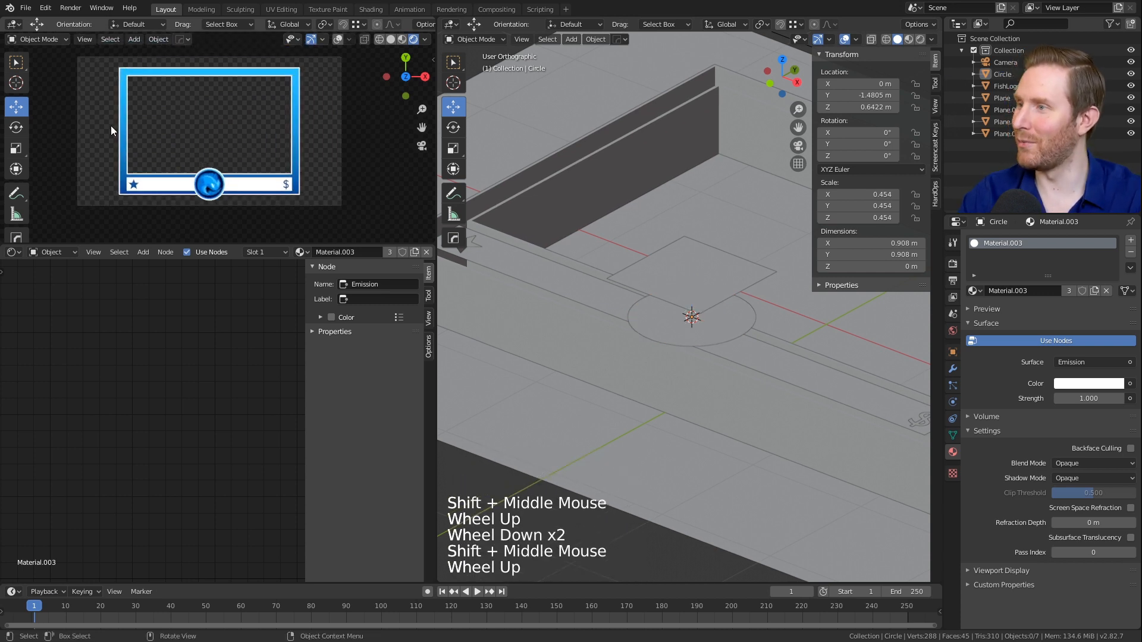
# Step: Examine the arrangement of the camera, frame, logo and background planes at an angle and from above
pyautogui.scroll(-5, 639, 287)
pyautogui.press('KP_7')
pyautogui.scroll(-4, 704, 370)
pyautogui.moveTo(705, 370); pyautogui.dragTo(669, 321, button='middle')
pyautogui.moveTo(669, 321); pyautogui.dragTo(649, 285, button='middle')
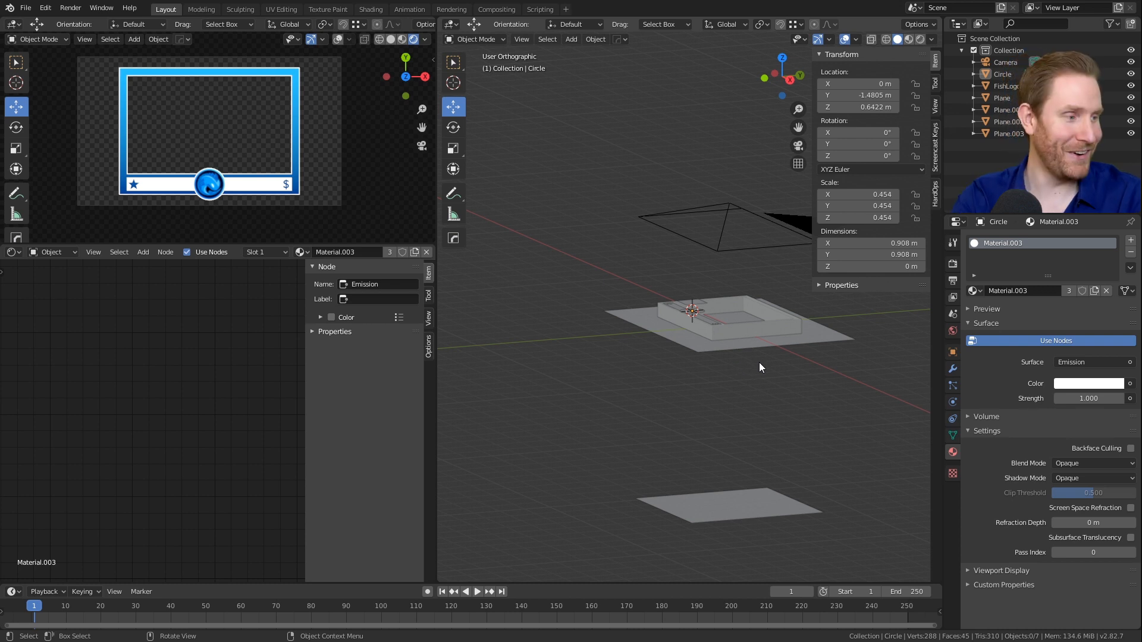
pyautogui.press('KP_7')
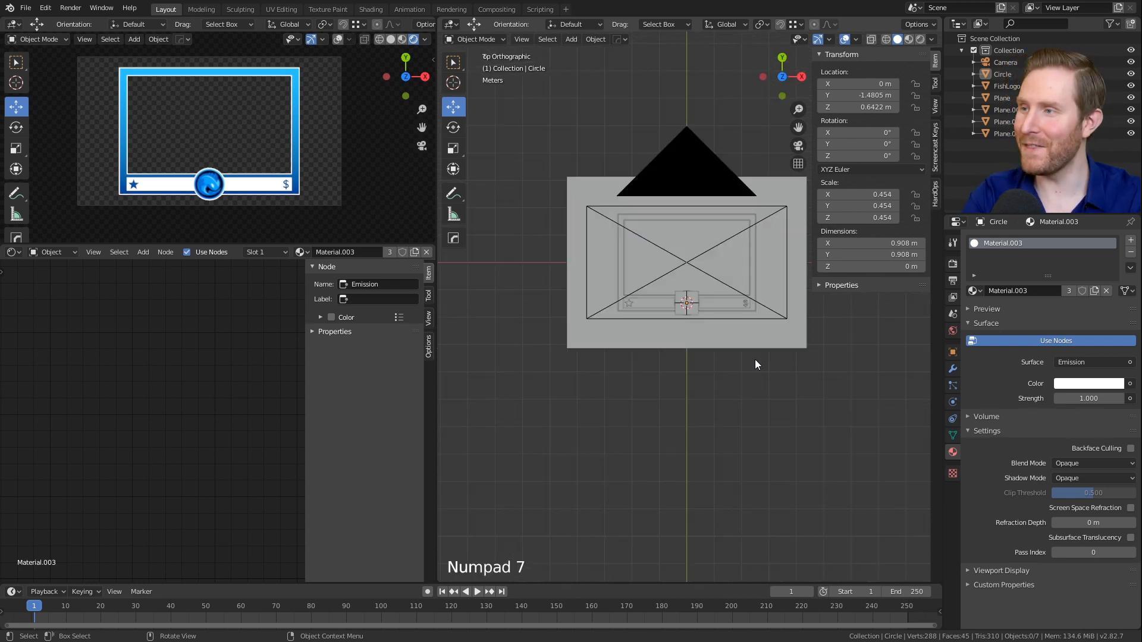
pyautogui.scroll(5, 657, 315)
pyautogui.scroll(-3, 616, 274)
pyautogui.keyDown('shift'); pyautogui.moveTo(617, 274); pyautogui.dragTo(643, 333, button='middle'); pyautogui.keyUp('shift')
pyautogui.scroll(2, 644, 333)
pyautogui.scroll(-3, 644, 334)
pyautogui.scroll(-1, 646, 334)
pyautogui.scroll(2, 655, 333)
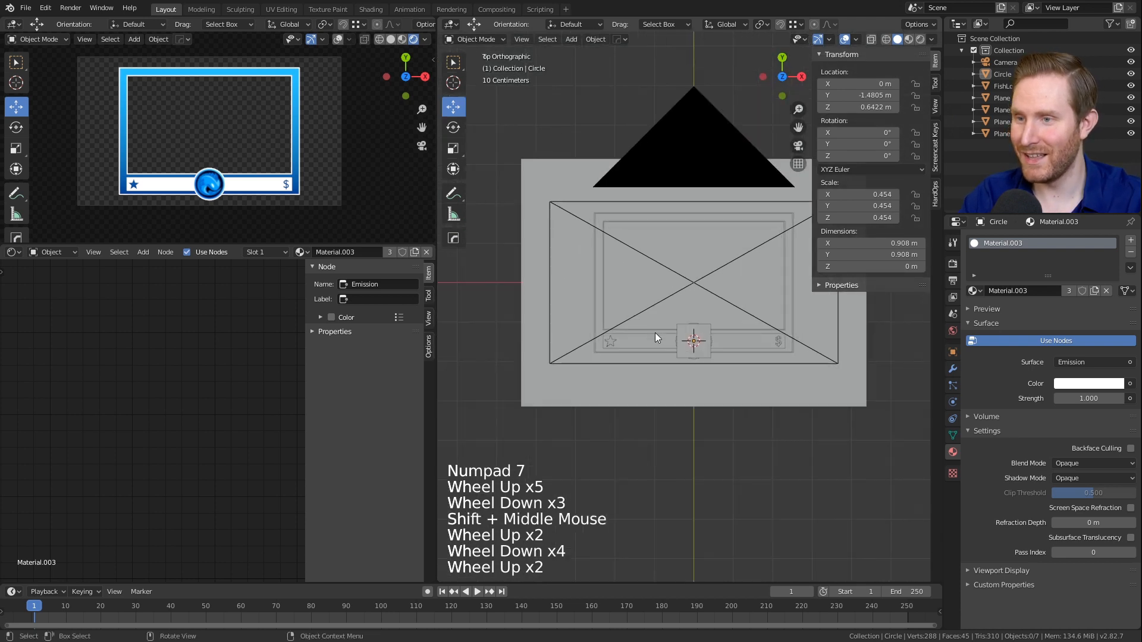
pyautogui.scroll(2, 684, 309)
pyautogui.scroll(-1, 710, 286)
pyautogui.keyDown('shift'); pyautogui.moveTo(741, 262); pyautogui.dragTo(673, 258, button='middle'); pyautogui.keyUp('shift')
pyautogui.scroll(-1, 672, 260)
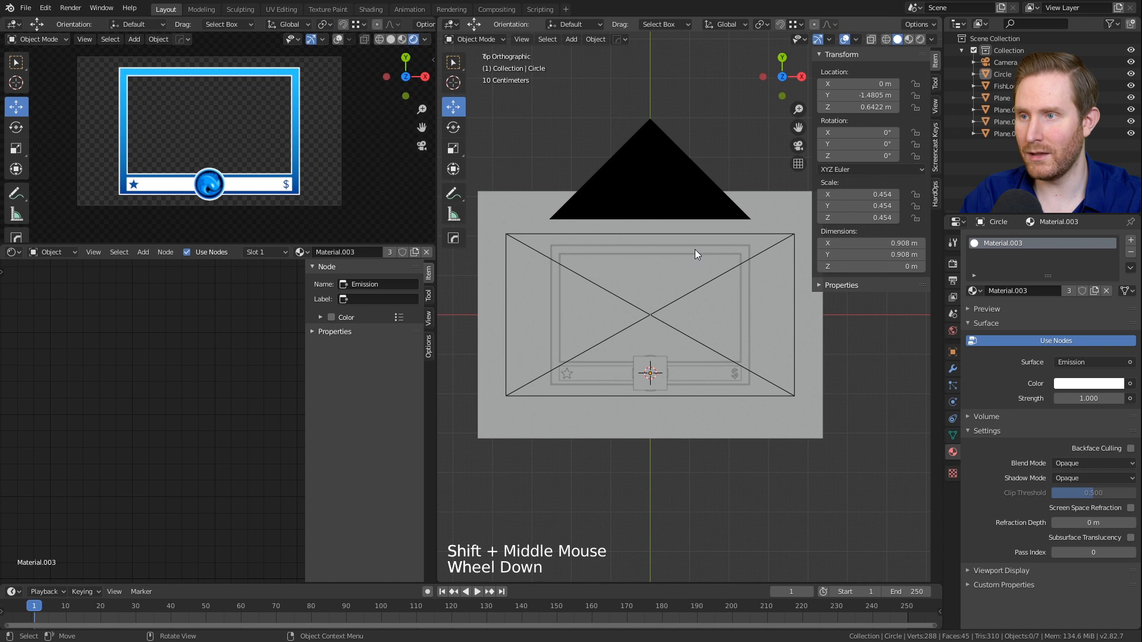
pyautogui.moveTo(694, 248); pyautogui.dragTo(626, 270, button='middle')
pyautogui.press('KP_7')
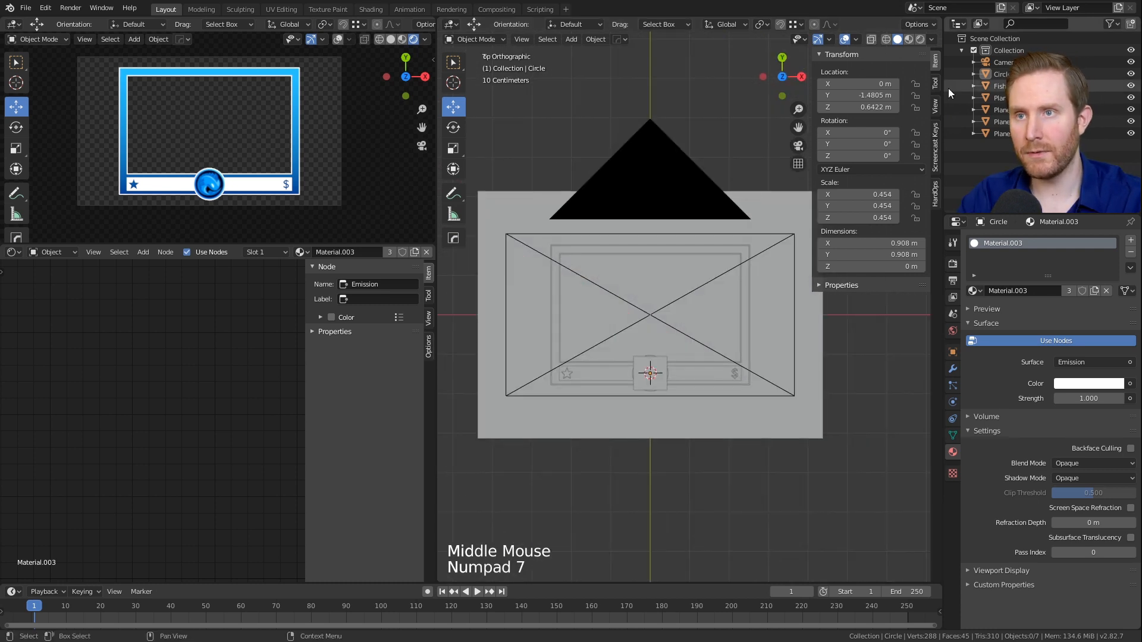
# Step: Set the 3D cursor's X, Y and Z location to 0 m
pyautogui.click(935, 106)
pyautogui.moveTo(873, 249); pyautogui.dragTo(883, 336)
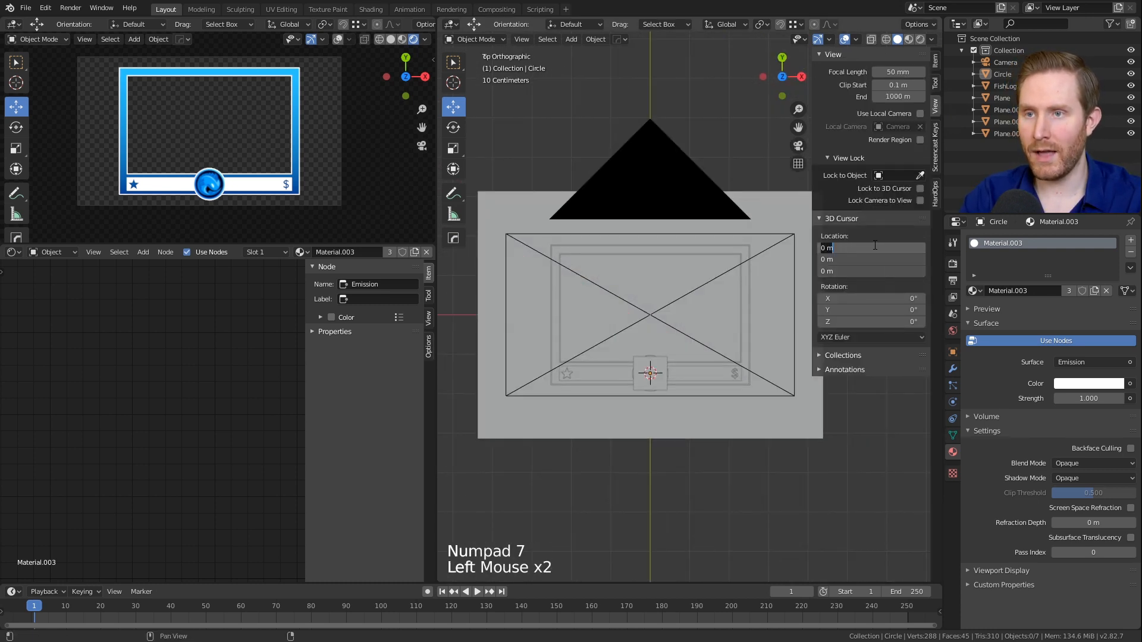
pyautogui.click(864, 231)
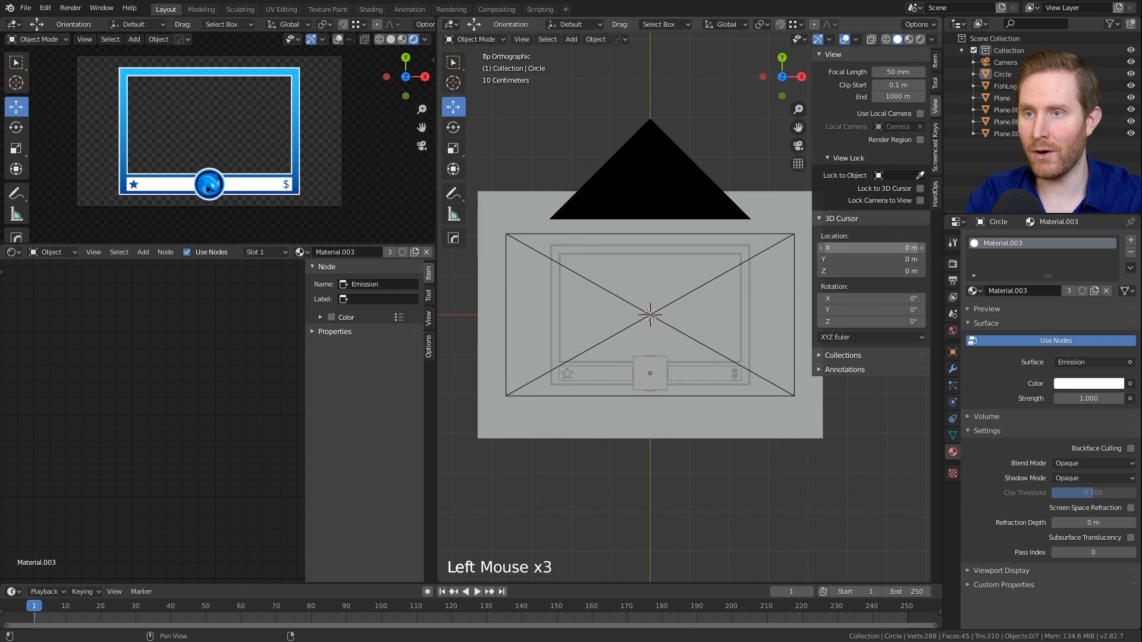
pyautogui.moveTo(868, 247); pyautogui.dragTo(890, 275)
pyautogui.write('0')
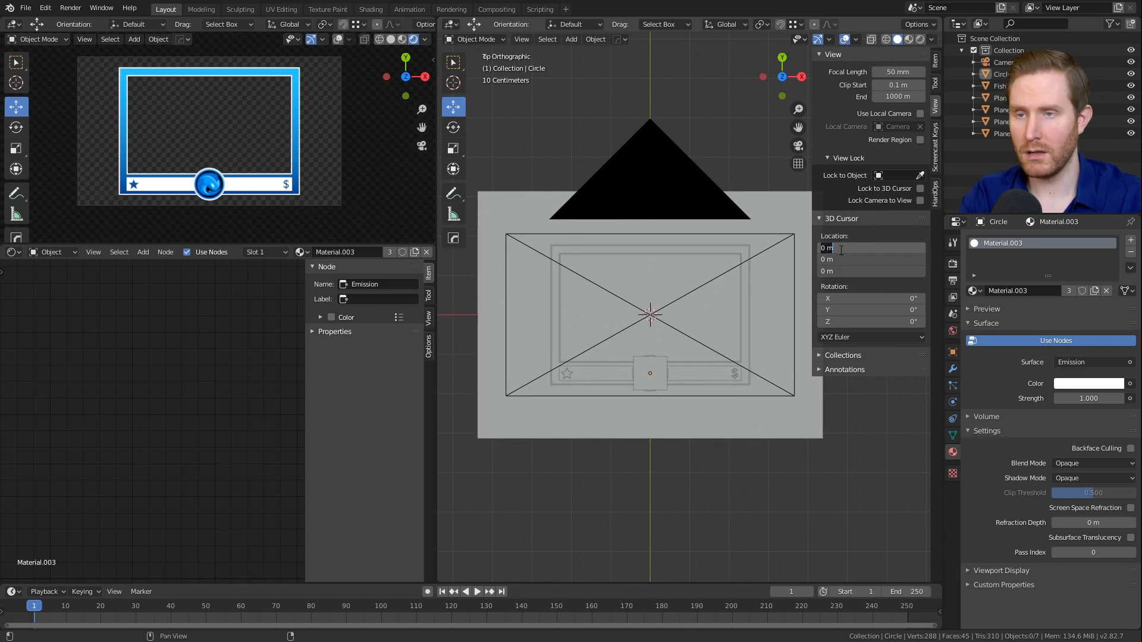
pyautogui.press('Return')
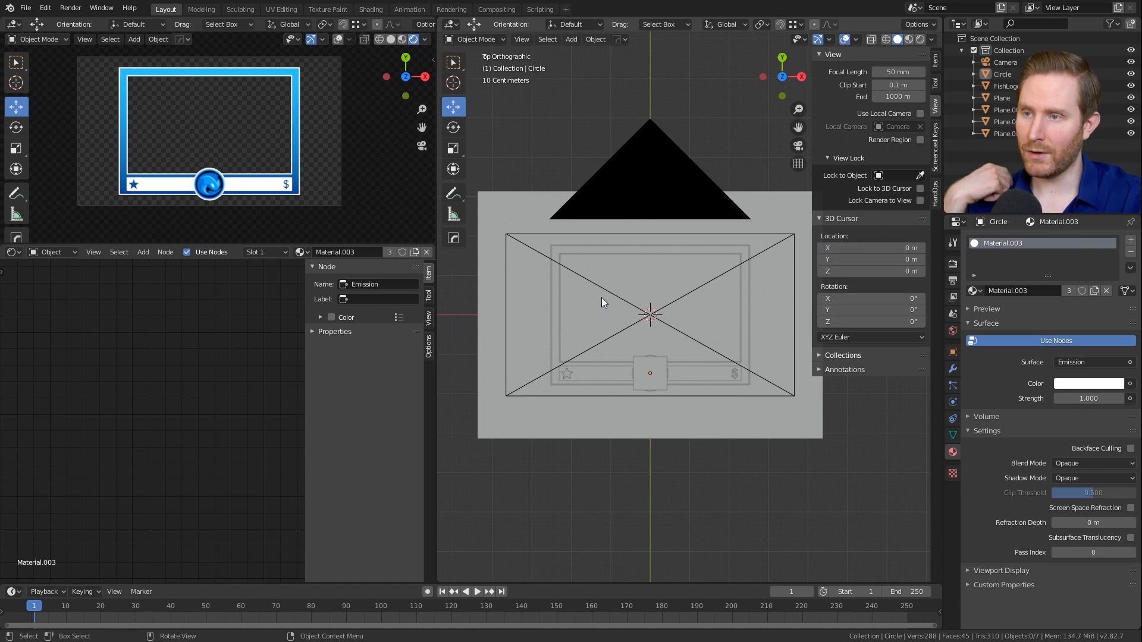
# Step: Add a UV sphere with 64 segments and 32 rings at the world origin and raise it above the frame along Z
pyautogui.scroll(3, 648, 324)
pyautogui.scroll(-2, 644, 329)
pyautogui.scroll(1, 654, 333)
pyautogui.hotkey('shift', 'a')
pyautogui.moveTo(661, 335)
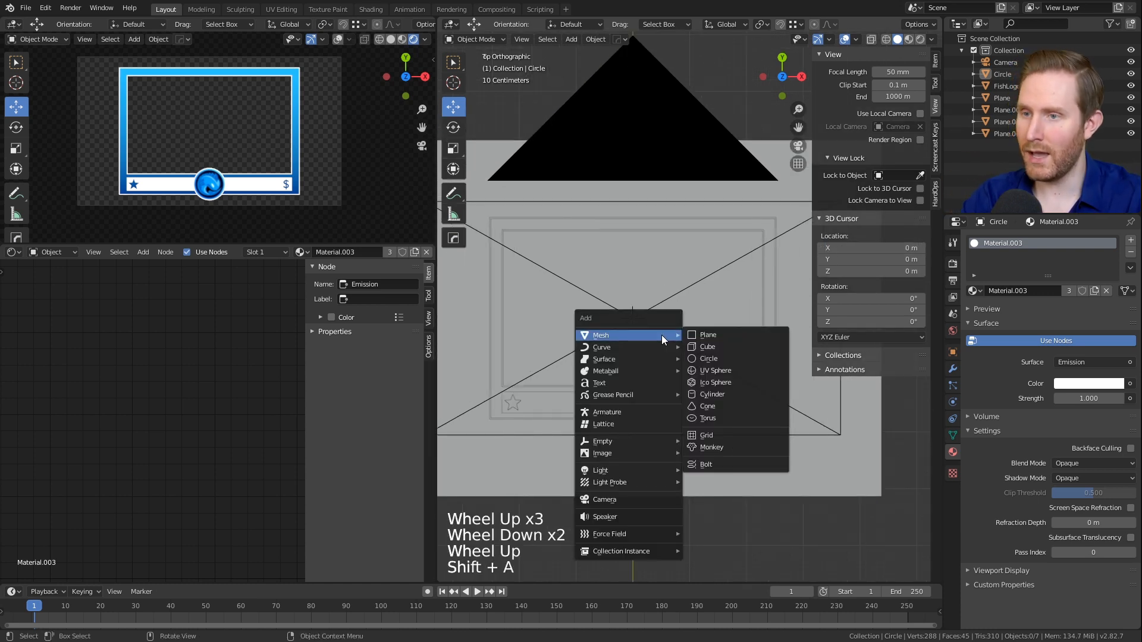
pyautogui.click(706, 370)
pyautogui.moveTo(730, 444); pyautogui.dragTo(658, 304, button='middle')
pyautogui.click(584, 443)
pyautogui.write('64')
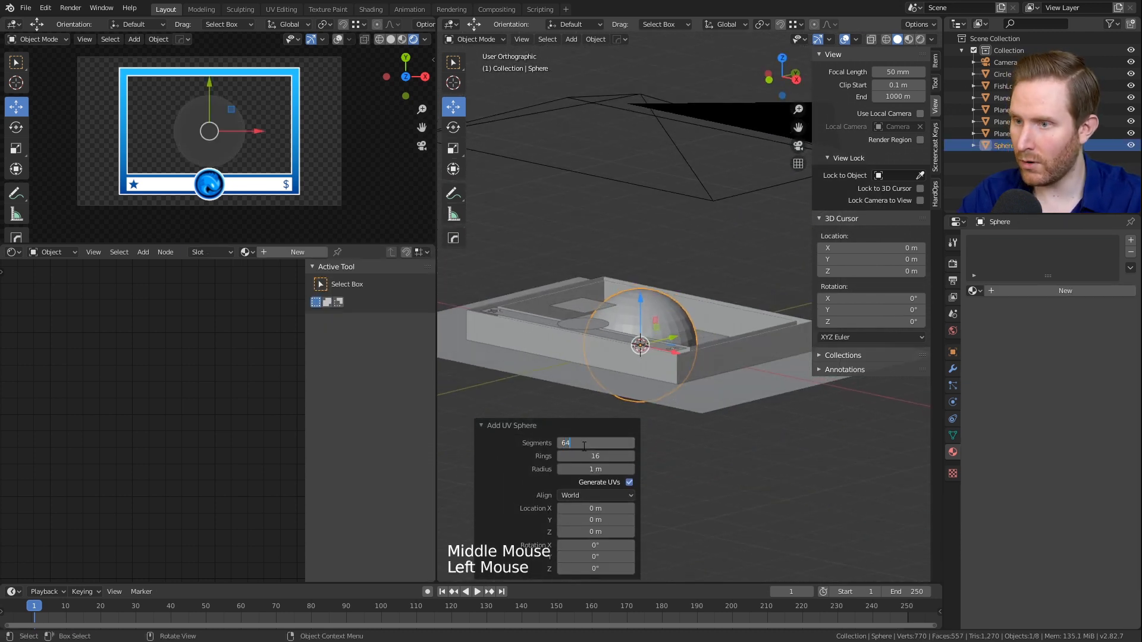
pyautogui.press('Tab')
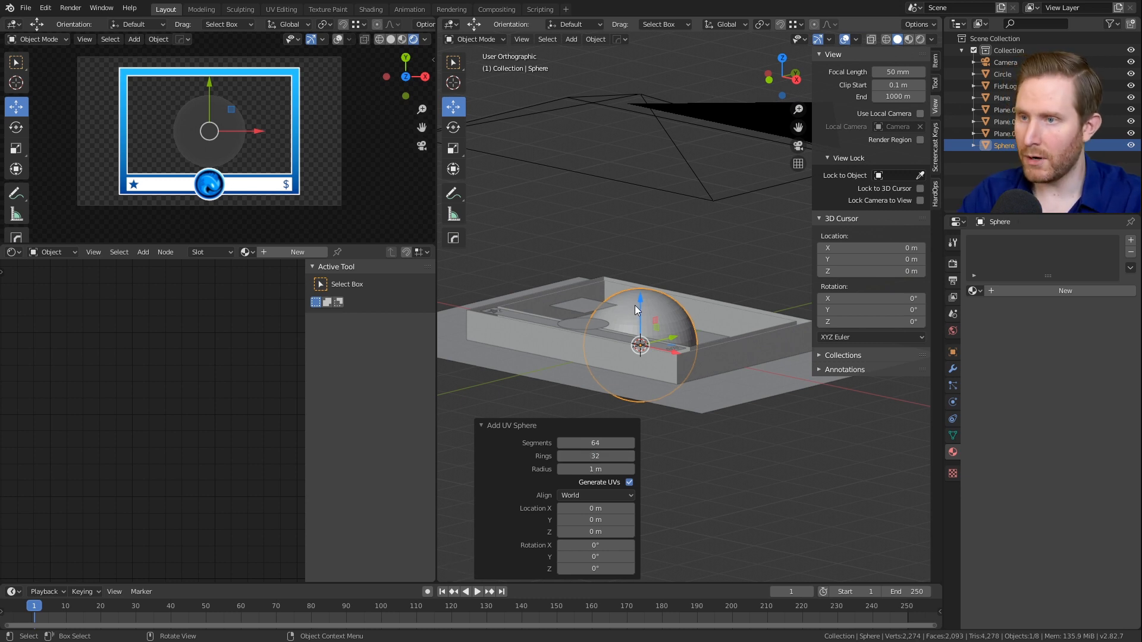
pyautogui.moveTo(638, 306); pyautogui.dragTo(638, 169)
# Step: Create a new material for the sphere and delete its Principled BSDF node
pyautogui.click(1065, 290)
pyautogui.scroll(-17, 155, 384)
pyautogui.moveTo(155, 384); pyautogui.dragTo(128, 384, button='middle')
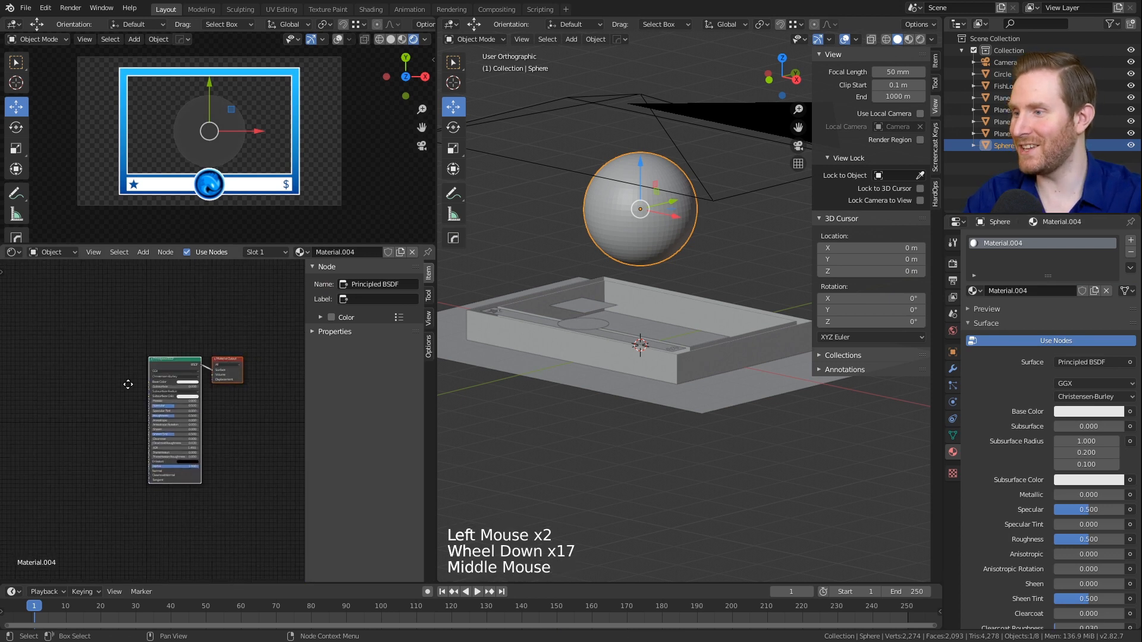
pyautogui.scroll(4, 188, 347)
pyautogui.click(187, 344)
pyautogui.scroll(3, 199, 353)
pyautogui.press('Delete')
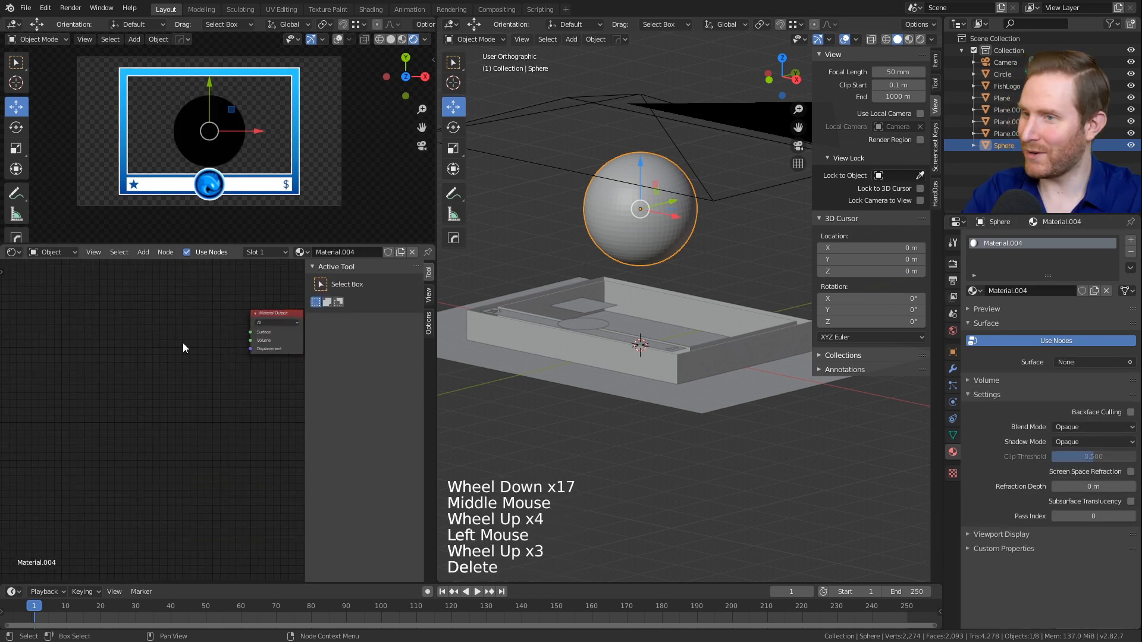
# Step: Add an Emission shader node to the sphere's material and place it to the left of the Material Output node
pyautogui.moveTo(183, 348); pyautogui.dragTo(162, 361, button='middle')
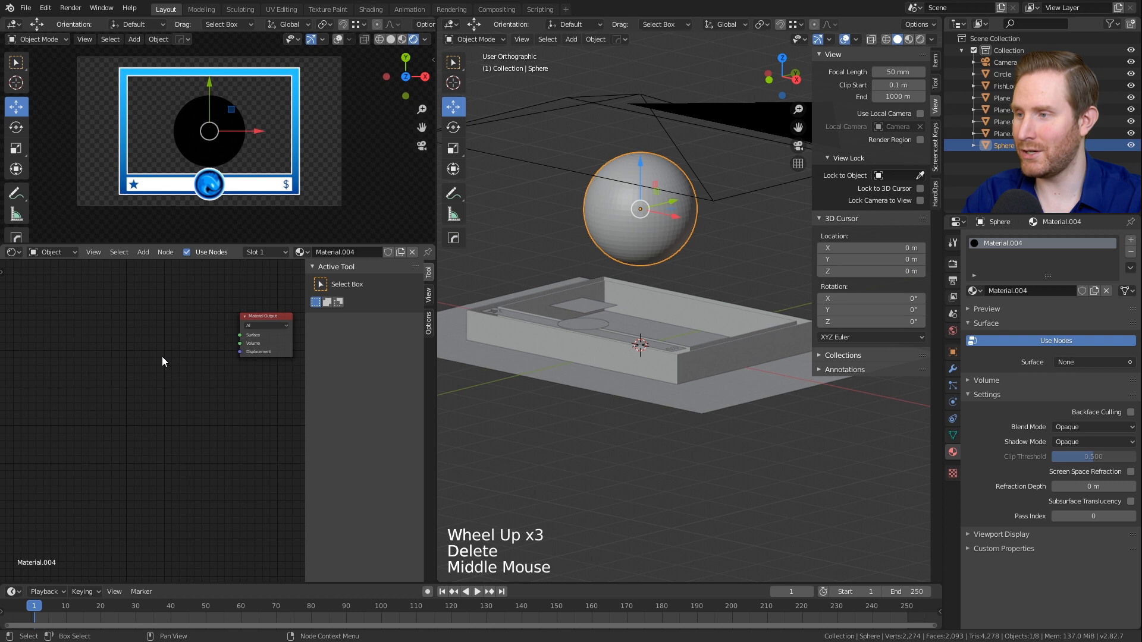
pyautogui.scroll(-3, 158, 360)
pyautogui.scroll(3, 152, 365)
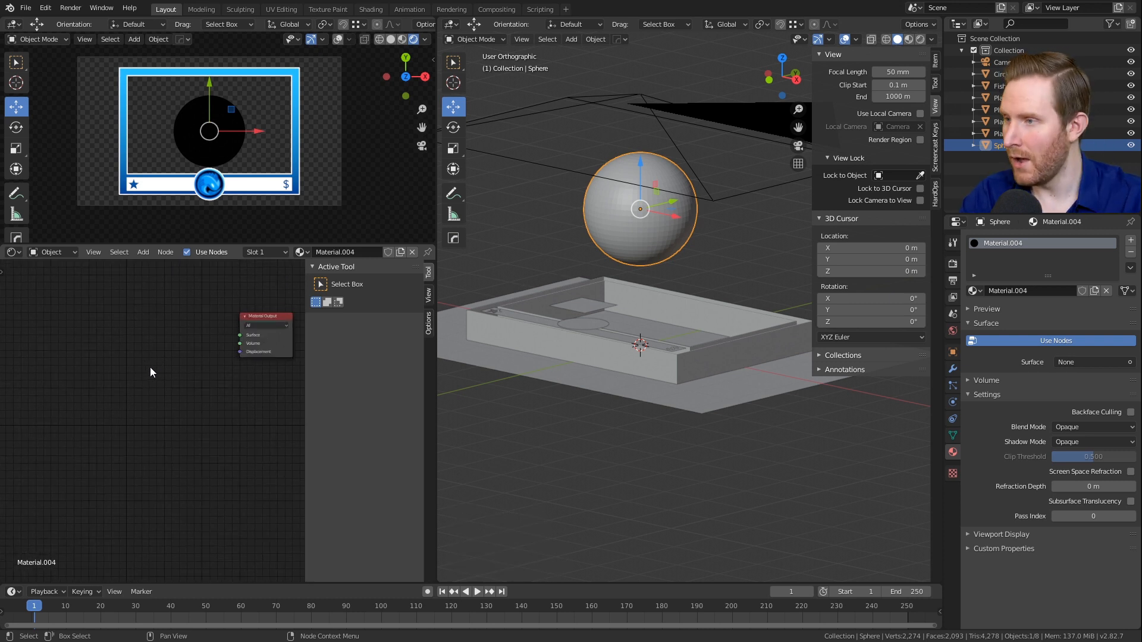
pyautogui.hotkey('shift', 'a')
pyautogui.moveTo(80, 405)
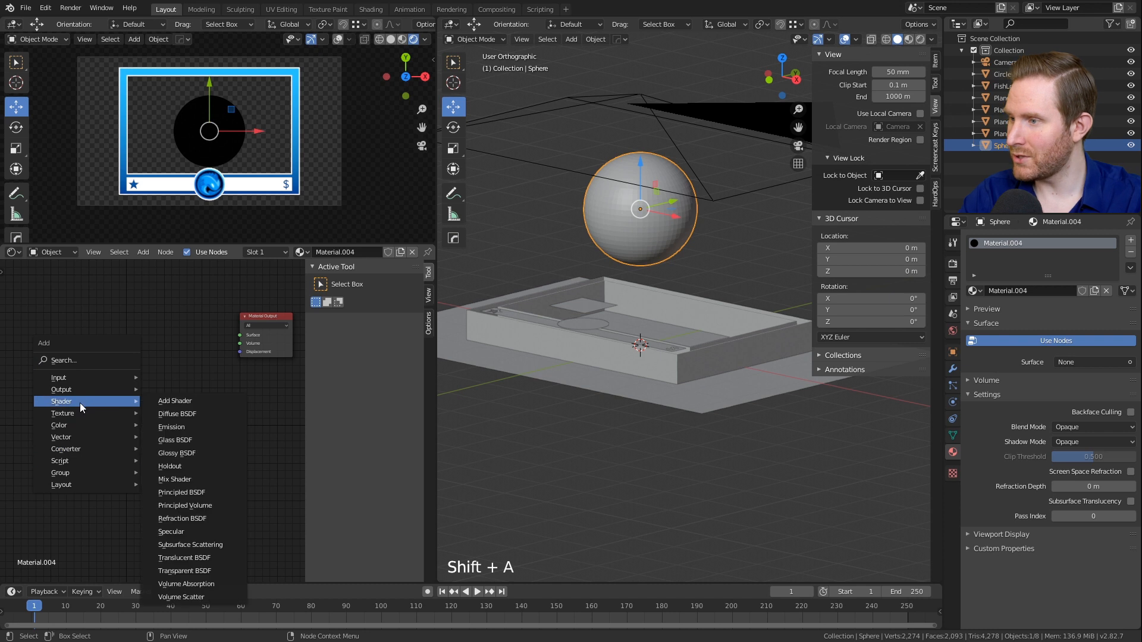
pyautogui.click(171, 427)
pyautogui.click(88, 376)
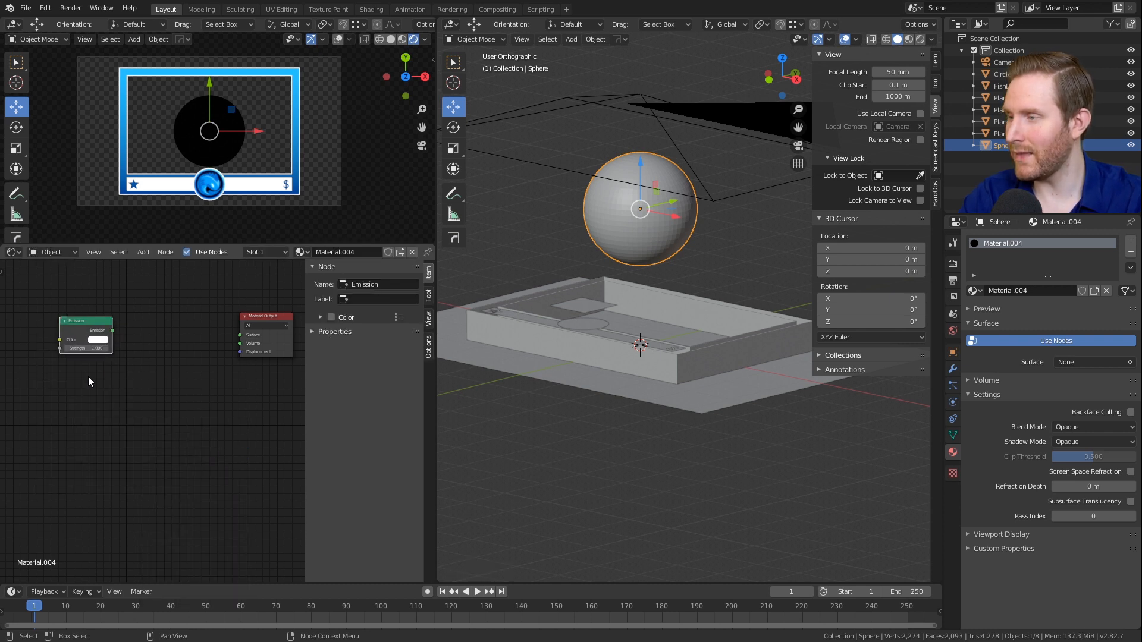
# Step: Add a Transparent BSDF node and place it below the Emission node
pyautogui.scroll(1, 99, 377)
pyautogui.hotkey('shift', 'a')
pyautogui.moveTo(98, 377)
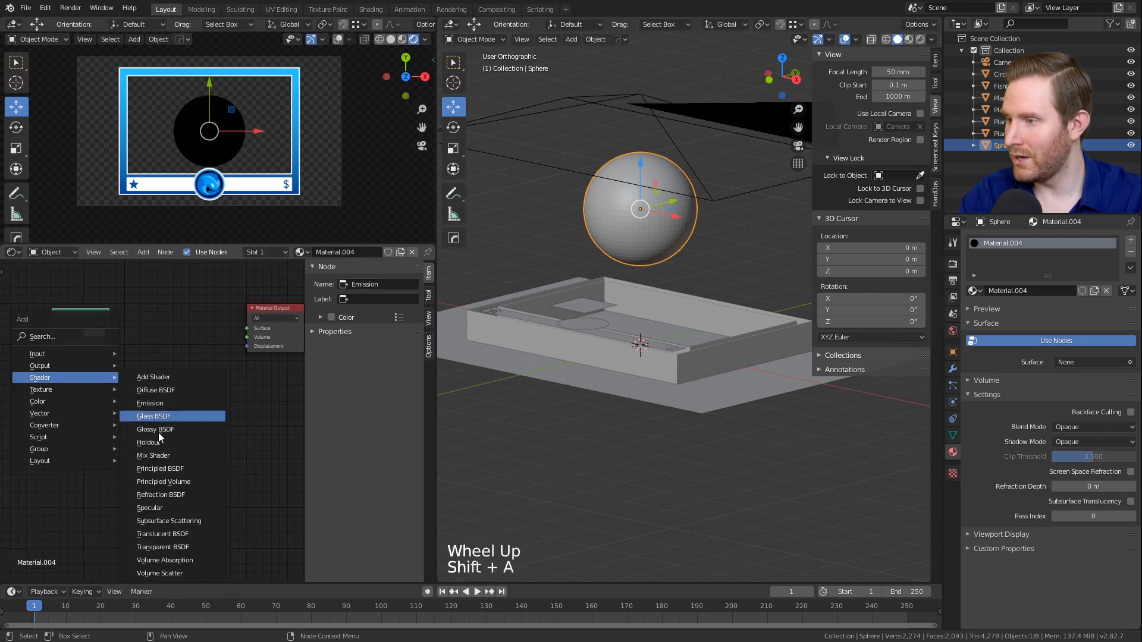
pyautogui.click(173, 548)
pyautogui.click(55, 378)
pyautogui.moveTo(116, 406); pyautogui.dragTo(114, 377, button='middle')
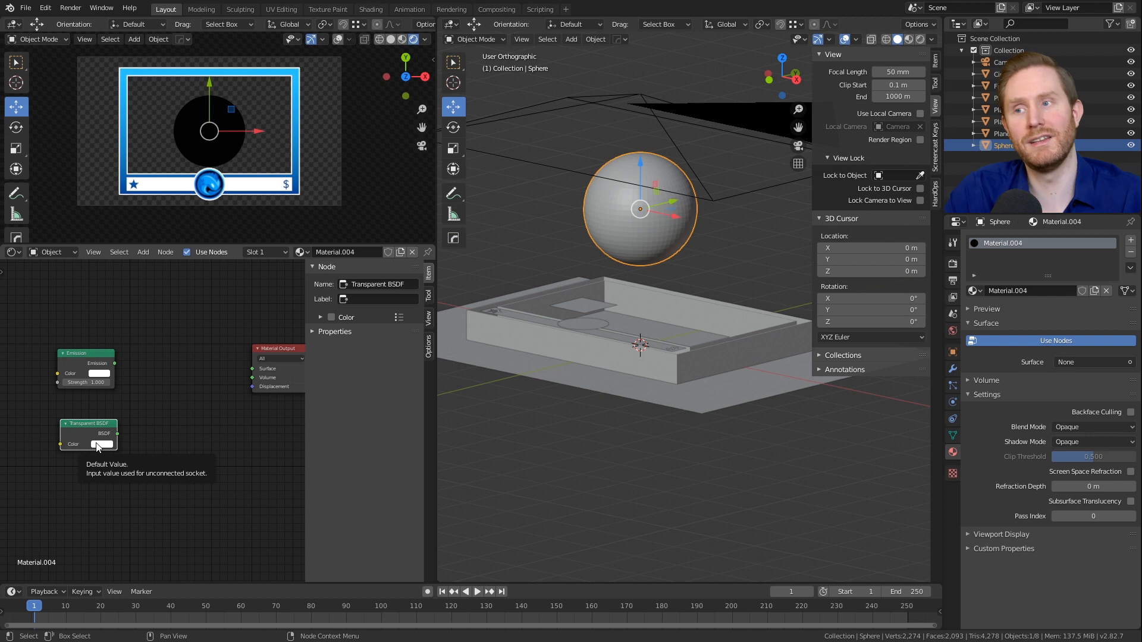
# Step: Add a Mix Shader, feed Emission into its first and Transparent BSDF into its second shader input, and link it to the Material Output's Surface
pyautogui.scroll(1, 130, 395)
pyautogui.hotkey('shift', 'a')
pyautogui.moveTo(131, 395)
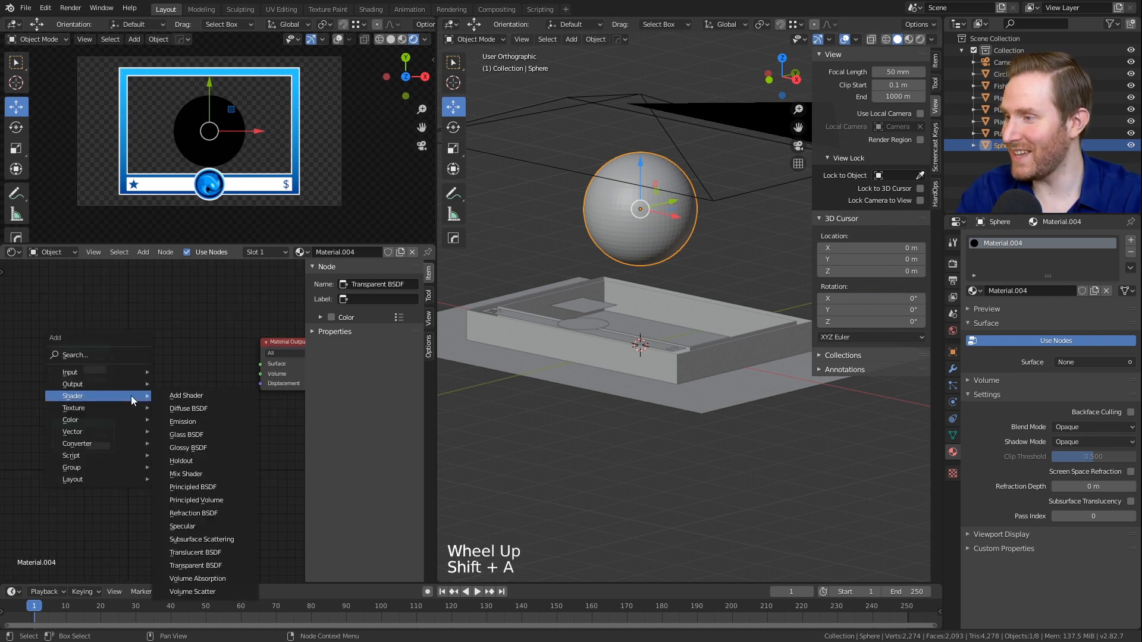
pyautogui.click(202, 475)
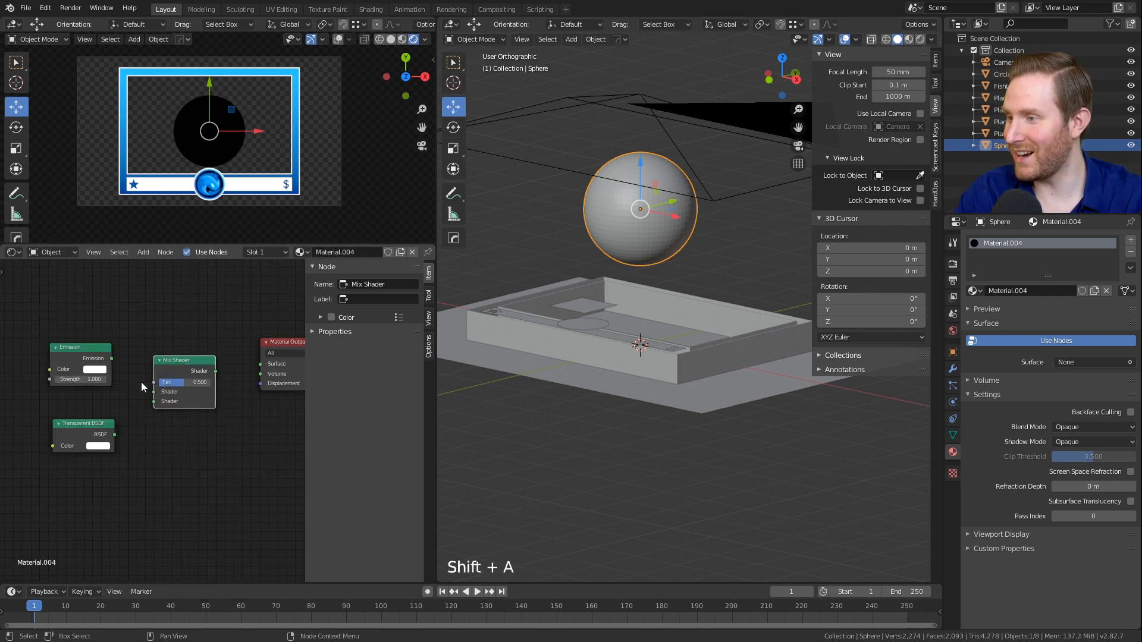
pyautogui.moveTo(112, 359); pyautogui.dragTo(154, 392)
pyautogui.moveTo(116, 434); pyautogui.dragTo(152, 410)
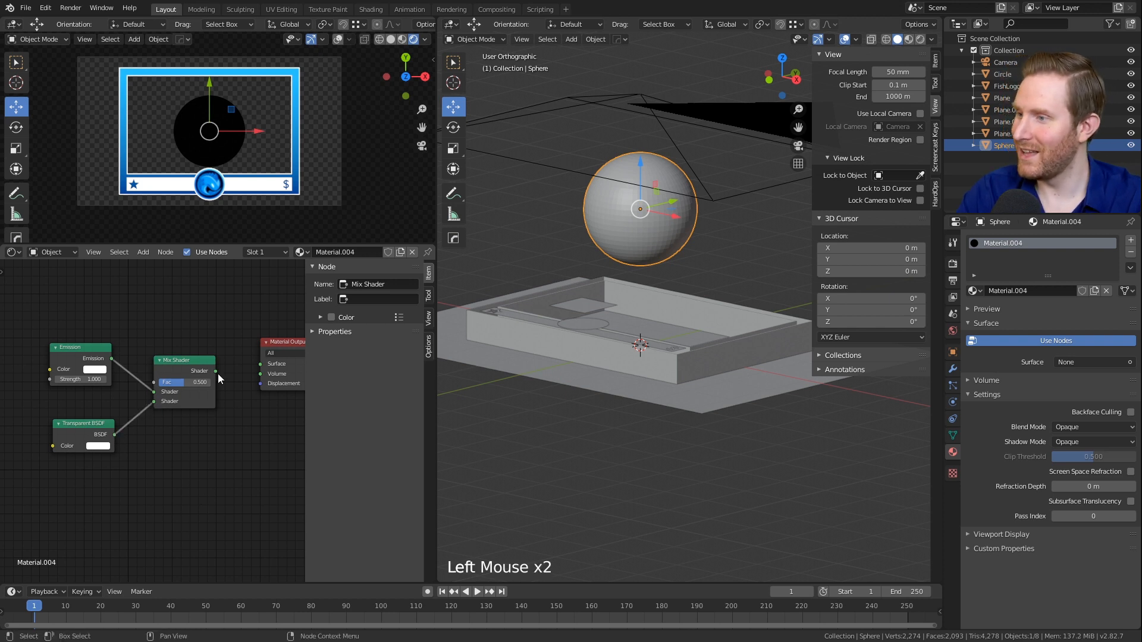
pyautogui.moveTo(216, 372); pyautogui.dragTo(260, 364)
# Step: In top view, move the sphere about 2.45 m along X and -0.25 m along Y so it overlaps the frame's right side
pyautogui.scroll(3, 176, 211)
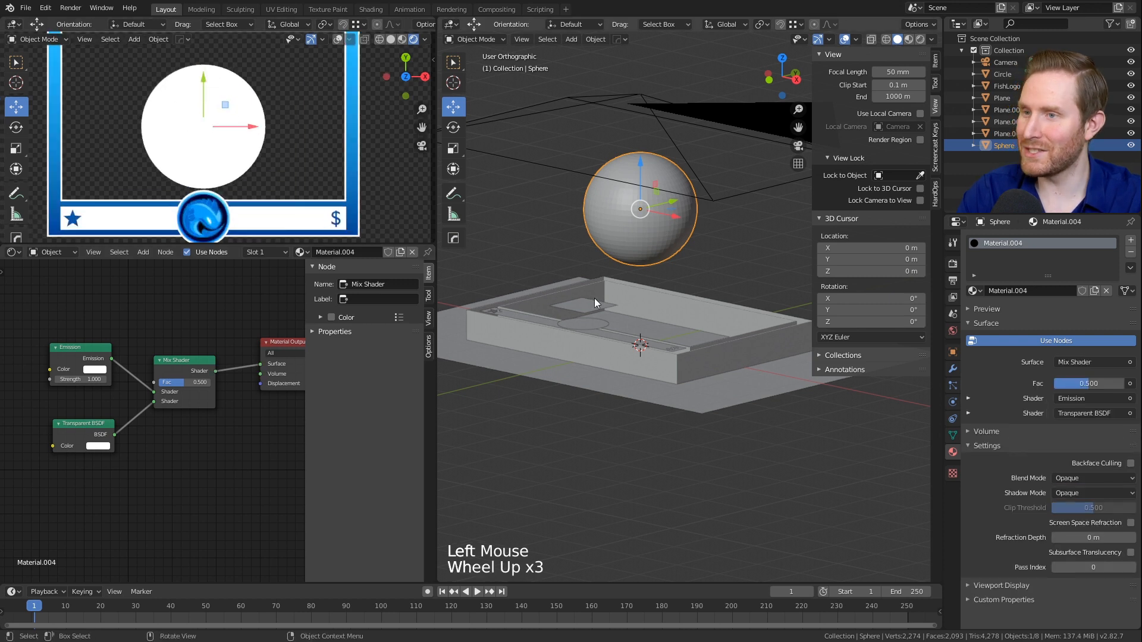
pyautogui.press('KP_7')
pyautogui.press('g')
pyautogui.click(794, 290)
pyautogui.keyDown('shift'); pyautogui.moveTo(793, 289); pyautogui.dragTo(703, 338, button='middle'); pyautogui.keyUp('shift')
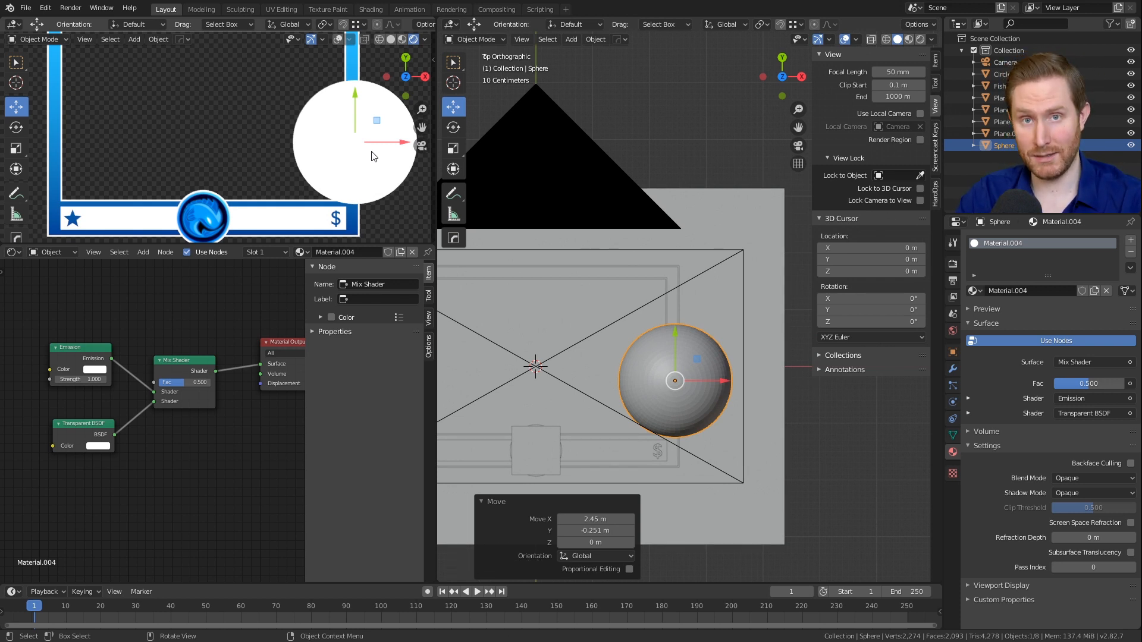
# Step: Set the sphere material's Blend Mode to Alpha Blend and its Shadow Mode to None
pyautogui.click(949, 456)
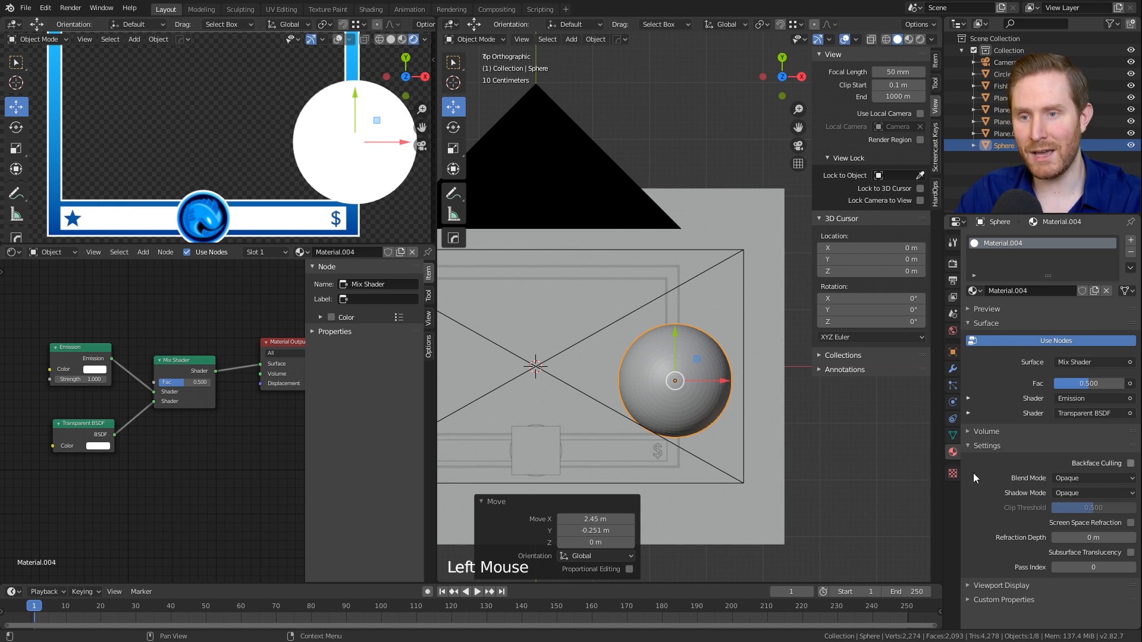
pyautogui.click(1066, 479)
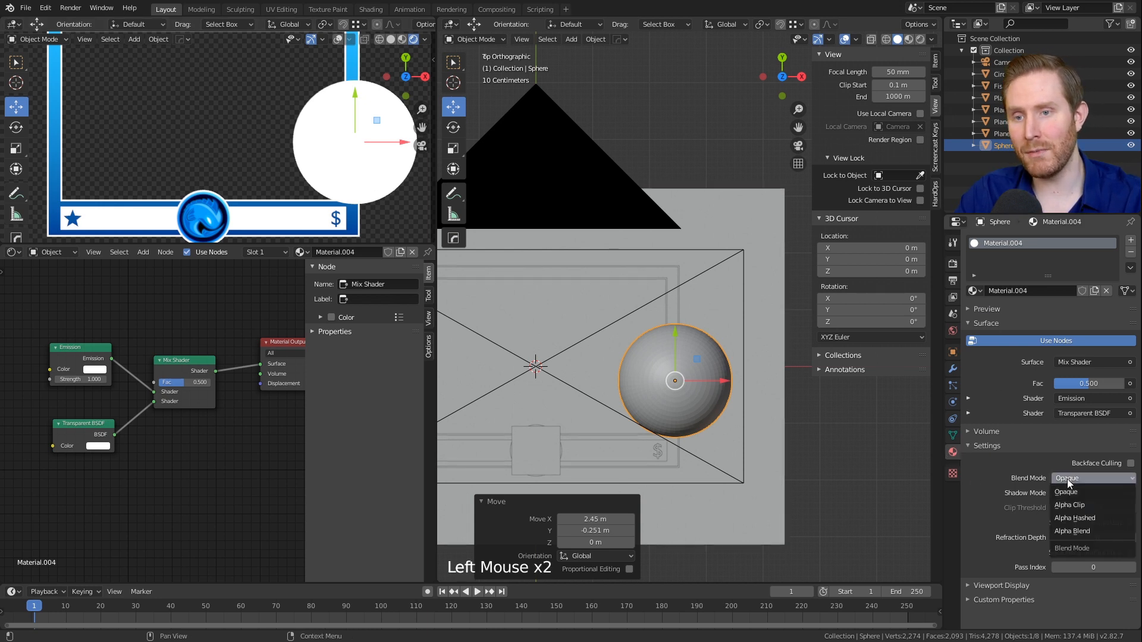
pyautogui.click(1079, 531)
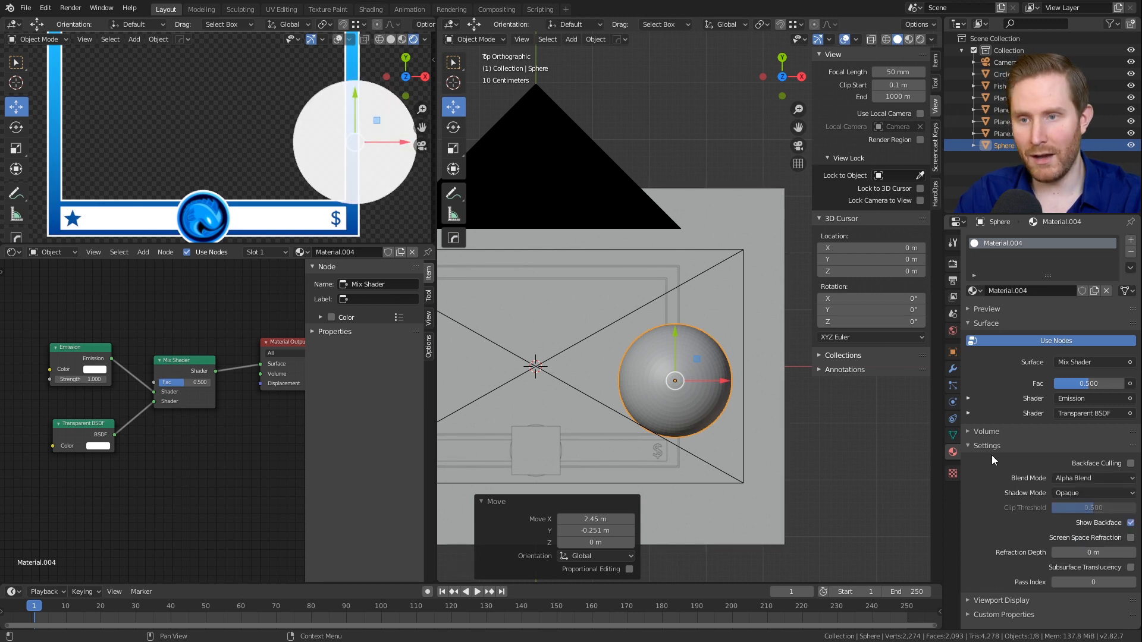
pyautogui.click(1076, 494)
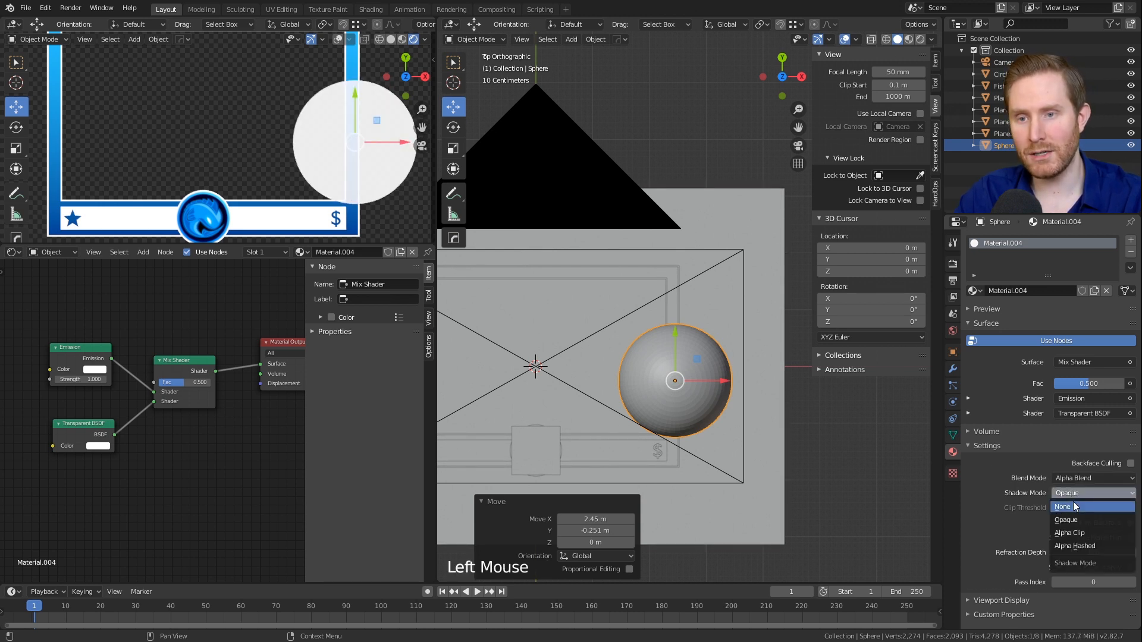
pyautogui.click(1065, 508)
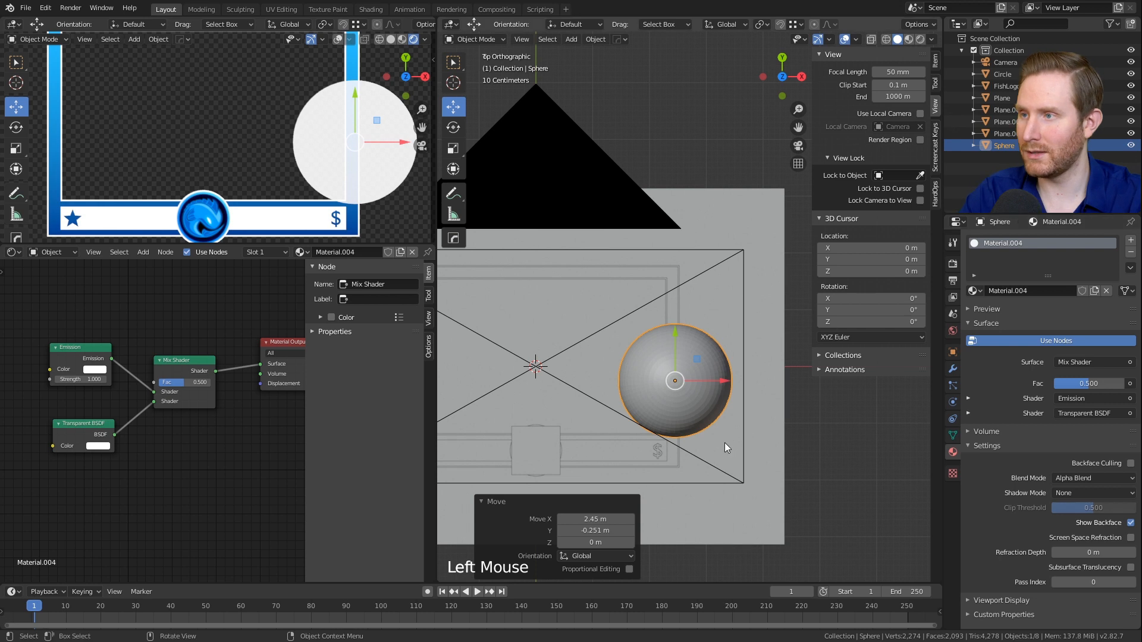
# Step: Apply Shade Smooth to the sphere
pyautogui.scroll(2, 264, 118)
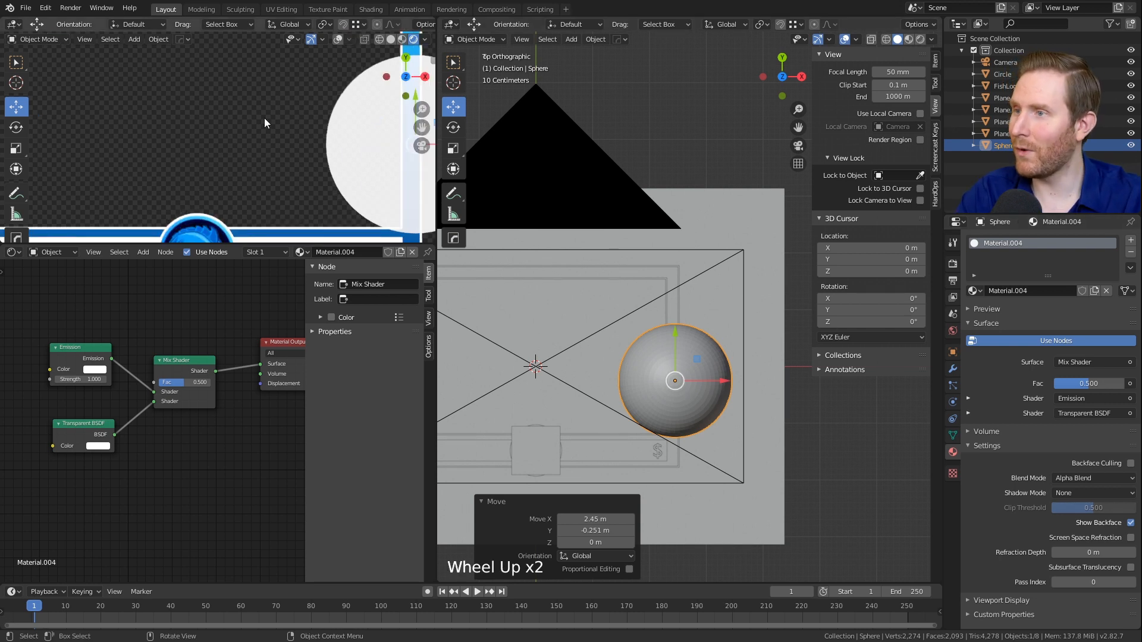
pyautogui.keyDown('shift'); pyautogui.moveTo(264, 118); pyautogui.dragTo(219, 114, button='middle'); pyautogui.keyUp('shift')
pyautogui.scroll(-2, 248, 131)
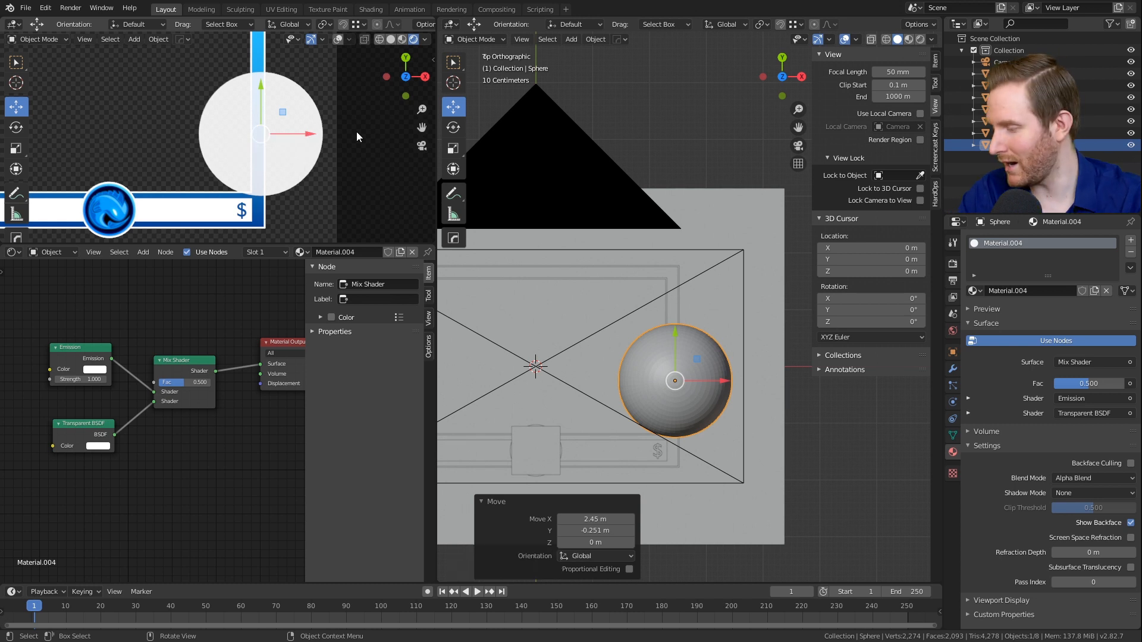
pyautogui.scroll(1, 673, 366)
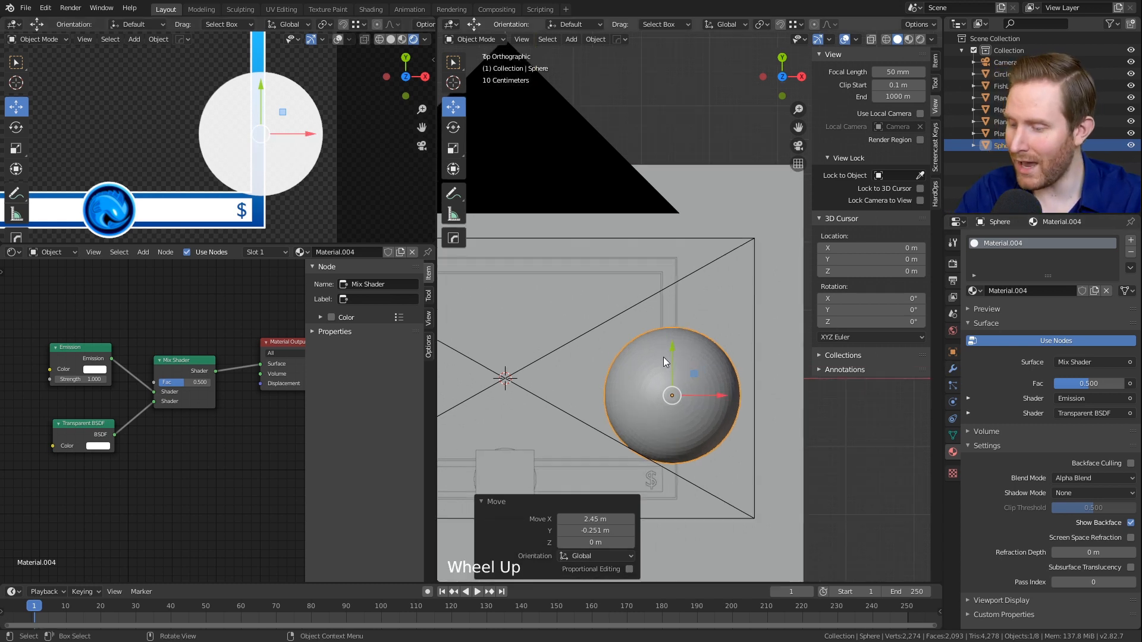
pyautogui.press('F3')
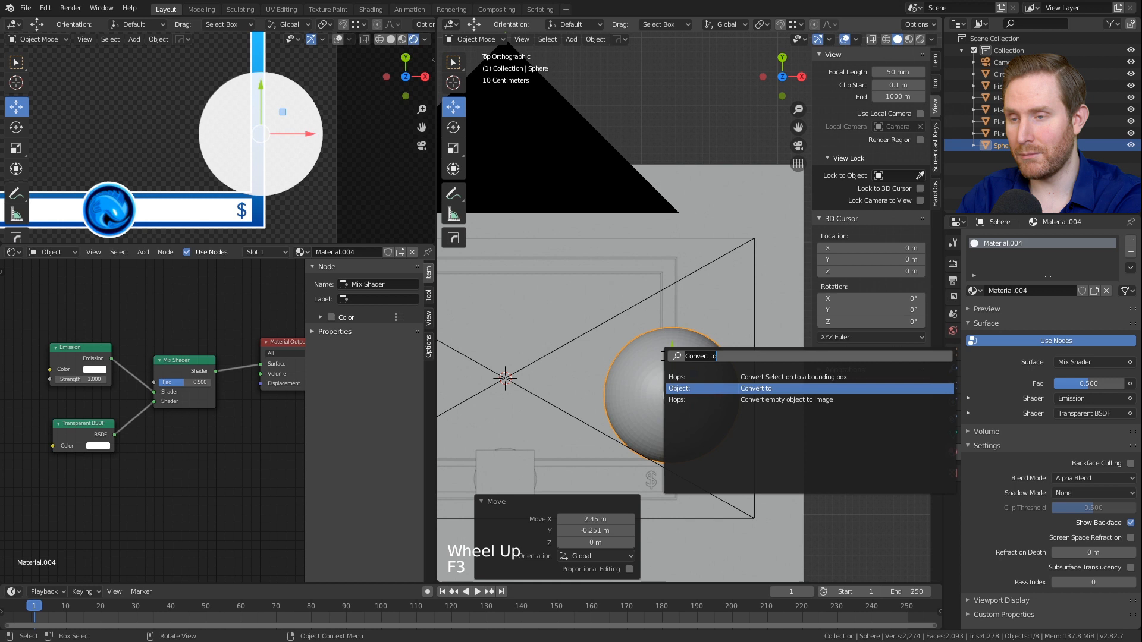
pyautogui.write('shade smo')
pyautogui.press('Return')
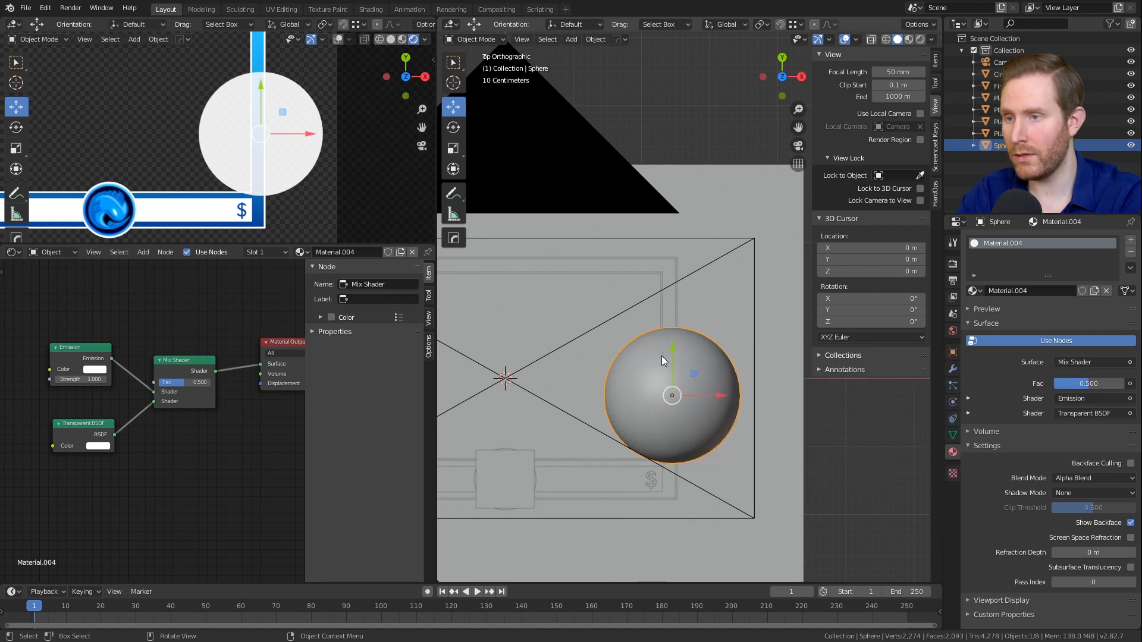
pyautogui.keyDown('shift'); pyautogui.moveTo(674, 395); pyautogui.dragTo(604, 312, button='middle'); pyautogui.keyUp('shift')
pyautogui.scroll(5, 652, 339)
pyautogui.scroll(-5, 629, 252)
pyautogui.keyDown('shift'); pyautogui.moveTo(629, 252); pyautogui.dragTo(626, 320, button='middle'); pyautogui.keyUp('shift')
pyautogui.scroll(2, 625, 320)
# Step: Reposition the Mix Shader node and place the Material Output node close beside it
pyautogui.scroll(-7, 238, 405)
pyautogui.moveTo(238, 398); pyautogui.dragTo(263, 420, button='middle')
pyautogui.scroll(3, 263, 421)
pyautogui.click(263, 420)
pyautogui.click(263, 421)
pyautogui.press('g')
pyautogui.click(179, 405)
pyautogui.press('g')
pyautogui.click(187, 374)
pyautogui.click(259, 401)
pyautogui.press('g')
pyautogui.click(248, 366)
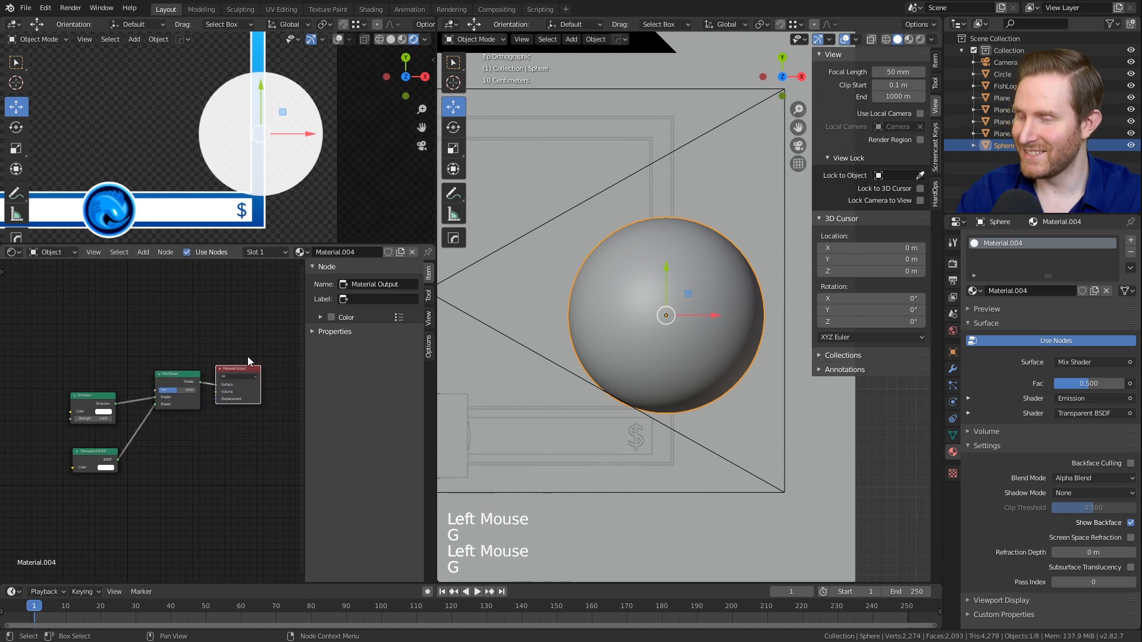
# Step: Add a Layer Weight node and place it above the Emission node
pyautogui.scroll(3, 141, 350)
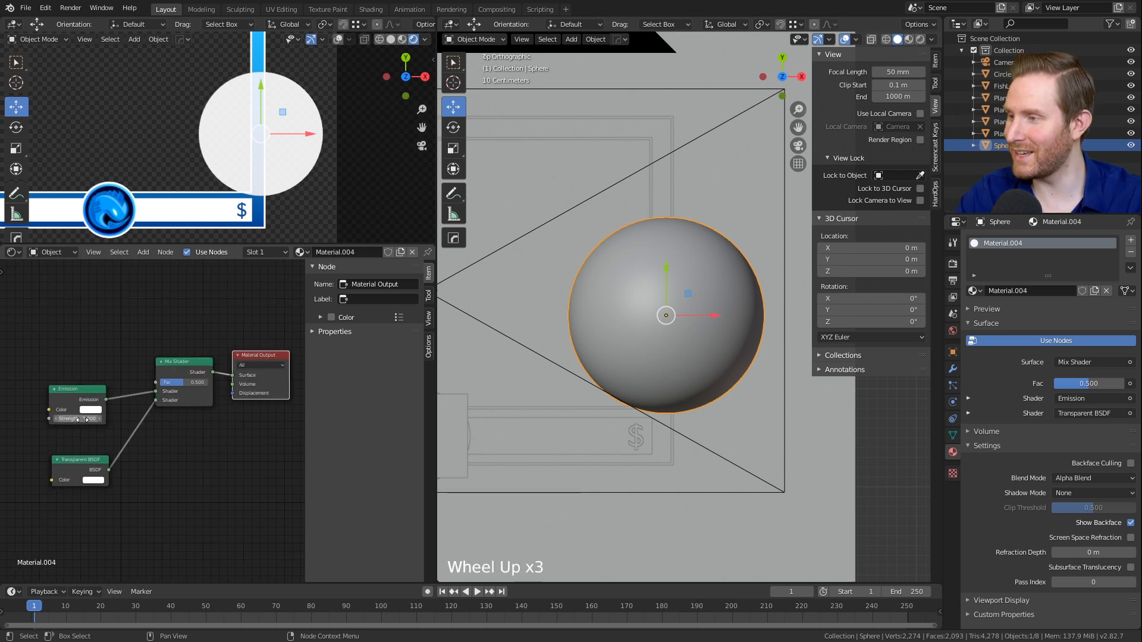
pyautogui.scroll(-3, 152, 360)
pyautogui.moveTo(151, 361); pyautogui.dragTo(161, 385, button='middle')
pyautogui.scroll(3, 160, 386)
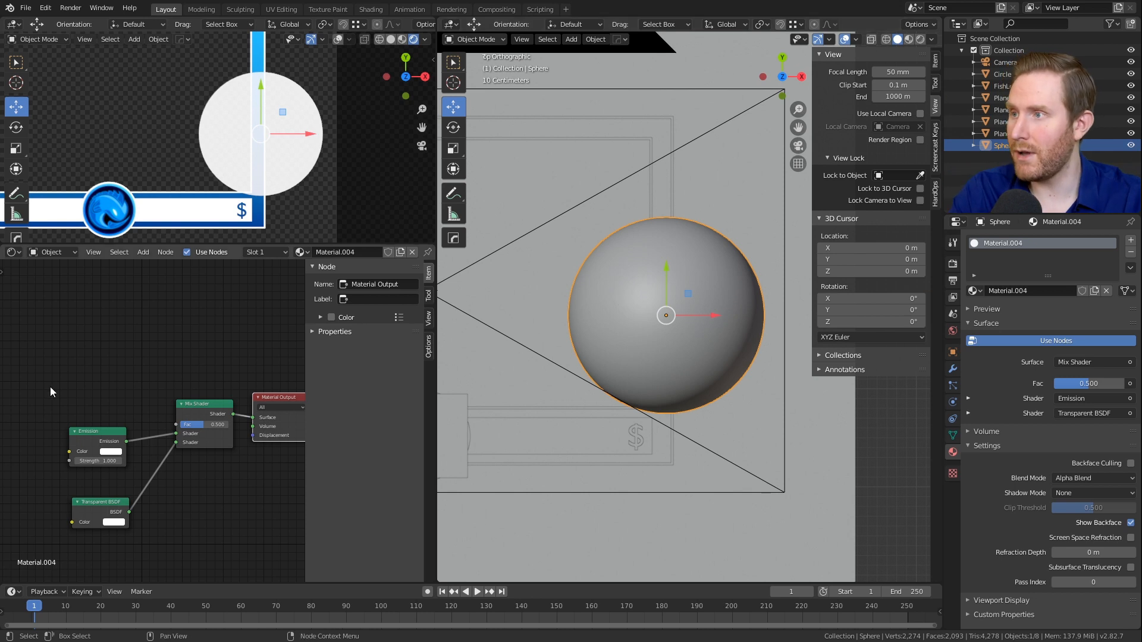
pyautogui.moveTo(115, 335); pyautogui.dragTo(148, 324, button='middle')
pyautogui.scroll(1, 141, 341)
pyautogui.hotkey('shift', 'a')
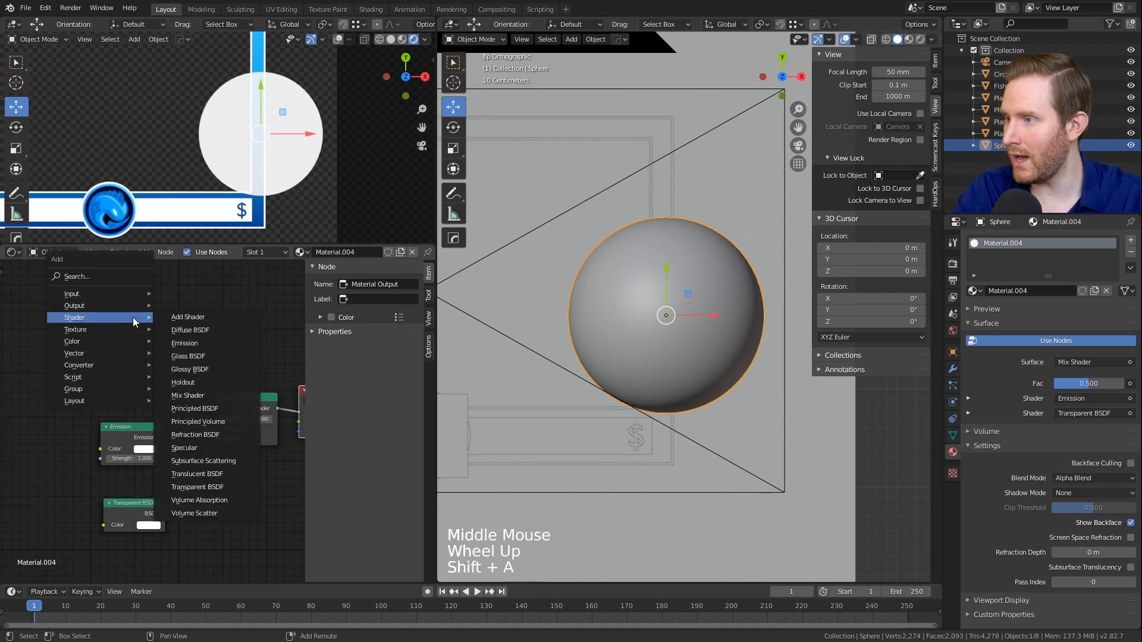
pyautogui.moveTo(94, 294)
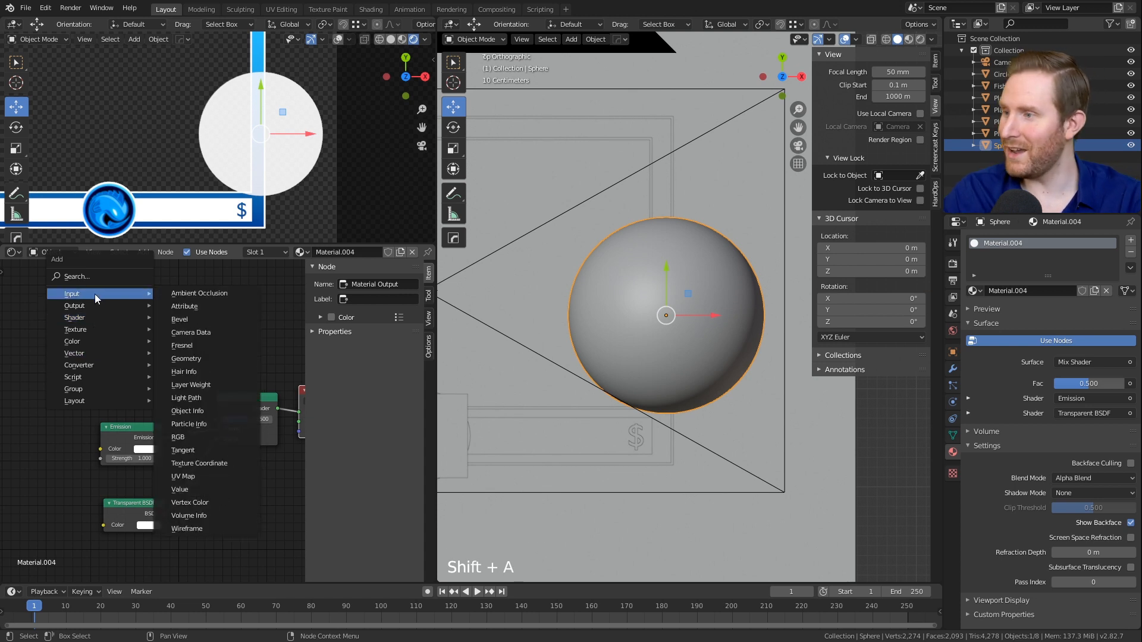
pyautogui.click(199, 384)
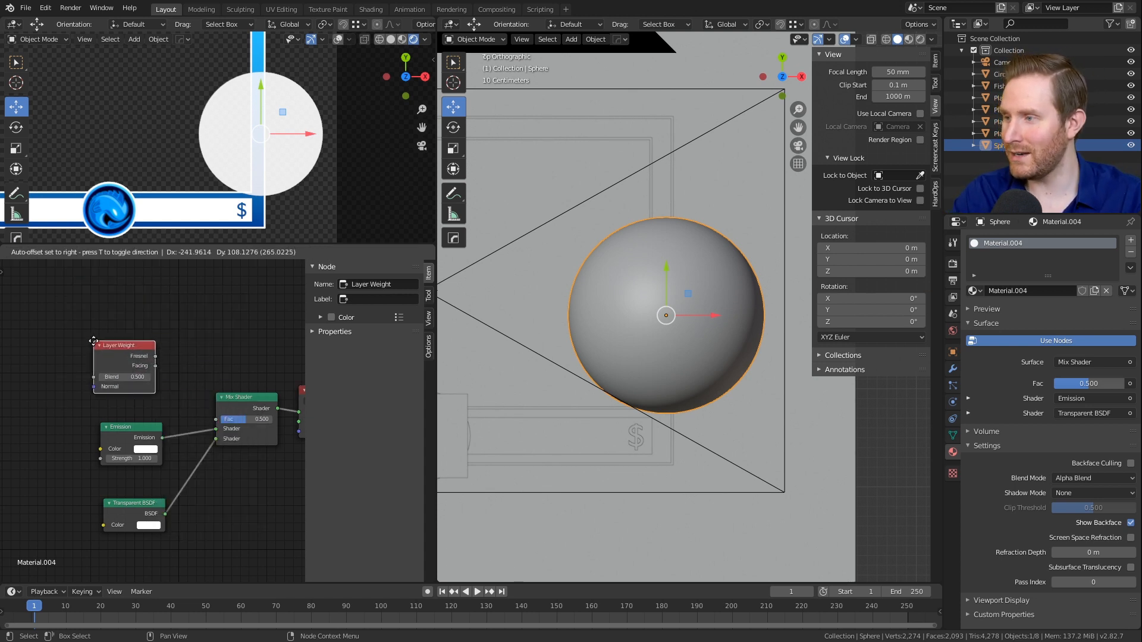
pyautogui.click(94, 341)
# Step: Connect the Layer Weight node's Facing output to the Mix Shader's Fac input
pyautogui.scroll(2, 150, 351)
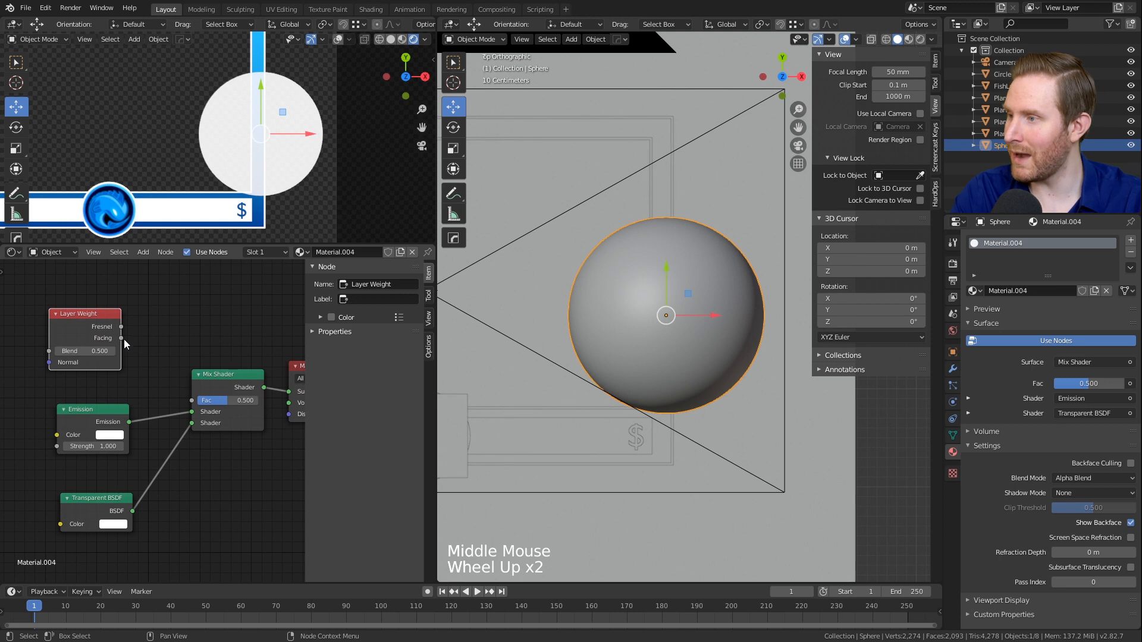
pyautogui.click(123, 338)
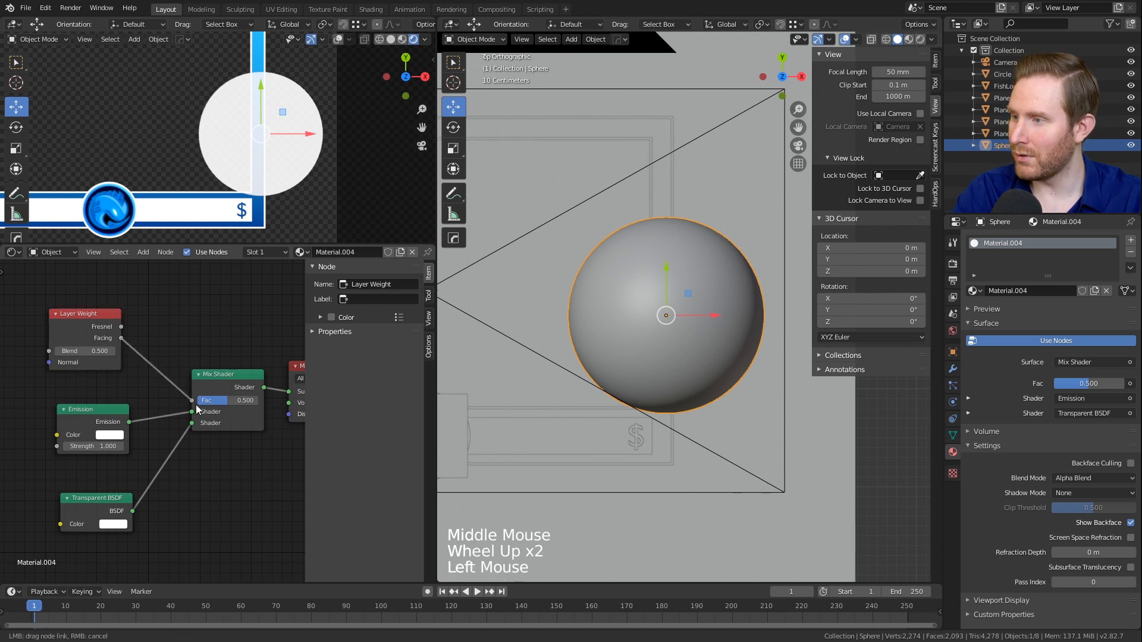
pyautogui.moveTo(193, 405); pyautogui.dragTo(192, 402)
pyautogui.scroll(1, 212, 466)
pyautogui.moveTo(213, 465); pyautogui.dragTo(265, 510, button='middle')
pyautogui.scroll(2, 239, 109)
pyautogui.keyDown('shift'); pyautogui.scroll(1, 250, 98); pyautogui.keyUp('shift')
pyautogui.keyDown('shift'); pyautogui.moveTo(269, 83); pyautogui.dragTo(258, 105, button='middle'); pyautogui.keyUp('shift')
pyautogui.scroll(1, 260, 77)
pyautogui.scroll(-1, 262, 62)
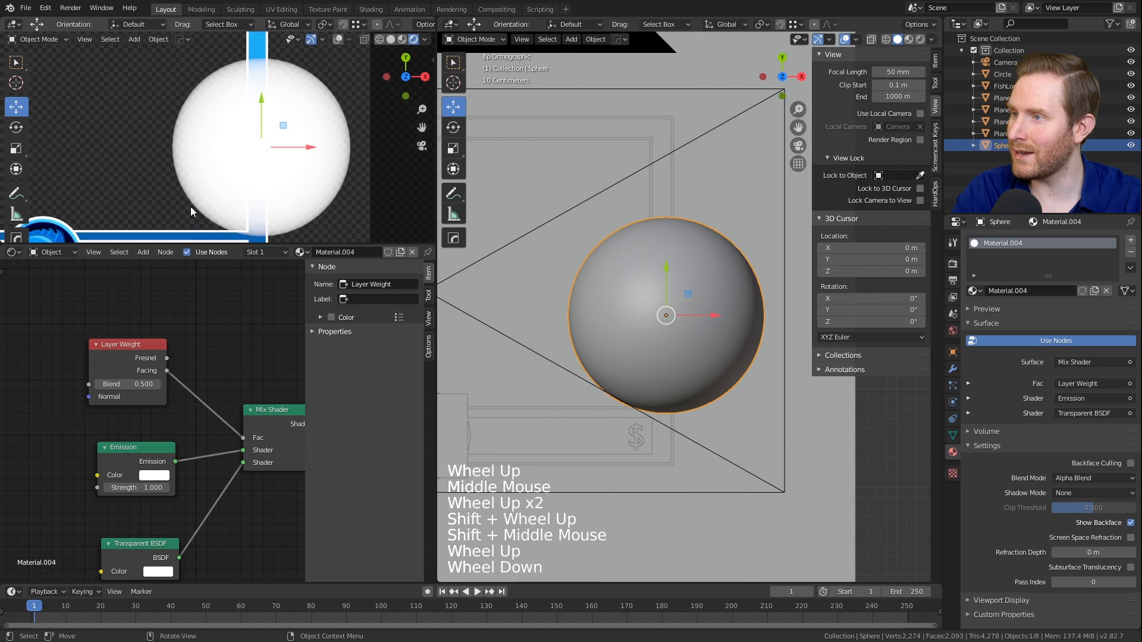
# Step: Move the Layer Weight node up and to the left to make room ahead of the Mix Shader
pyautogui.scroll(-1, 218, 463)
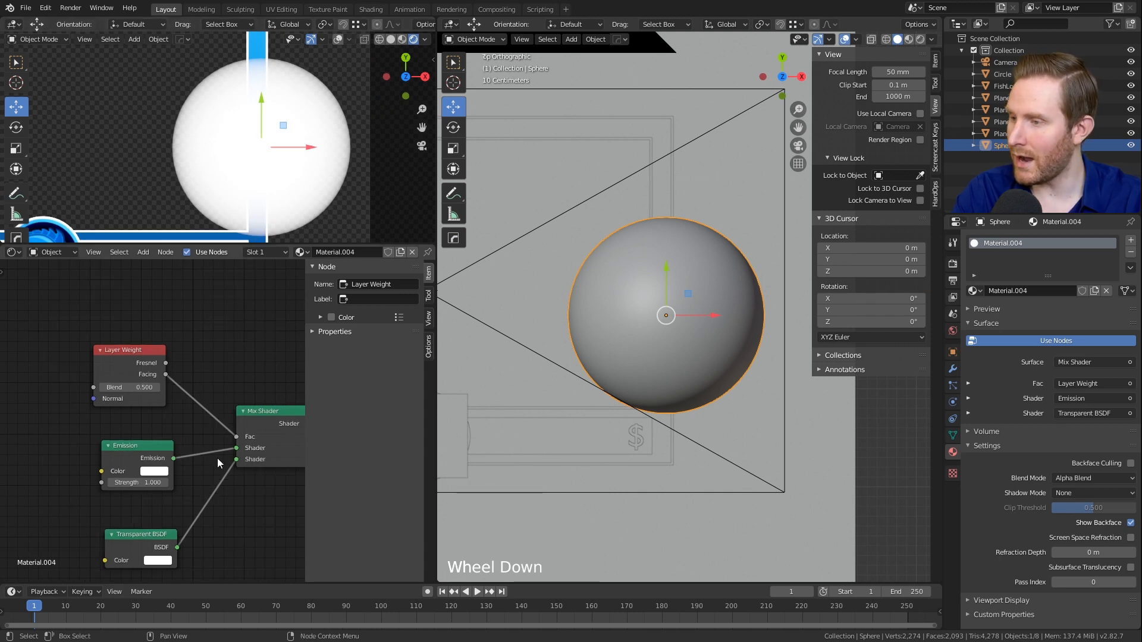
pyautogui.keyDown('shift'); pyautogui.moveTo(163, 387); pyautogui.dragTo(243, 410, button='middle'); pyautogui.keyUp('shift')
pyautogui.click(200, 370)
pyautogui.press('g')
pyautogui.click(49, 321)
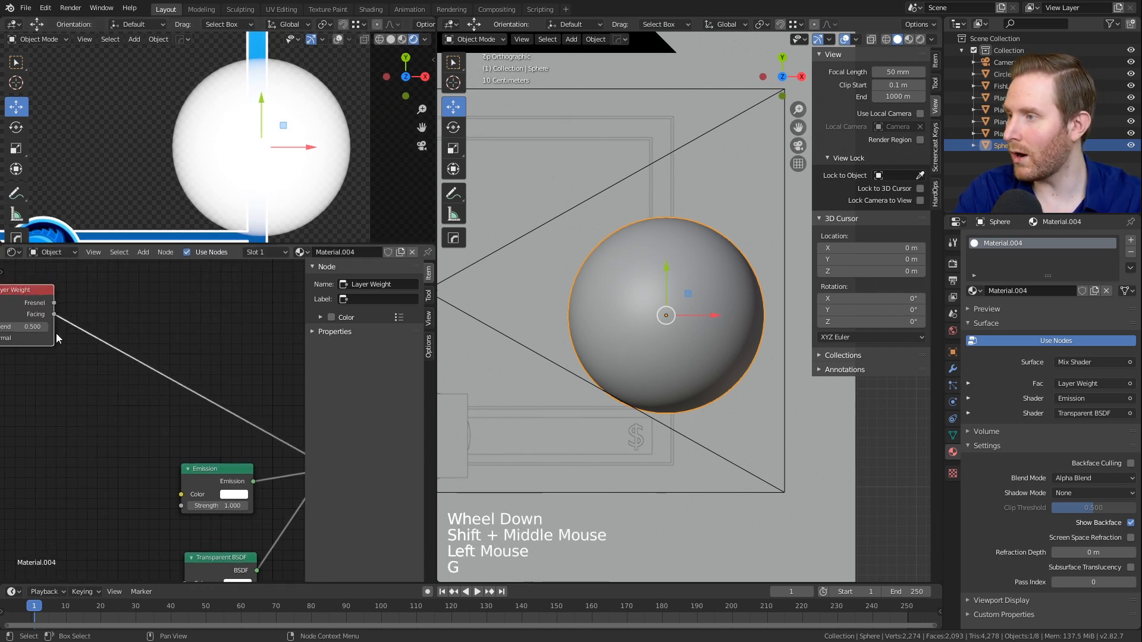
# Step: Add a ColorRamp node on the link between the Layer Weight's Facing output and the Mix Shader's Fac input
pyautogui.scroll(-4, 128, 387)
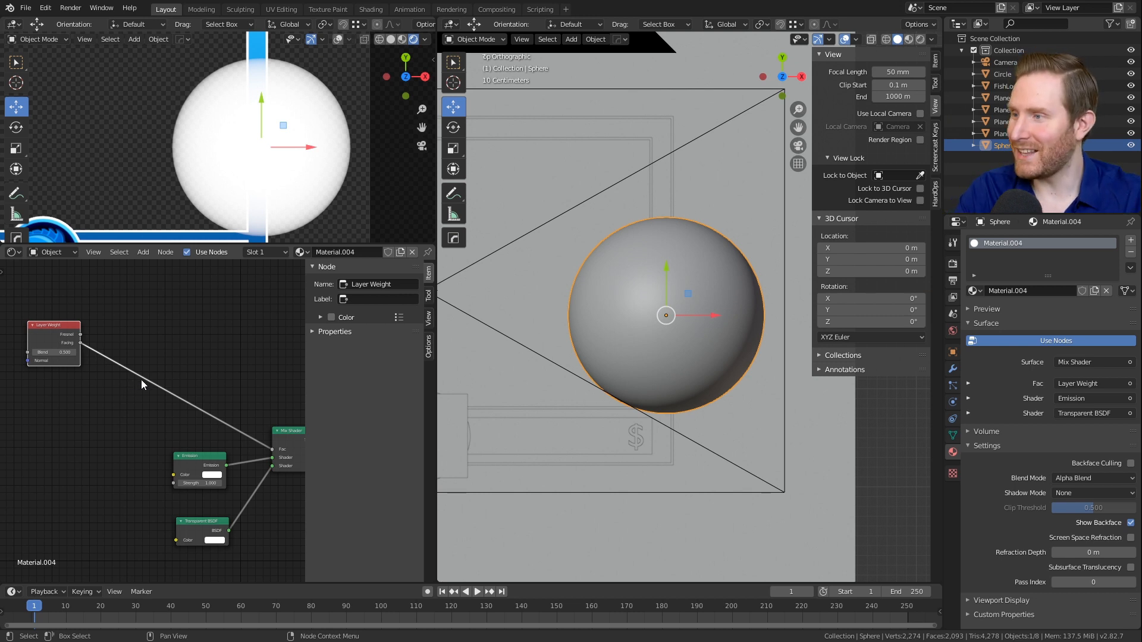
pyautogui.scroll(2, 149, 396)
pyautogui.scroll(1, 159, 379)
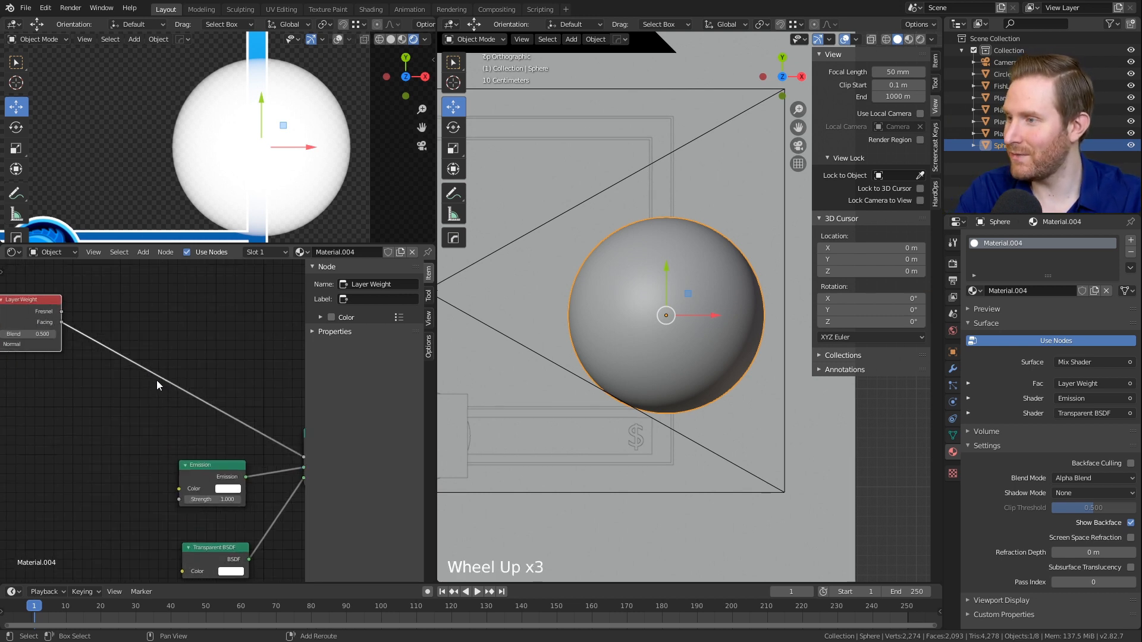
pyautogui.hotkey('shift', 'a')
pyautogui.moveTo(155, 380)
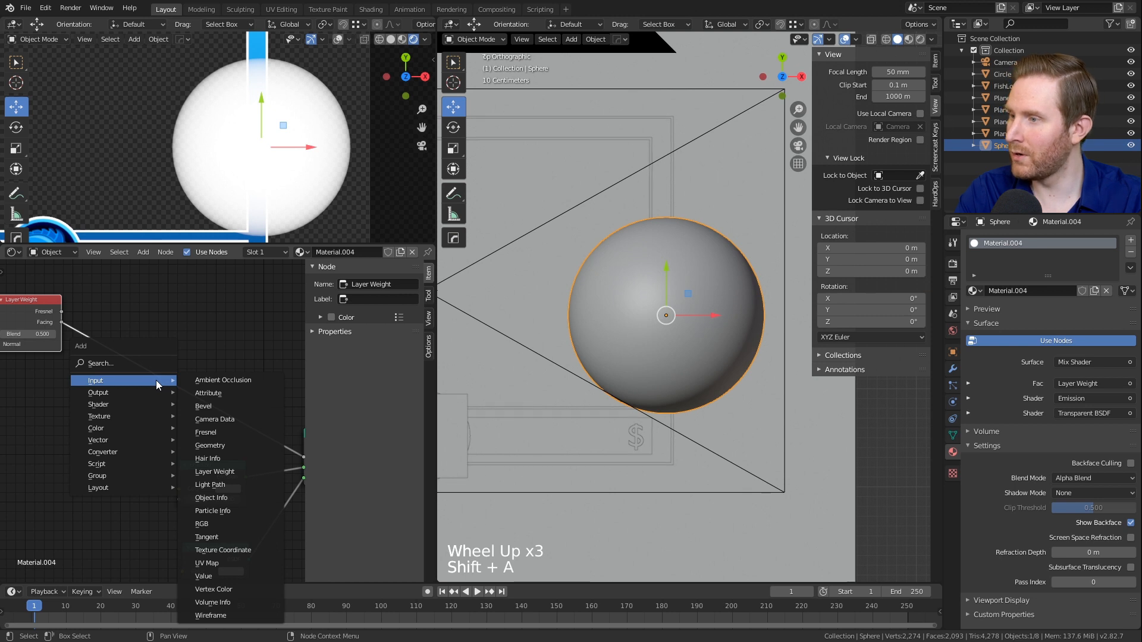
pyautogui.moveTo(128, 451)
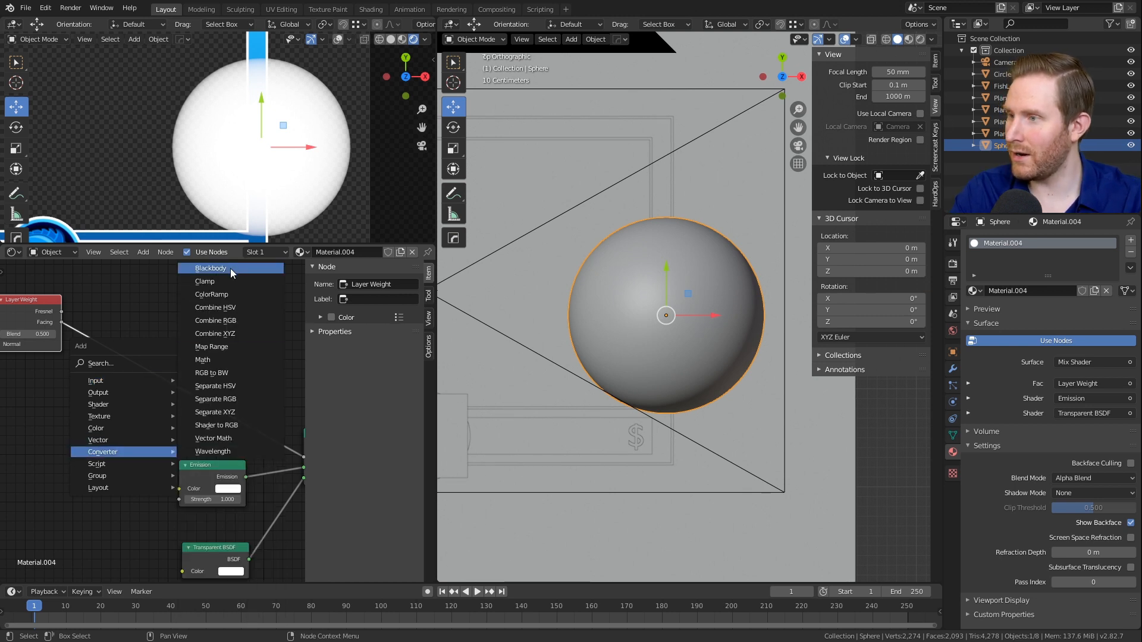
pyautogui.click(211, 295)
pyautogui.click(136, 442)
# Step: Arrange the ColorRamp stops with white at position 0.405 and black at the far end, 1.000
pyautogui.moveTo(134, 441); pyautogui.dragTo(87, 365, button='middle')
pyautogui.scroll(3, 101, 441)
pyautogui.scroll(2, 86, 365)
pyautogui.moveTo(72, 359); pyautogui.dragTo(158, 359)
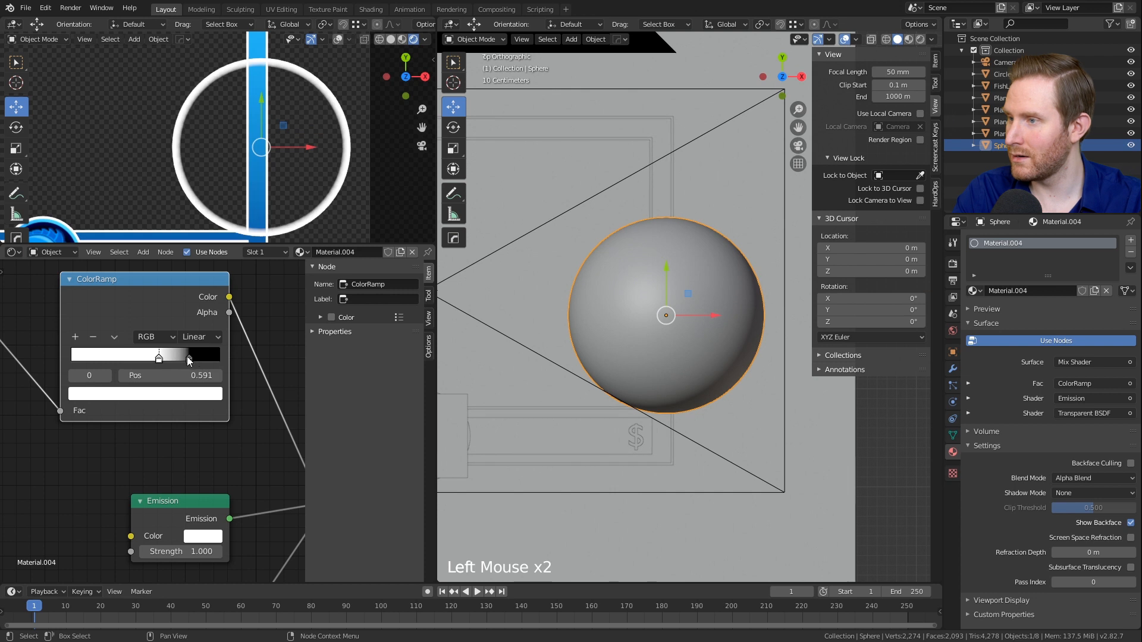
pyautogui.moveTo(188, 357); pyautogui.dragTo(239, 361)
pyautogui.moveTo(160, 358); pyautogui.dragTo(126, 360)
# Step: Move the sphere off the frame's right edge into the frame's opening
pyautogui.scroll(-4, 765, 372)
pyautogui.scroll(2, 765, 371)
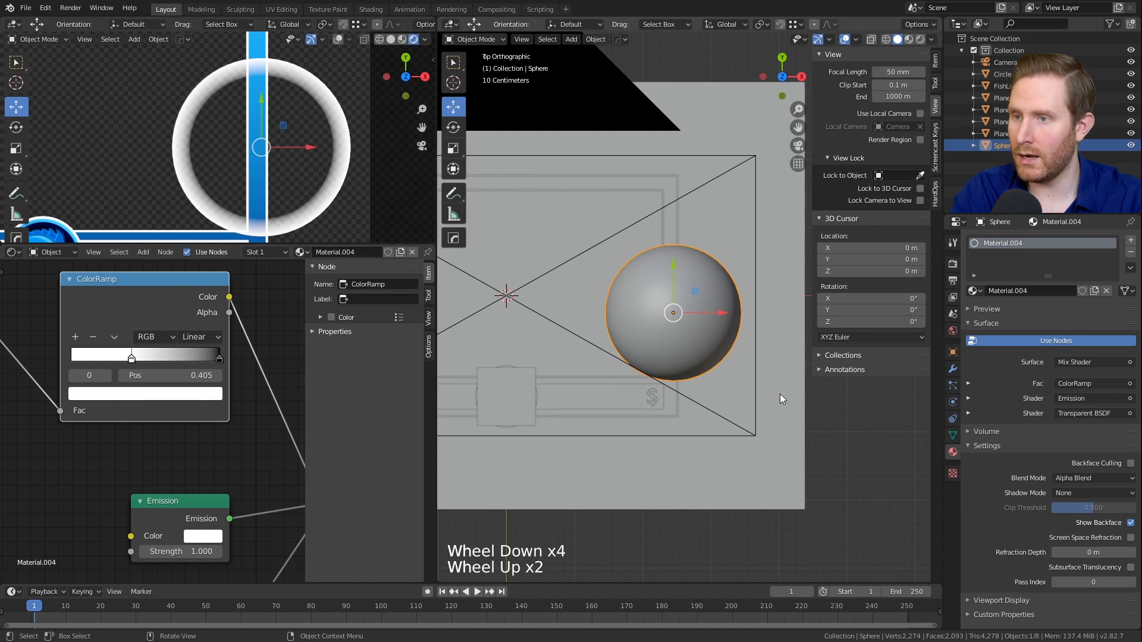
pyautogui.press('g')
pyautogui.click(637, 335)
# Step: Select the holdout plane beneath the frame in an angled view and hide it
pyautogui.keyDown('shift'); pyautogui.moveTo(586, 322); pyautogui.dragTo(705, 340, button='middle'); pyautogui.keyUp('shift')
pyautogui.scroll(-3, 689, 337)
pyautogui.moveTo(707, 437); pyautogui.dragTo(594, 336, button='middle')
pyautogui.click(529, 313)
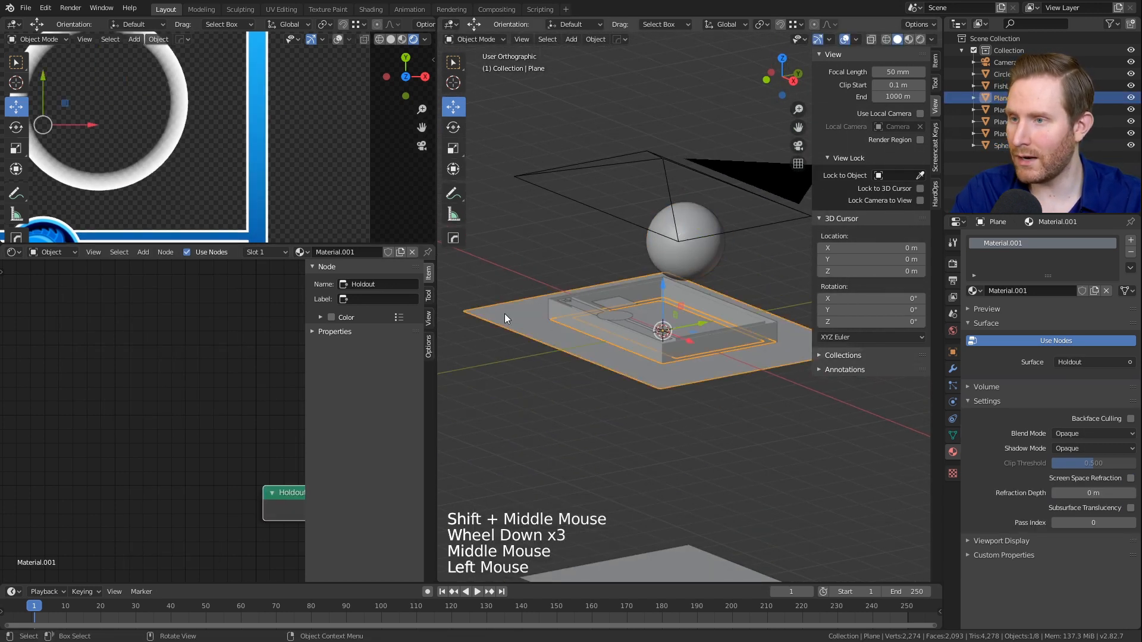
pyautogui.press('h')
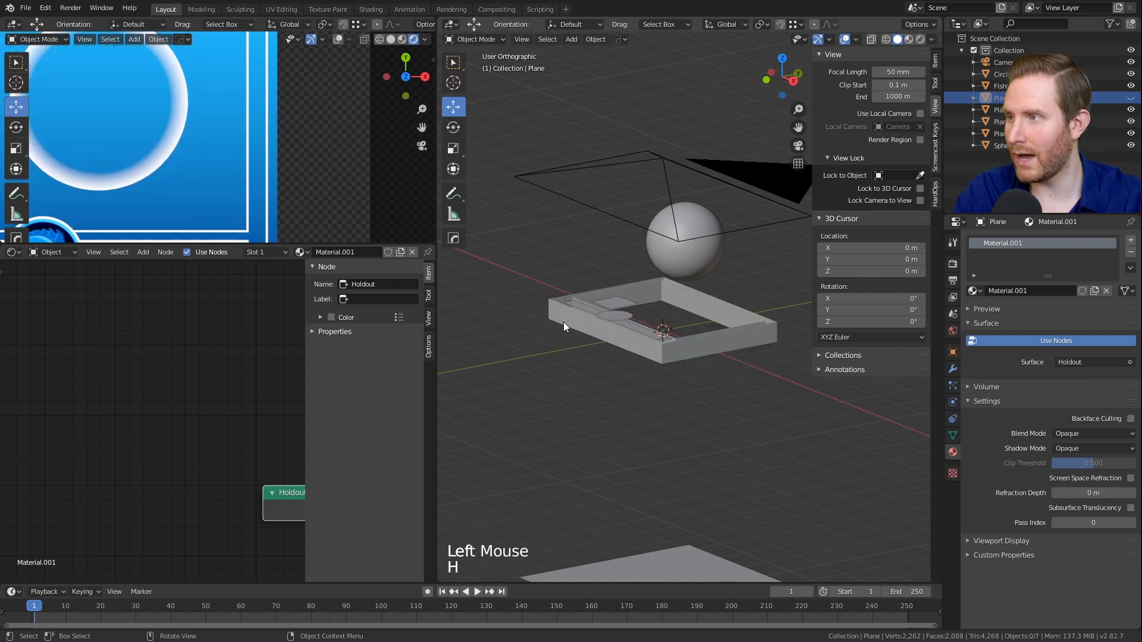
# Step: Select the sphere in top view and set its ColorRamp interpolation to B-Spline
pyautogui.scroll(-4, 168, 144)
pyautogui.keyDown('shift'); pyautogui.moveTo(168, 144); pyautogui.dragTo(185, 149, button='middle'); pyautogui.keyUp('shift')
pyautogui.press('KP_7')
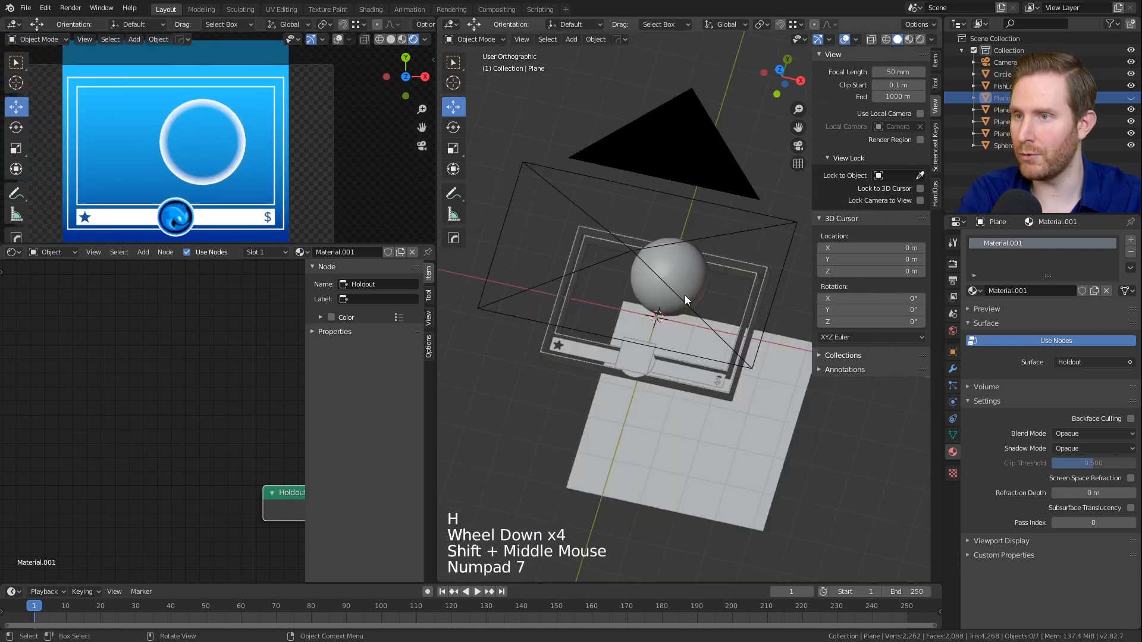
pyautogui.scroll(2, 686, 308)
pyautogui.click(685, 308)
pyautogui.click(687, 310)
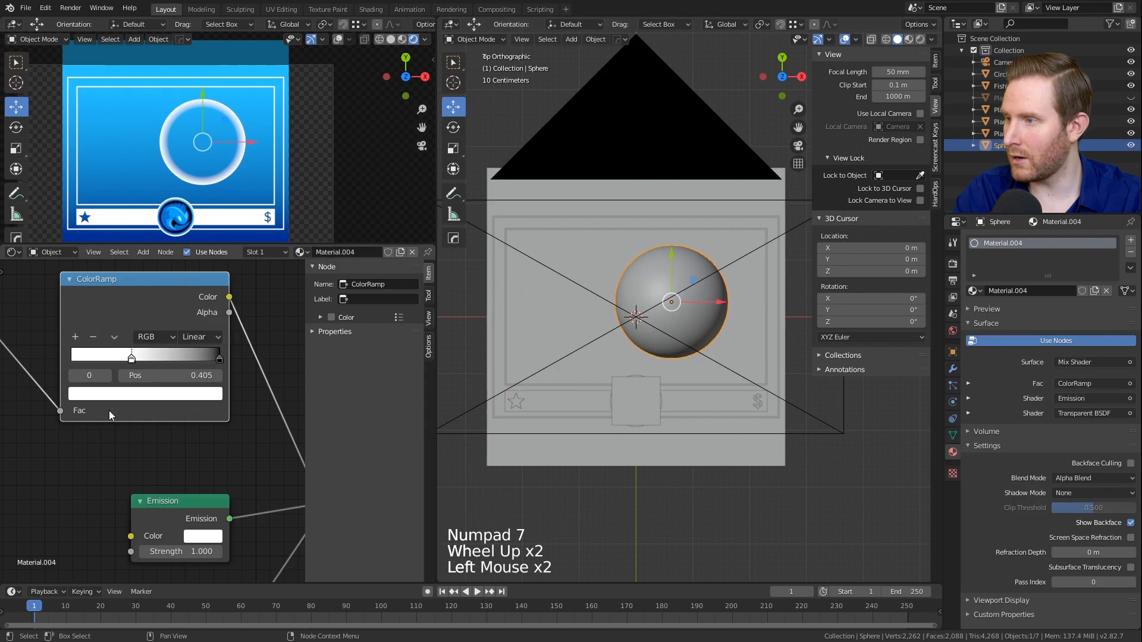
pyautogui.scroll(-4, 84, 438)
pyautogui.moveTo(84, 438); pyautogui.dragTo(131, 404, button='middle')
pyautogui.scroll(7, 153, 393)
pyautogui.moveTo(186, 341); pyautogui.dragTo(194, 421)
pyautogui.scroll(3, 270, 163)
pyautogui.moveTo(181, 341); pyautogui.dragTo(180, 376)
pyautogui.click(184, 341)
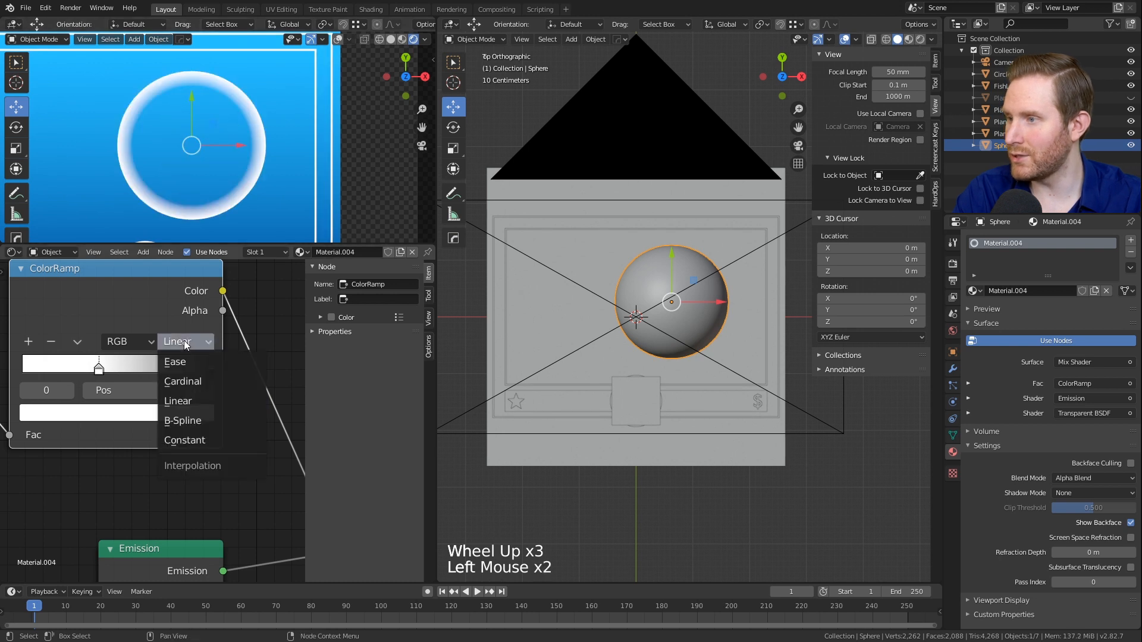
pyautogui.click(182, 421)
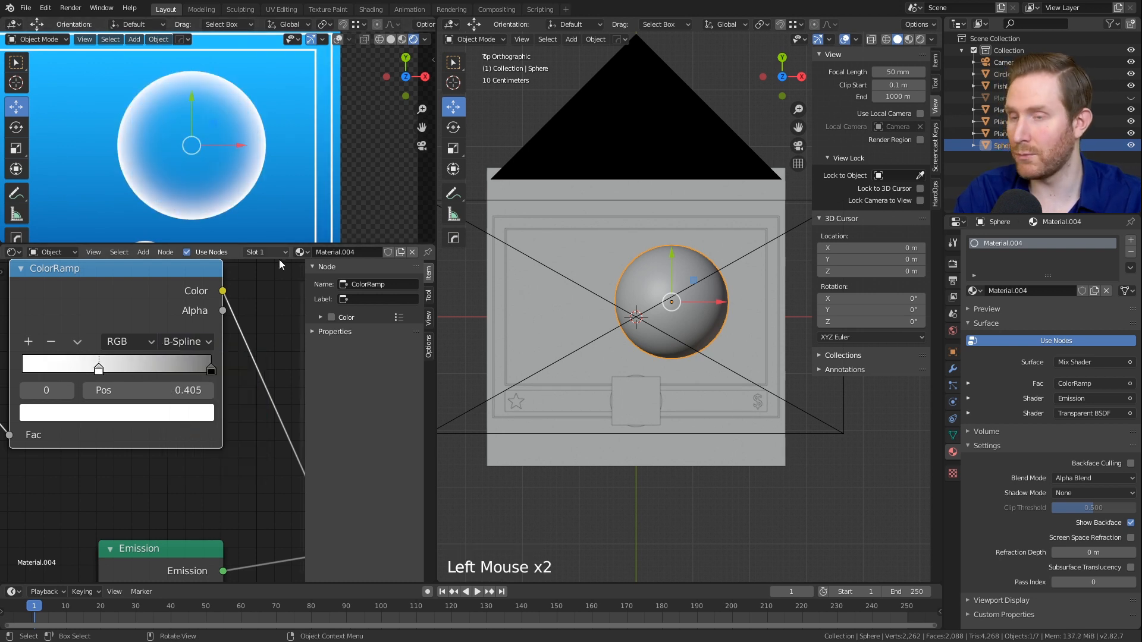
# Step: Lighten the ColorRamp's black end stop to a near-white with a value of 0.919
pyautogui.scroll(3, 230, 262)
pyautogui.scroll(-7, 244, 150)
pyautogui.scroll(5, 244, 179)
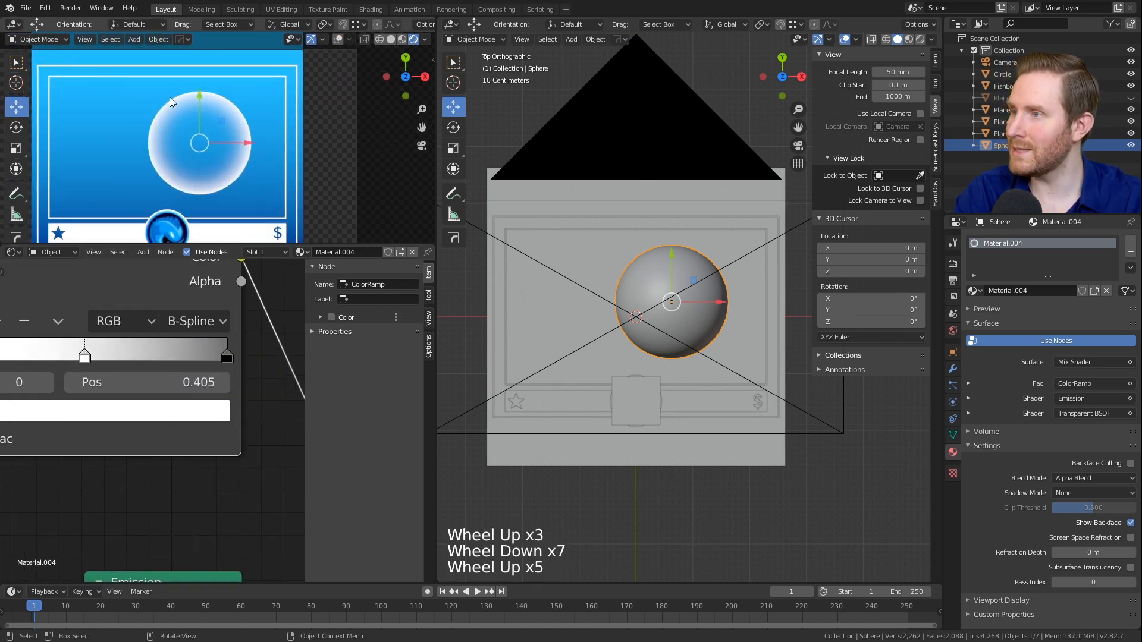
pyautogui.click(227, 358)
pyautogui.scroll(3, 223, 221)
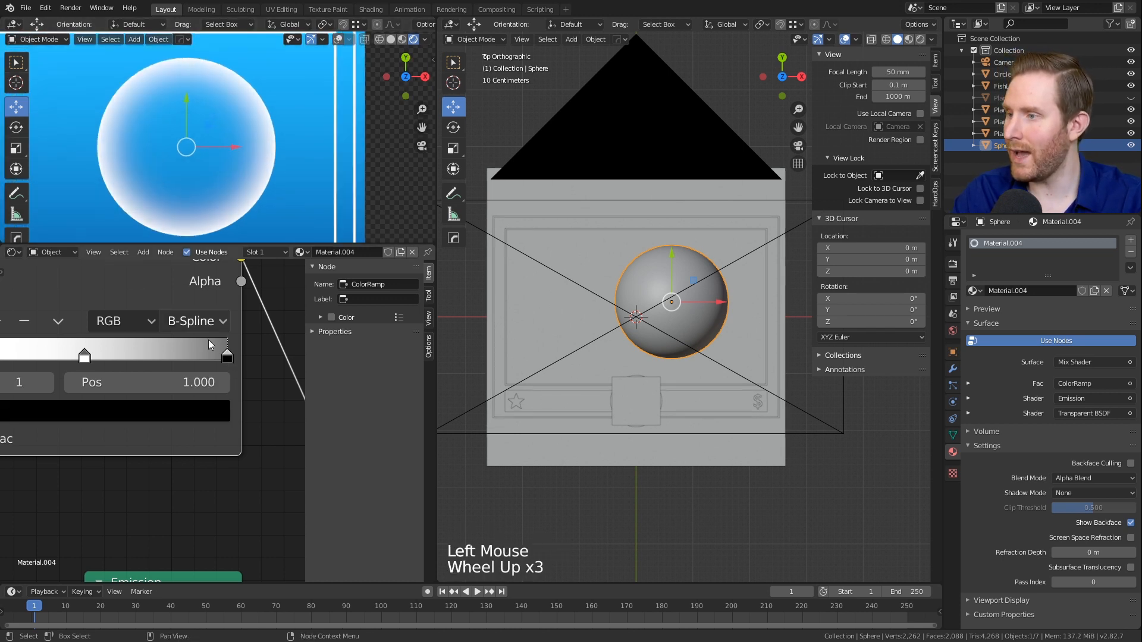
pyautogui.click(206, 411)
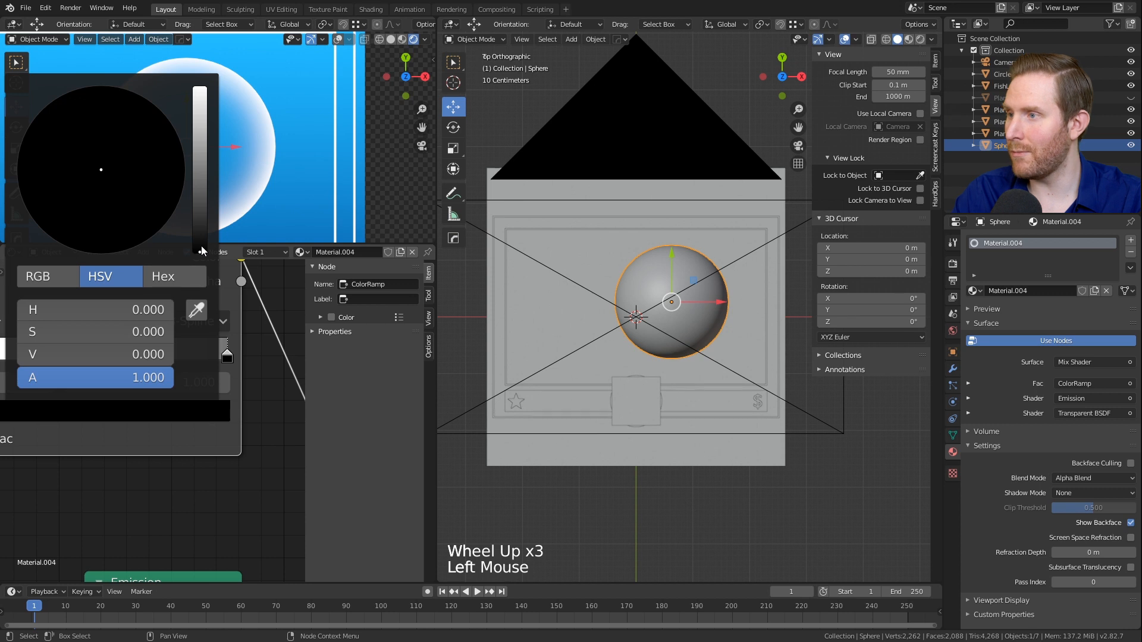
pyautogui.moveTo(200, 250); pyautogui.dragTo(199, 99)
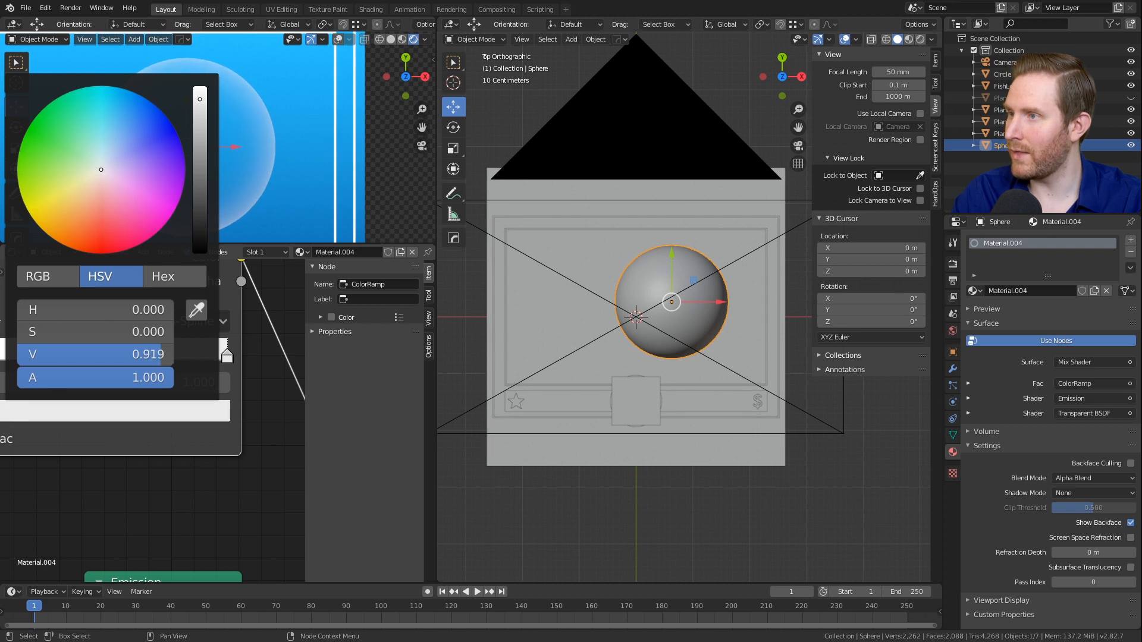
# Step: Scale the sphere down to about 0.187 of its size and place it on the frame's left edge
pyautogui.scroll(-9, 257, 173)
pyautogui.scroll(3, 258, 173)
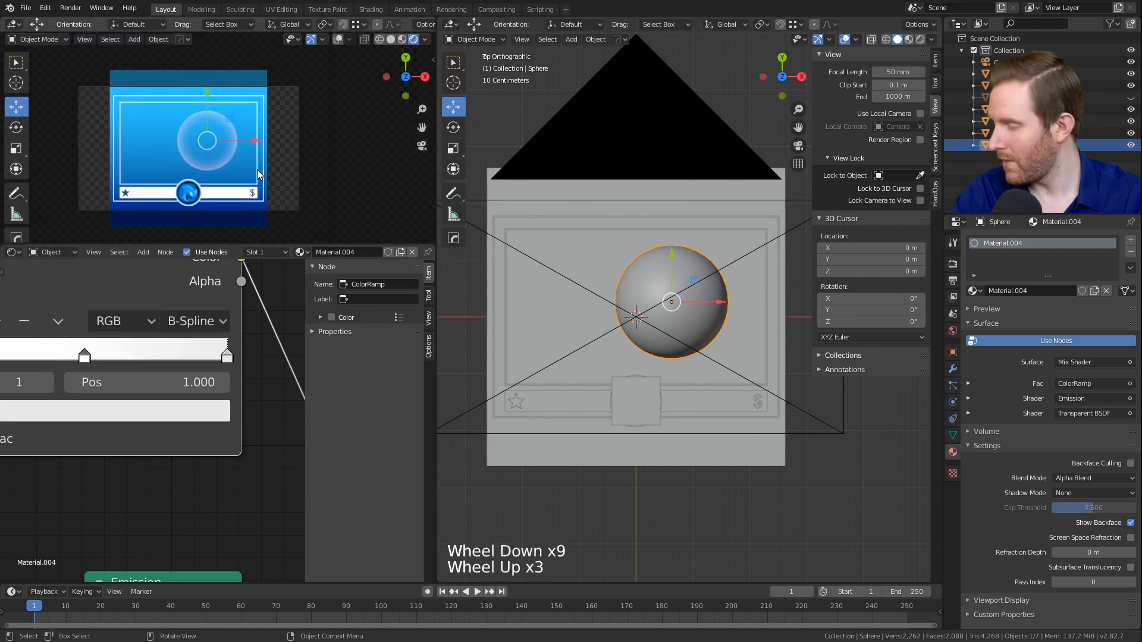
pyautogui.scroll(1, 257, 174)
pyautogui.press('s')
pyautogui.click(681, 331)
pyautogui.press('g')
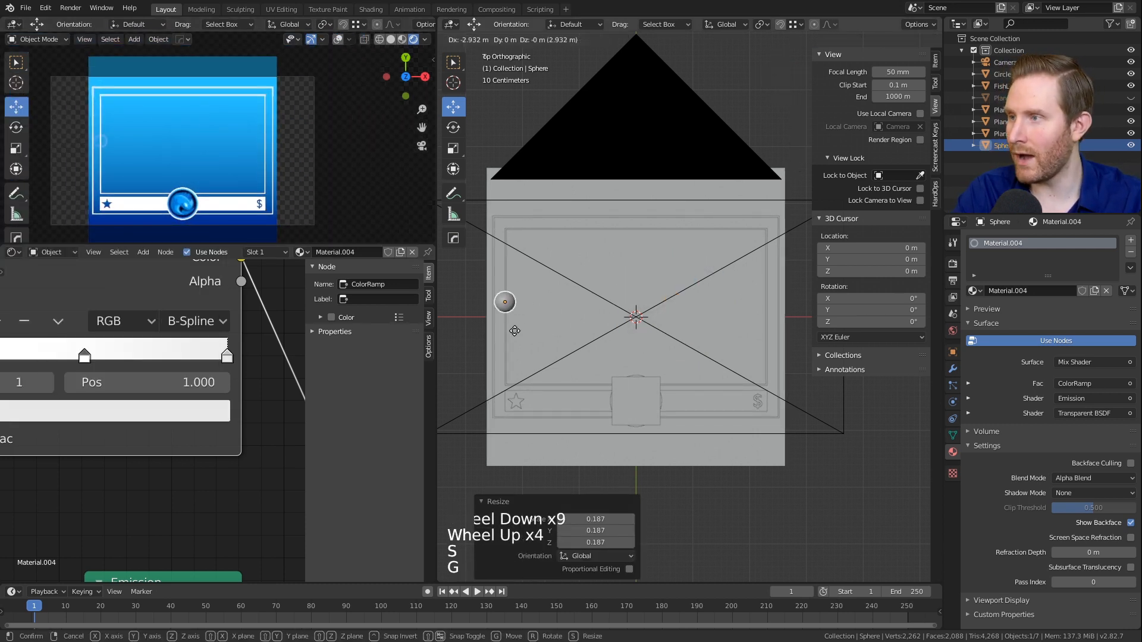
pyautogui.click(515, 334)
pyautogui.keyDown('shift'); pyautogui.moveTo(536, 350); pyautogui.dragTo(587, 321, button='middle'); pyautogui.keyUp('shift')
pyautogui.scroll(2, 587, 321)
pyautogui.press('g')
pyautogui.click(596, 328)
# Step: Lower the small sphere about 4.07 m along the Z axis
pyautogui.moveTo(649, 408); pyautogui.dragTo(577, 256, button='middle')
pyautogui.scroll(-1, 567, 211)
pyautogui.moveTo(567, 211); pyautogui.dragTo(646, 185, button='middle')
pyautogui.scroll(-4, 594, 202)
pyautogui.scroll(-4, 617, 229)
pyautogui.moveTo(681, 230); pyautogui.dragTo(681, 350)
# Step: Return to top view and nudge the small sphere into place on the frame's left edge
pyautogui.press('KP_7')
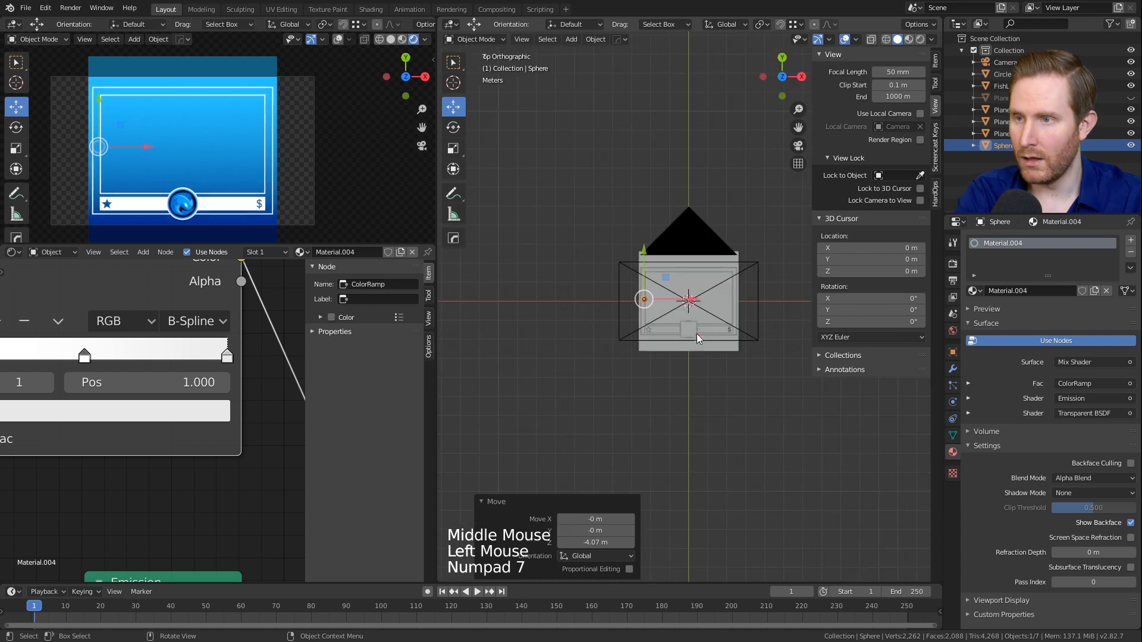
pyautogui.scroll(6, 698, 339)
pyautogui.scroll(3, 642, 339)
pyautogui.keyDown('shift'); pyautogui.moveTo(642, 339); pyautogui.dragTo(607, 296, button='middle'); pyautogui.keyUp('shift')
pyautogui.scroll(1, 633, 309)
pyautogui.press('g')
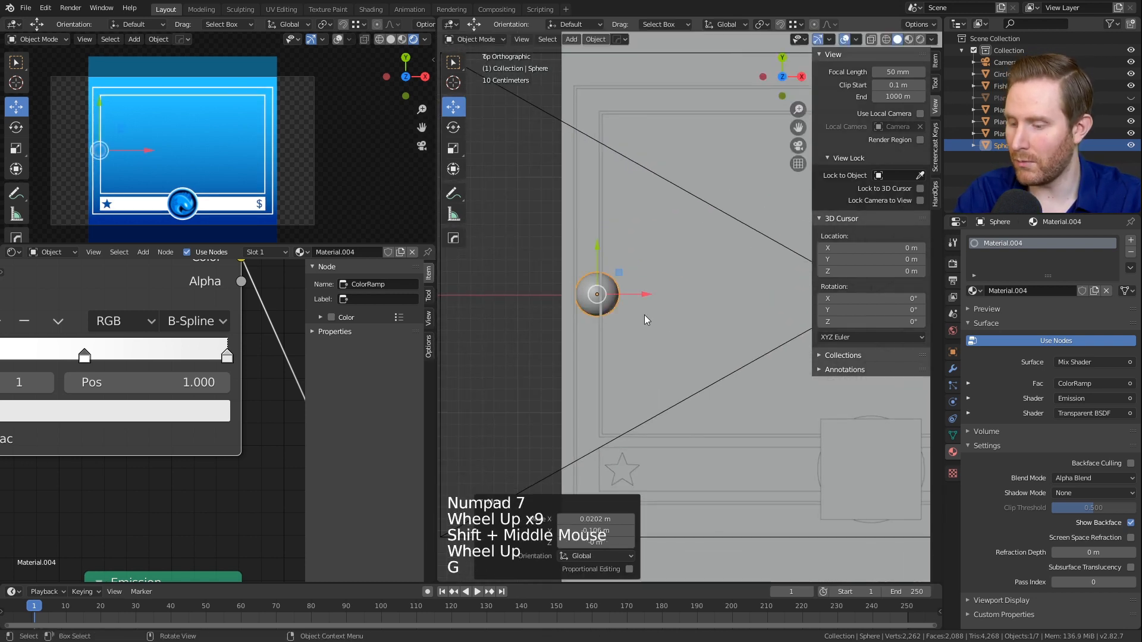
# Step: Unhide the holdout plane and clear the selection
pyautogui.hotkey('alt', 'h')
pyautogui.scroll(-3, 655, 305)
pyautogui.keyDown('shift'); pyautogui.moveTo(655, 305); pyautogui.dragTo(638, 294, button='middle'); pyautogui.keyUp('shift')
pyautogui.scroll(3, 603, 268)
pyautogui.scroll(-5, 604, 266)
pyautogui.hotkey('alt', 'a')
pyautogui.scroll(3, 639, 271)
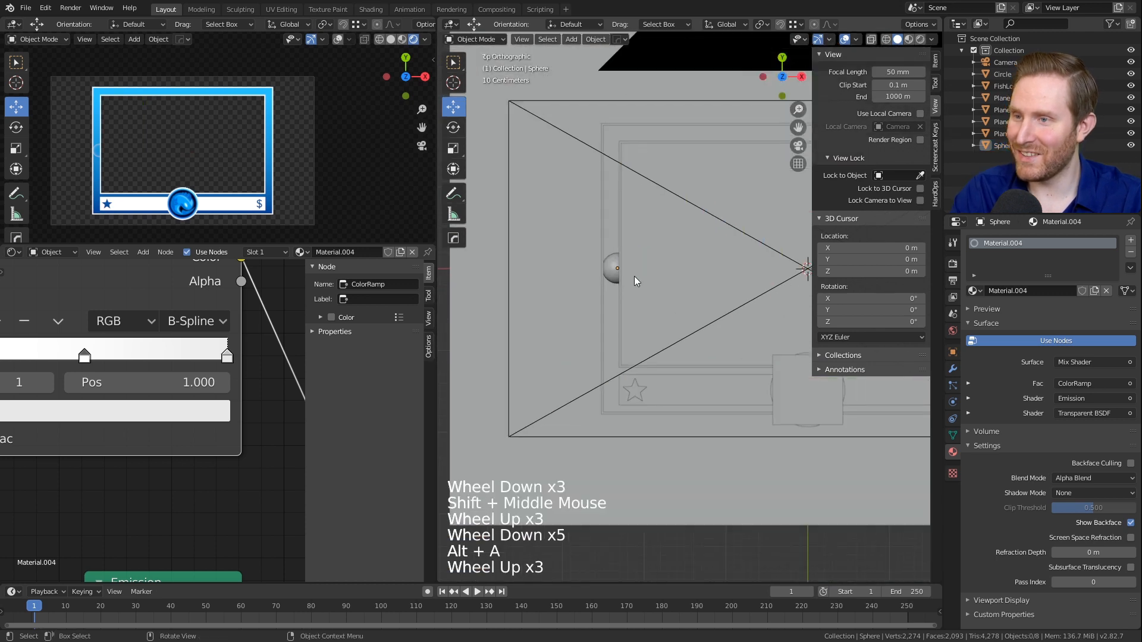
# Step: Duplicate the left-edge sphere, enlarge the copy and place it over the frame's lower-left corner by the star
pyautogui.click(612, 266)
pyautogui.keyDown('shift'); pyautogui.moveTo(674, 311); pyautogui.dragTo(651, 255, button='middle'); pyautogui.keyUp('shift')
pyautogui.scroll(2, 618, 226)
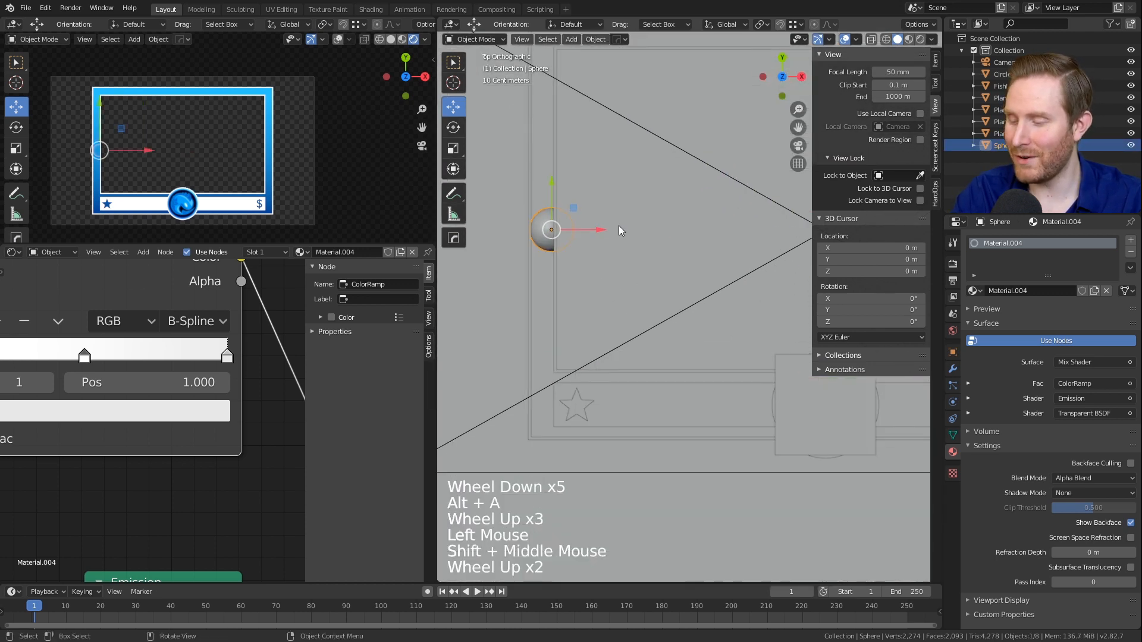
pyautogui.hotkey('shift', 'd')
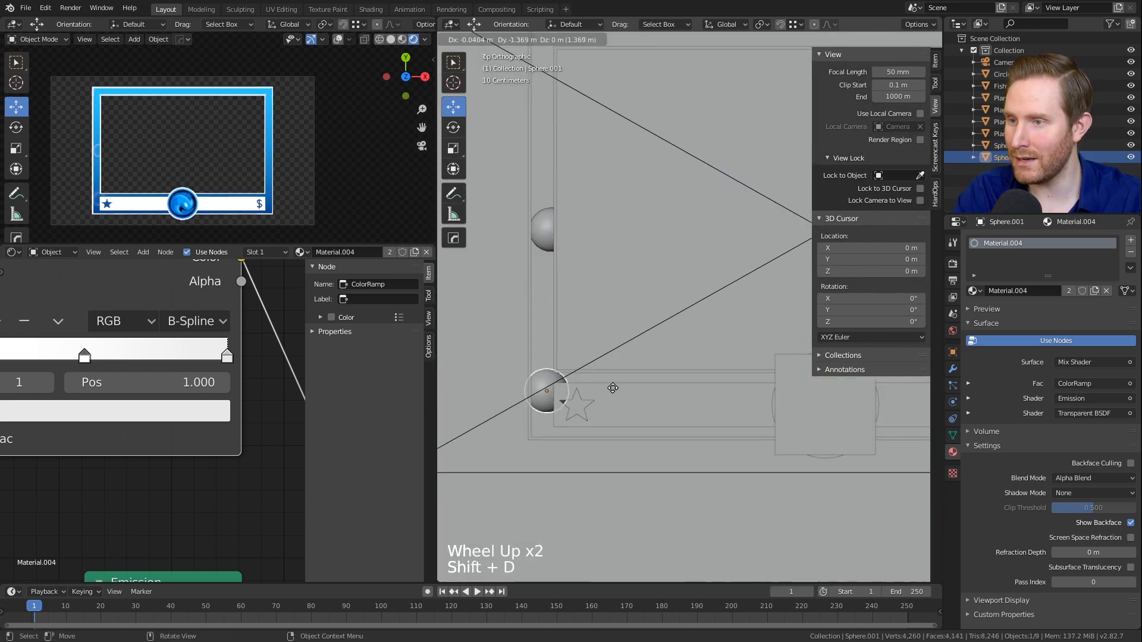
pyautogui.click(741, 378)
pyautogui.press('s')
pyautogui.click(794, 380)
pyautogui.press('g')
pyautogui.click(679, 419)
# Step: Duplicate the corner sphere, scale the copy to about 0.373 and place it on the frame's right edge above the dollar sign
pyautogui.keyDown('shift'); pyautogui.moveTo(680, 420); pyautogui.dragTo(589, 360, button='middle'); pyautogui.keyUp('shift')
pyautogui.scroll(-3, 586, 357)
pyautogui.hotkey('shift', 'd')
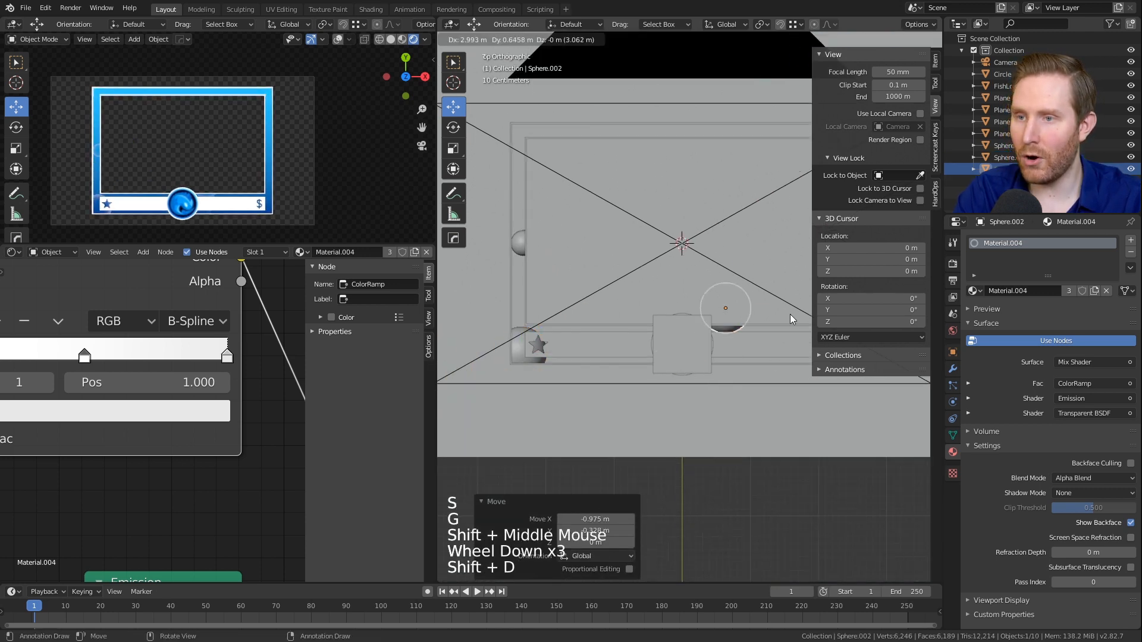
pyautogui.click(726, 326)
pyautogui.keyDown('shift'); pyautogui.moveTo(725, 326); pyautogui.dragTo(537, 286, button='middle'); pyautogui.keyUp('shift')
pyautogui.press('g')
pyautogui.click(662, 313)
pyautogui.press('s')
pyautogui.click(678, 333)
pyautogui.scroll(3, 681, 339)
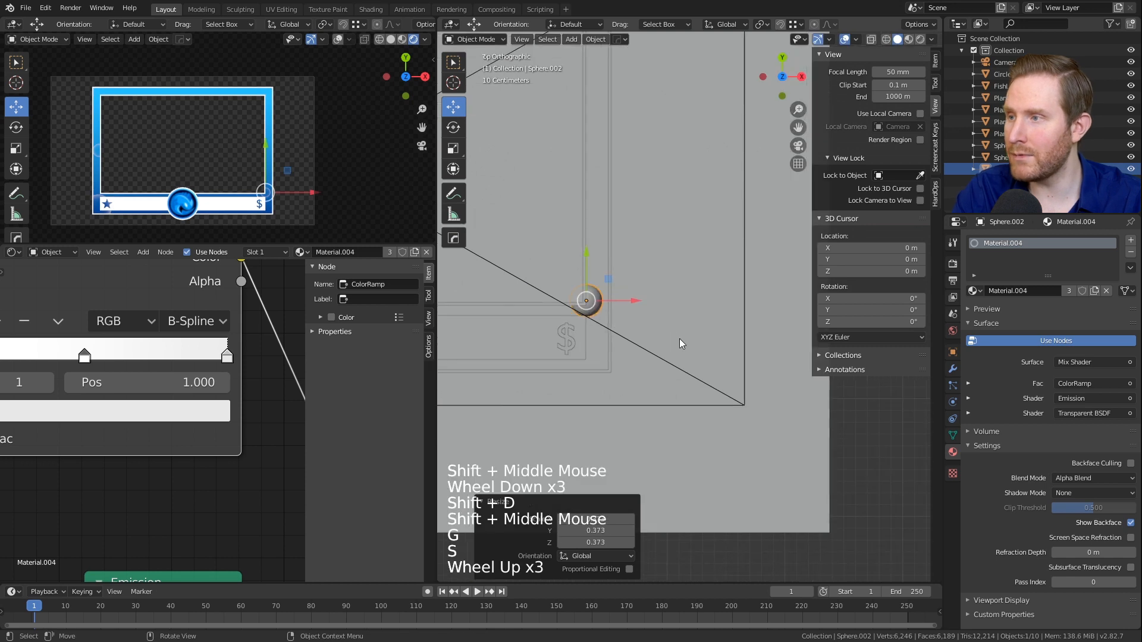
pyautogui.press('g')
pyautogui.click(676, 348)
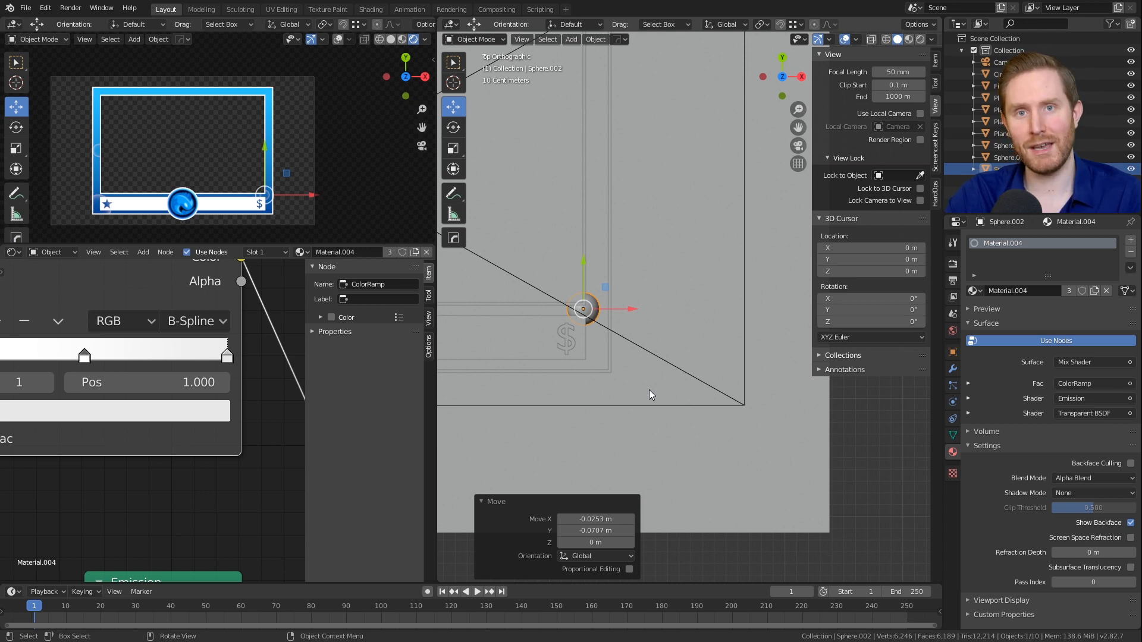
# Step: Examine the spheres' depth relative to the frame and holdout plane from an angled view
pyautogui.scroll(-5, 641, 299)
pyautogui.keyDown('shift'); pyautogui.moveTo(616, 303); pyautogui.dragTo(636, 333, button='middle'); pyautogui.keyUp('shift')
pyautogui.scroll(1, 636, 333)
pyautogui.moveTo(637, 333)
pyautogui.mouseDown(button='middle')
pyautogui.moveTo(682, 385)
pyautogui.moveTo(631, 331)
pyautogui.mouseUp(button='middle')
pyautogui.scroll(1, 632, 331)
pyautogui.scroll(-4, 651, 380)
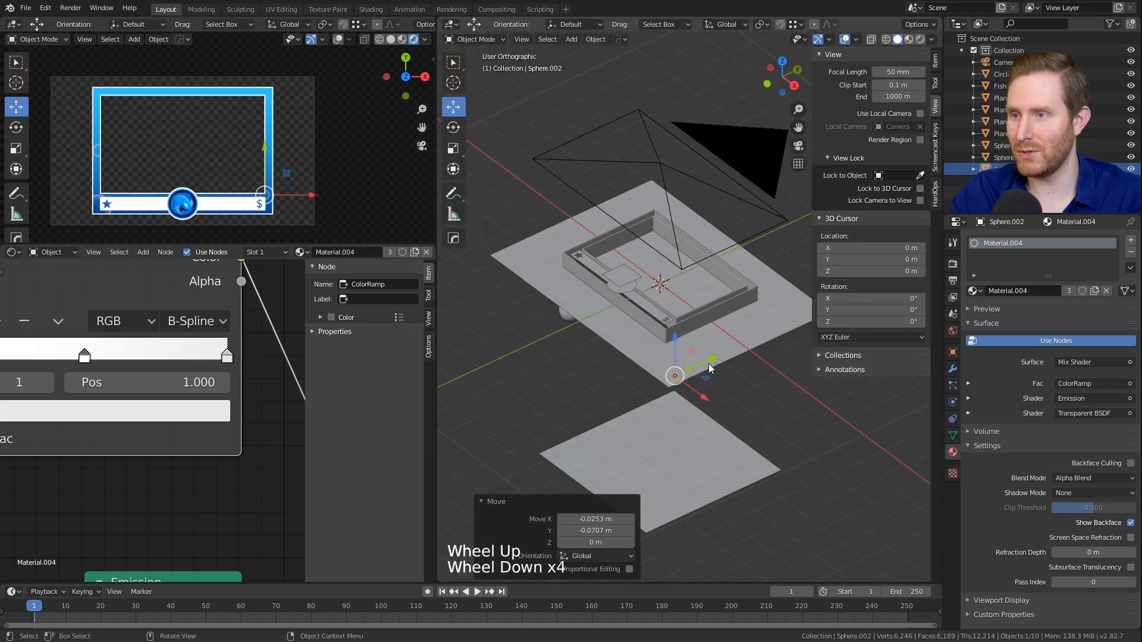
pyautogui.moveTo(675, 323); pyautogui.dragTo(688, 401, button='middle')
pyautogui.scroll(-2, 687, 355)
# Step: In top view, duplicate the right-edge sphere, enlarge the copy and place it over the frame's upper-right corner
pyautogui.press('KP_7')
pyautogui.scroll(7, 700, 359)
pyautogui.scroll(1, 667, 386)
pyautogui.scroll(2, 663, 396)
pyautogui.scroll(-2, 662, 404)
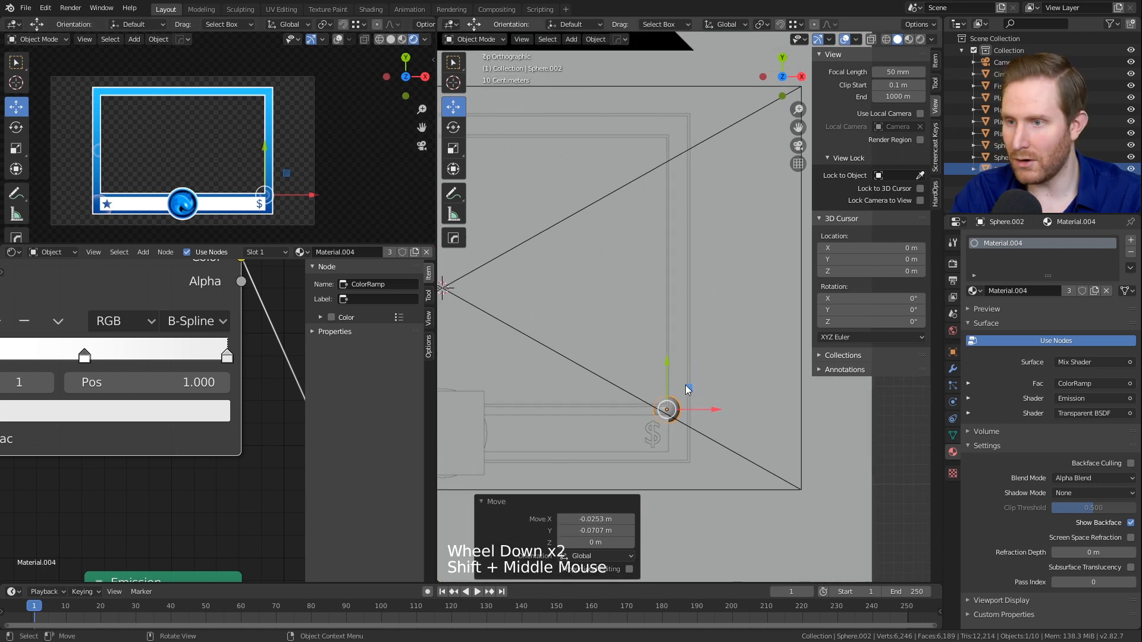
pyautogui.hotkey('shift', 'd')
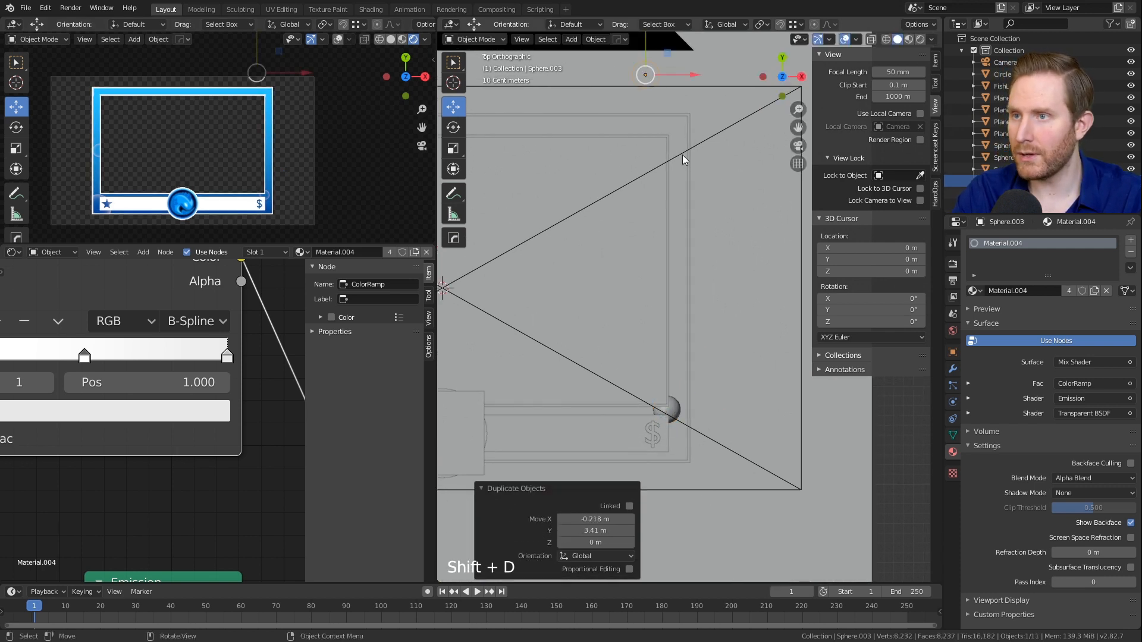
pyautogui.press('s')
pyautogui.press('g')
pyautogui.click(776, 220)
# Step: Duplicate the upper-right sphere, resize the copy and position it on the frame's top edge left of centre
pyautogui.hotkey('shift', 'd')
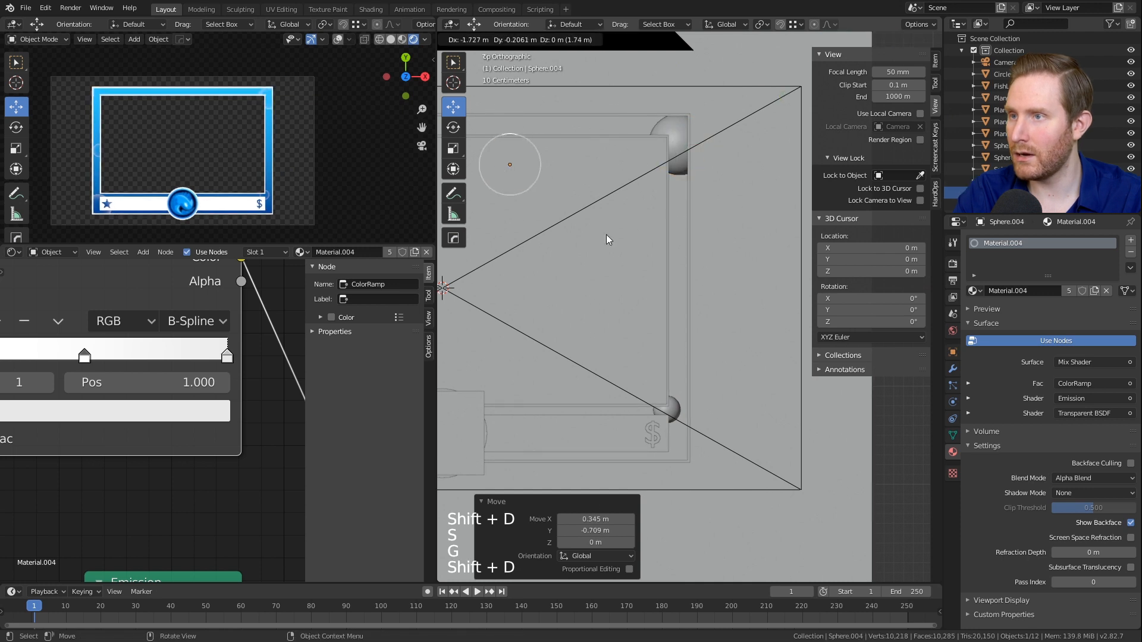
pyautogui.keyDown('shift'); pyautogui.moveTo(640, 232); pyautogui.dragTo(772, 324, button='middle'); pyautogui.keyUp('shift')
pyautogui.scroll(1, 773, 323)
pyautogui.press('s')
pyautogui.click(719, 298)
pyautogui.press('g')
pyautogui.click(592, 294)
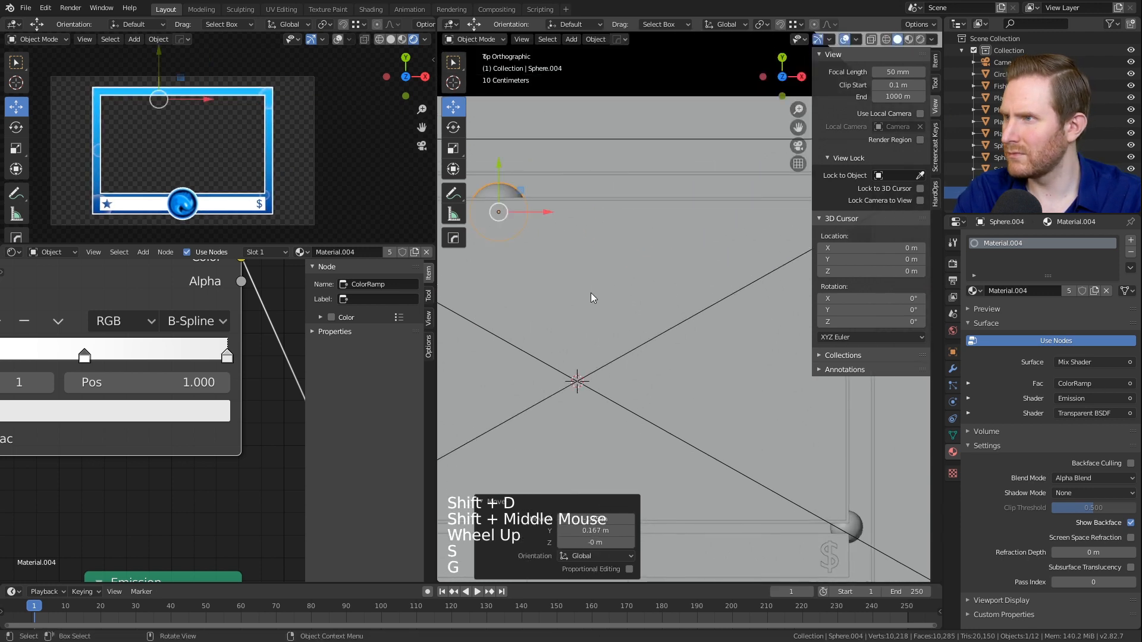
pyautogui.keyDown('shift'); pyautogui.moveTo(592, 293); pyautogui.dragTo(684, 291, button='middle'); pyautogui.keyUp('shift')
pyautogui.press('g')
pyautogui.click(640, 288)
# Step: Duplicate the top-edge sphere and position the copy on the top edge right of centre
pyautogui.scroll(-4, 642, 292)
pyautogui.hotkey('shift', 'd')
pyautogui.click(760, 269)
pyautogui.scroll(2, 661, 289)
pyautogui.keyDown('shift'); pyautogui.moveTo(760, 274); pyautogui.dragTo(654, 197, button='middle'); pyautogui.keyUp('shift')
pyautogui.press('g')
pyautogui.click(655, 307)
# Step: Duplicate that sphere onto the bottom bar, enlarge the copy and place it just right of the central logo
pyautogui.scroll(-3, 646, 191)
pyautogui.hotkey('shift', 'd')
pyautogui.click(639, 367)
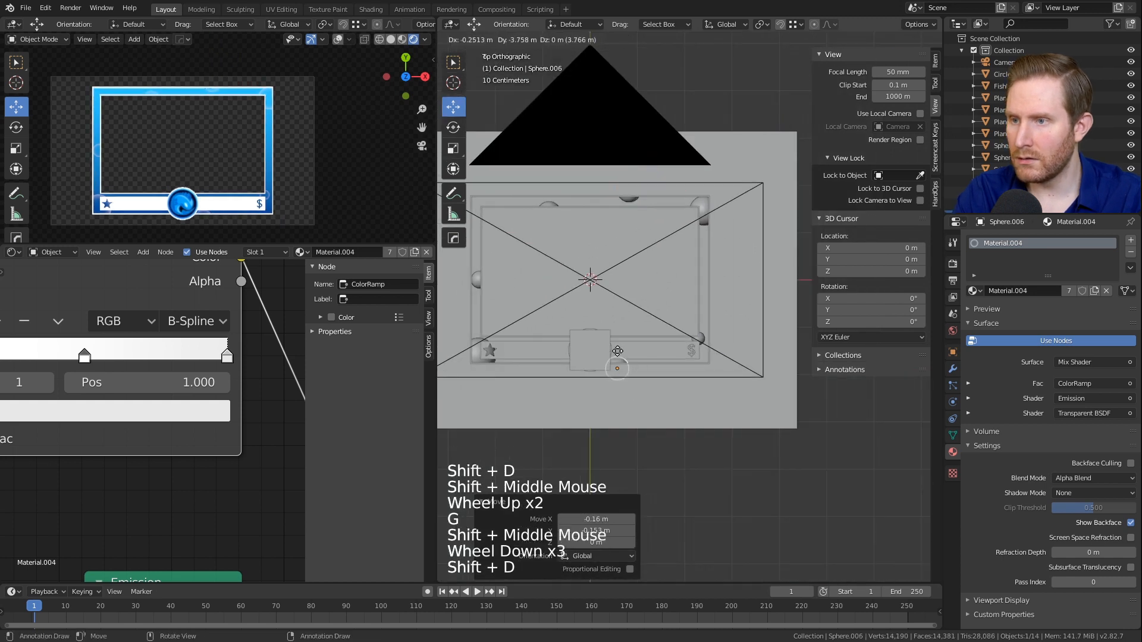
pyautogui.keyDown('shift'); pyautogui.moveTo(639, 368); pyautogui.dragTo(639, 320, button='middle'); pyautogui.keyUp('shift')
pyautogui.scroll(4, 638, 320)
pyautogui.press('g')
pyautogui.click(653, 348)
pyautogui.press('s')
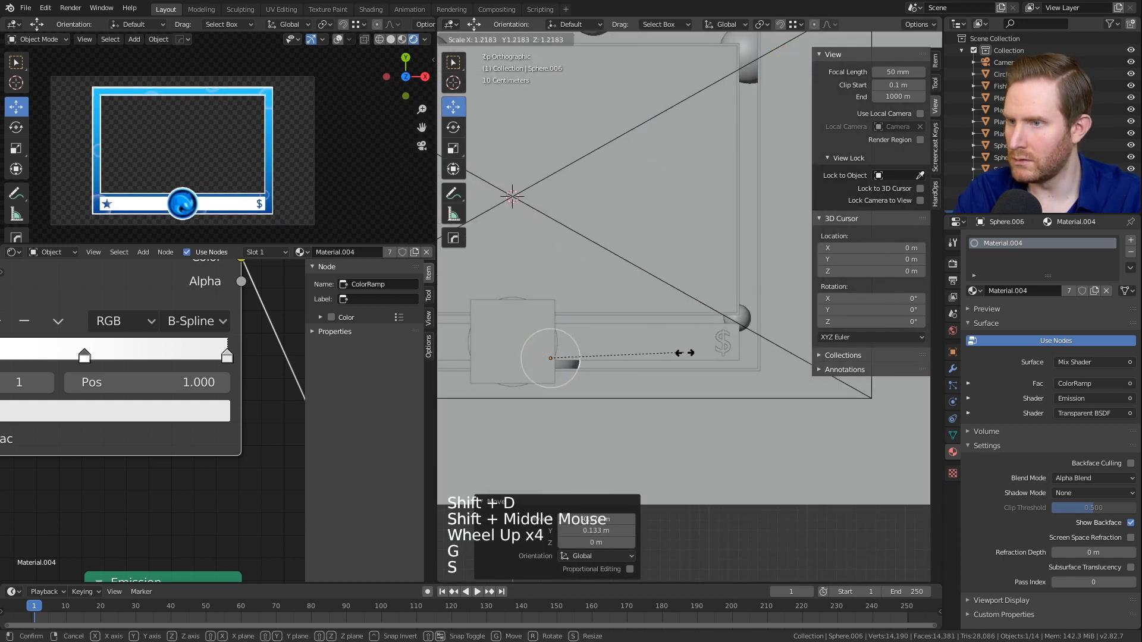
pyautogui.click(721, 375)
pyautogui.press('g')
pyautogui.click(759, 368)
pyautogui.scroll(-1, 310, 167)
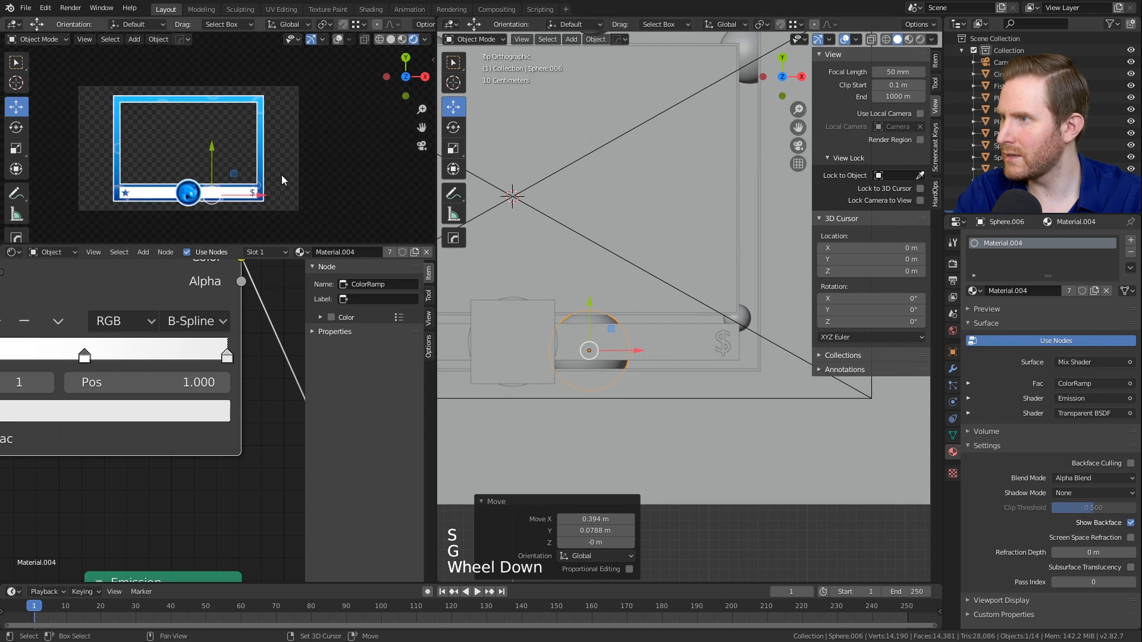
pyautogui.keyDown('shift'); pyautogui.moveTo(312, 178); pyautogui.dragTo(317, 160, button='middle'); pyautogui.keyUp('shift')
pyautogui.scroll(2, 317, 159)
pyautogui.keyDown('shift'); pyautogui.moveTo(499, 268); pyautogui.dragTo(681, 325, button='middle'); pyautogui.keyUp('shift')
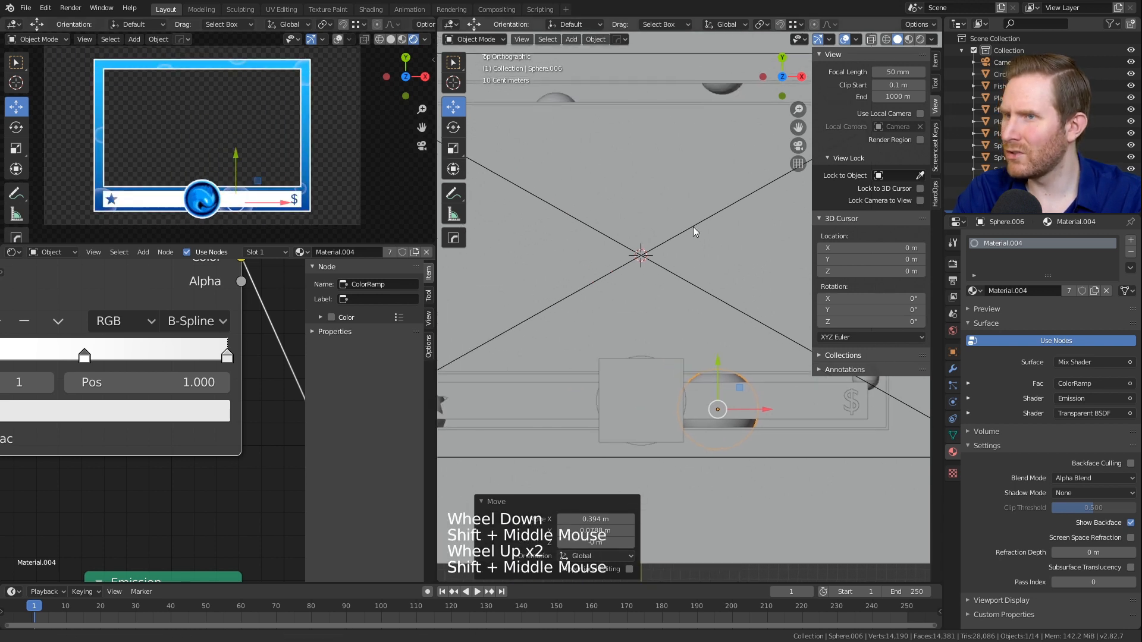
# Step: Move the top-edge sphere left of centre slightly toward the frame's upper-left corner and deselect everything
pyautogui.scroll(-3, 681, 324)
pyautogui.click(611, 186)
pyautogui.press('g')
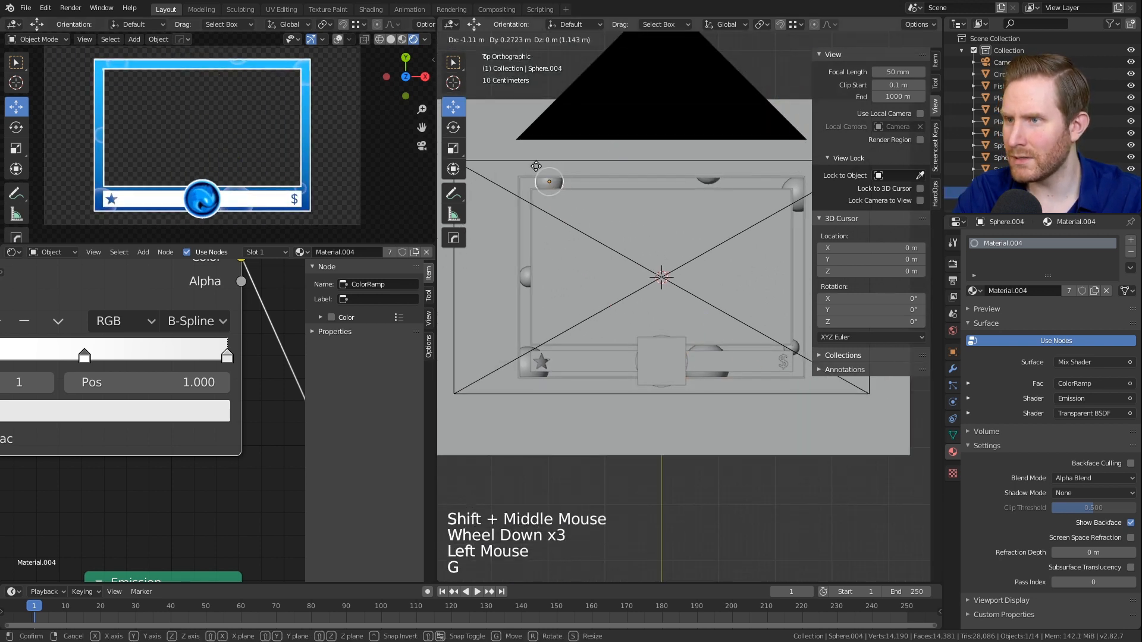
pyautogui.click(551, 183)
pyautogui.hotkey('alt', 'a')
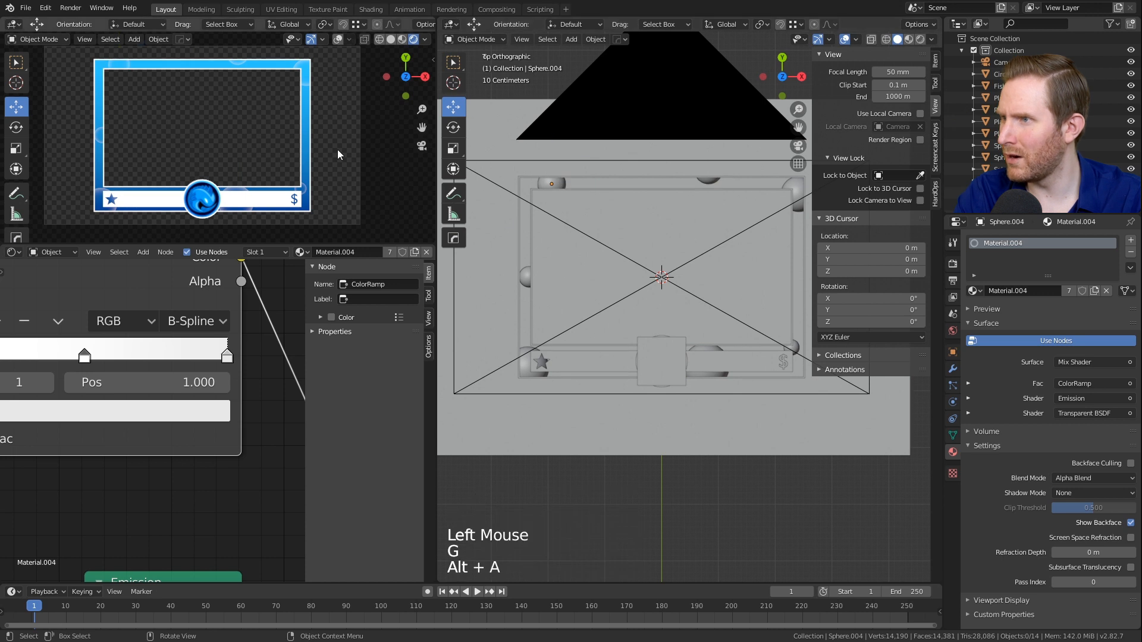
# Step: Duplicate the sphere beside the logo, shrink the copy and place it on the bottom bar between the logo and the dollar sign
pyautogui.scroll(1, 732, 394)
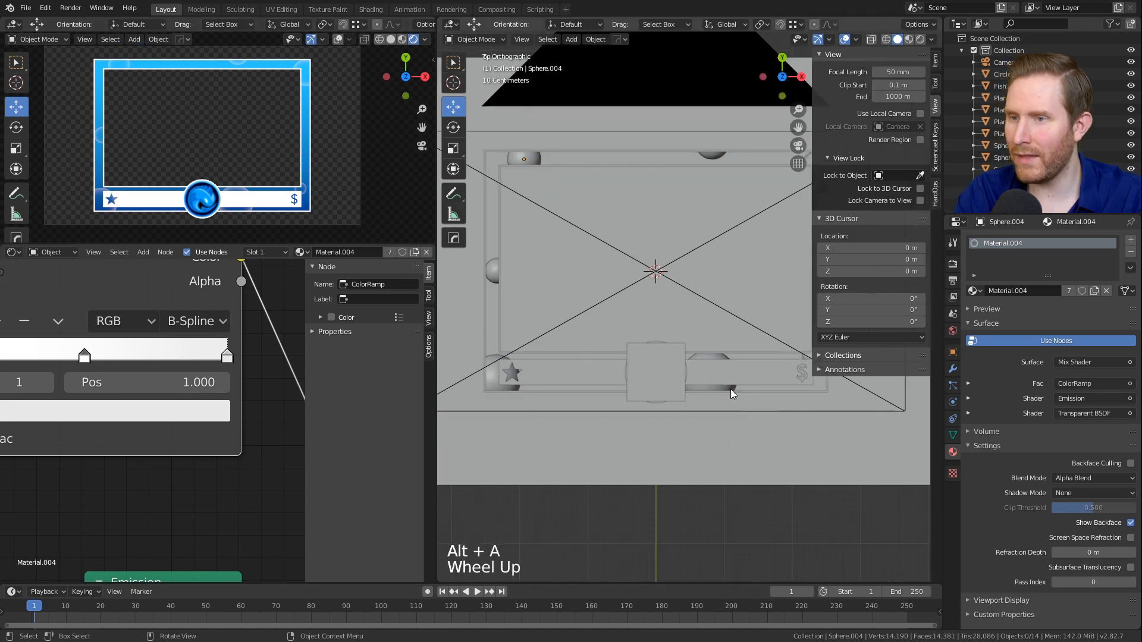
pyautogui.click(715, 356)
pyautogui.click(728, 364)
pyautogui.scroll(2, 660, 351)
pyautogui.hotkey('shift', 'd')
pyautogui.keyDown('shift'); pyautogui.moveTo(729, 364); pyautogui.dragTo(734, 331, button='middle'); pyautogui.keyUp('shift')
pyautogui.press('s')
pyautogui.press('g')
# Step: Duplicate the small sphere, scale the copy by 1.785 and place it on the frame's left edge near the upper-left corner
pyautogui.scroll(-3, 734, 332)
pyautogui.hotkey('shift', 'd')
pyautogui.click(489, 156)
pyautogui.press('s')
pyautogui.click(522, 172)
pyautogui.press('g')
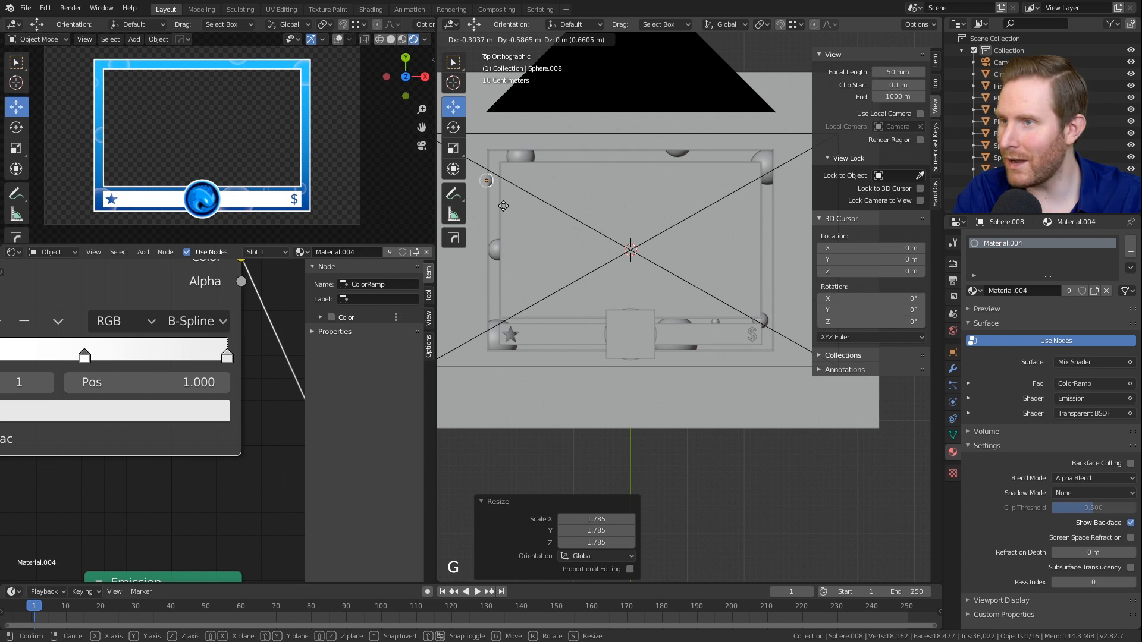
pyautogui.click(507, 206)
pyautogui.press('g')
pyautogui.click(527, 196)
# Step: In top view, duplicate that sphere, scale the copy by 1.561 and place it midway along the frame's right edge
pyautogui.moveTo(527, 197); pyautogui.dragTo(671, 391, button='middle')
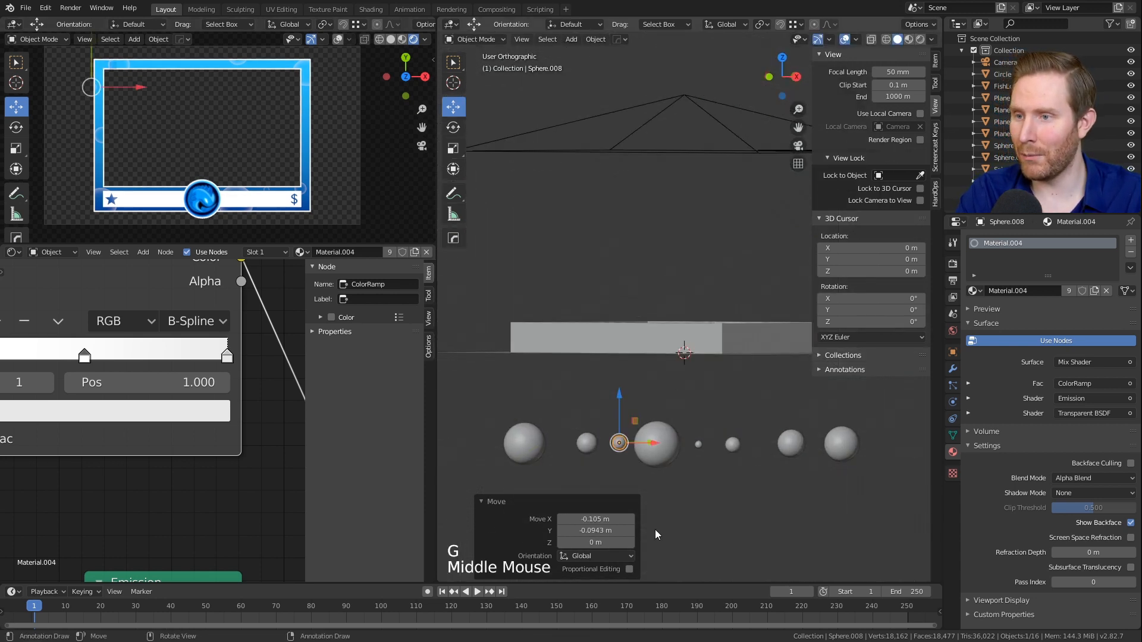
pyautogui.moveTo(654, 538); pyautogui.dragTo(589, 268, button='middle')
pyautogui.scroll(-3, 588, 268)
pyautogui.press('KP_7')
pyautogui.scroll(4, 589, 268)
pyautogui.scroll(-1, 591, 266)
pyautogui.keyDown('shift'); pyautogui.moveTo(589, 208); pyautogui.dragTo(523, 262, button='middle'); pyautogui.keyUp('shift')
pyautogui.scroll(-1, 591, 266)
pyautogui.hotkey('shift', 'd')
pyautogui.scroll(2, 654, 297)
pyautogui.press('s')
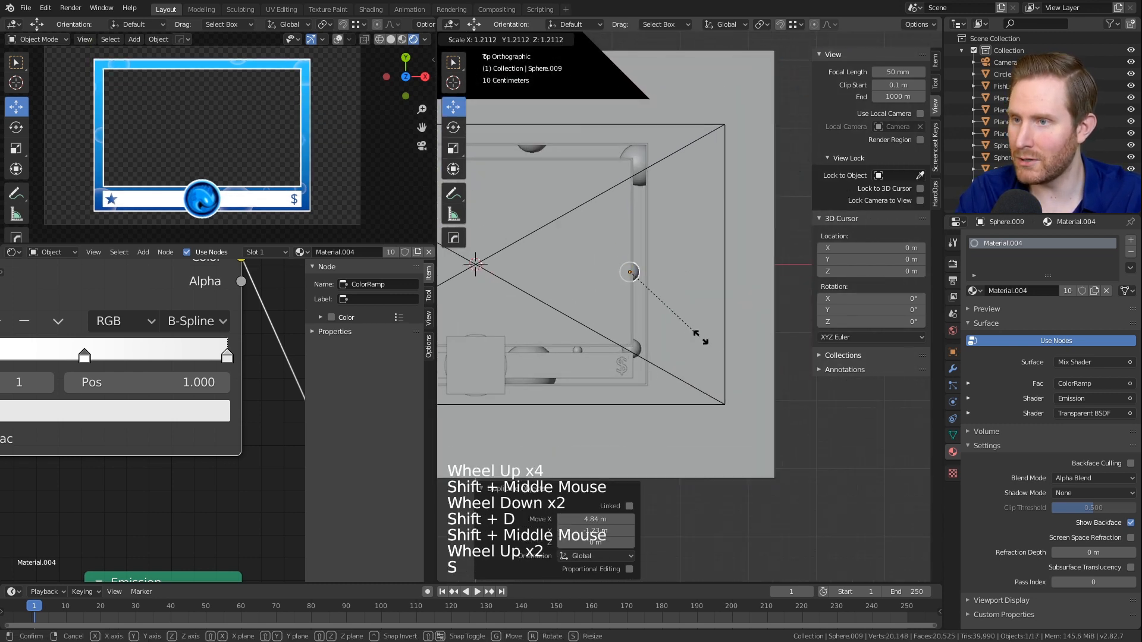
pyautogui.click(713, 338)
pyautogui.press('g')
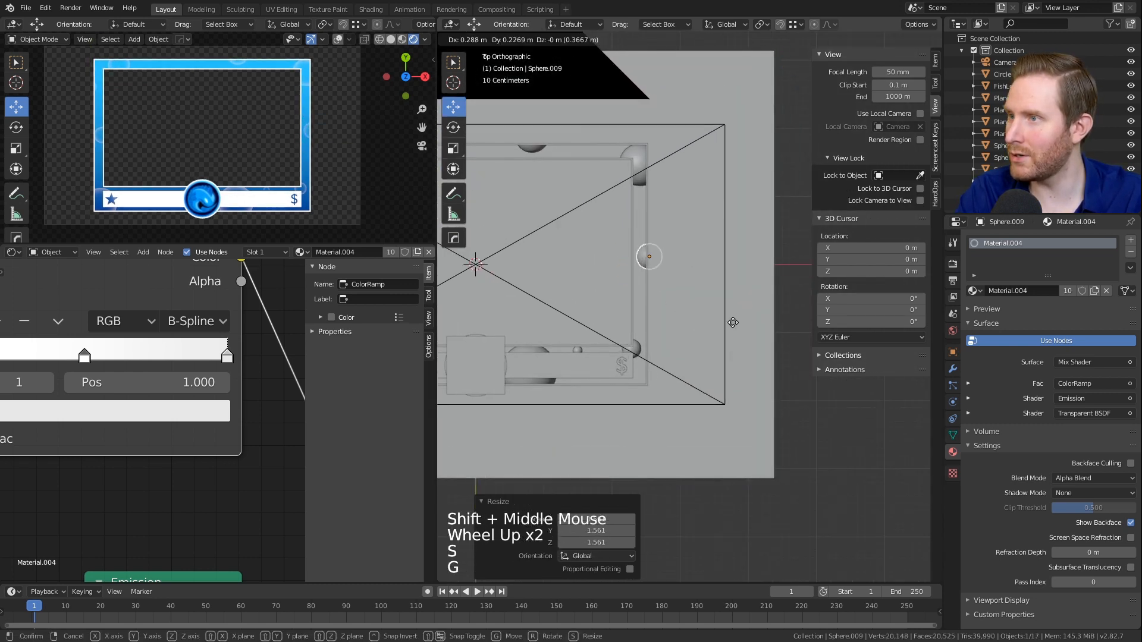
pyautogui.click(733, 323)
pyautogui.scroll(-4, 733, 324)
pyautogui.moveTo(709, 351); pyautogui.dragTo(593, 393, button='middle')
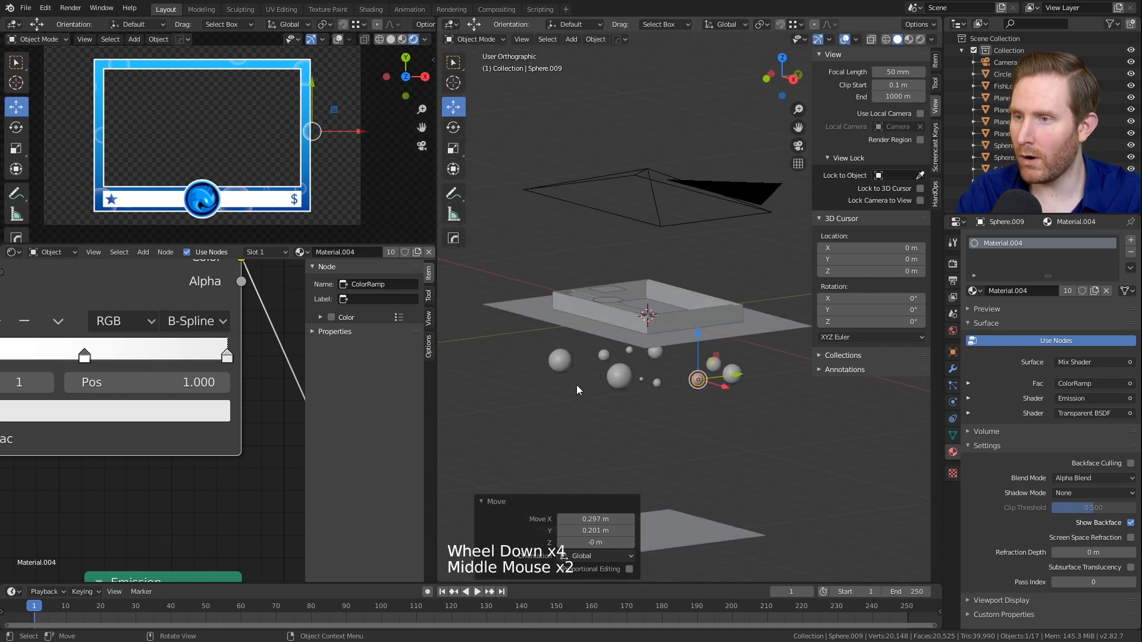
pyautogui.scroll(-2, 589, 366)
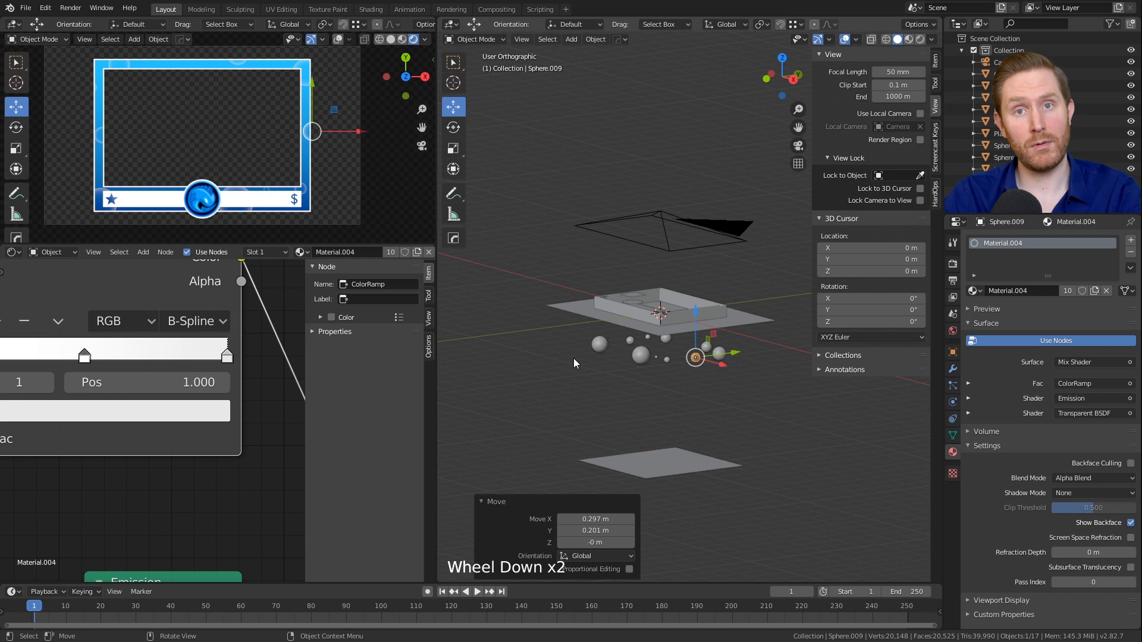
# Step: Enlarge the timeline area and set the animation's end frame to 180
pyautogui.moveTo(405, 585); pyautogui.dragTo(405, 458)
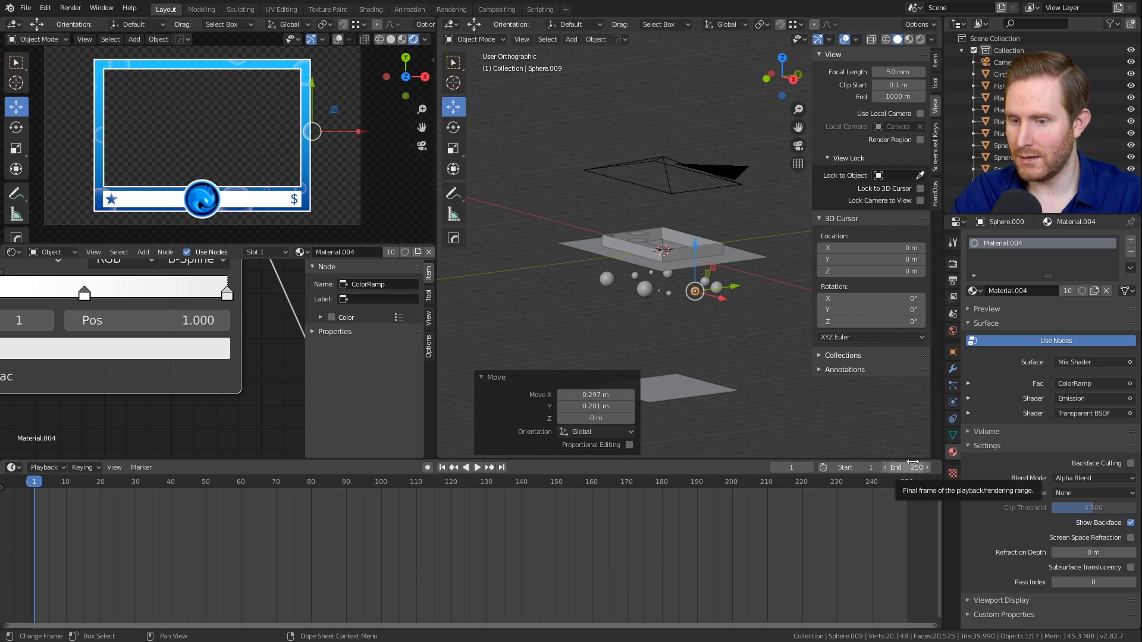
pyautogui.click(915, 467)
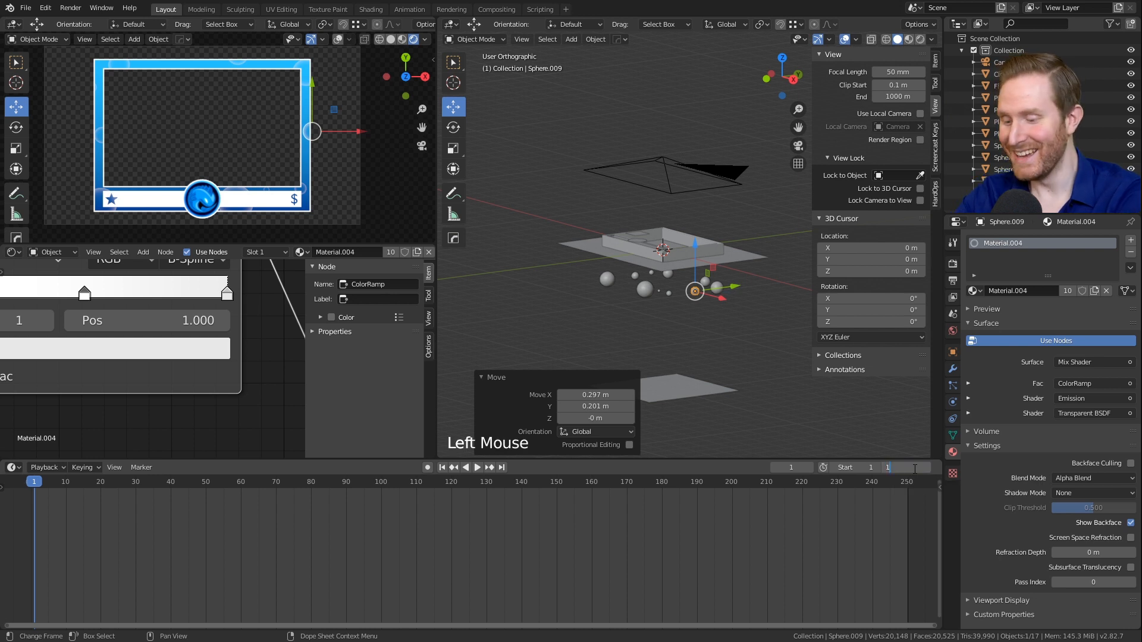
pyautogui.press('Return')
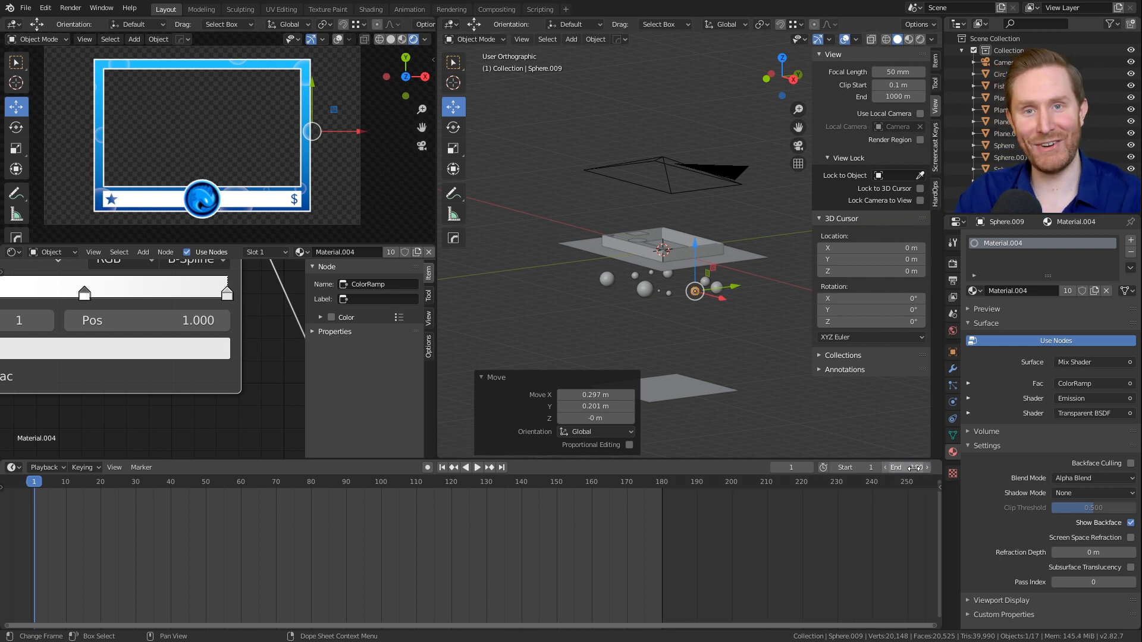
pyautogui.moveTo(323, 528); pyautogui.dragTo(447, 528, button='middle')
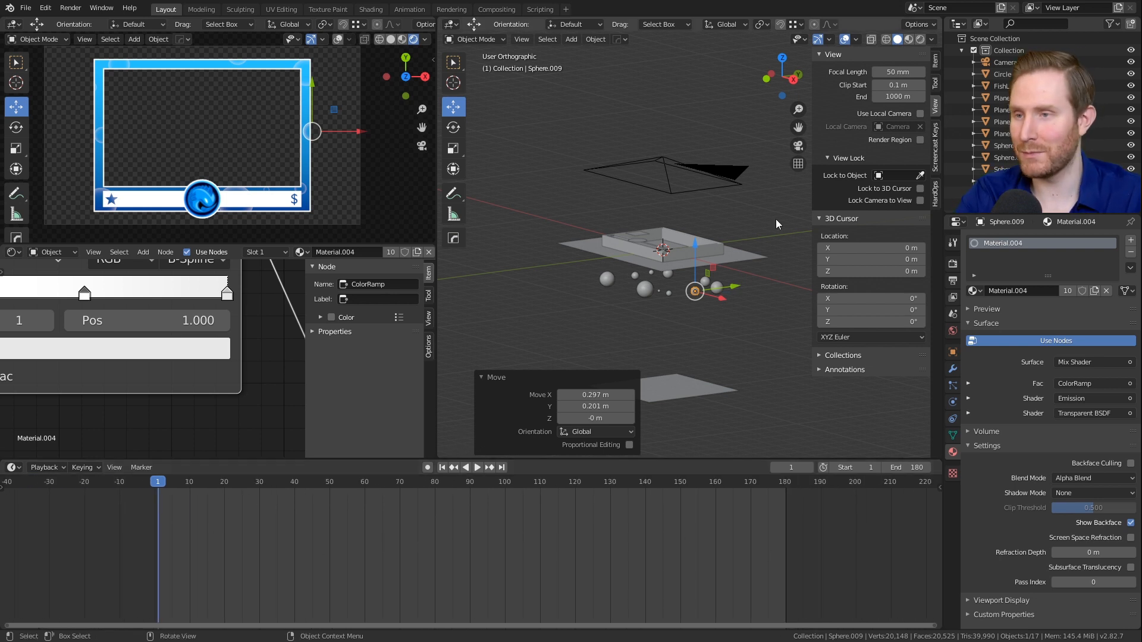
# Step: Duplicate the right-edge sphere and move the copy far outside the frame along the X axis as a spare
pyautogui.scroll(-4, 697, 266)
pyautogui.press('KP_7')
pyautogui.scroll(8, 697, 266)
pyautogui.moveTo(697, 266); pyautogui.dragTo(711, 265, button='middle')
pyautogui.scroll(-2, 705, 262)
pyautogui.keyDown('shift'); pyautogui.moveTo(710, 264); pyautogui.dragTo(713, 266, button='middle'); pyautogui.keyUp('shift')
pyautogui.moveTo(713, 265); pyautogui.dragTo(658, 264, button='middle')
pyautogui.scroll(1, 711, 269)
pyautogui.scroll(-2, 657, 265)
pyautogui.hotkey('shift', 'd')
pyautogui.press('x')
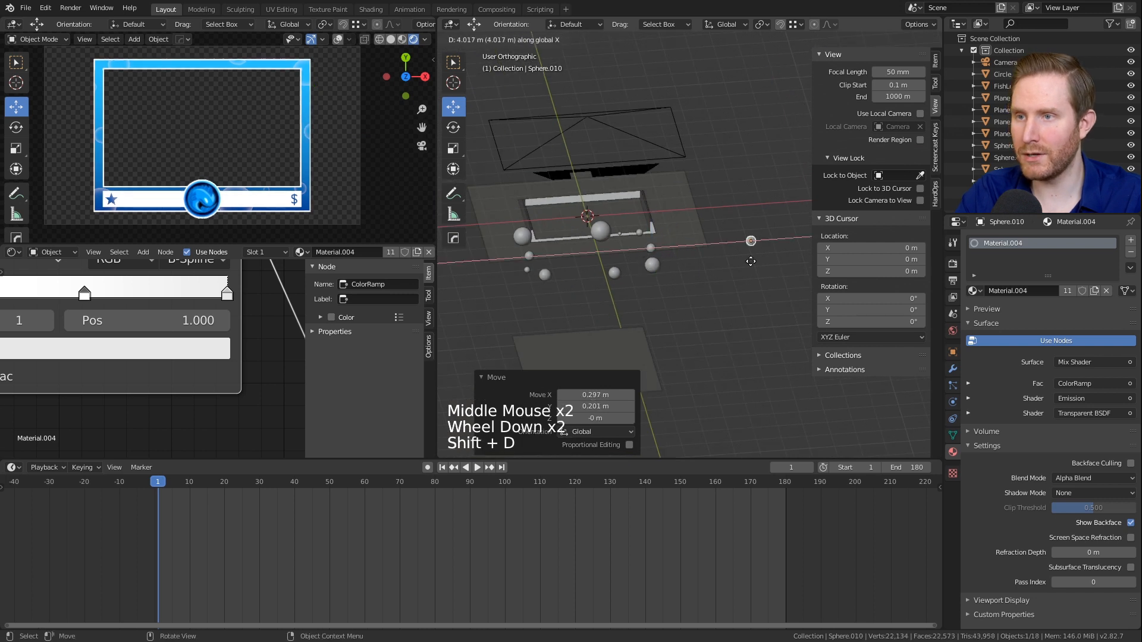
pyautogui.click(754, 252)
pyautogui.scroll(-3, 750, 251)
pyautogui.keyDown('shift'); pyautogui.moveTo(732, 245); pyautogui.dragTo(652, 229, button='middle'); pyautogui.keyUp('shift')
pyautogui.press('g')
pyautogui.press('x')
pyautogui.click(719, 224)
# Step: Select all the spheres scattered along the frame, excluding the spare, and join them into one object
pyautogui.keyDown('shift'); pyautogui.moveTo(720, 223); pyautogui.dragTo(630, 247, button='middle'); pyautogui.keyUp('shift')
pyautogui.scroll(6, 773, 226)
pyautogui.scroll(1, 675, 260)
pyautogui.scroll(-2, 630, 247)
pyautogui.moveTo(631, 247); pyautogui.dragTo(565, 244, button='middle')
pyautogui.click(542, 244)
pyautogui.keyDown('shift'); pyautogui.click(565, 256); pyautogui.keyUp('shift')
pyautogui.keyDown('shift'); pyautogui.click(574, 265); pyautogui.keyUp('shift')
pyautogui.keyDown('shift'); pyautogui.click(603, 267); pyautogui.keyUp('shift')
pyautogui.keyDown('shift'); pyautogui.click(644, 232); pyautogui.keyUp('shift')
pyautogui.keyDown('shift'); pyautogui.click(672, 231); pyautogui.keyUp('shift')
pyautogui.keyDown('shift'); pyautogui.click(699, 229); pyautogui.keyUp('shift')
pyautogui.keyDown('shift'); pyautogui.click(697, 258); pyautogui.keyUp('shift')
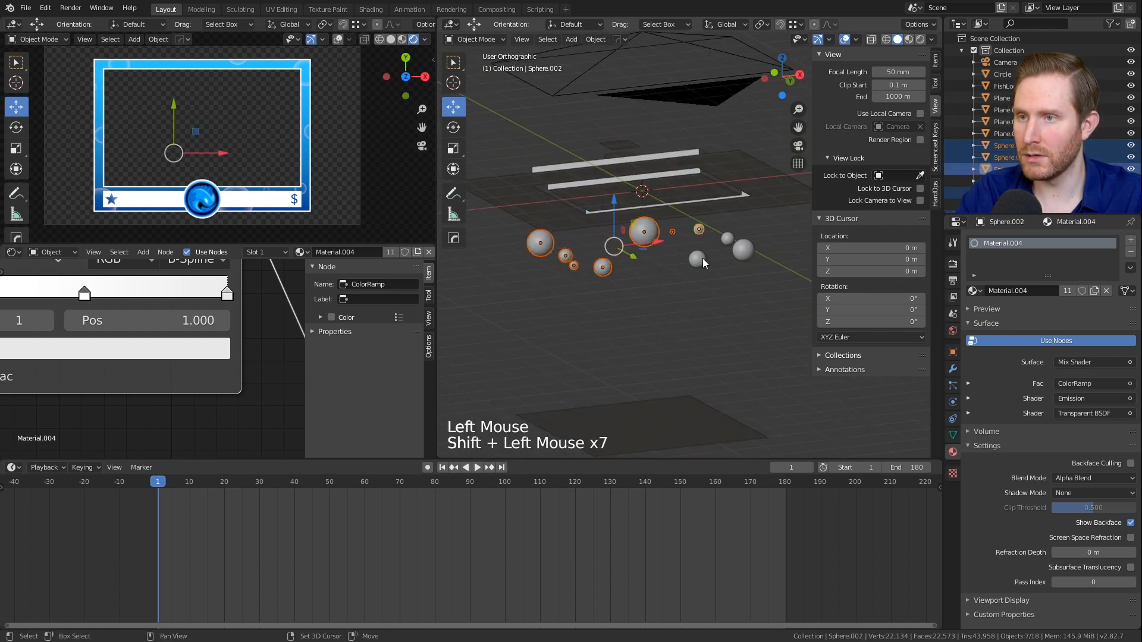
pyautogui.keyDown('shift'); pyautogui.click(727, 239); pyautogui.keyUp('shift')
pyautogui.keyDown('shift'); pyautogui.click(743, 249); pyautogui.keyUp('shift')
pyautogui.keyDown('shift'); pyautogui.moveTo(743, 250); pyautogui.dragTo(679, 293, button='middle'); pyautogui.keyUp('shift')
pyautogui.scroll(-3, 724, 254)
pyautogui.hotkey('ctrl', 'j')
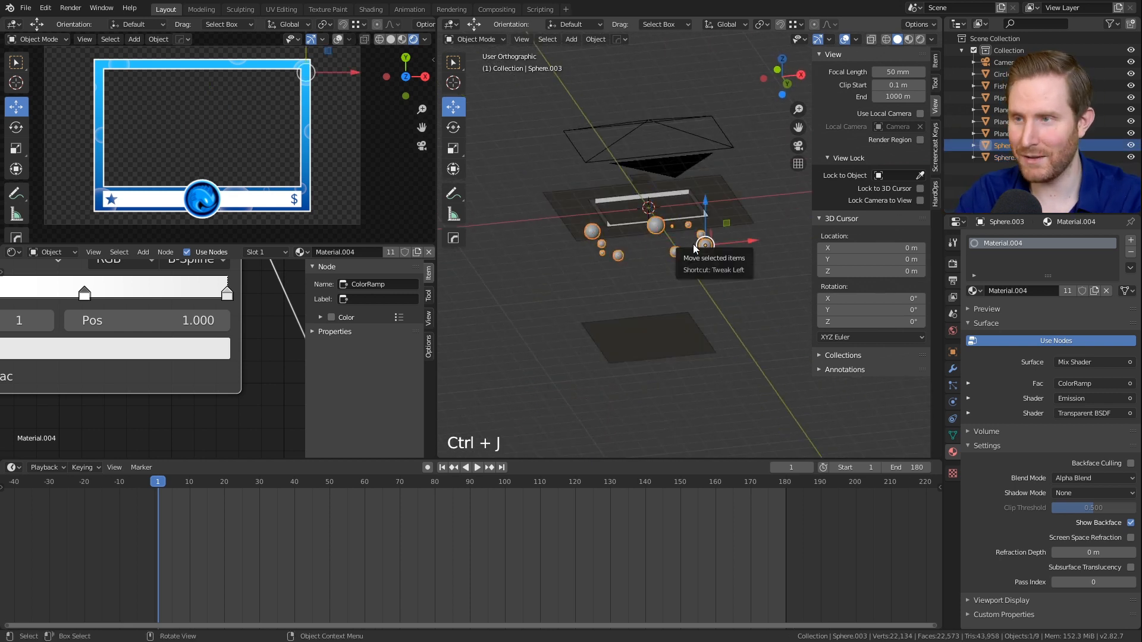
# Step: In top view, duplicate the joined spheres and move the copy -5.93 m along Y, below the frame
pyautogui.press('KP_7')
pyautogui.scroll(2, 708, 252)
pyautogui.scroll(2, 700, 240)
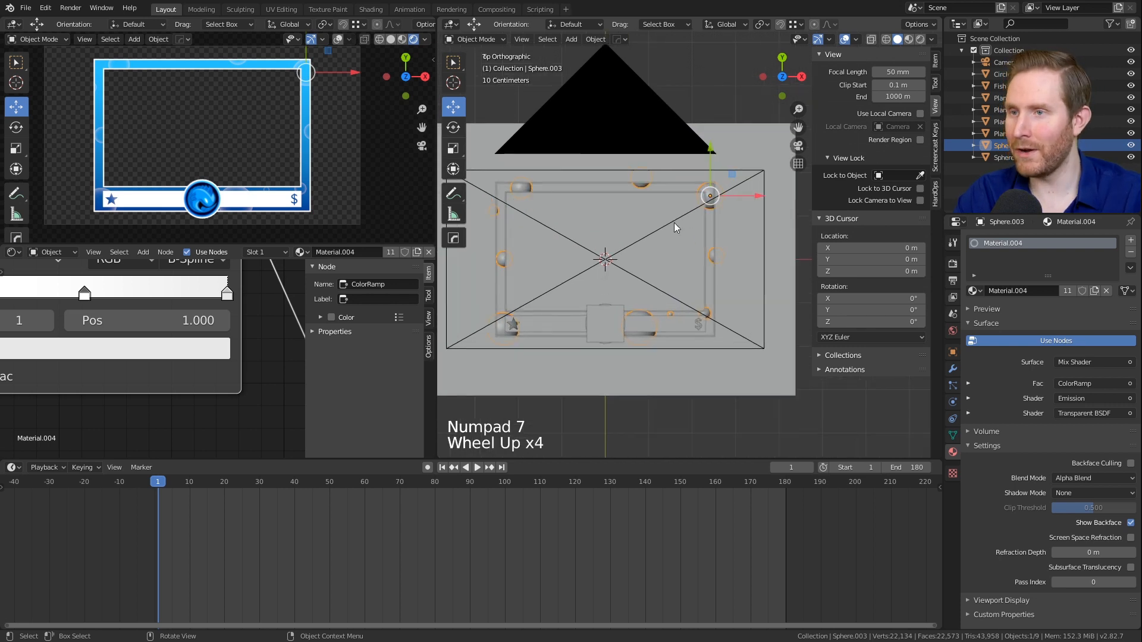
pyautogui.scroll(-4, 687, 244)
pyautogui.hotkey('shift', 'd')
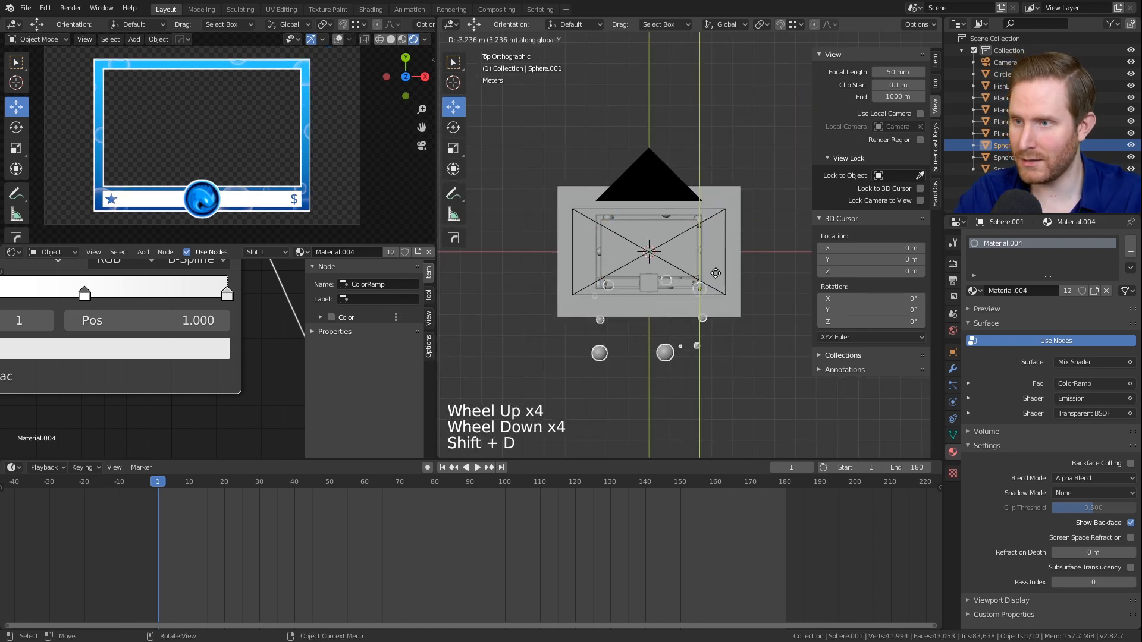
pyautogui.click(699, 327)
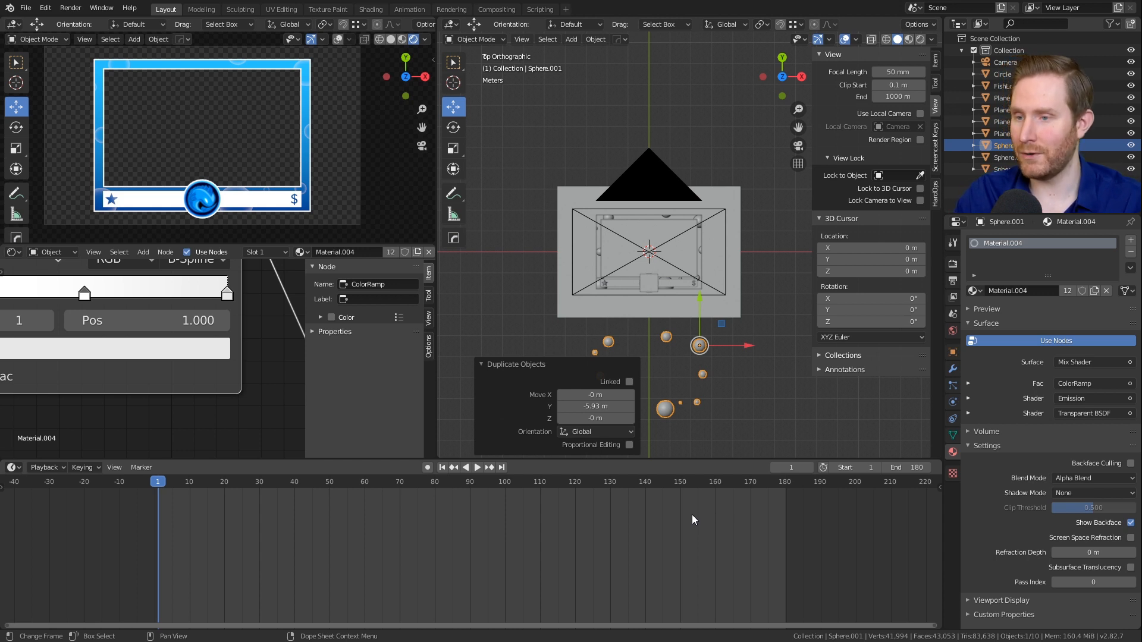
# Step: Set the animation's end frame to 179
pyautogui.moveTo(704, 531); pyautogui.dragTo(616, 571, button='middle')
pyautogui.scroll(-2, 615, 571)
pyautogui.scroll(4, 601, 538)
pyautogui.scroll(-3, 673, 532)
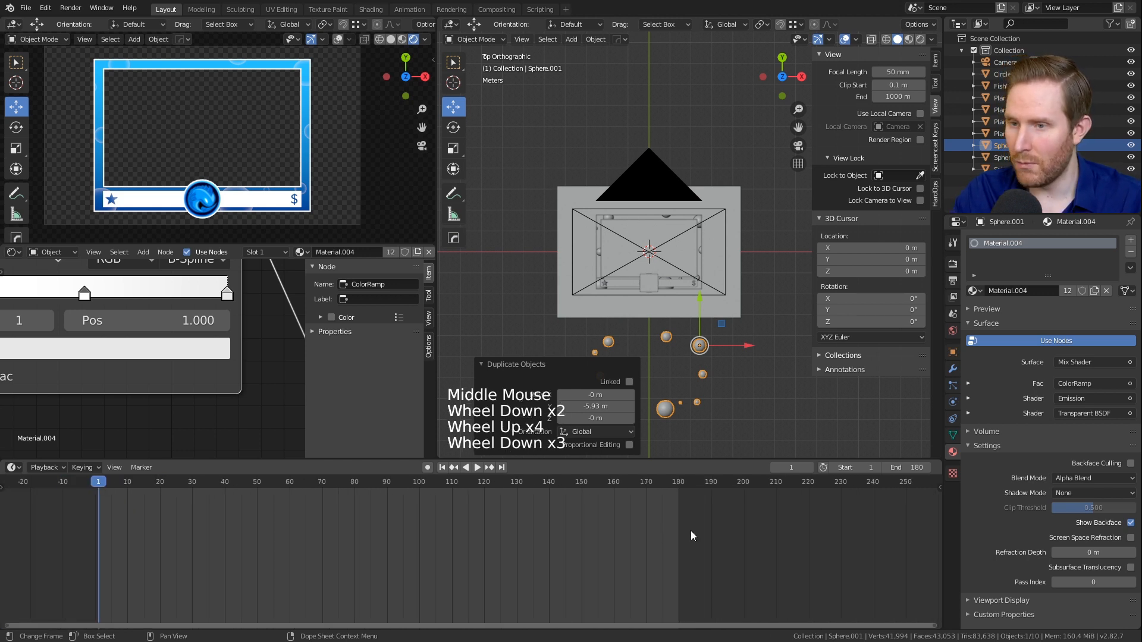
pyautogui.scroll(2, 741, 533)
pyautogui.click(901, 467)
pyautogui.write('179')
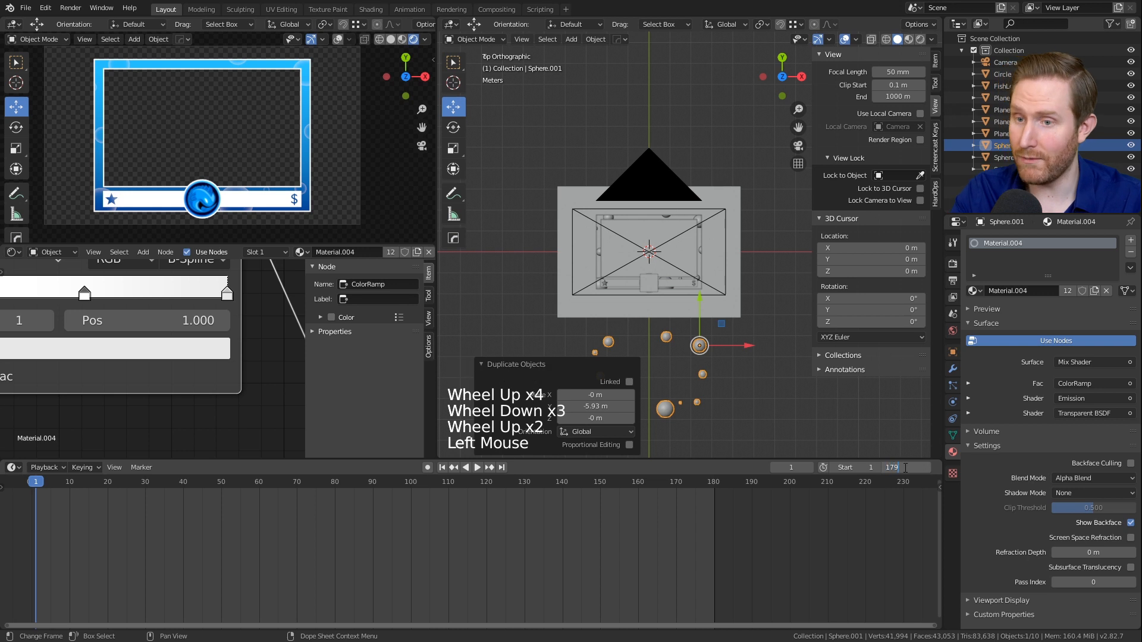
pyautogui.press('Return')
pyautogui.scroll(2, 702, 545)
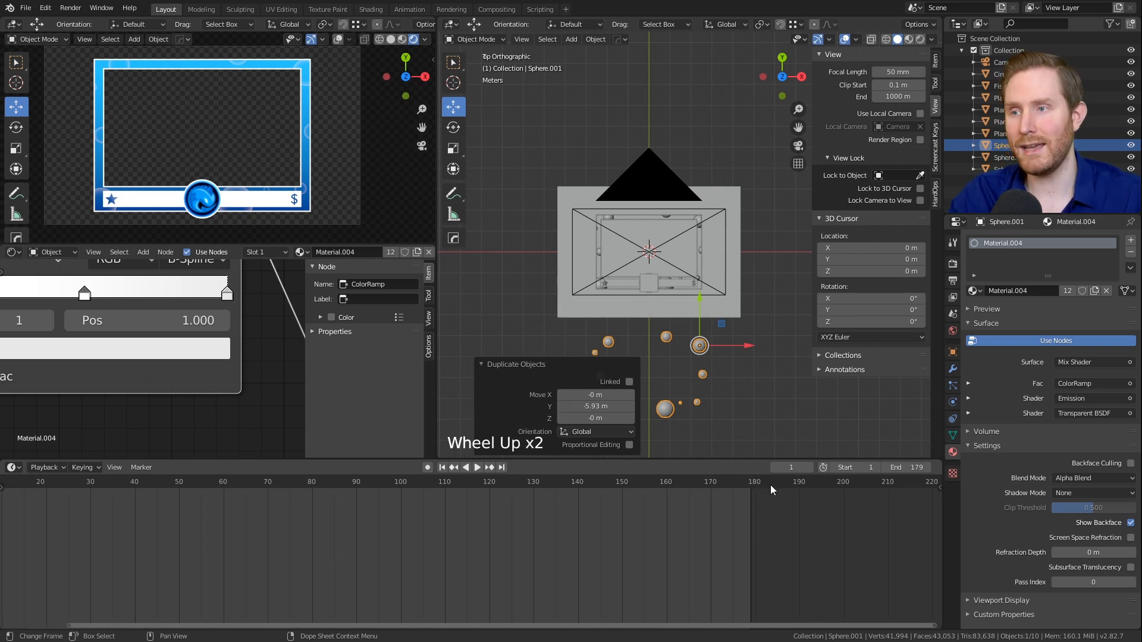
# Step: Insert a location keyframe at frame 1 for the joined sphere set below the frame
pyautogui.scroll(-3, 708, 298)
pyautogui.keyDown('shift'); pyautogui.moveTo(702, 345); pyautogui.dragTo(714, 289, button='middle'); pyautogui.keyUp('shift')
pyautogui.scroll(3, 713, 289)
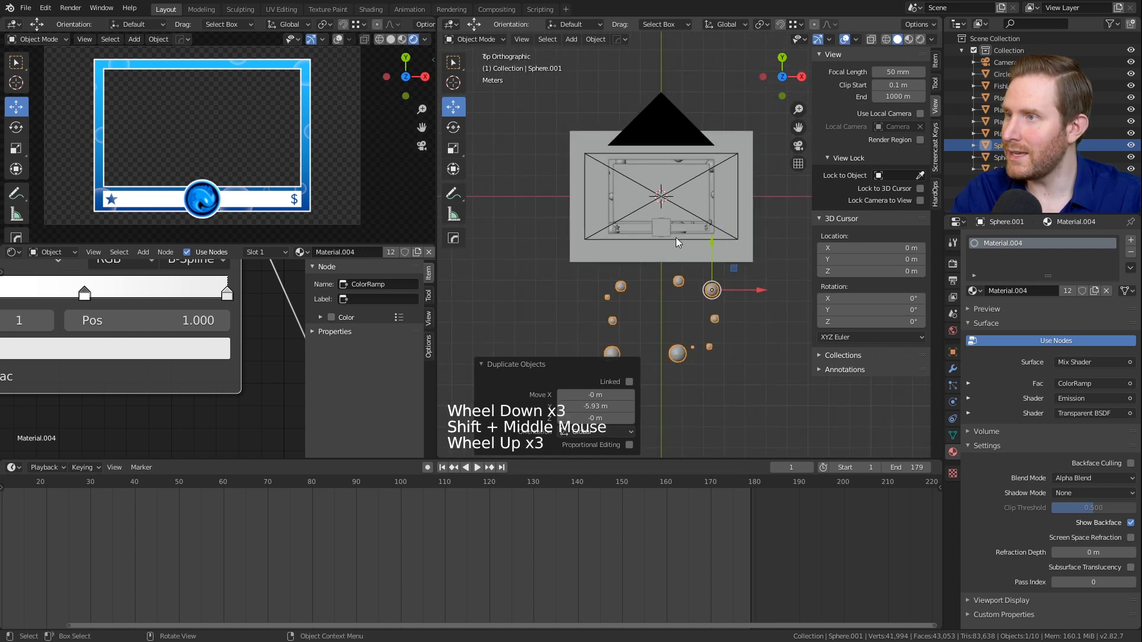
pyautogui.scroll(5, 688, 223)
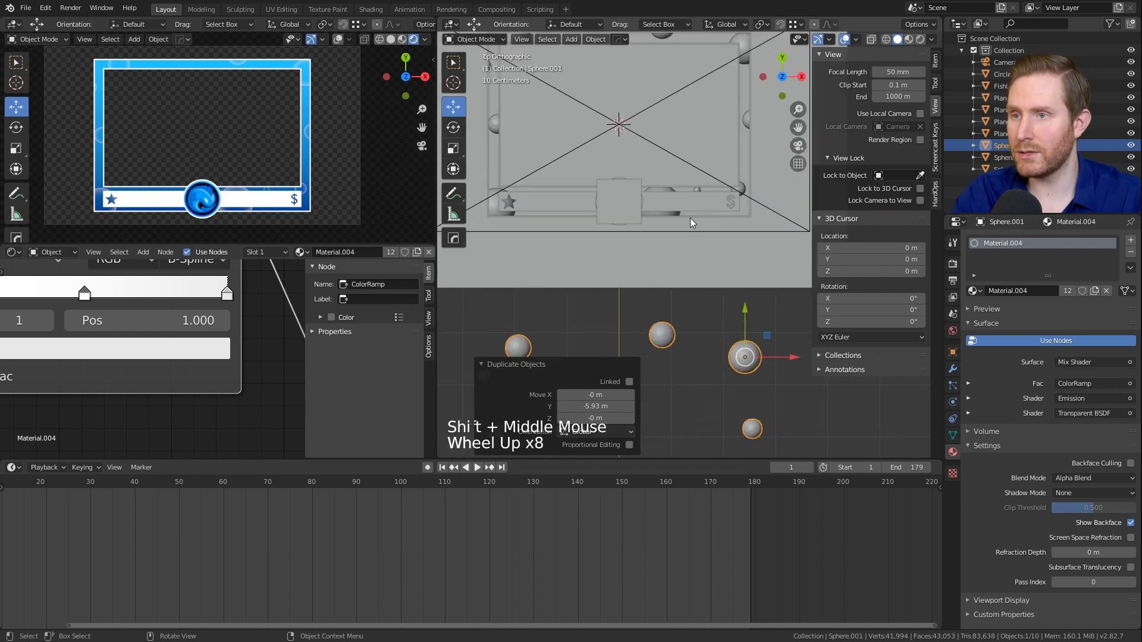
pyautogui.scroll(-2, 740, 372)
pyautogui.scroll(-5, 242, 533)
pyautogui.moveTo(242, 533); pyautogui.dragTo(254, 533, button='middle')
pyautogui.moveTo(254, 533); pyautogui.dragTo(265, 532, button='middle')
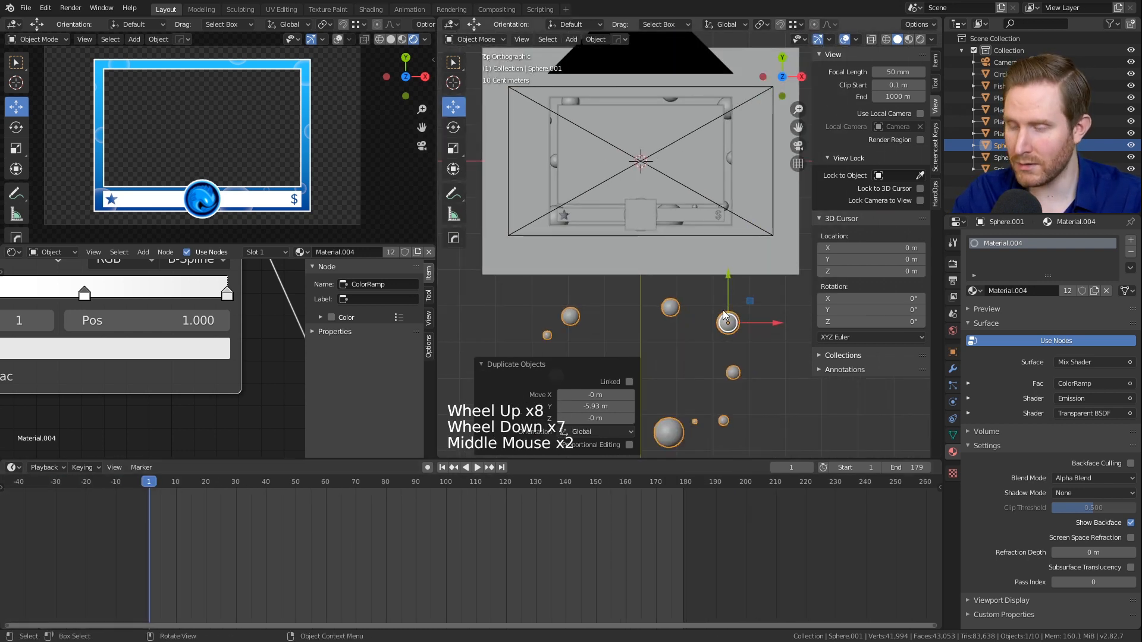
pyautogui.press('i')
pyautogui.click(642, 306)
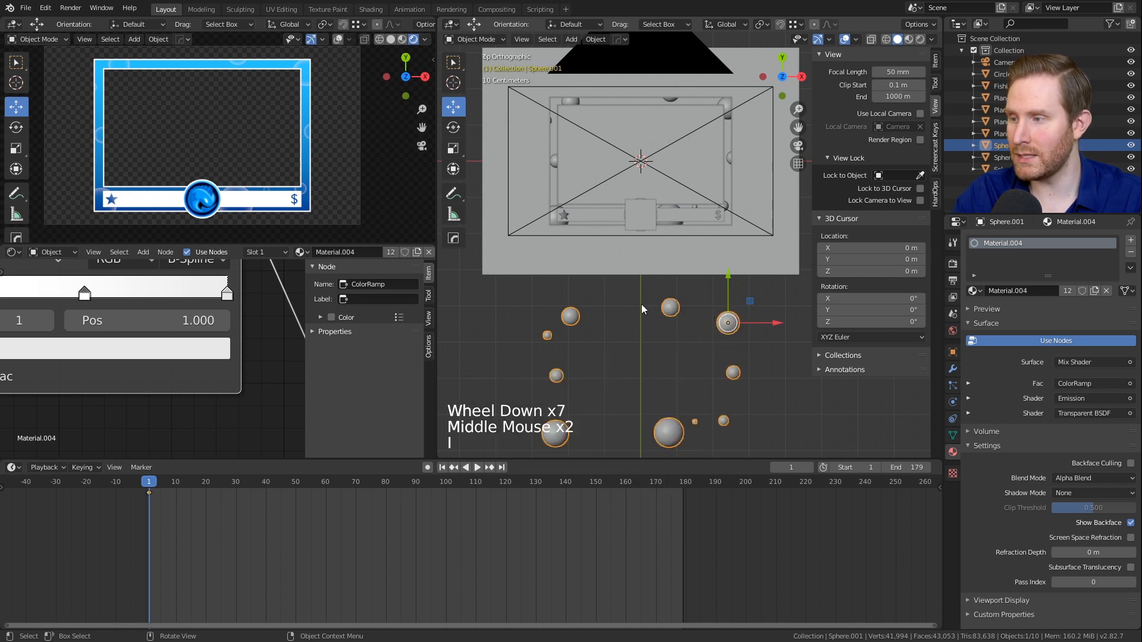
# Step: Select the joined spheres on the frame and copy their Y location value
pyautogui.scroll(2, 670, 201)
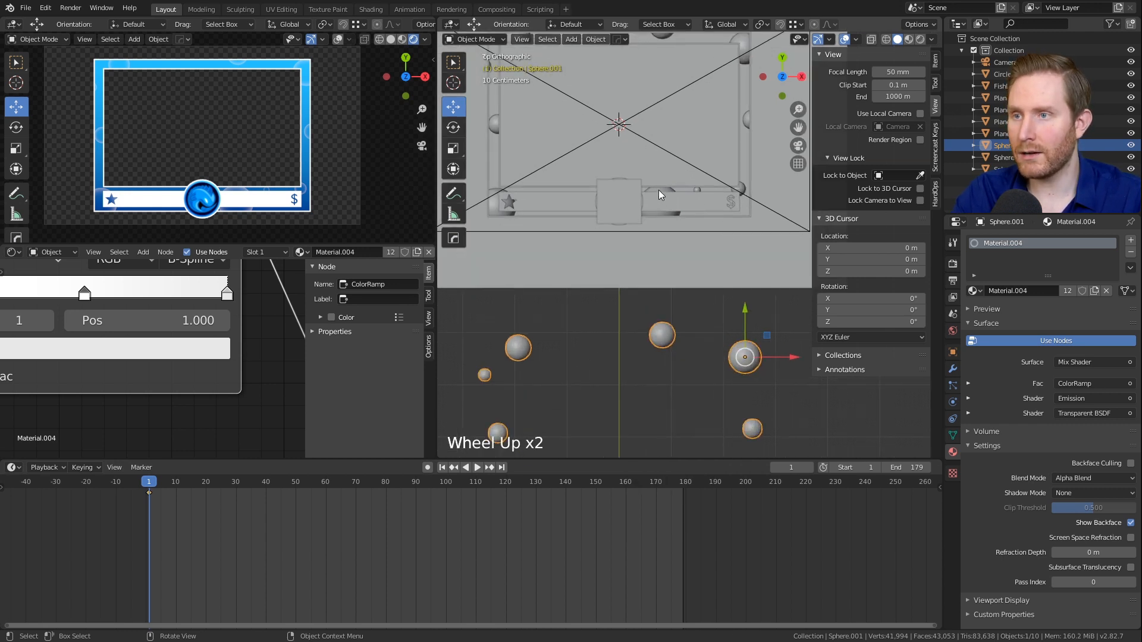
pyautogui.click(659, 195)
pyautogui.click(660, 196)
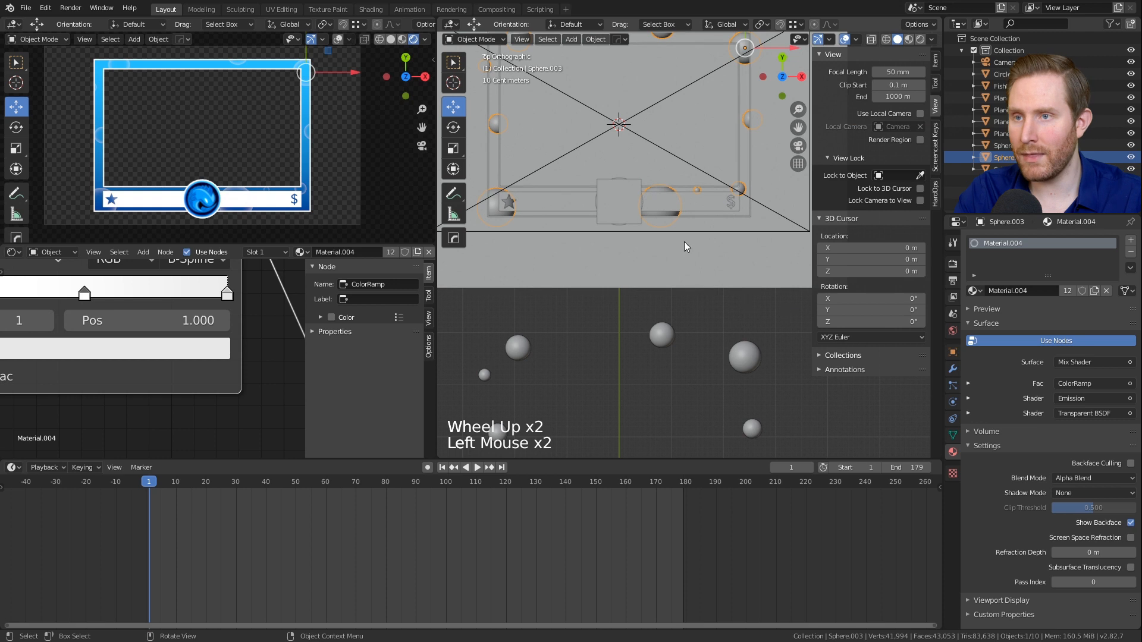
pyautogui.click(935, 60)
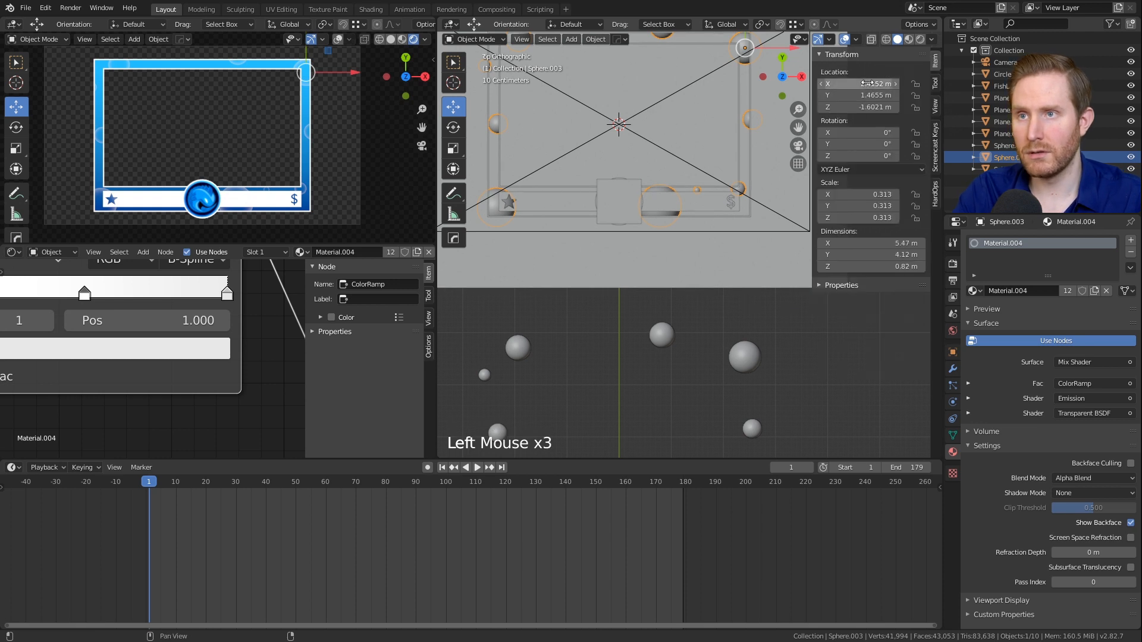
pyautogui.hotkey('ctrl', 'c')
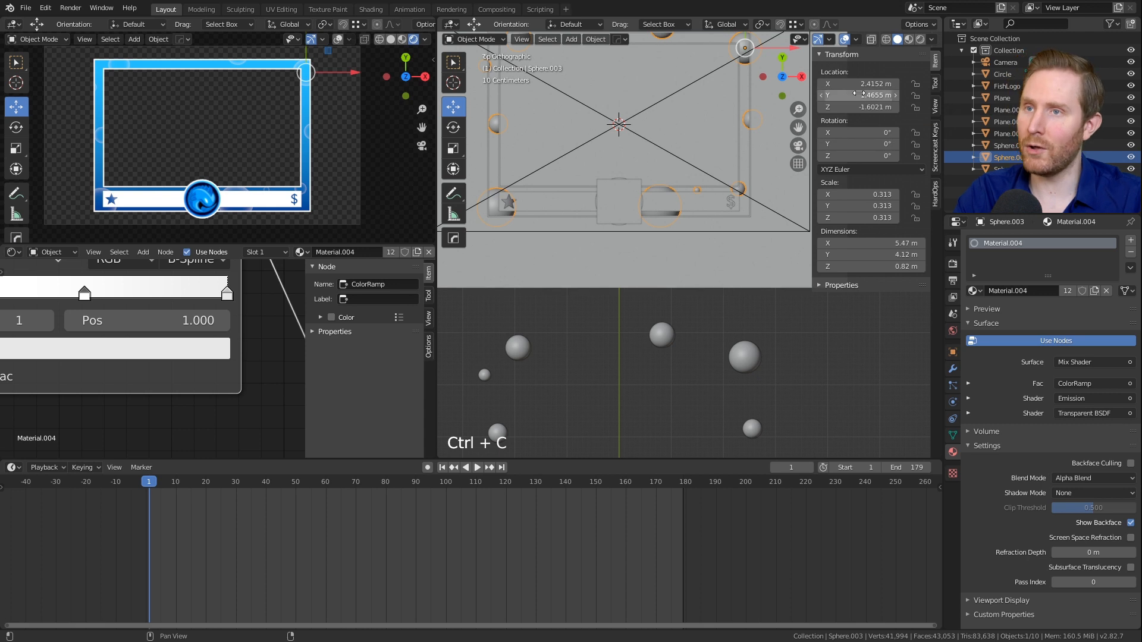
pyautogui.hotkey('ctrl', 'c')
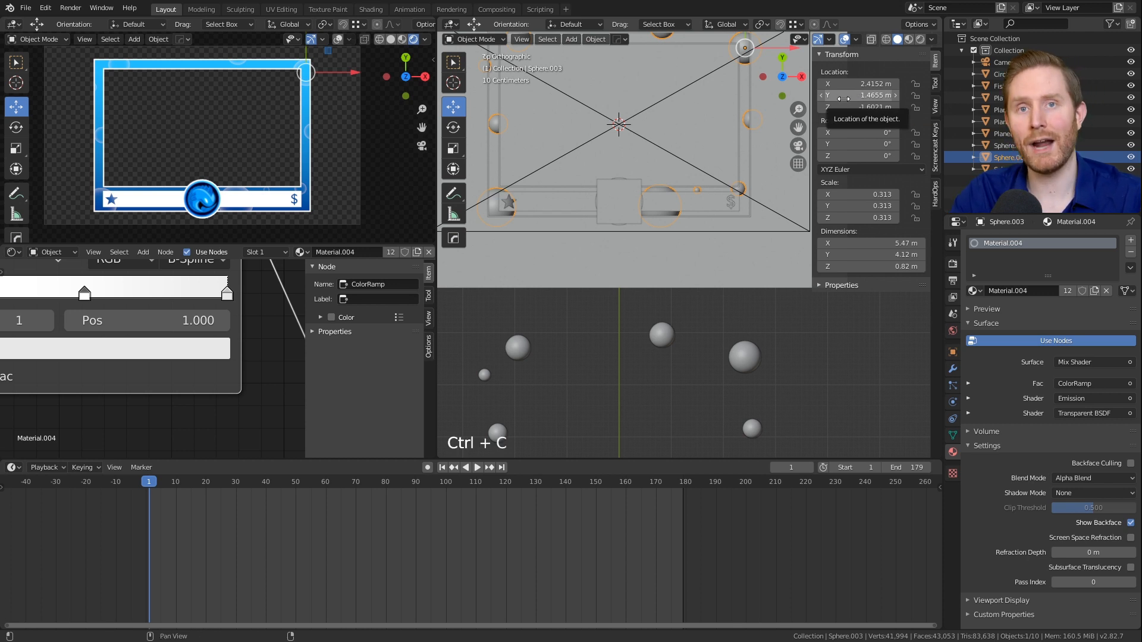
pyautogui.click(843, 96)
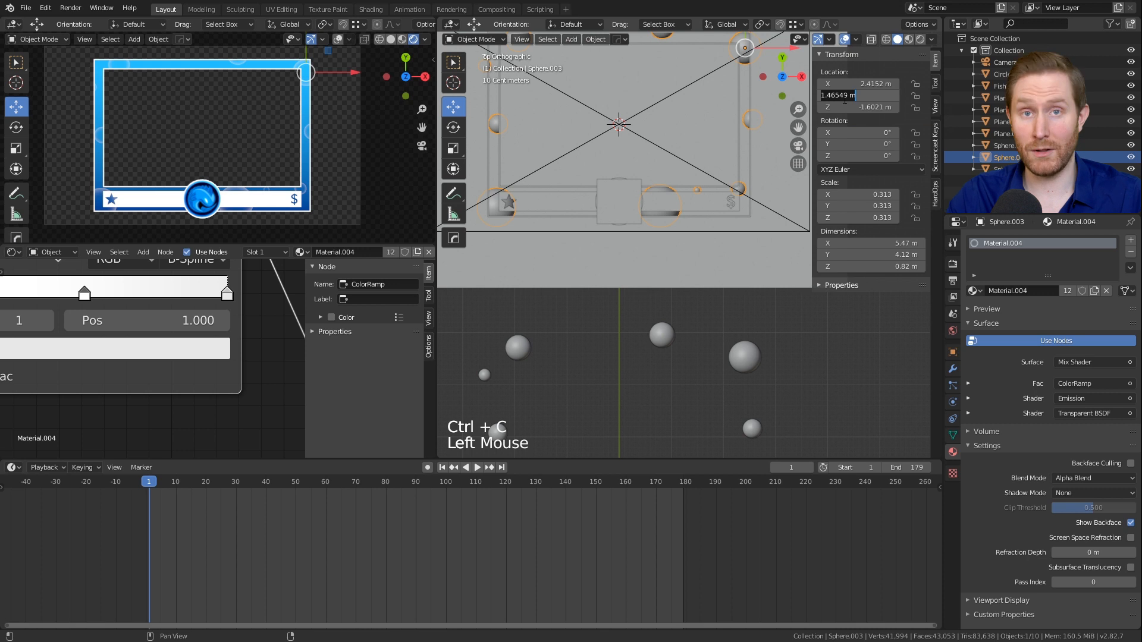
pyautogui.click(875, 63)
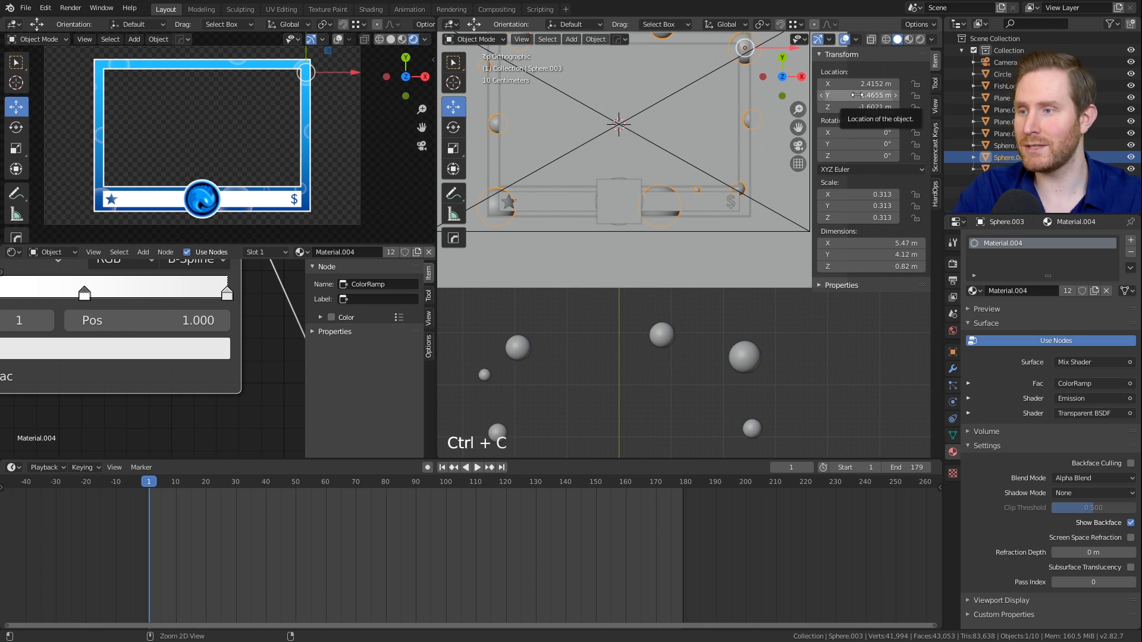
# Step: At frame 180, paste the copied Y location onto the joined spheres below the frame and keyframe their location
pyautogui.scroll(-3, 678, 415)
pyautogui.click(721, 310)
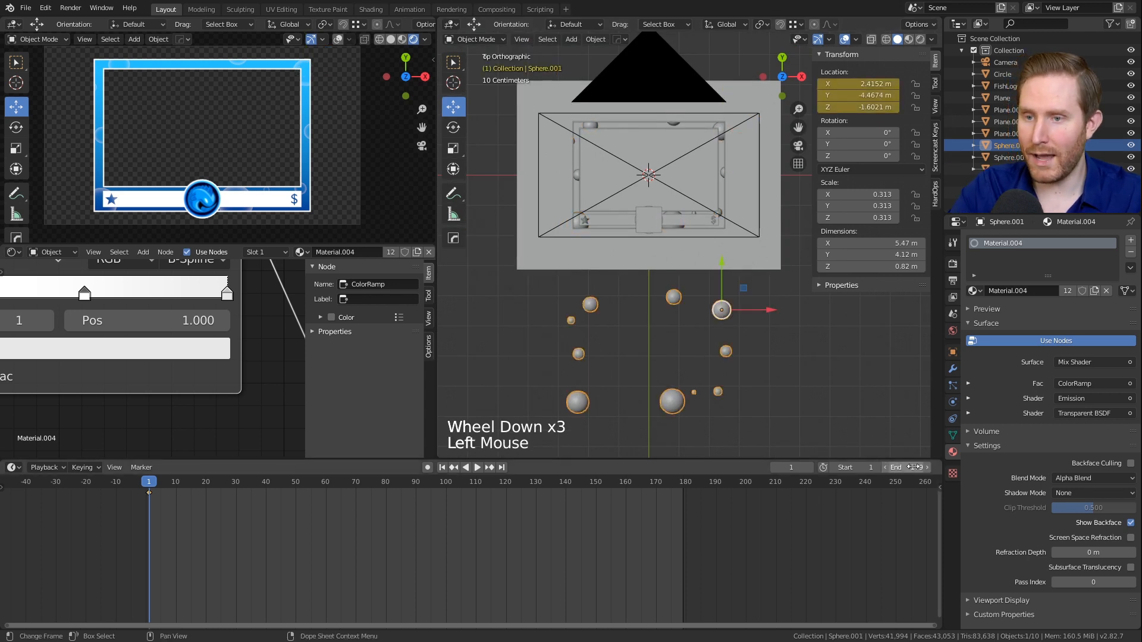
pyautogui.doubleClick(798, 467)
pyautogui.write('180')
pyautogui.press('Return')
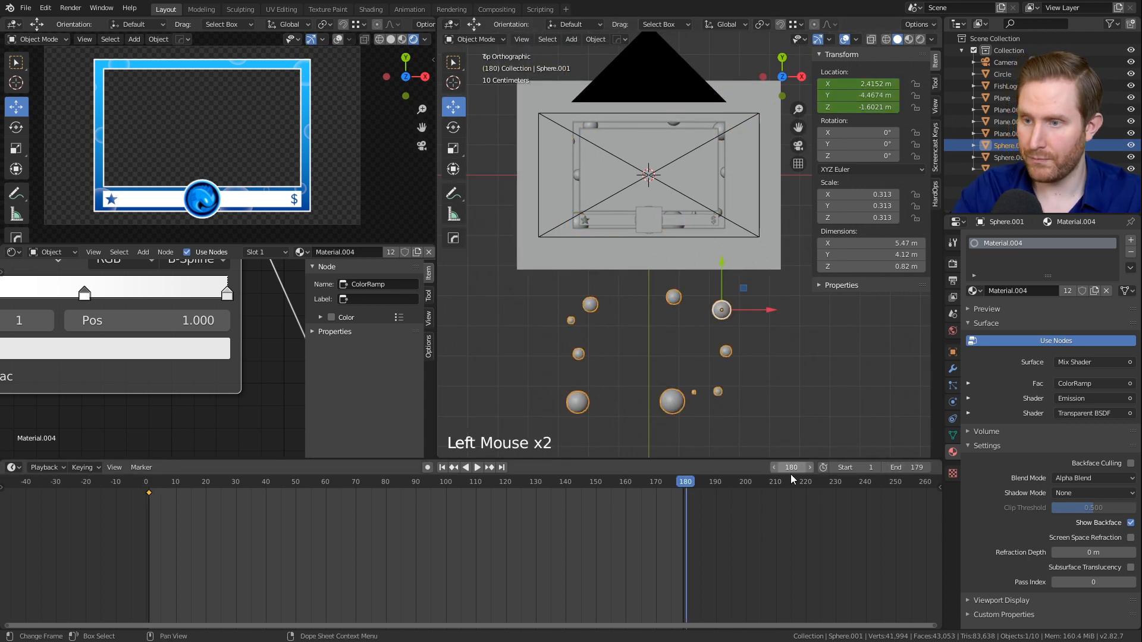
pyautogui.scroll(1, 773, 267)
pyautogui.hotkey('ctrl', 'v')
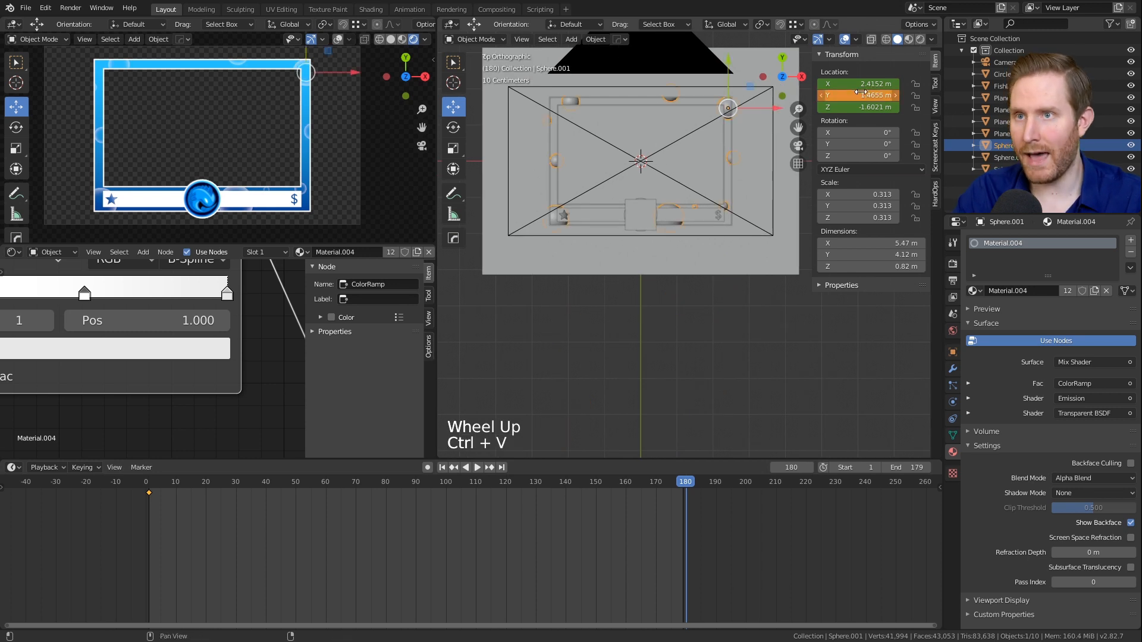
pyautogui.rightClick(861, 94)
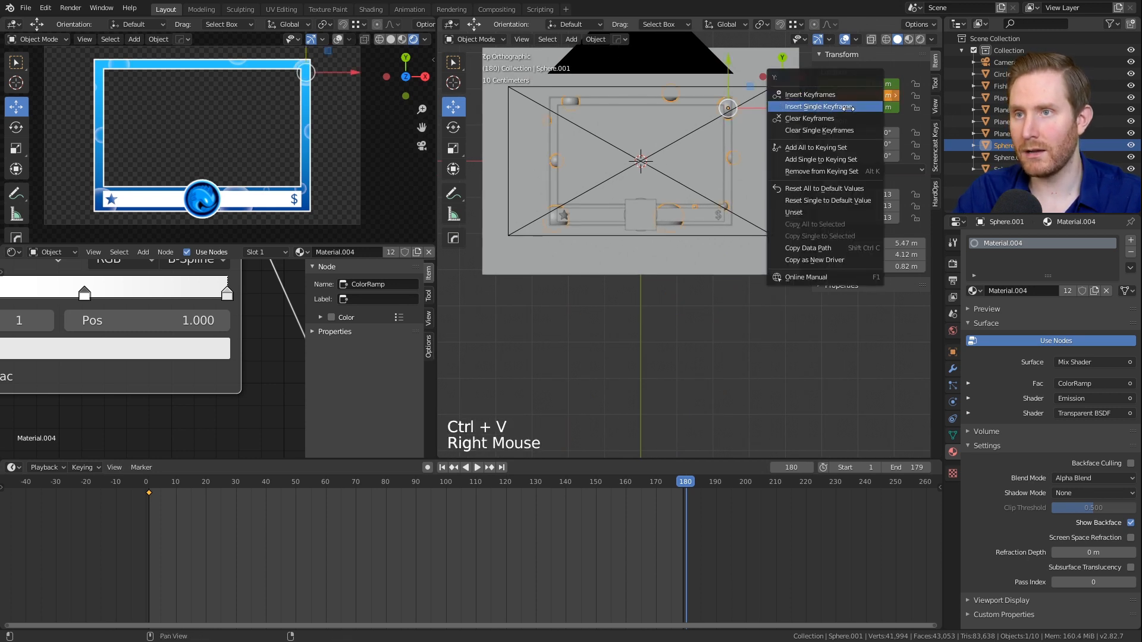
pyautogui.click(860, 94)
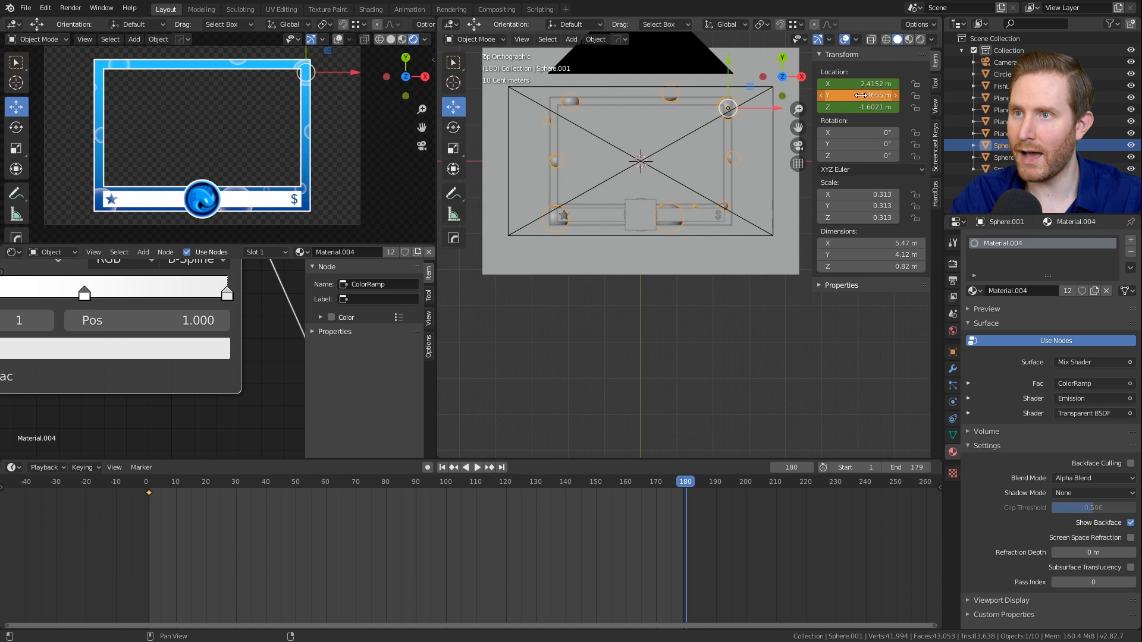
pyautogui.press('i')
# Step: Play and scrub through the animation to check how the bubbles rise, and return to the first frame
pyautogui.hotkey('shift', 'Left')
pyautogui.press('space')
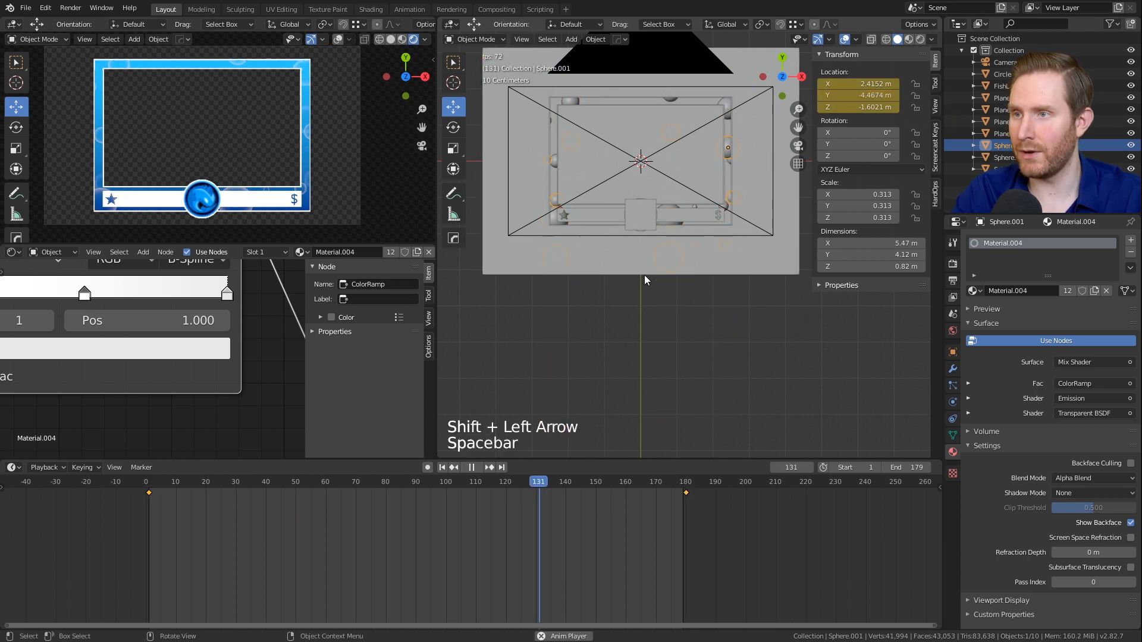
pyautogui.press('space')
pyautogui.hotkey('shift', 'Left')
pyautogui.click(151, 485)
pyautogui.moveTo(150, 484); pyautogui.dragTo(653, 499)
pyautogui.hotkey('shift', 'Left')
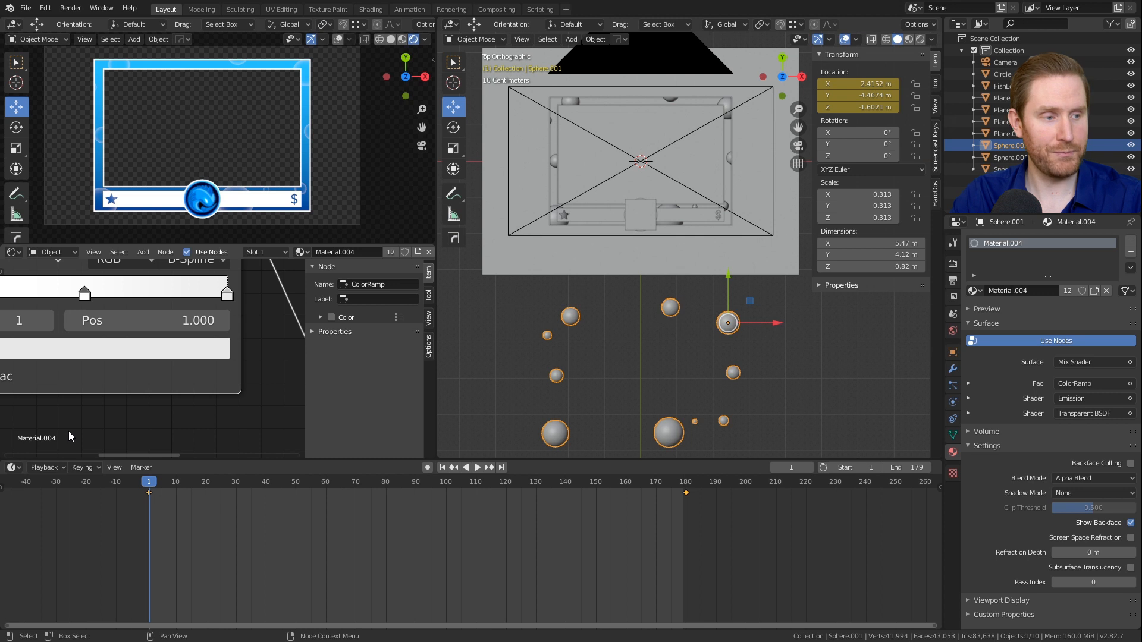
# Step: Replace the Shader Editor with the Graph Editor and show the full motion curve of the animated spheres
pyautogui.click(12, 253)
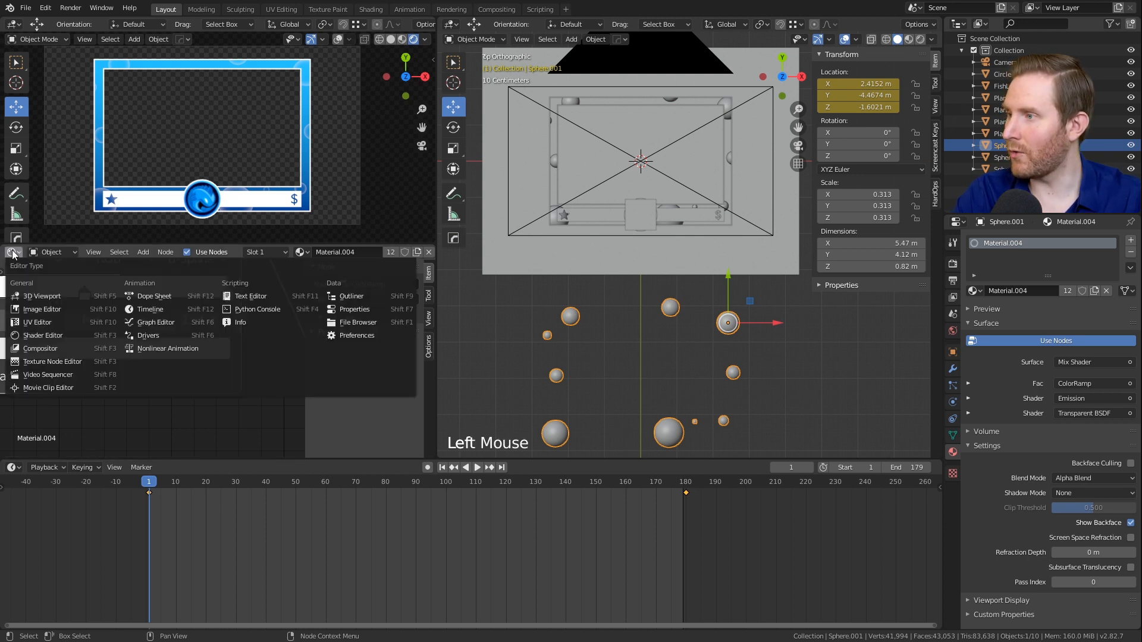
pyautogui.click(154, 321)
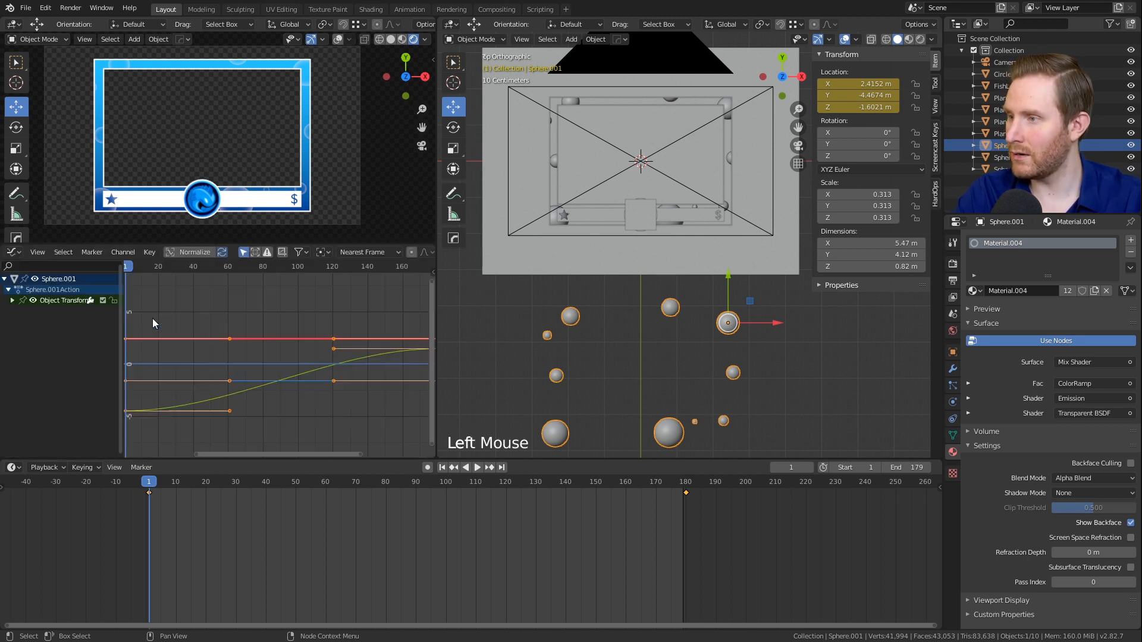
pyautogui.scroll(-2, 232, 404)
pyautogui.moveTo(232, 405); pyautogui.dragTo(195, 381, button='middle')
pyautogui.scroll(-2, 195, 380)
# Step: Set the interpolation of all keyframes on the spheres' Y location curve to Linear
pyautogui.click(163, 362)
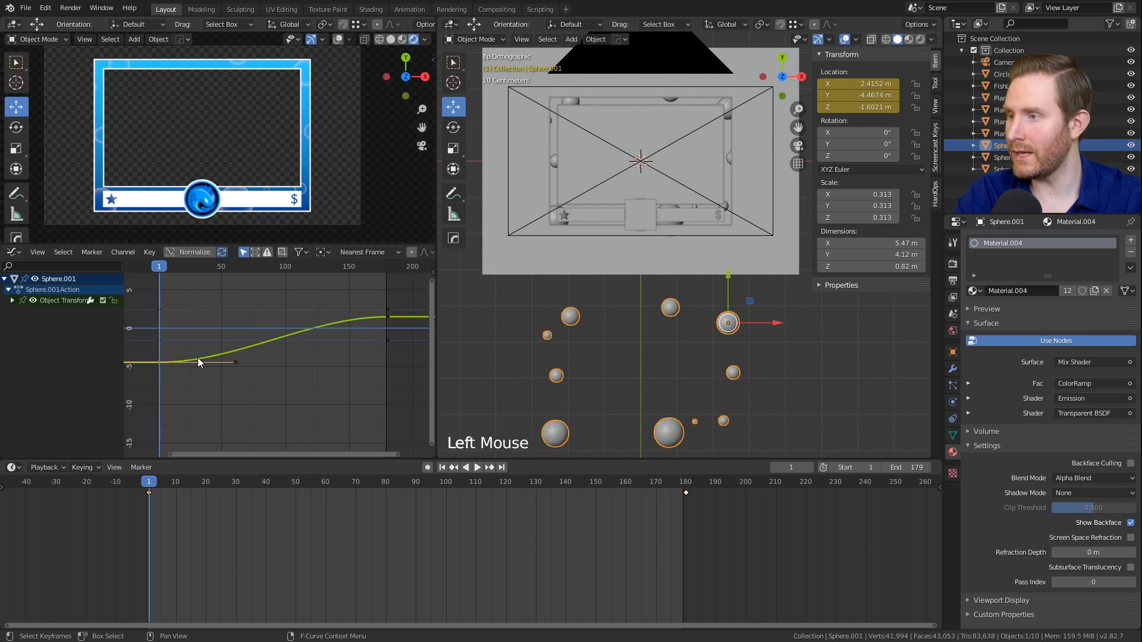
pyautogui.press('l')
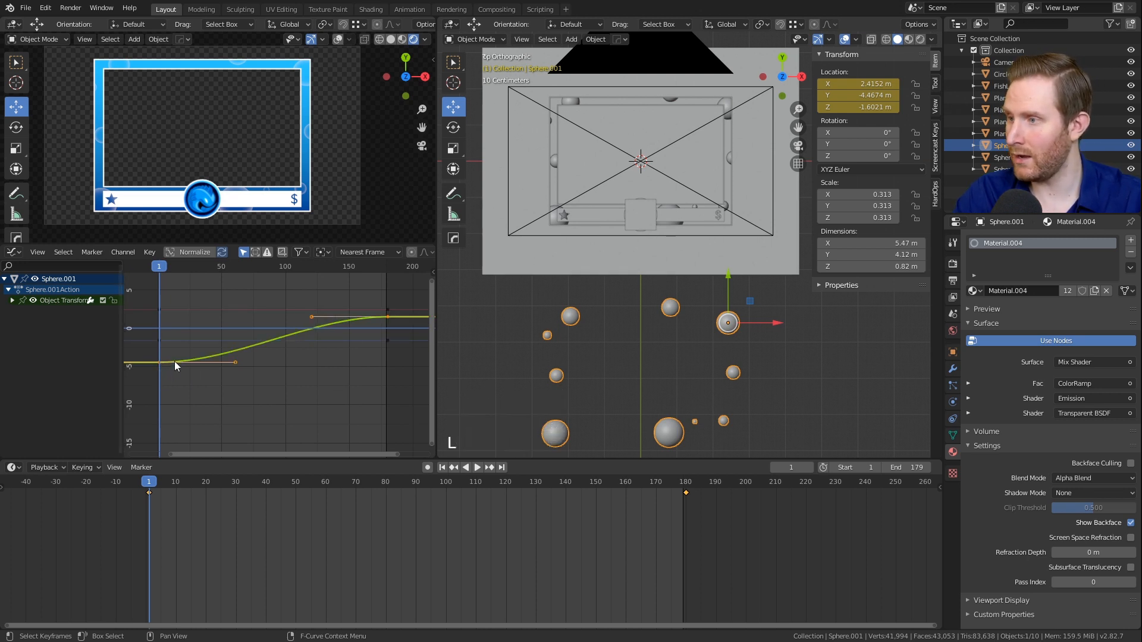
pyautogui.rightClick(173, 361)
pyautogui.moveTo(172, 361)
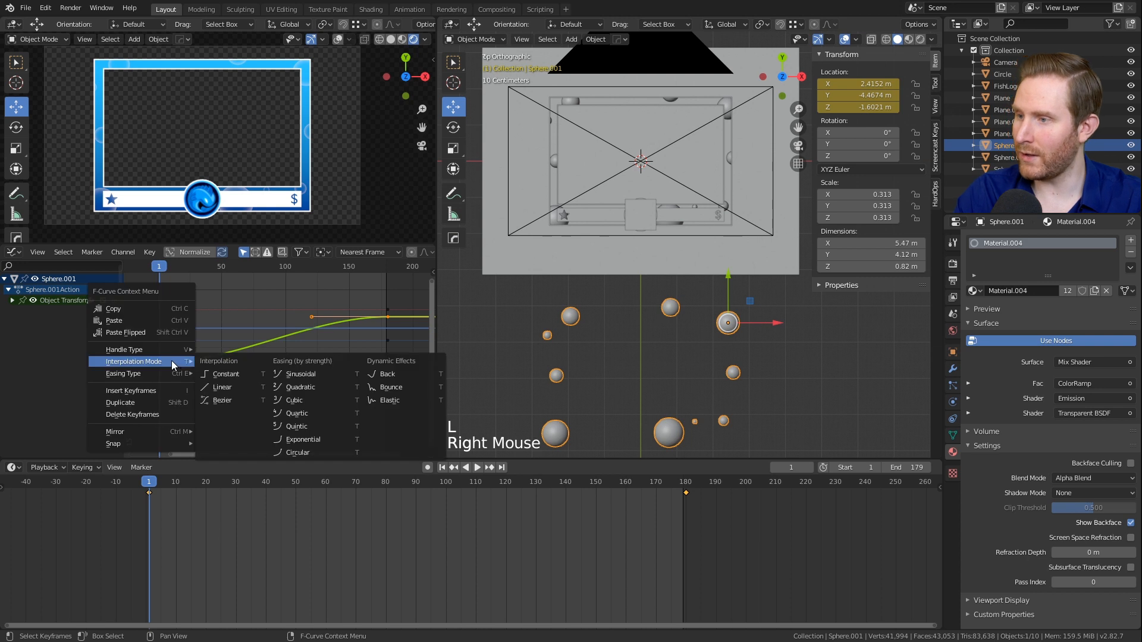
pyautogui.click(220, 387)
# Step: Play back the bubble animation to check its constant speed, and return to the first frame
pyautogui.scroll(1, 251, 376)
pyautogui.press('space')
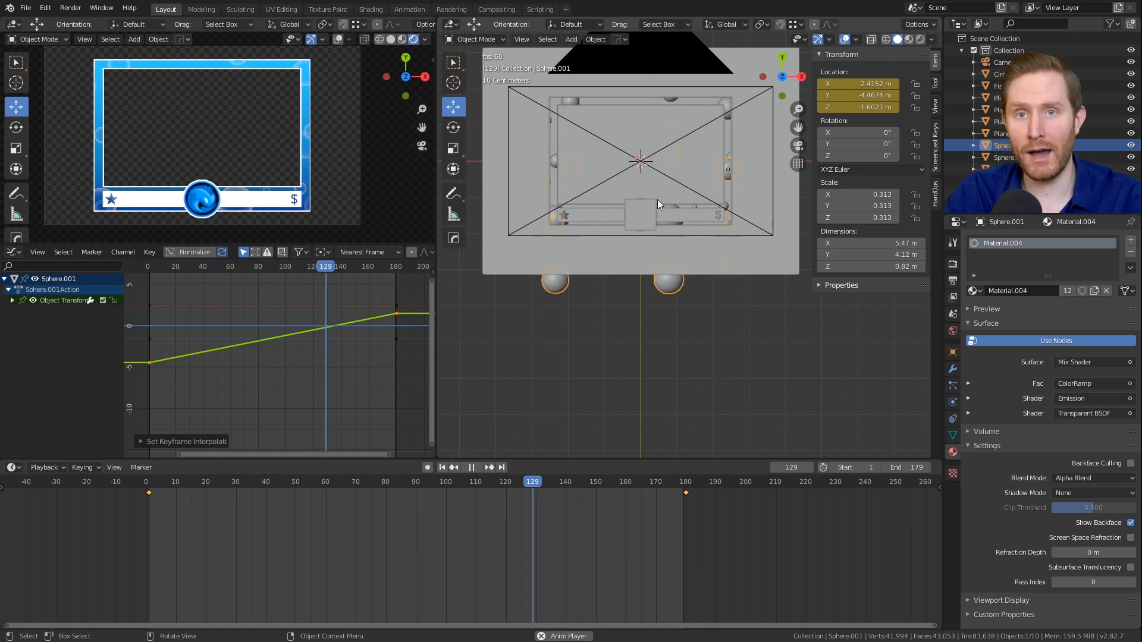
pyautogui.press('space')
pyautogui.hotkey('shift', 'Left')
# Step: Parent the joined spheres on the frame to the animated sphere set below it, using the Object option
pyautogui.moveTo(658, 199); pyautogui.dragTo(736, 238, button='middle')
pyautogui.scroll(-2, 709, 250)
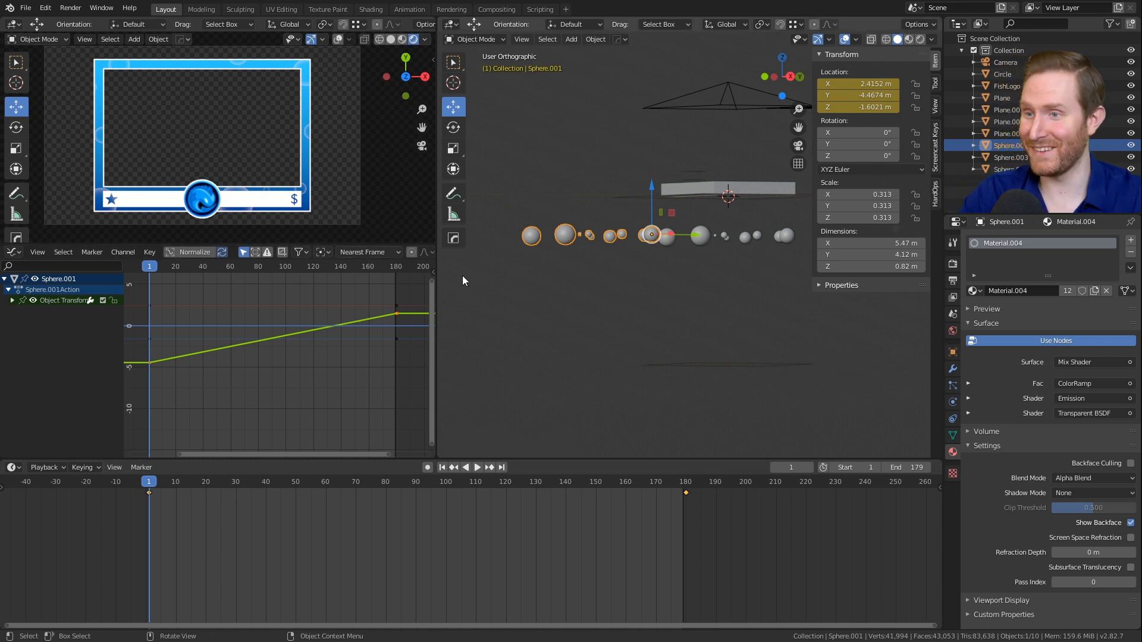
pyautogui.moveTo(511, 284); pyautogui.dragTo(580, 280, button='middle')
pyautogui.click(705, 228)
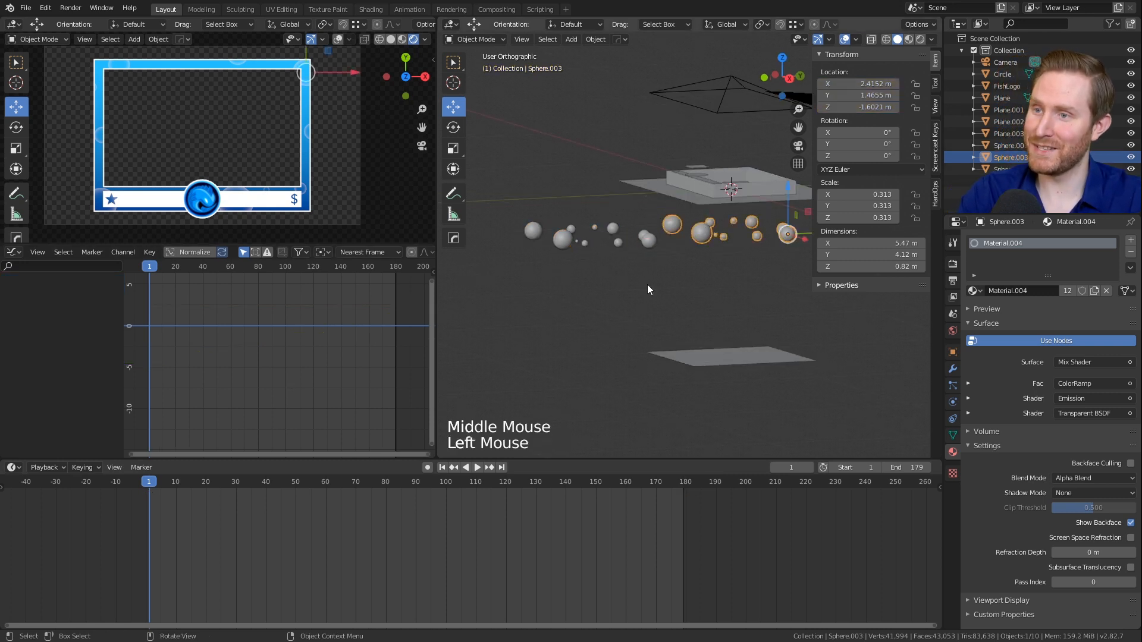
pyautogui.keyDown('shift'); pyautogui.click(651, 238); pyautogui.keyUp('shift')
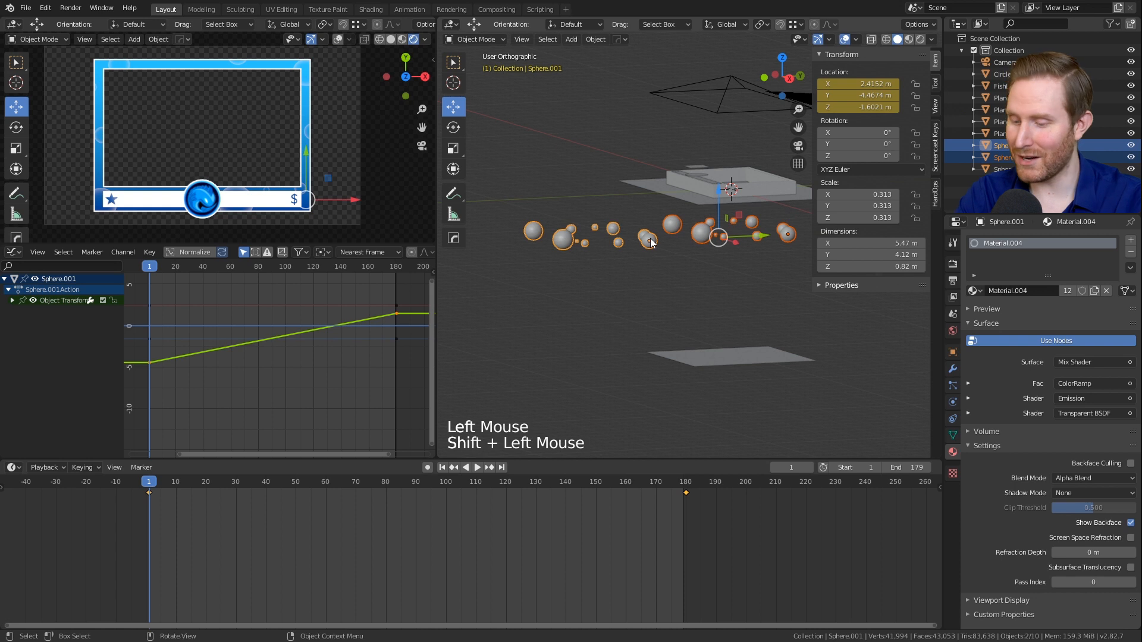
pyautogui.hotkey('ctrl', 'p')
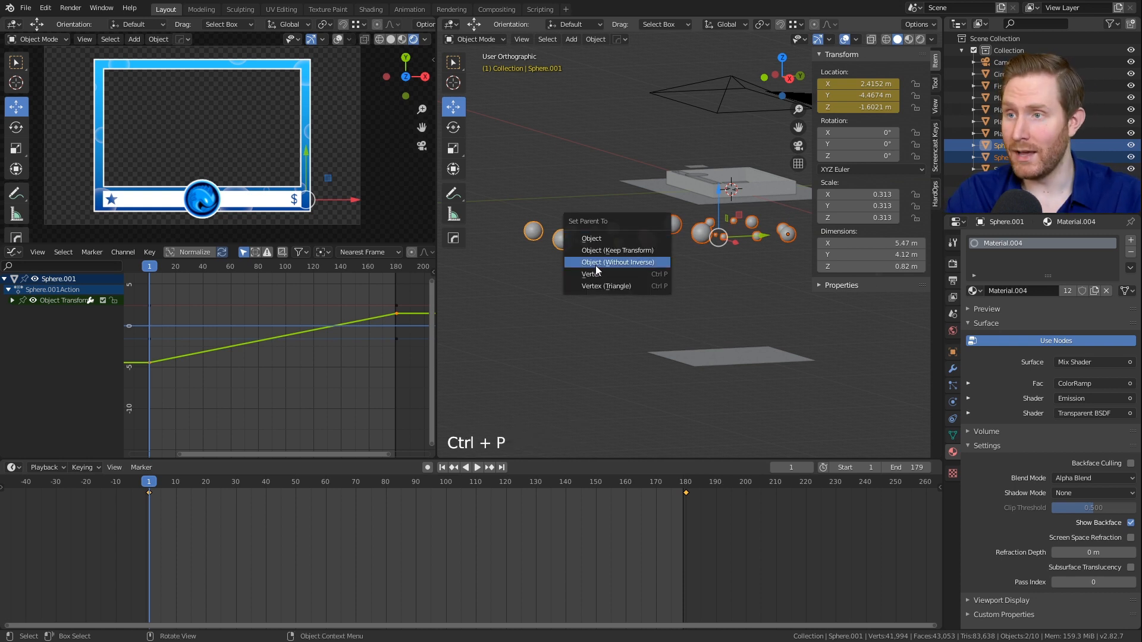
pyautogui.click(598, 238)
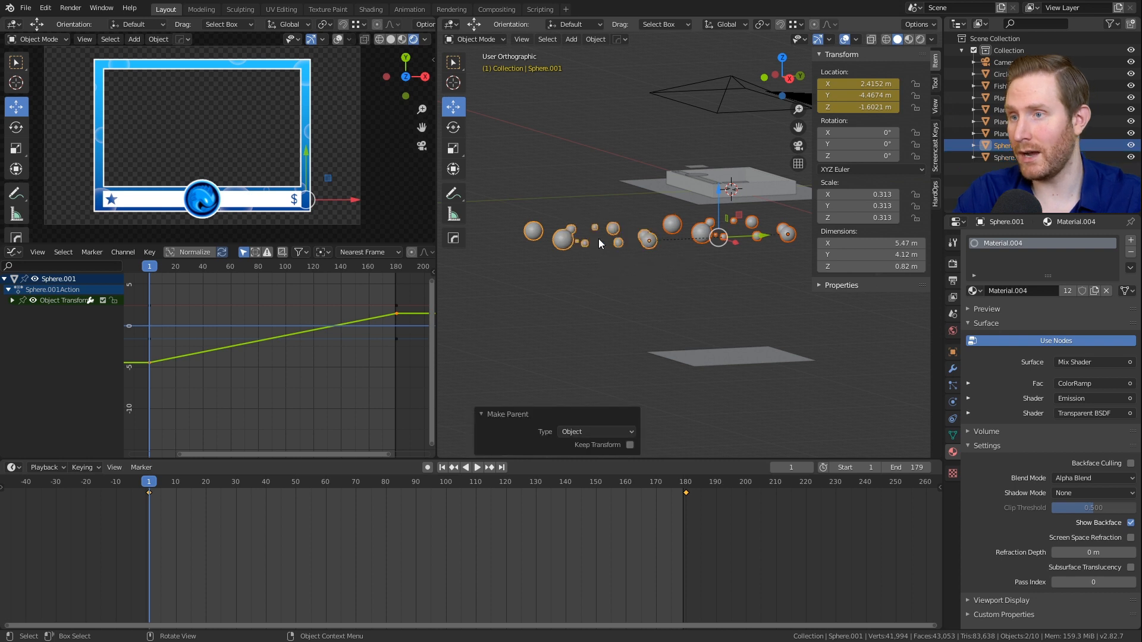
# Step: Check the parented sphere sets, play the loop in the camera view, and return to the first frame
pyautogui.moveTo(686, 259); pyautogui.dragTo(688, 225, button='middle')
pyautogui.click(699, 230)
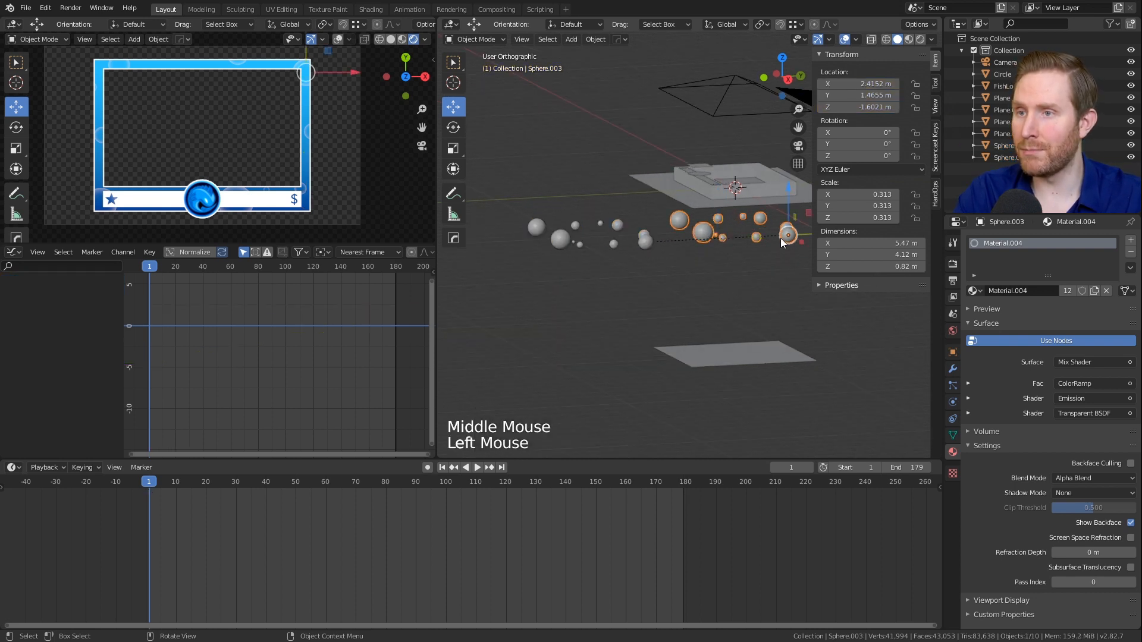
pyautogui.click(644, 244)
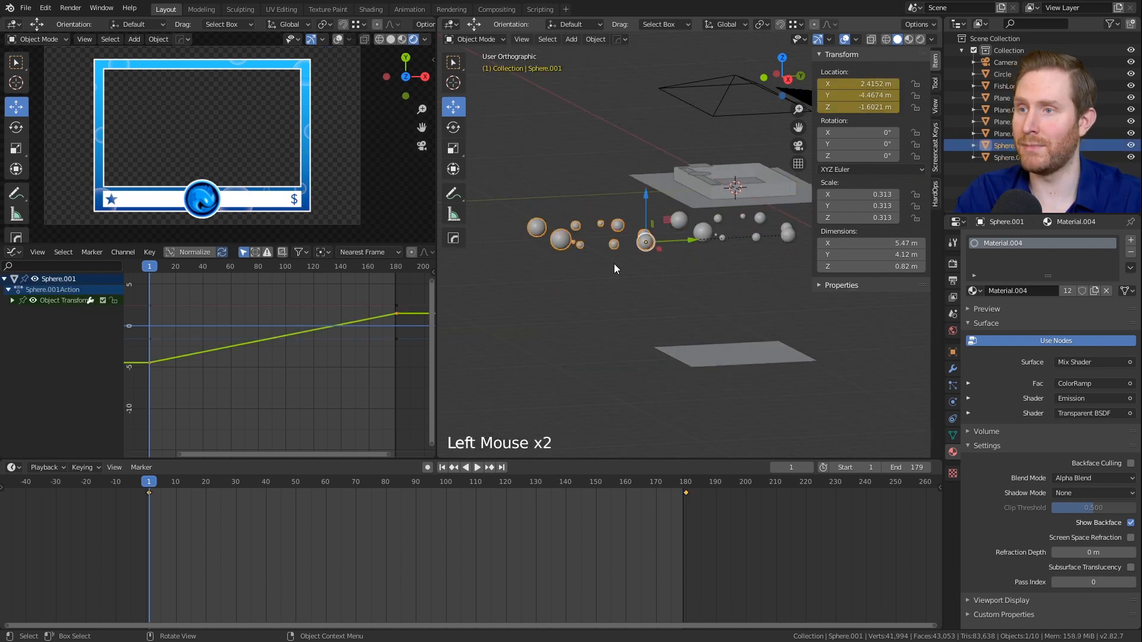
pyautogui.scroll(-2, 616, 263)
pyautogui.moveTo(612, 274); pyautogui.dragTo(620, 287, button='middle')
pyautogui.scroll(1, 238, 119)
pyautogui.scroll(-1, 238, 119)
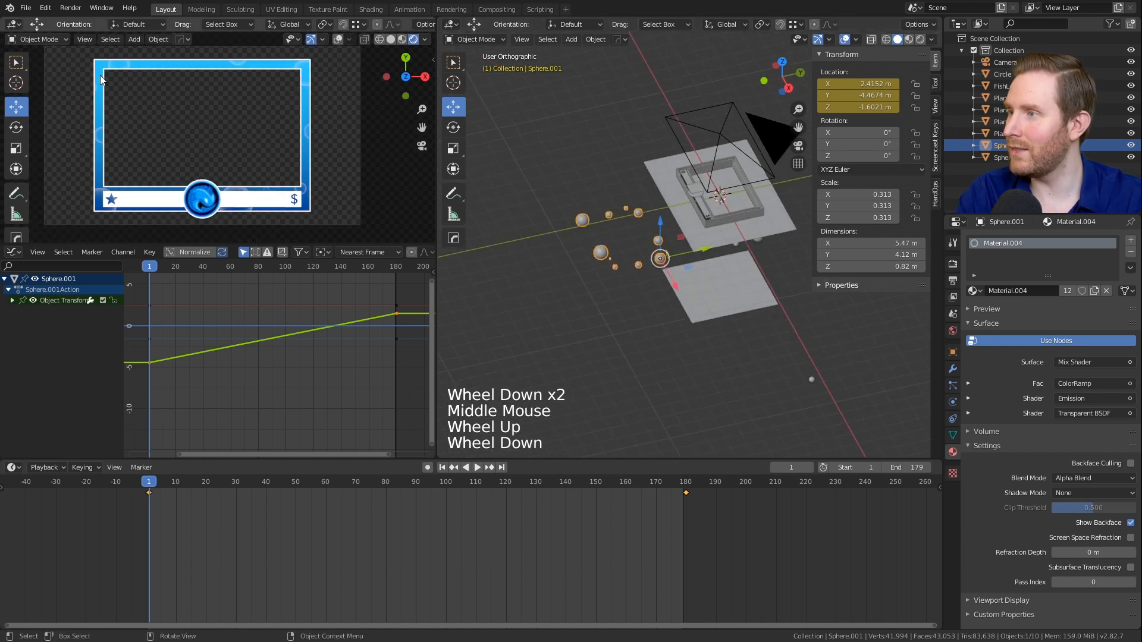
pyautogui.scroll(-2, 655, 228)
pyautogui.keyDown('shift'); pyautogui.moveTo(655, 228); pyautogui.dragTo(565, 344, button='middle'); pyautogui.keyUp('shift')
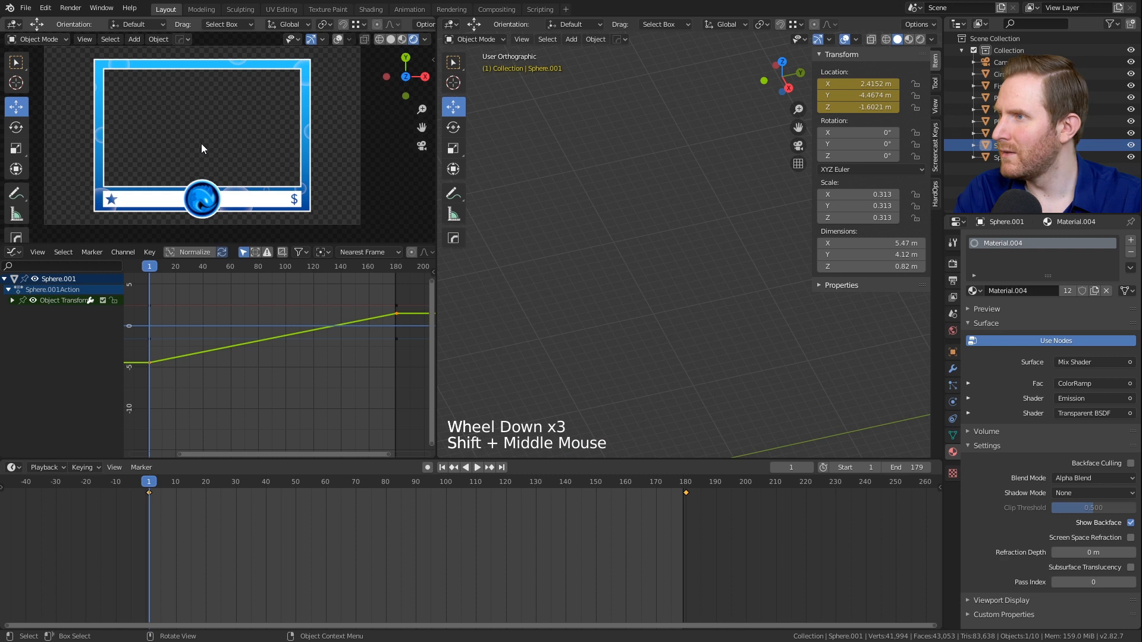
pyautogui.press('space')
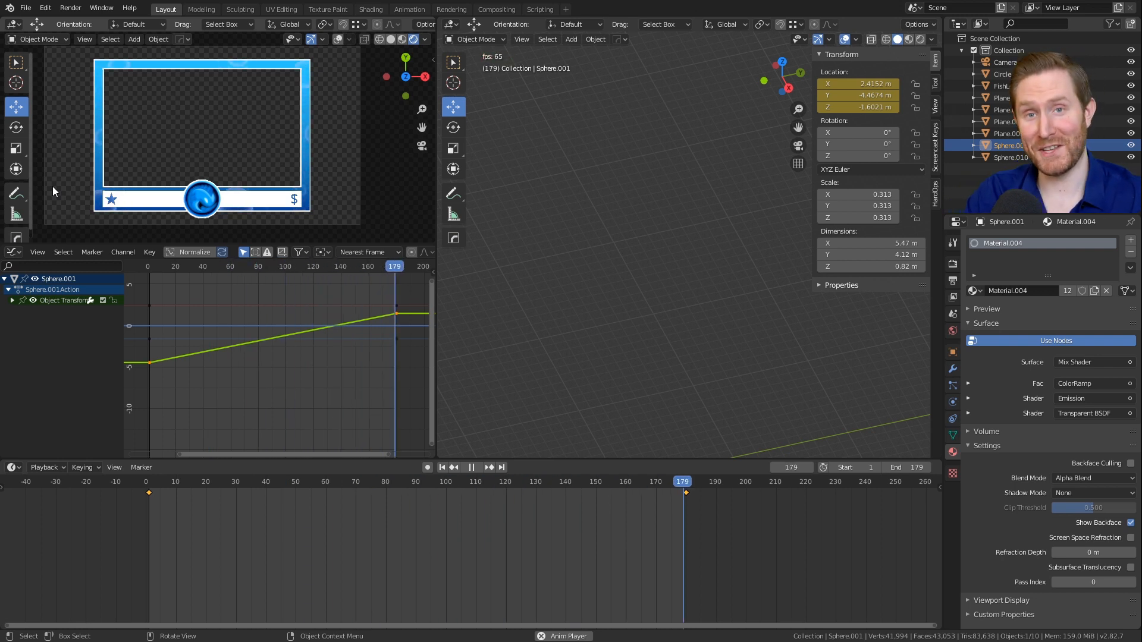
pyautogui.hotkey('shift', 'Left')
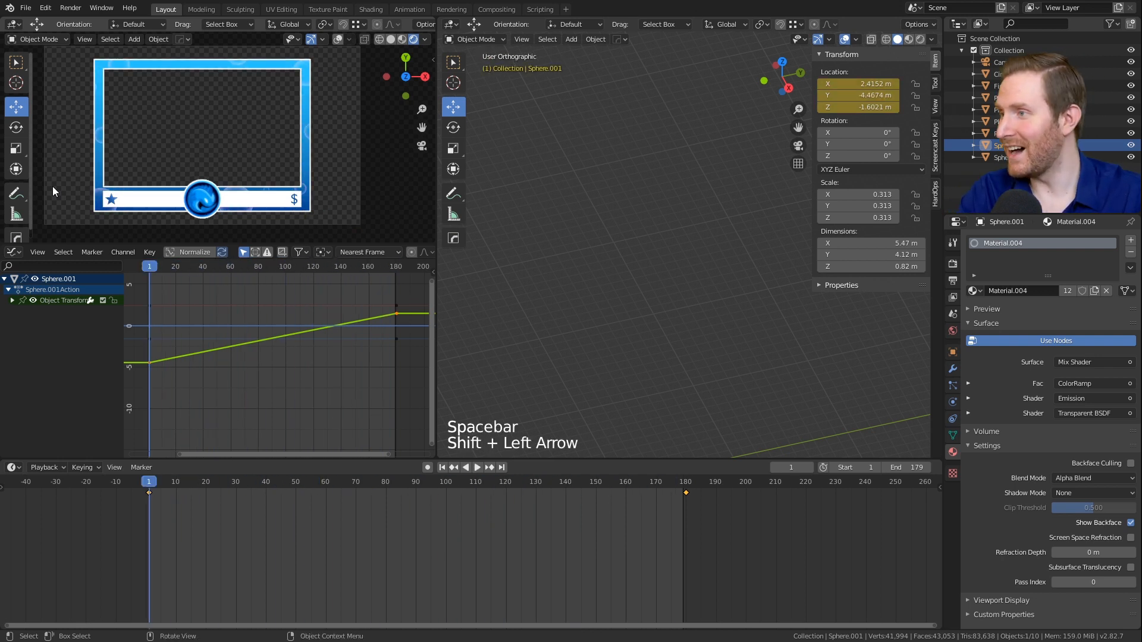
# Step: Examine the bubbles near the frame's lower-right corner in top view and in the rendered camera view
pyautogui.scroll(-2, 681, 260)
pyautogui.scroll(-4, 682, 262)
pyautogui.press('KP_7')
pyautogui.scroll(3, 719, 182)
pyautogui.keyDown('shift'); pyautogui.moveTo(719, 181); pyautogui.dragTo(708, 199, button='middle'); pyautogui.keyUp('shift')
pyautogui.keyDown('shift'); pyautogui.moveTo(708, 199); pyautogui.dragTo(675, 291, button='middle'); pyautogui.keyUp('shift')
pyautogui.scroll(5, 700, 215)
pyautogui.scroll(8, 686, 298)
pyautogui.scroll(1, 674, 291)
pyautogui.scroll(1, 674, 291)
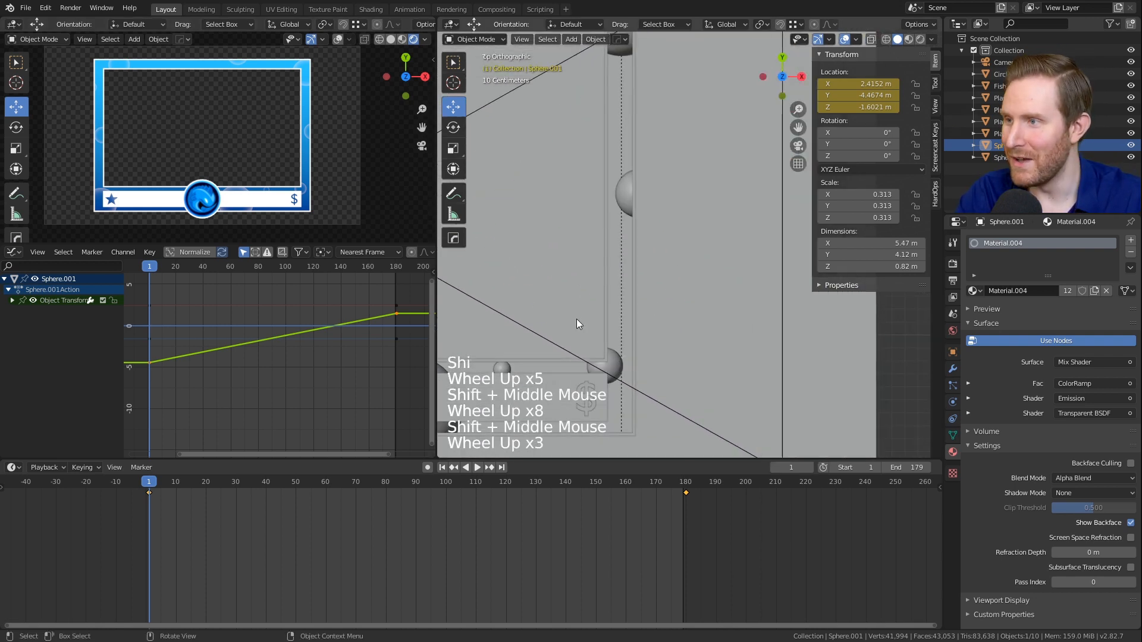
pyautogui.scroll(3, 344, 206)
pyautogui.keyDown('shift'); pyautogui.moveTo(344, 206); pyautogui.dragTo(296, 168, button='middle'); pyautogui.keyUp('shift')
pyautogui.scroll(3, 295, 167)
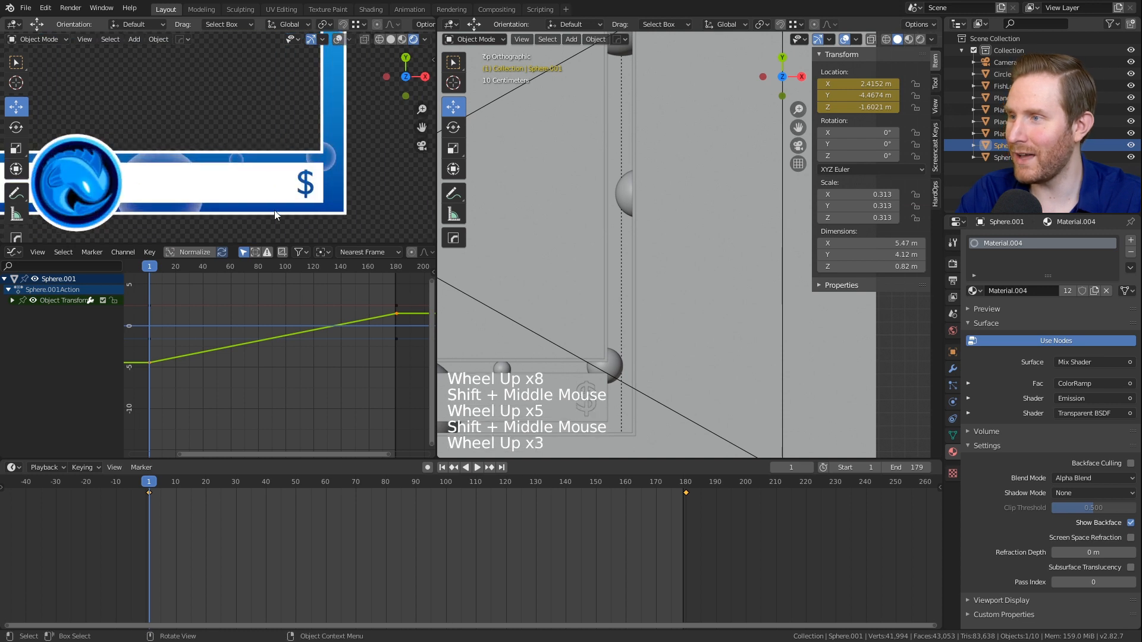
# Step: Open the white frame border and the large holdout plane together in Edit Mode with no vertices selected
pyautogui.click(607, 307)
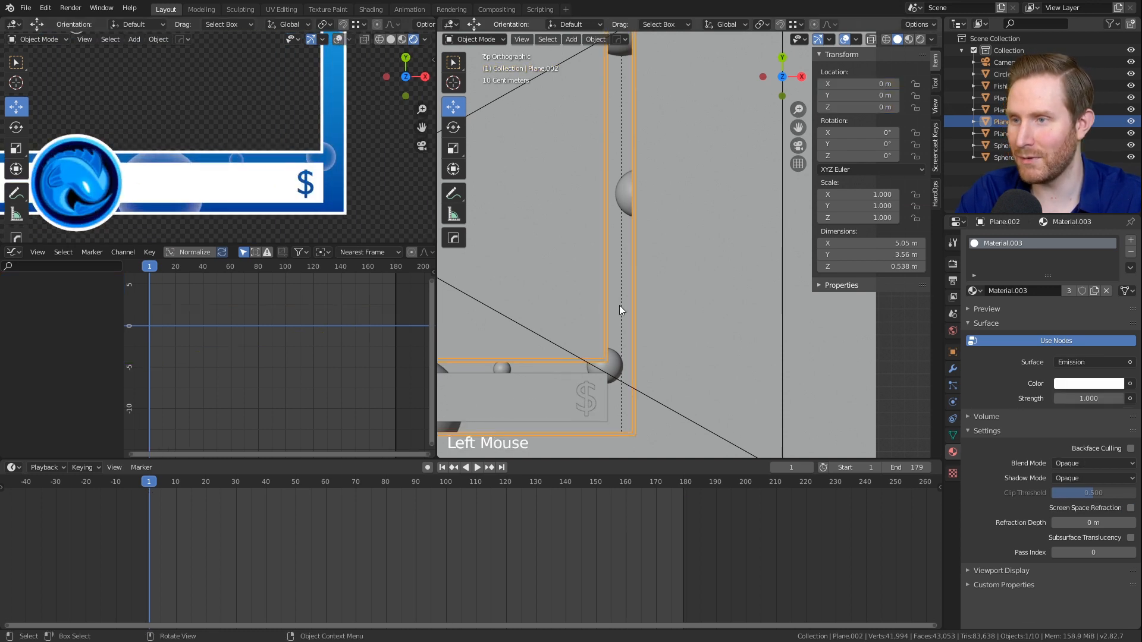
pyautogui.scroll(-2, 630, 239)
pyautogui.keyDown('shift'); pyautogui.click(678, 195); pyautogui.keyUp('shift')
pyautogui.scroll(-3, 676, 197)
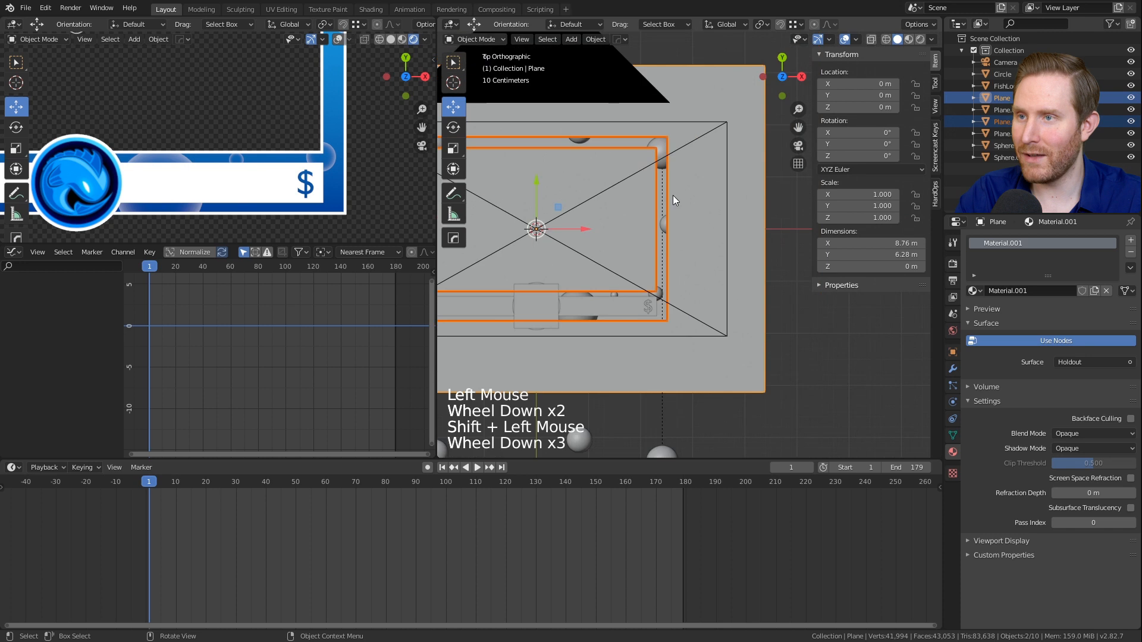
pyautogui.scroll(1, 675, 196)
pyautogui.press('Tab')
pyautogui.scroll(1, 679, 196)
pyautogui.scroll(-4, 678, 196)
pyautogui.keyDown('shift'); pyautogui.moveTo(583, 185); pyautogui.dragTo(689, 200, button='middle'); pyautogui.keyUp('shift')
pyautogui.scroll(1, 689, 199)
pyautogui.scroll(1, 689, 200)
pyautogui.scroll(-3, 708, 222)
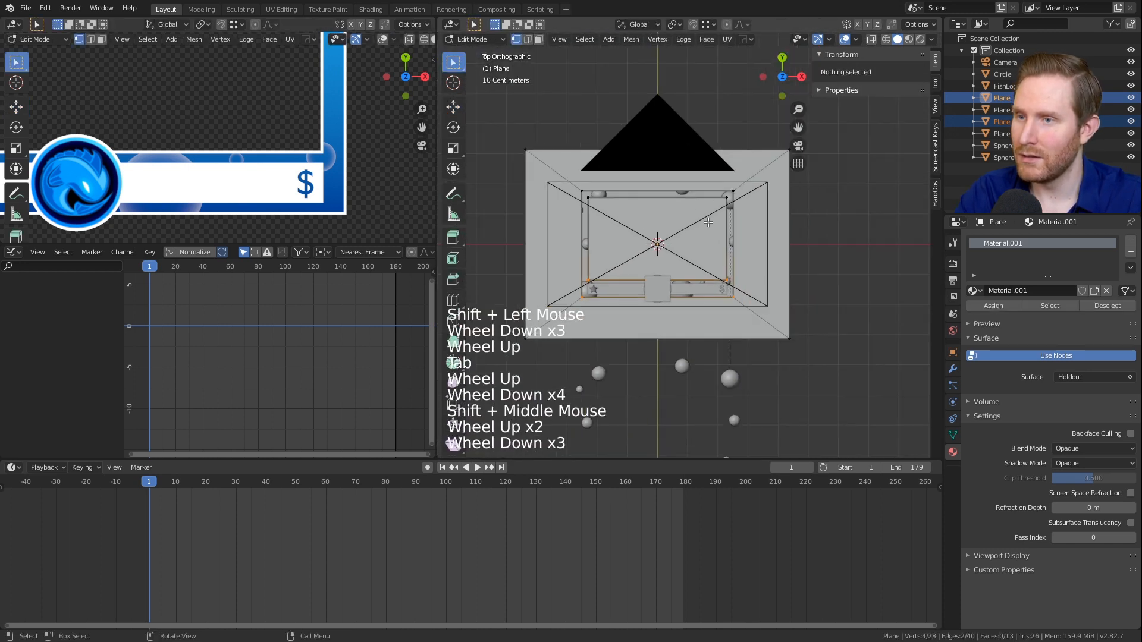
pyautogui.scroll(1, 709, 245)
pyautogui.hotkey('alt', 'a')
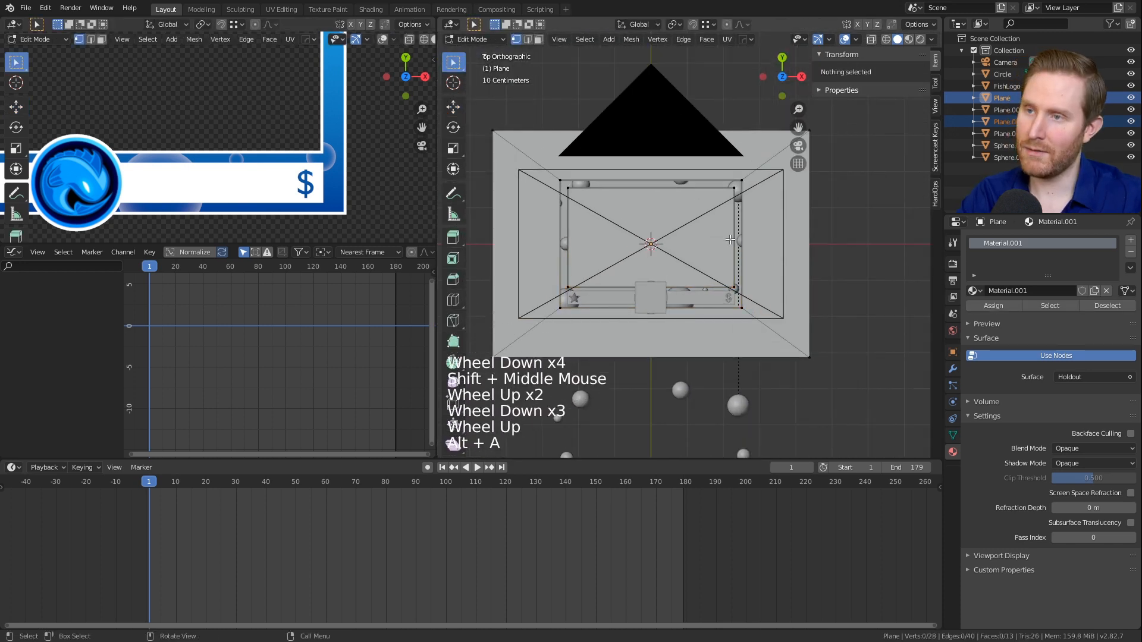
# Step: In wireframe display, box-select the outer border vertices on both the left and right sides of the frame
pyautogui.press('z')
pyautogui.click(398, 255)
pyautogui.press('b')
pyautogui.moveTo(539, 143); pyautogui.dragTo(566, 330)
pyautogui.press('b')
pyautogui.moveTo(760, 171); pyautogui.dragTo(740, 329)
pyautogui.scroll(3, 767, 344)
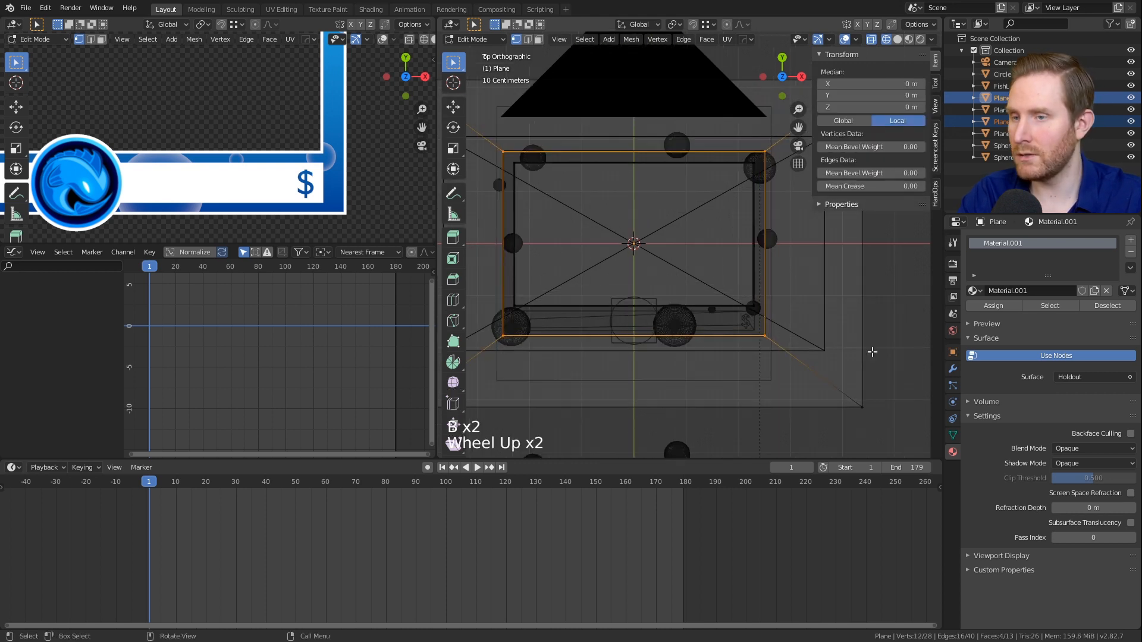
# Step: Try to narrow the frame by scaling the selected outer vertices to 0.959 along X
pyautogui.press('s')
pyautogui.press('x')
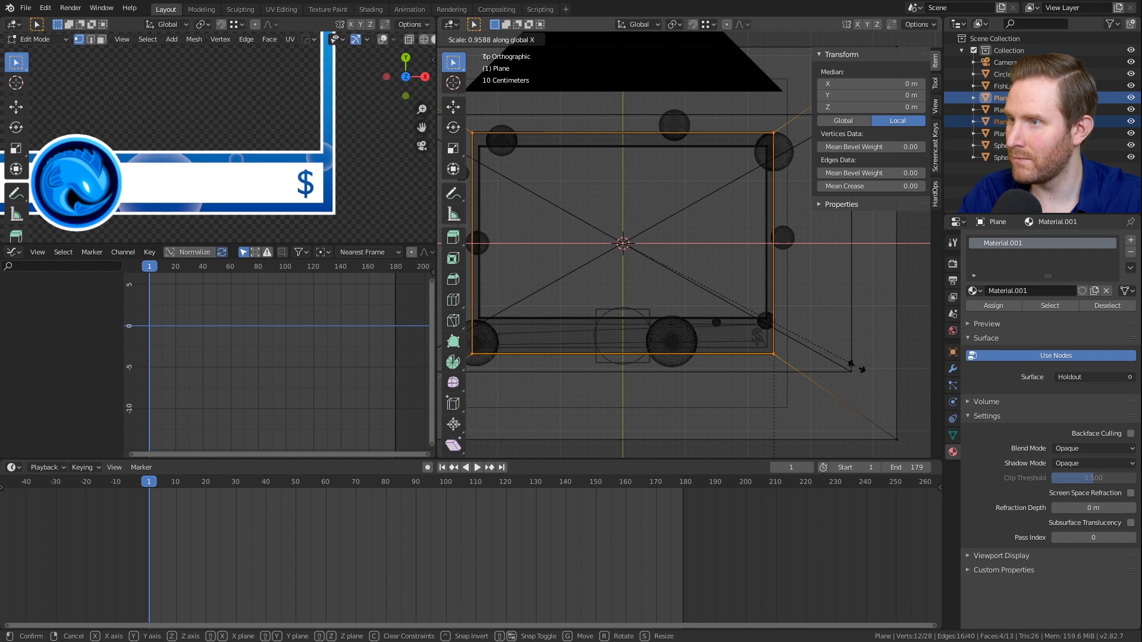
pyautogui.click(857, 366)
pyautogui.scroll(-5, 342, 198)
pyautogui.keyDown('shift'); pyautogui.moveTo(342, 198); pyautogui.dragTo(379, 239, button='middle'); pyautogui.keyUp('shift')
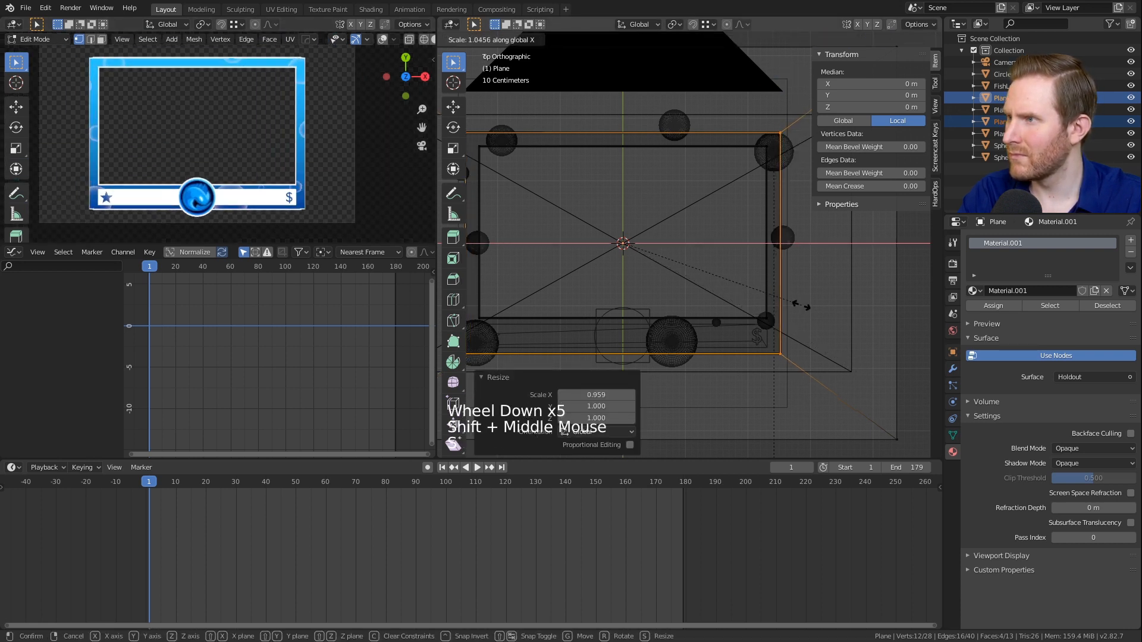
# Step: Undo the previous horizontal scaling and narrow the frame slightly by rescaling its outer side vertices
pyautogui.press('s')
pyautogui.press('s')
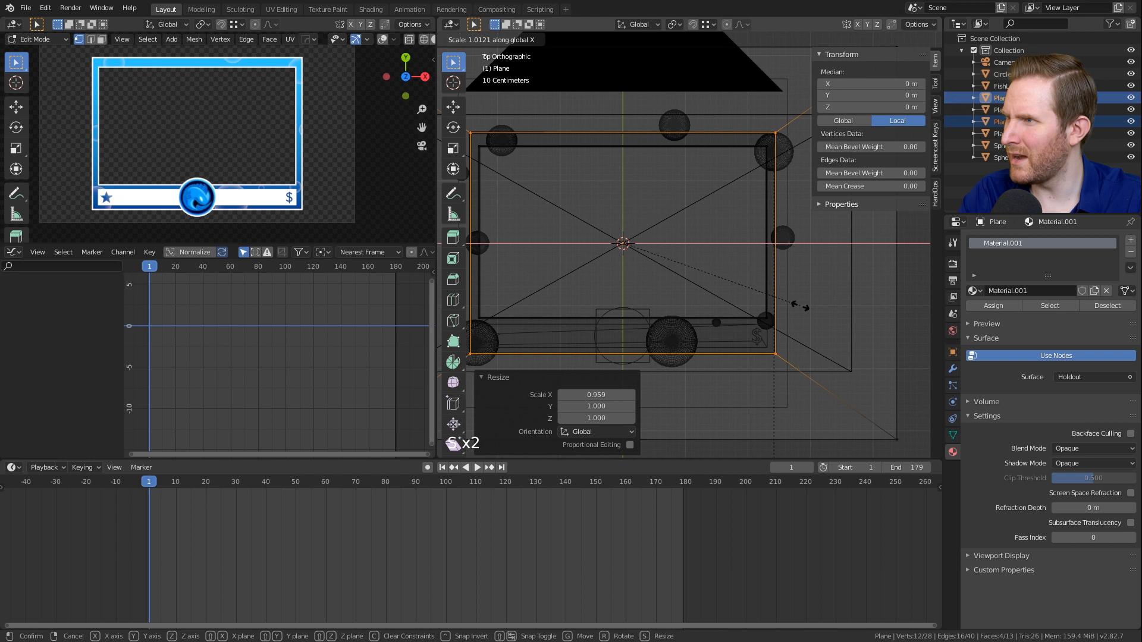
pyautogui.hotkey('ctrl', 'z')
pyautogui.scroll(1, 797, 301)
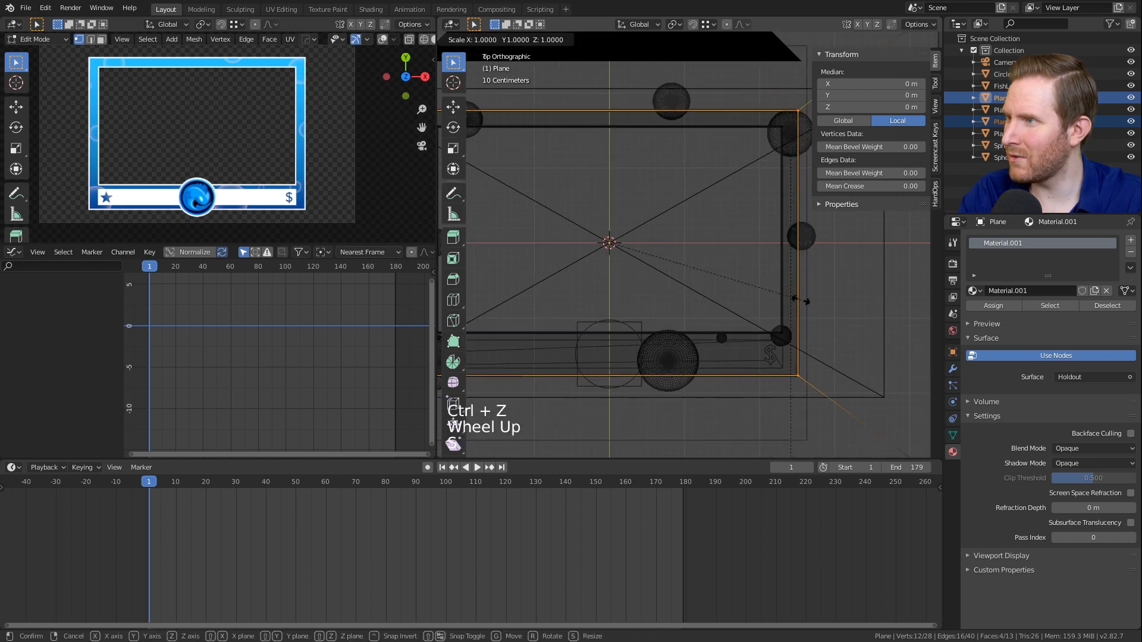
pyautogui.click(796, 301)
# Step: Select only the frame's upper outer edge vertices and move them down 0.0456 m along Y
pyautogui.scroll(-3, 702, 232)
pyautogui.keyDown('shift'); pyautogui.moveTo(605, 162); pyautogui.dragTo(631, 200, button='middle'); pyautogui.keyUp('shift')
pyautogui.scroll(1, 632, 200)
pyautogui.hotkey('alt', 'a')
pyautogui.press('b')
pyautogui.moveTo(520, 189); pyautogui.dragTo(785, 195)
pyautogui.press('g')
pyautogui.press('y')
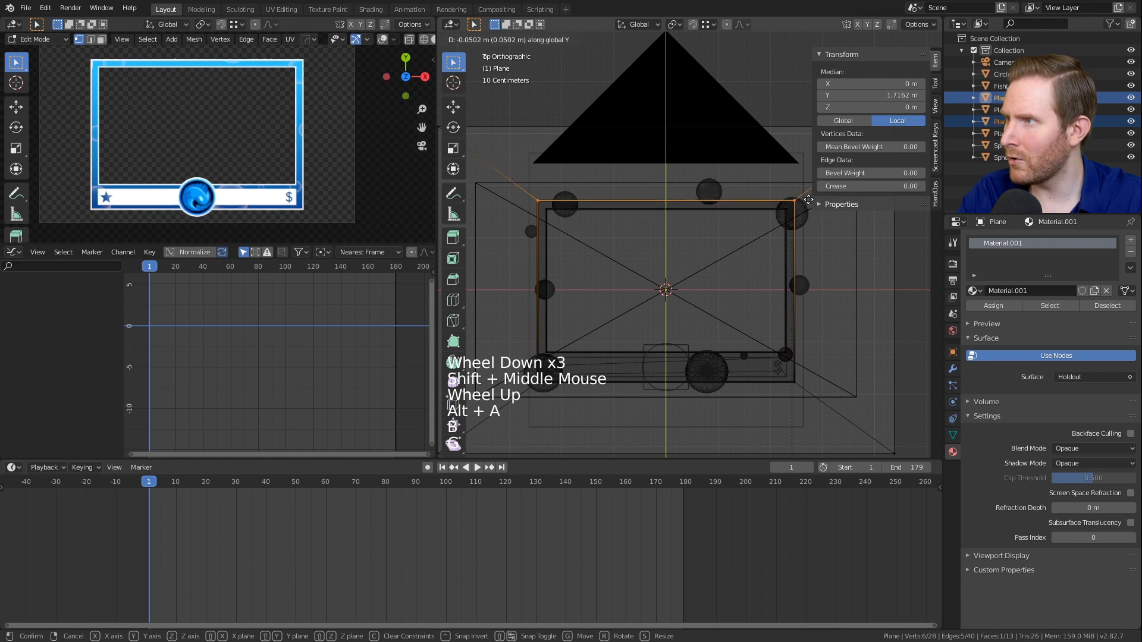
pyautogui.click(808, 203)
# Step: Clear the selection and box-select the vertices along the frame's lower inner edge
pyautogui.keyDown('shift'); pyautogui.moveTo(583, 339); pyautogui.dragTo(575, 292, button='middle'); pyautogui.keyUp('shift')
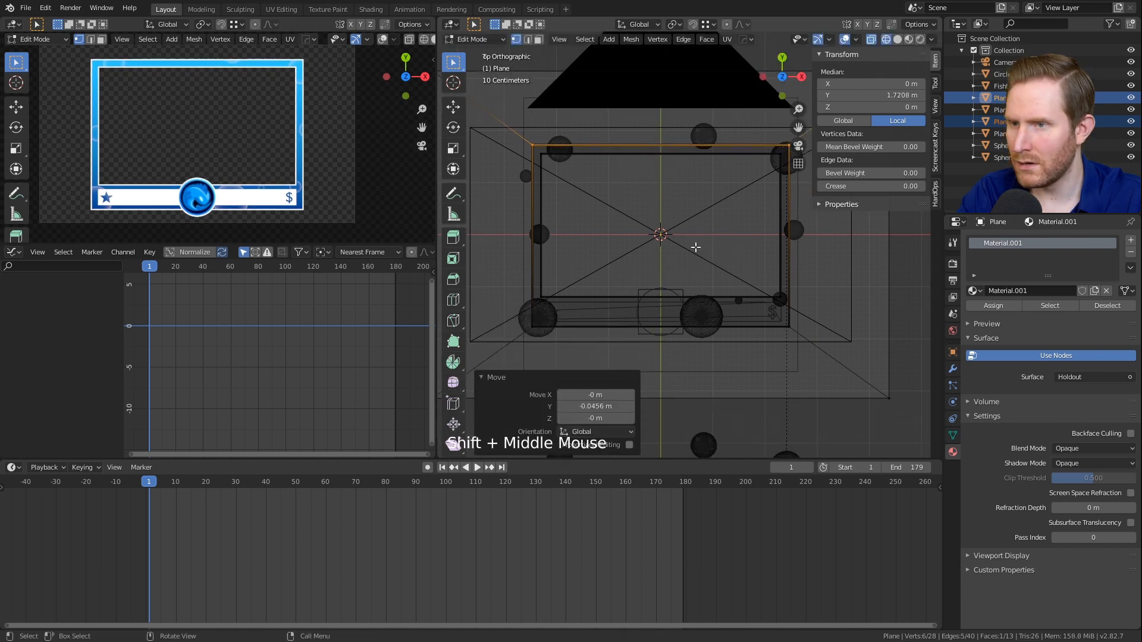
pyautogui.hotkey('alt', 'a')
pyautogui.scroll(2, 574, 291)
pyautogui.press('b')
pyautogui.moveTo(474, 313); pyautogui.dragTo(825, 332)
pyautogui.press('g')
pyautogui.press('y')
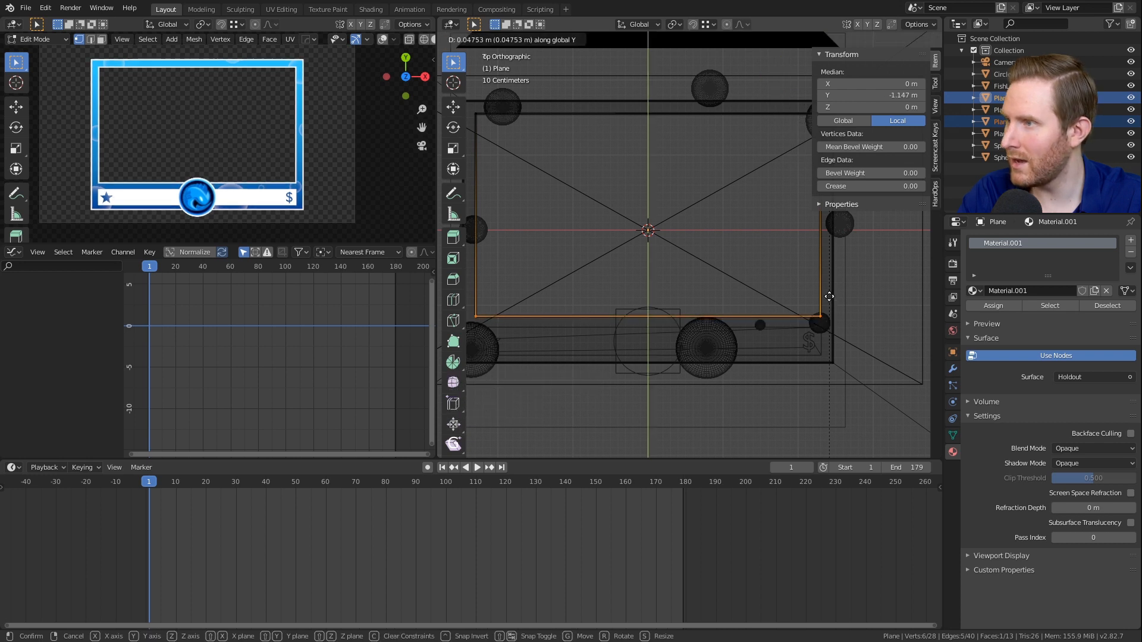
pyautogui.rightClick(829, 296)
# Step: Add the lower outer edge vertices to the selection, scale them about 1.18 along Y, and return to Object Mode with nothing selected
pyautogui.scroll(-2, 691, 323)
pyautogui.press('b')
pyautogui.moveTo(502, 311); pyautogui.dragTo(818, 345)
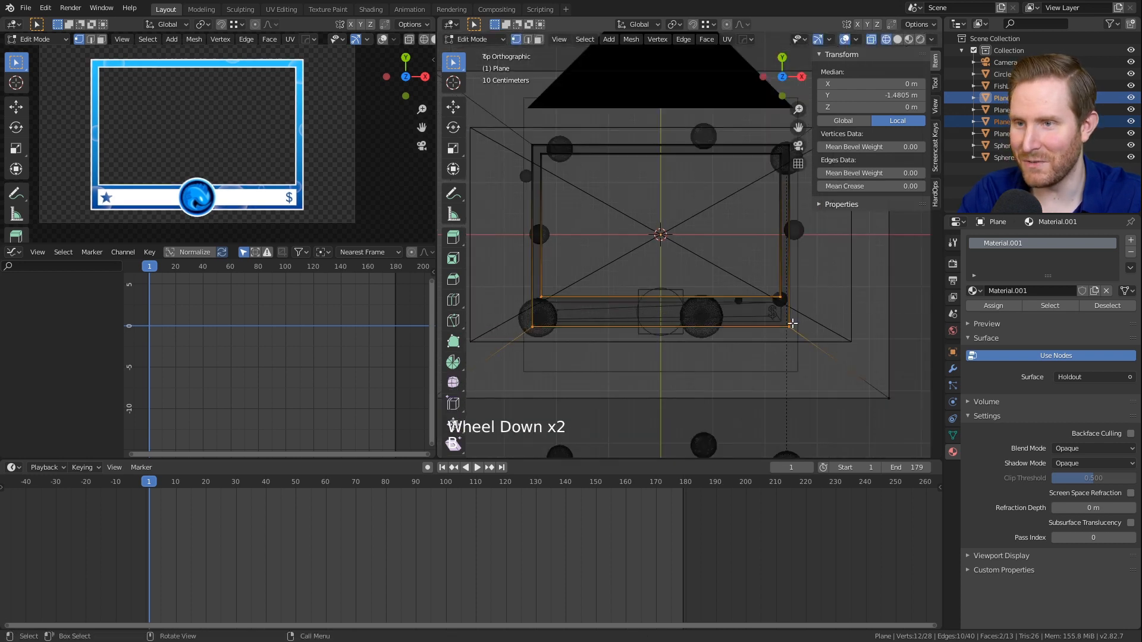
pyautogui.scroll(2, 832, 330)
pyautogui.press('s')
pyautogui.press('y')
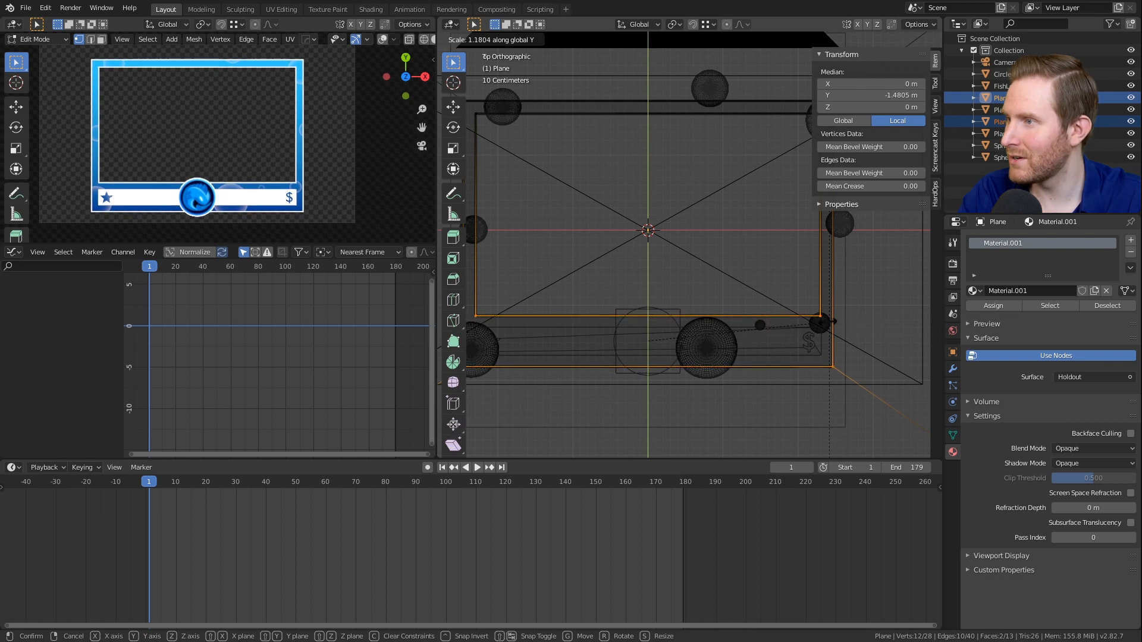
pyautogui.click(822, 326)
pyautogui.press('Tab')
pyautogui.hotkey('alt', 'a')
# Step: Play the bubble animation to check the adjusted frame, then stop it and return to frame 1
pyautogui.press('space')
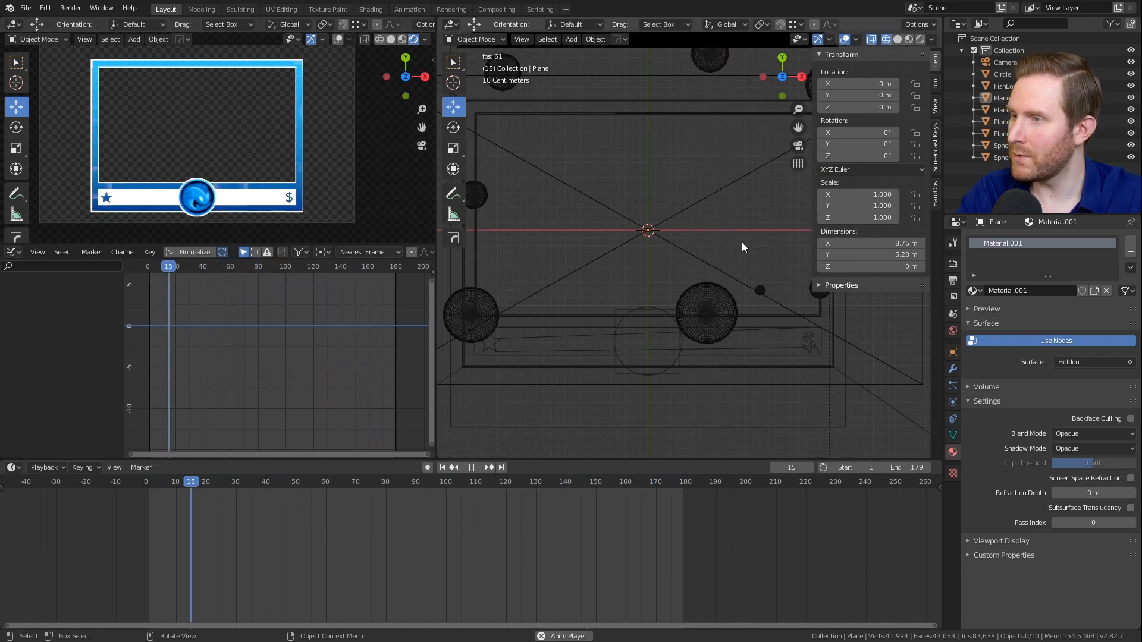
pyautogui.press('space')
pyautogui.hotkey('shift', 'Left')
pyautogui.press('z')
pyautogui.press('z')
pyautogui.scroll(-2, 171, 124)
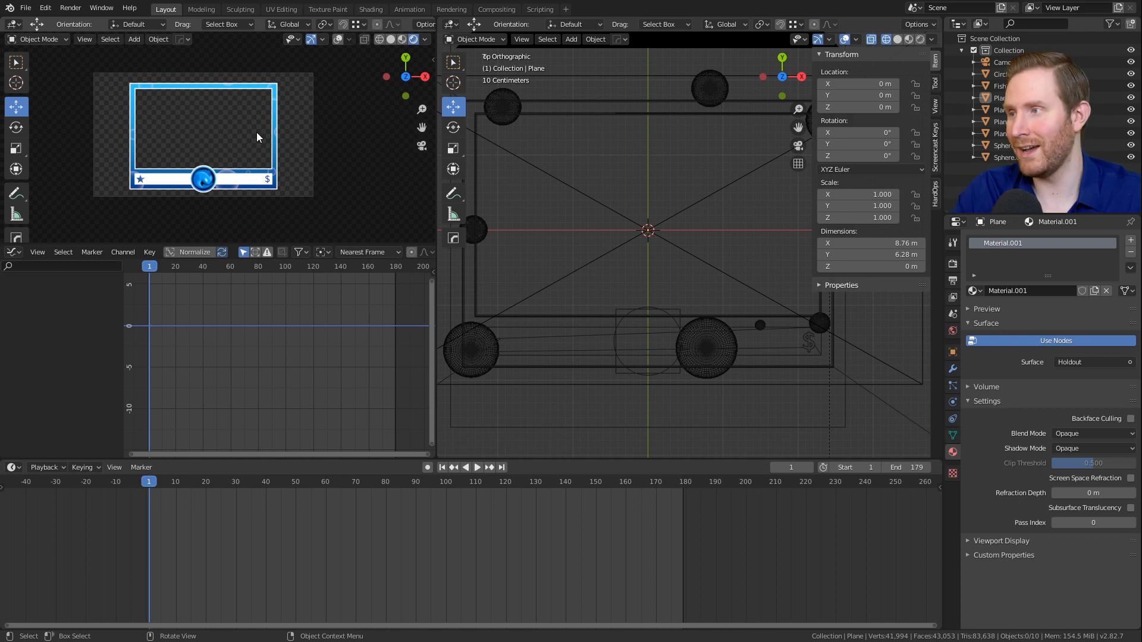
pyautogui.scroll(1, 238, 143)
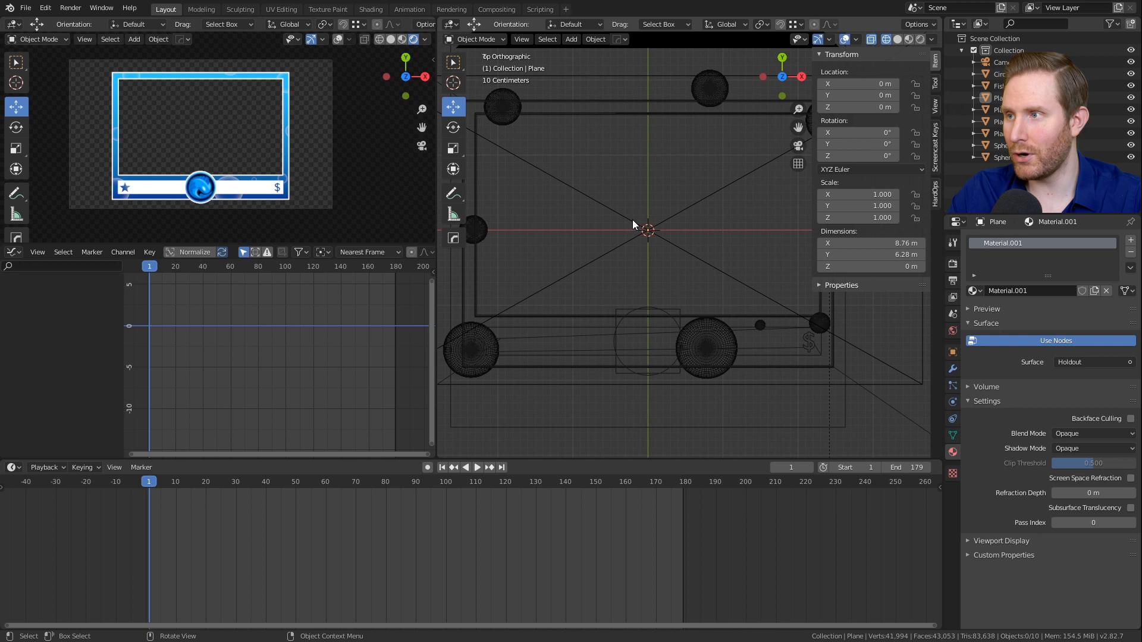
pyautogui.moveTo(604, 388); pyautogui.dragTo(683, 319, button='middle')
pyautogui.scroll(-8, 683, 320)
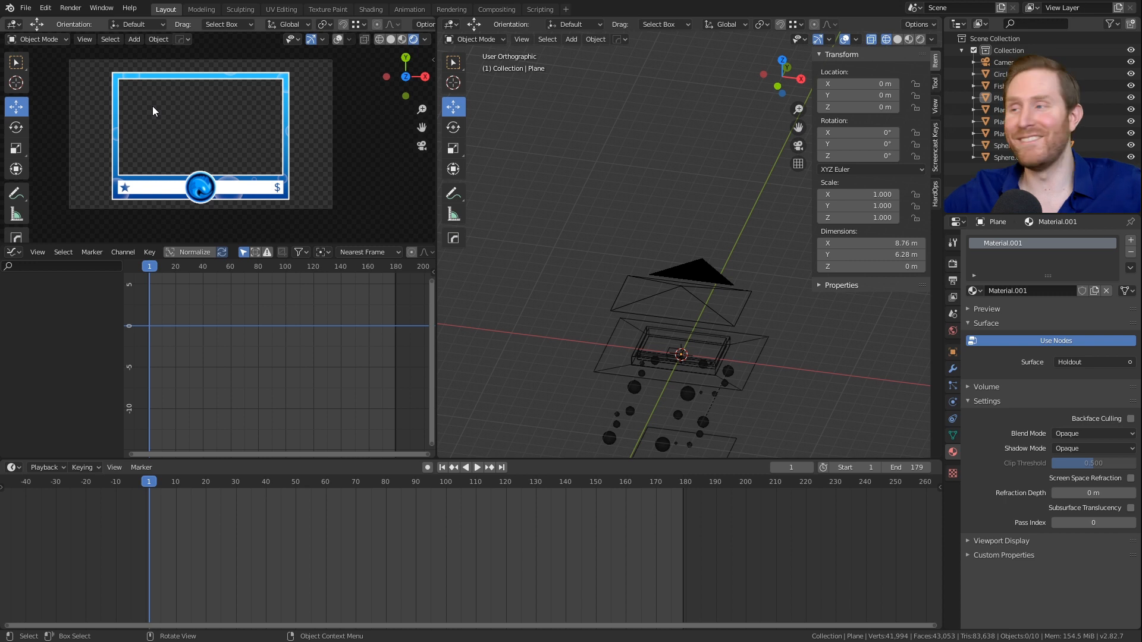
pyautogui.moveTo(677, 275); pyautogui.dragTo(777, 373, button='middle')
pyautogui.press('KP_7')
pyautogui.scroll(4, 706, 237)
pyautogui.keyDown('shift'); pyautogui.moveTo(705, 237); pyautogui.dragTo(719, 194, button='middle'); pyautogui.keyUp('shift')
pyautogui.scroll(2, 624, 273)
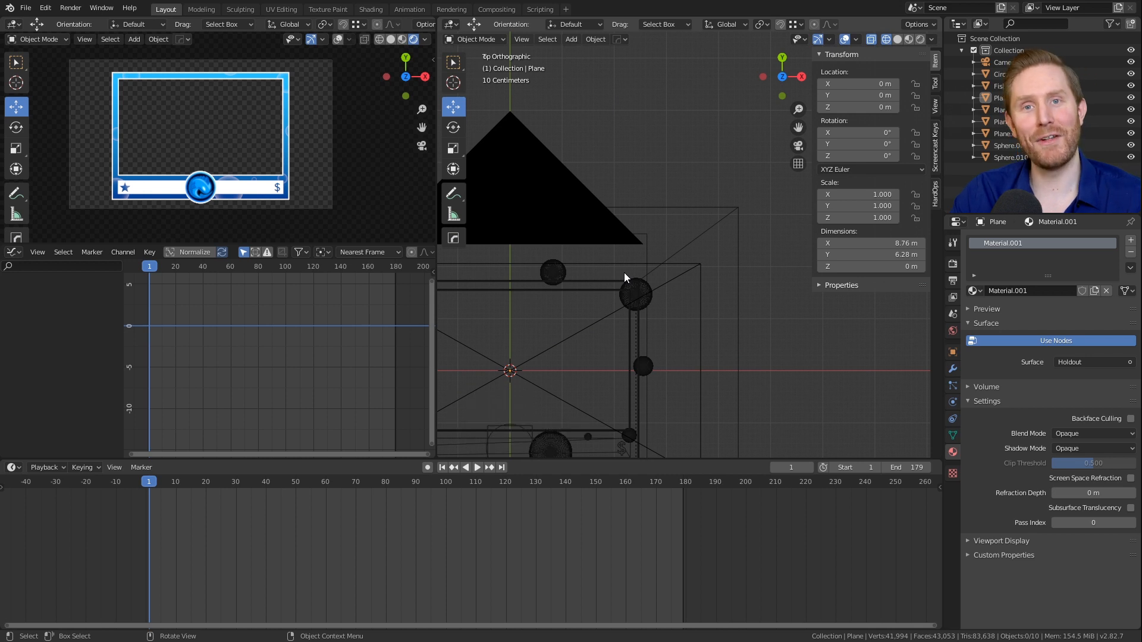
pyautogui.scroll(-3, 625, 272)
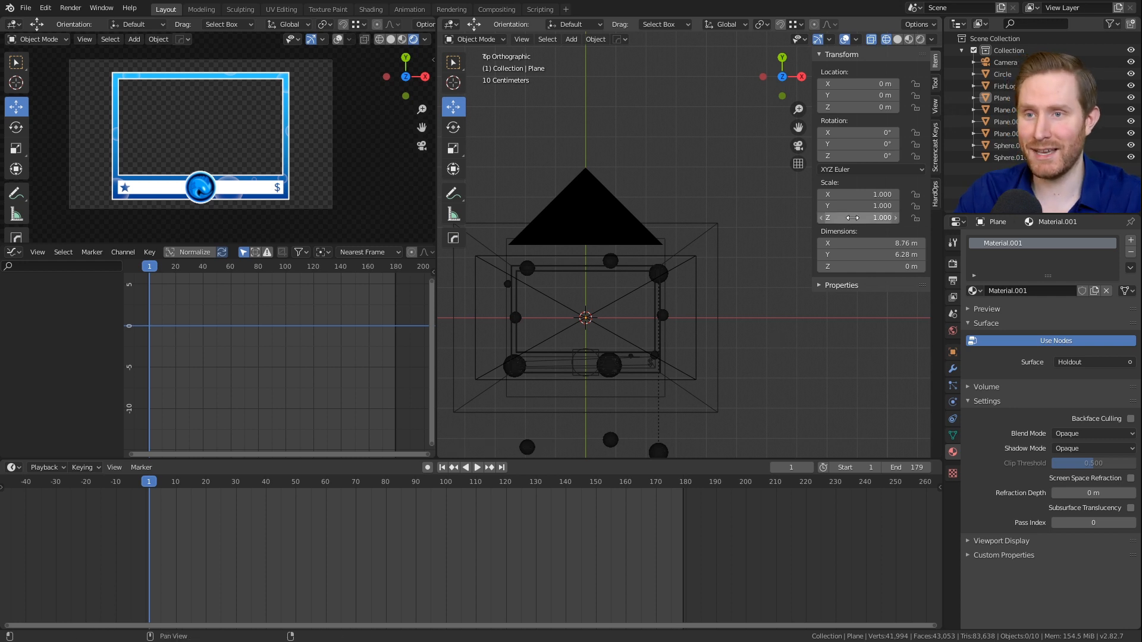
# Step: Set the render output's file format to FFmpeg video
pyautogui.click(954, 282)
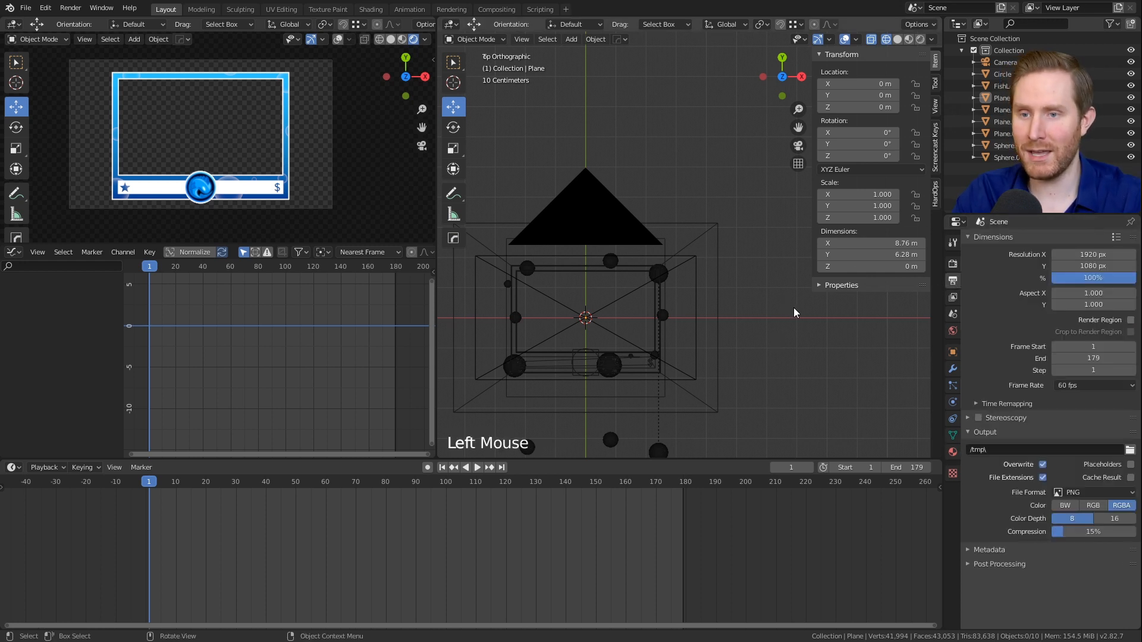
pyautogui.click(968, 433)
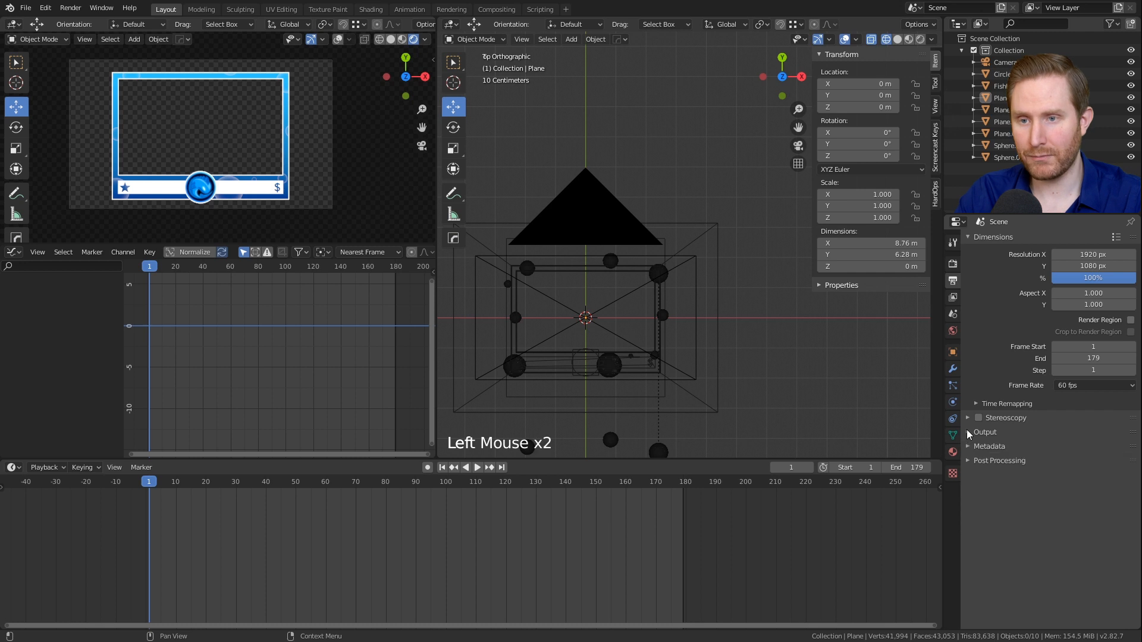
pyautogui.click(967, 433)
pyautogui.scroll(-2, 990, 453)
pyautogui.click(1069, 492)
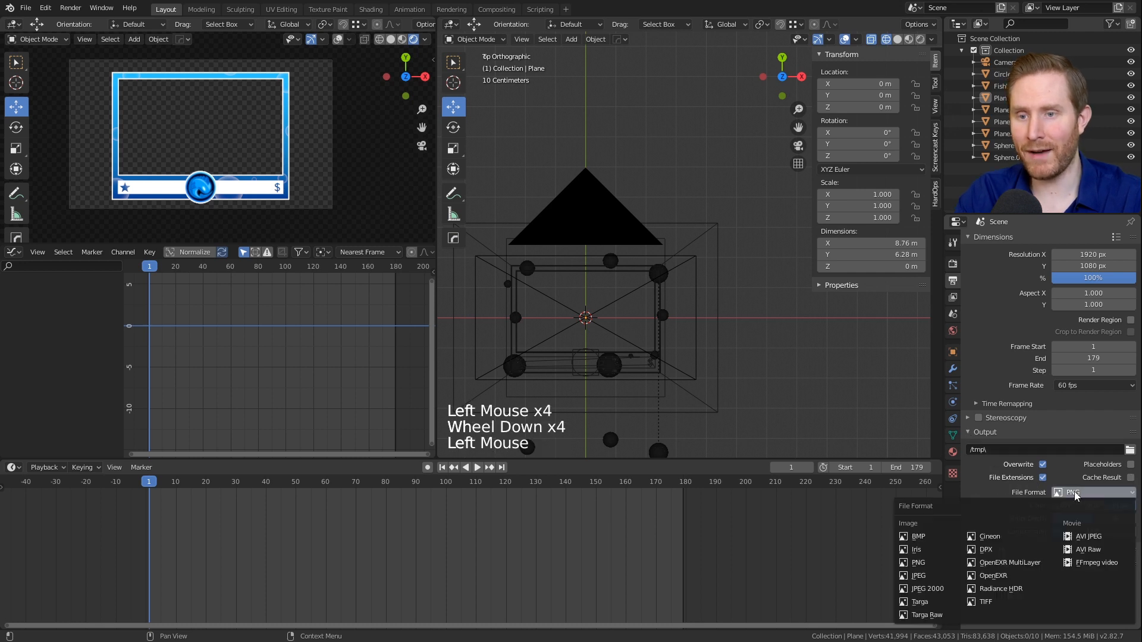
pyautogui.click(1082, 563)
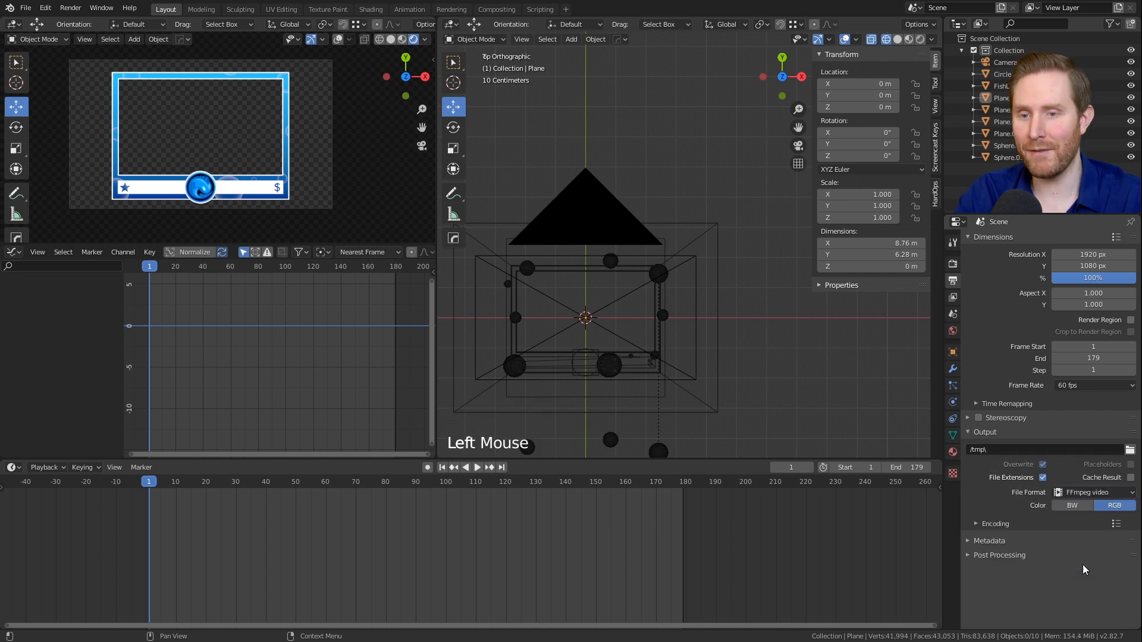
# Step: Configure the video encoding with a WebM container, the WEBM / VP9 video codec and No Audio
pyautogui.click(977, 524)
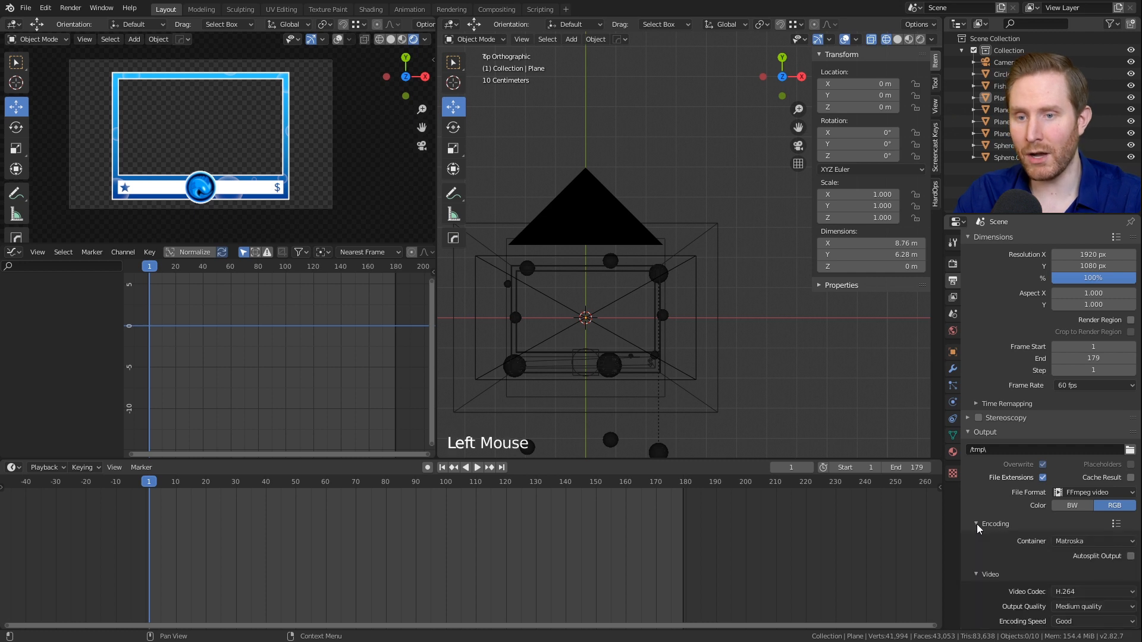
pyautogui.scroll(-8, 1000, 509)
pyautogui.click(1076, 445)
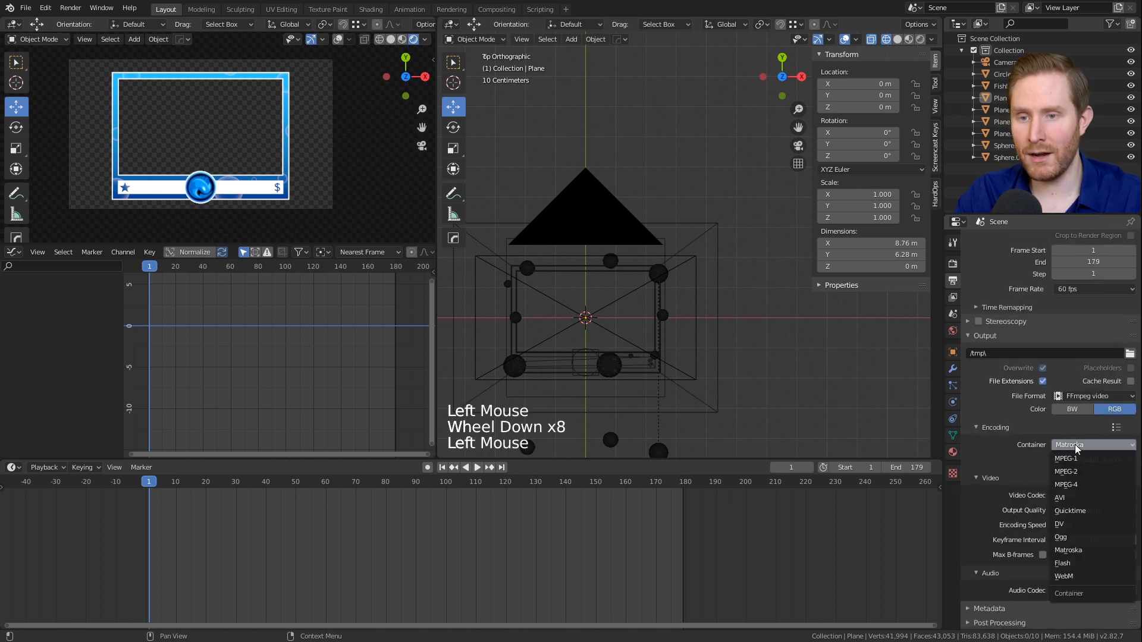
pyautogui.click(1072, 574)
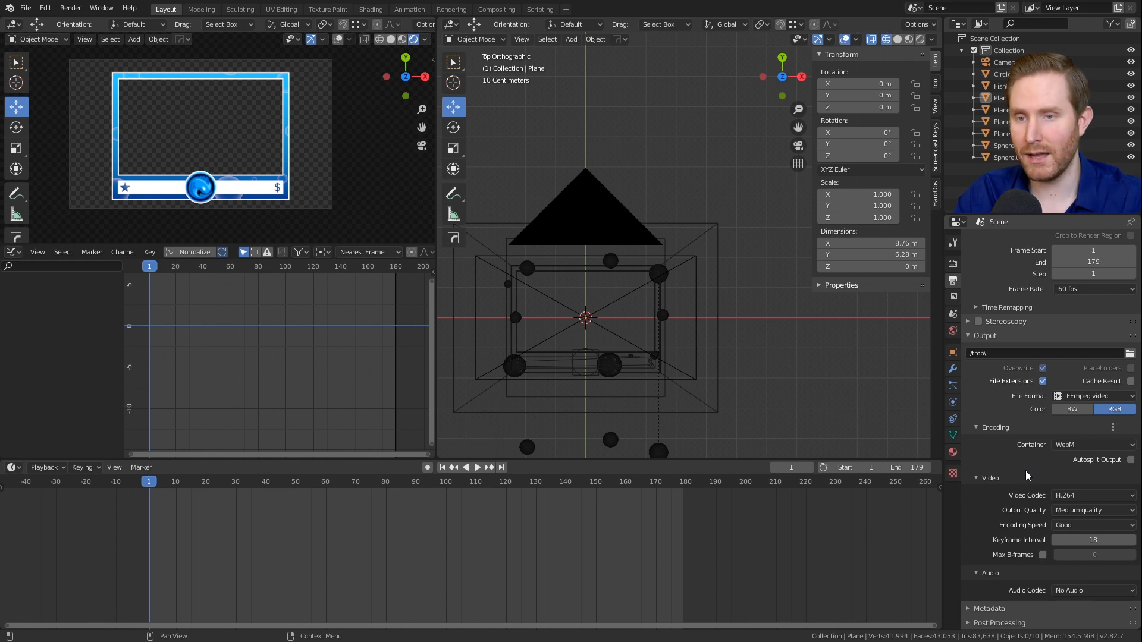
pyautogui.click(1071, 494)
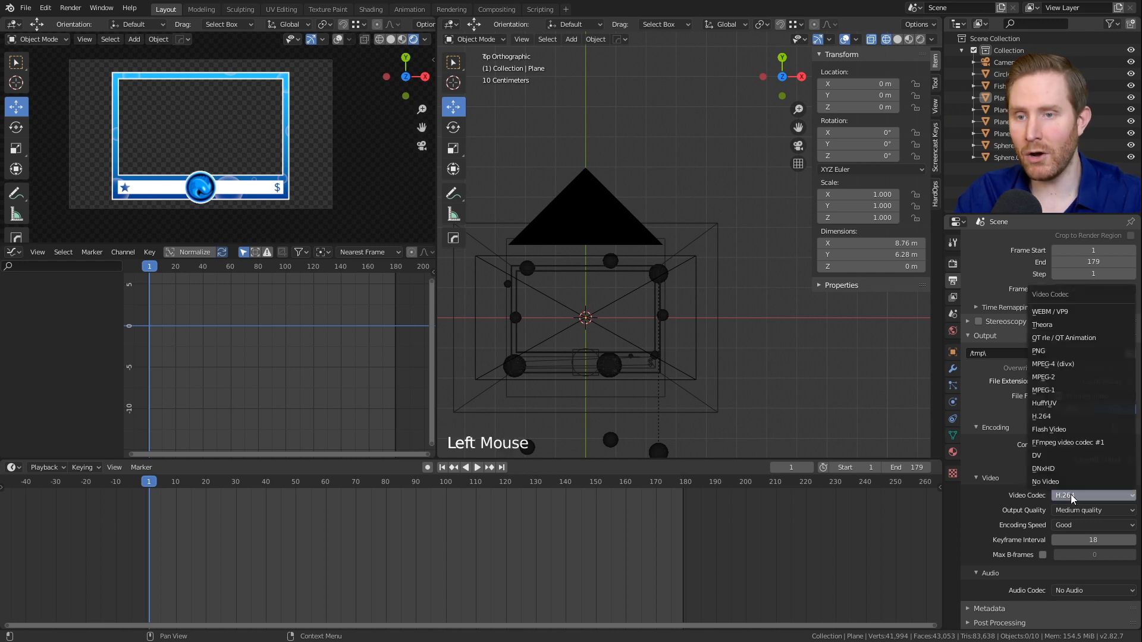
pyautogui.click(1052, 311)
pyautogui.scroll(-3, 1008, 555)
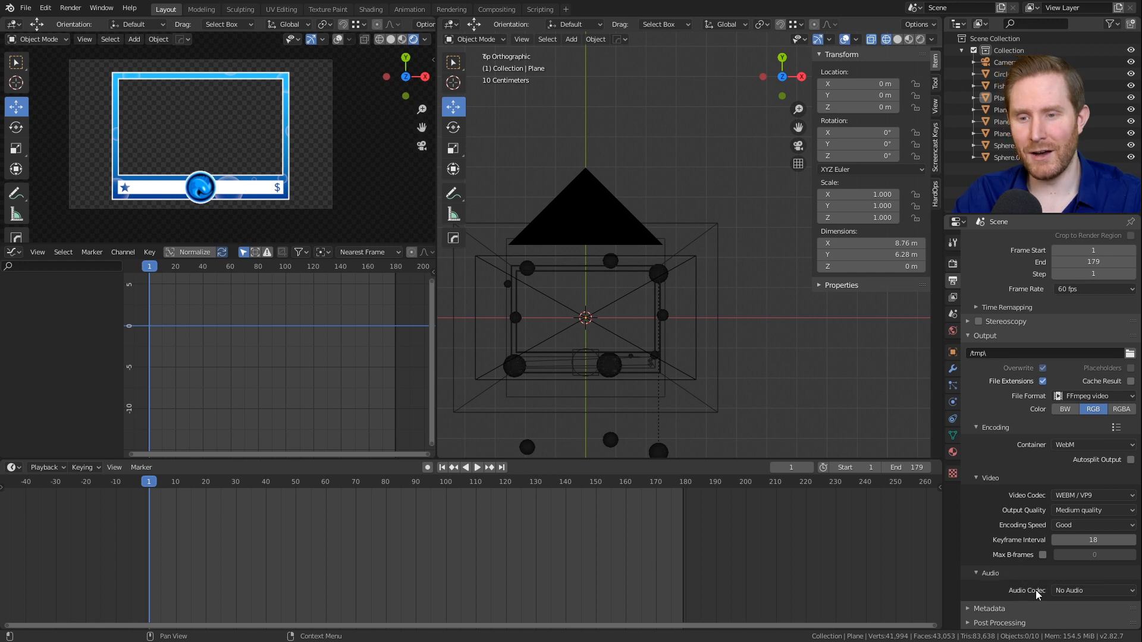
pyautogui.click(1093, 591)
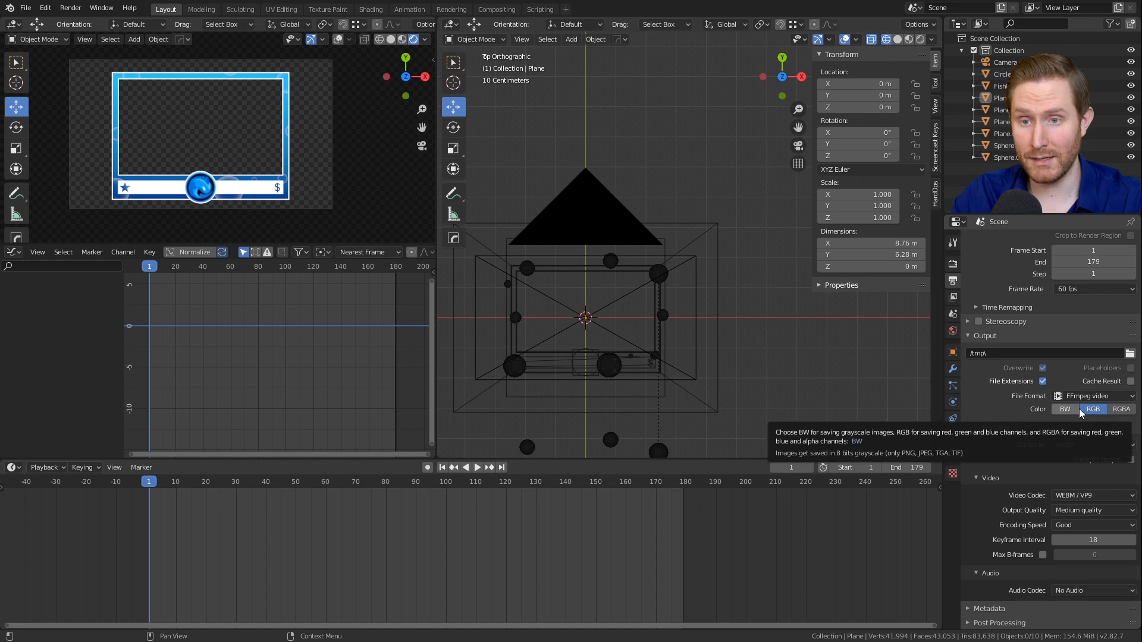
# Step: Set the output color to RGBA and the output file to OverlayAnimHellYeah in the P:\StreamSchool\017_HowToCameraOverlay2\ folder
pyautogui.click(1122, 409)
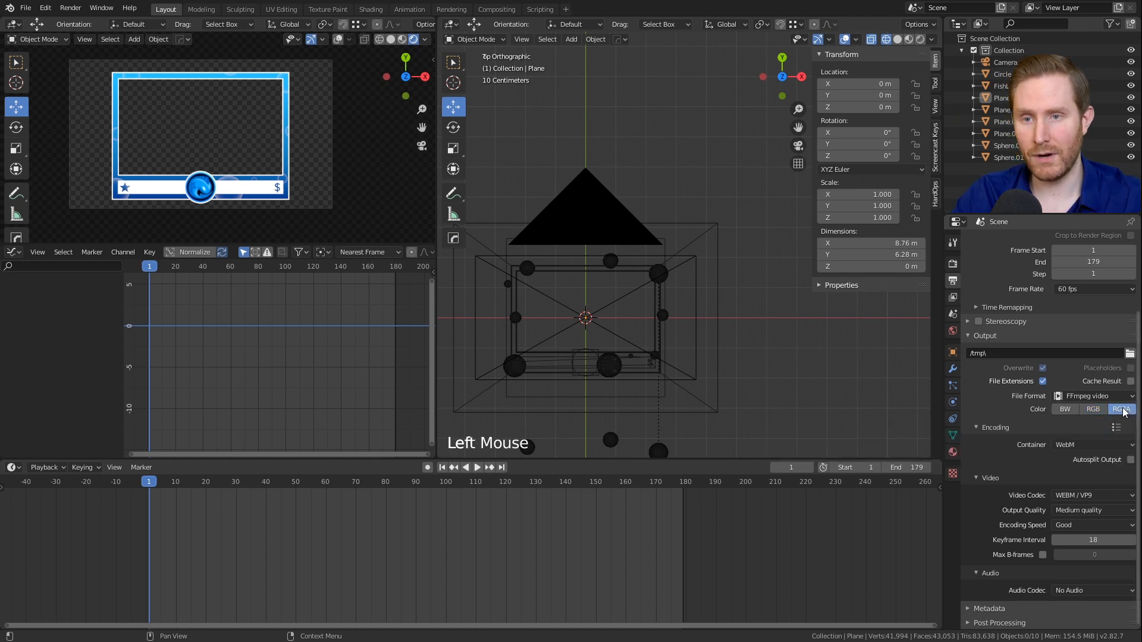
pyautogui.click(1130, 354)
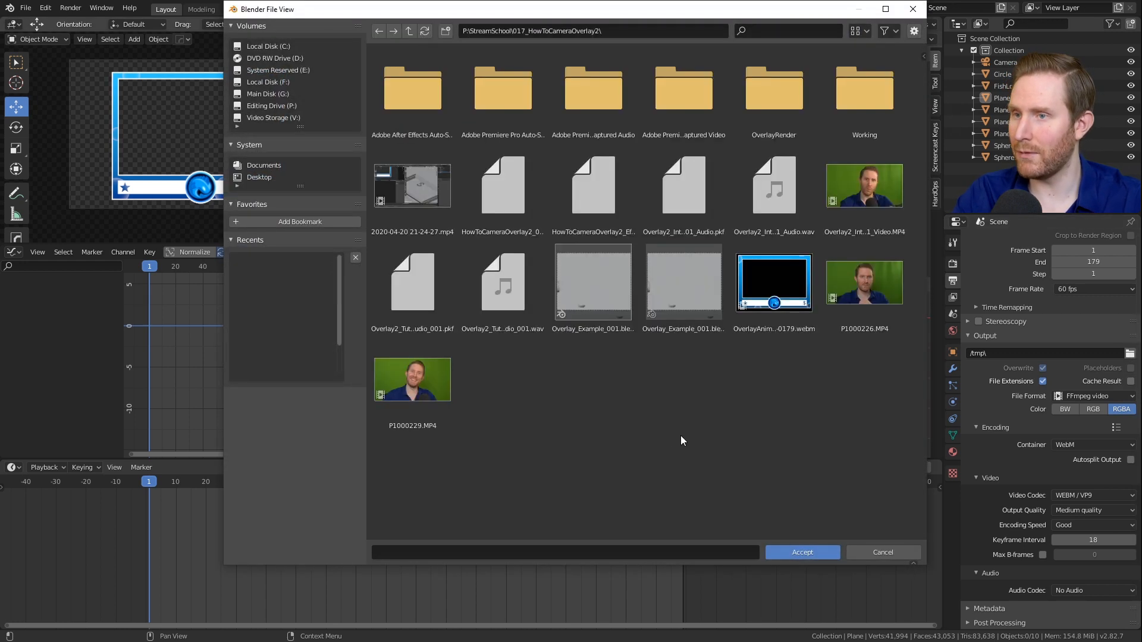
pyautogui.click(575, 551)
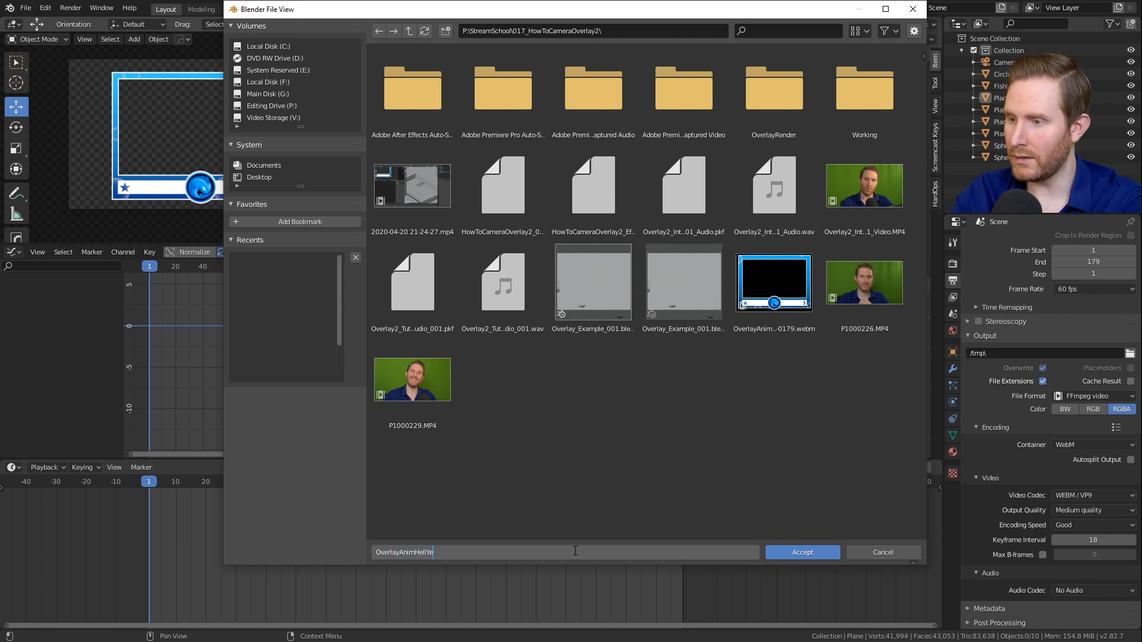
pyautogui.press('Return')
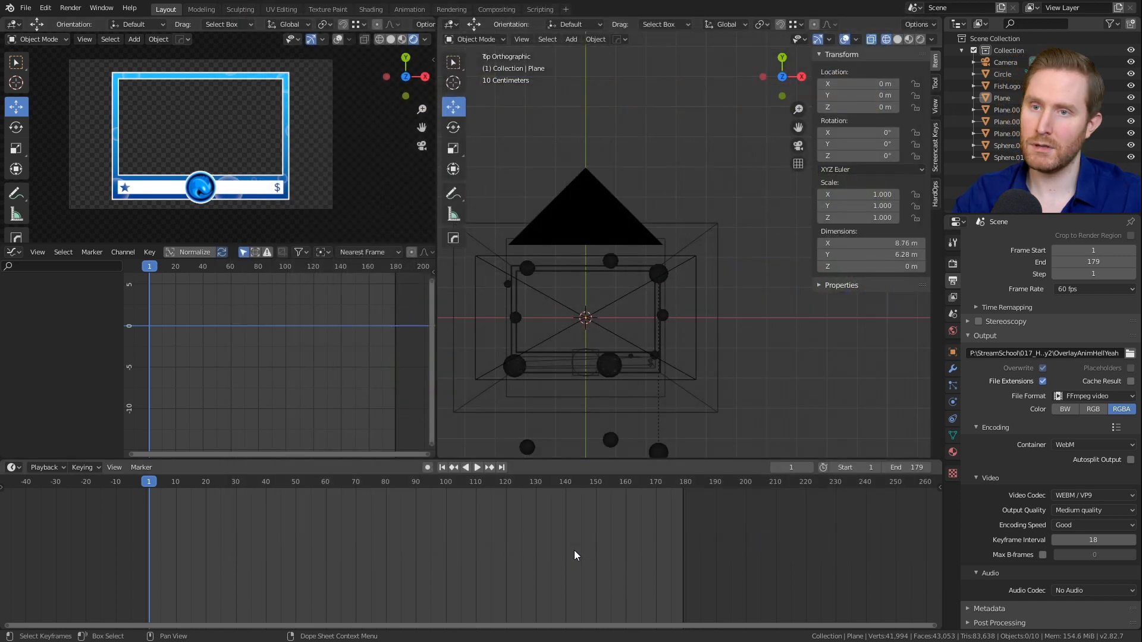
pyautogui.scroll(-2, 279, 170)
pyautogui.scroll(-2, 654, 247)
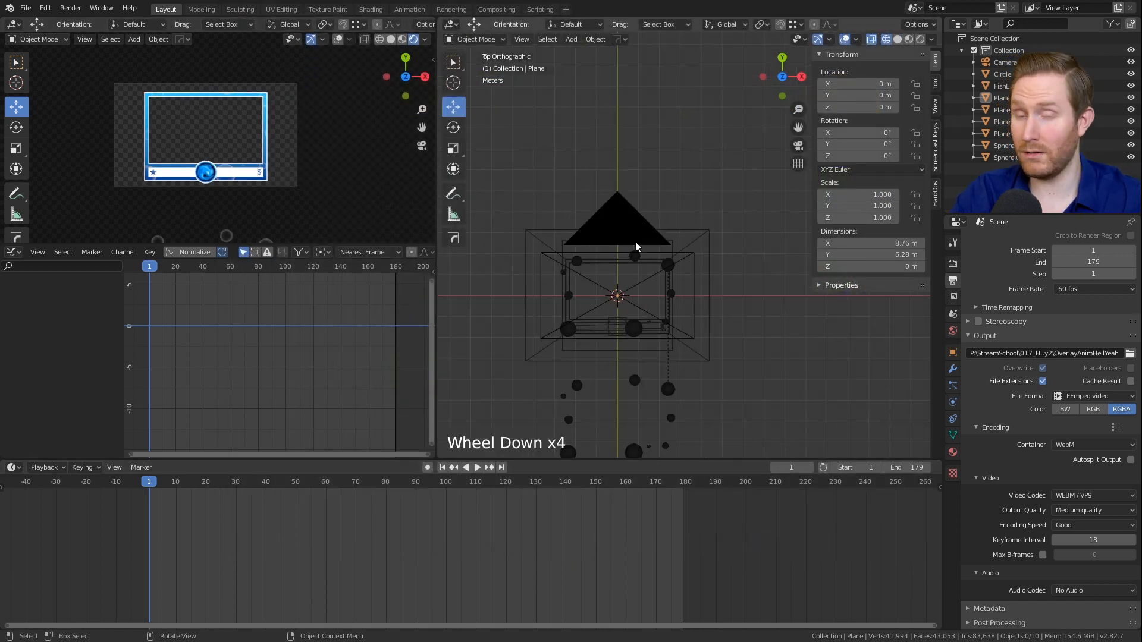
pyautogui.keyDown('shift'); pyautogui.moveTo(637, 242); pyautogui.dragTo(630, 263, button='middle'); pyautogui.keyUp('shift')
pyautogui.scroll(2, 651, 223)
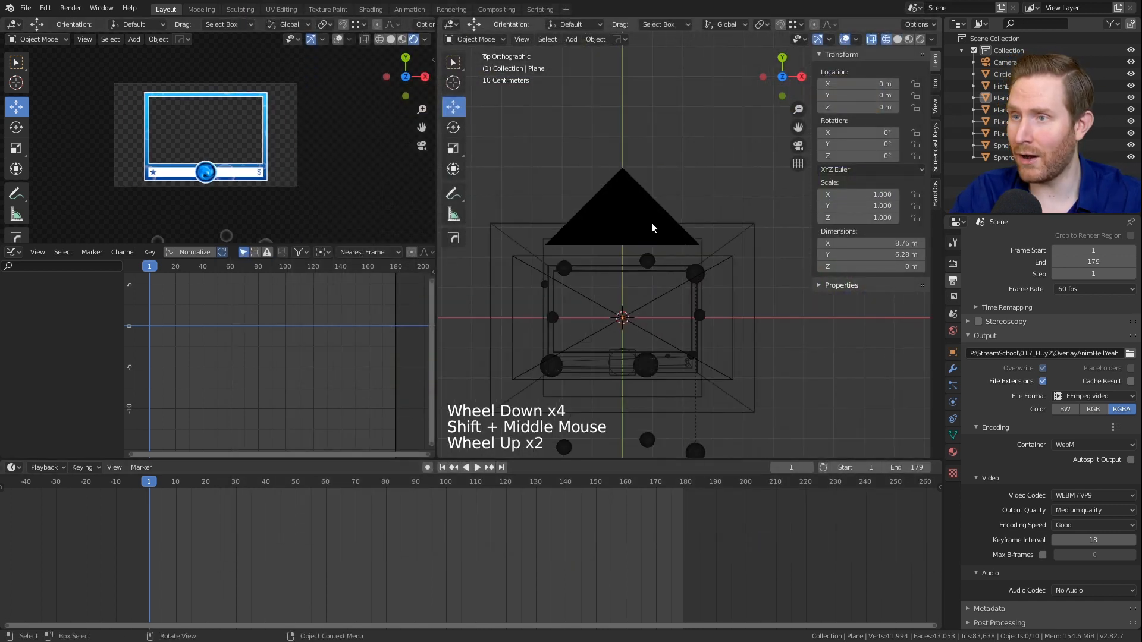
pyautogui.scroll(2, 299, 173)
pyautogui.scroll(1, 299, 173)
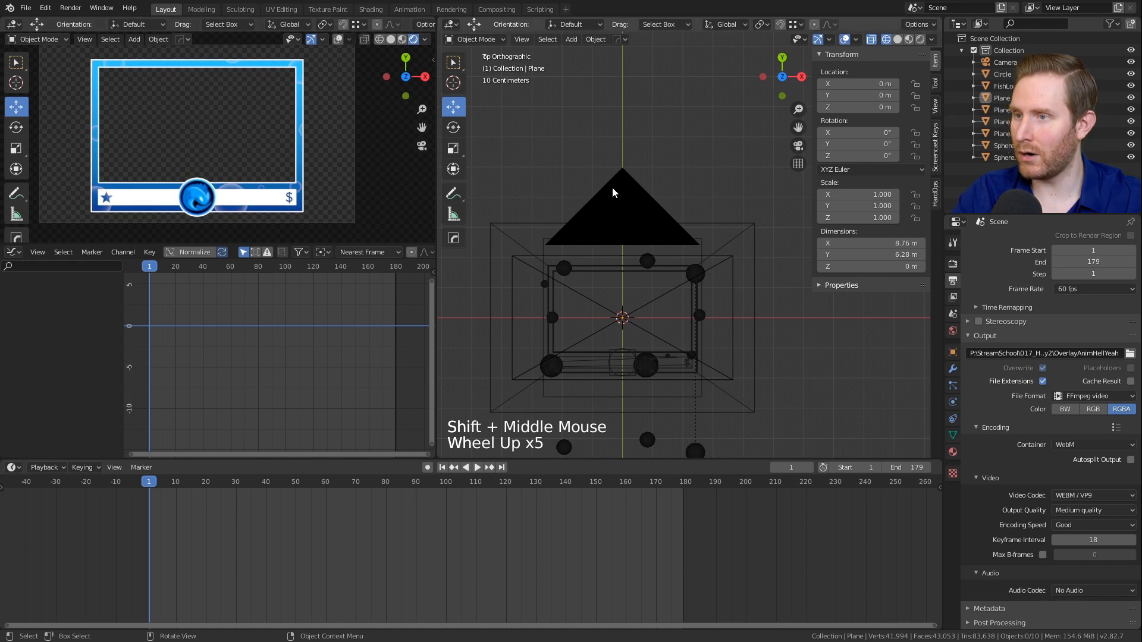
# Step: Select the camera and reduce its orthographic scale to 6.814 so the overlay fills more of the view
pyautogui.scroll(-2, 316, 105)
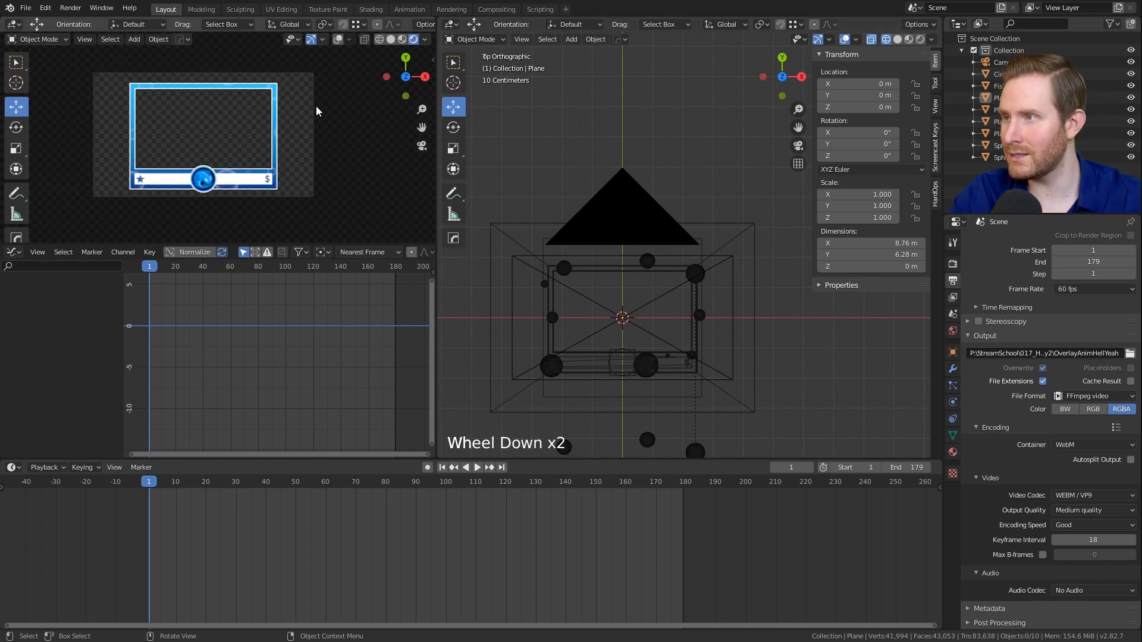
pyautogui.keyDown('shift'); pyautogui.moveTo(301, 135); pyautogui.dragTo(320, 154, button='middle'); pyautogui.keyUp('shift')
pyautogui.scroll(1, 320, 153)
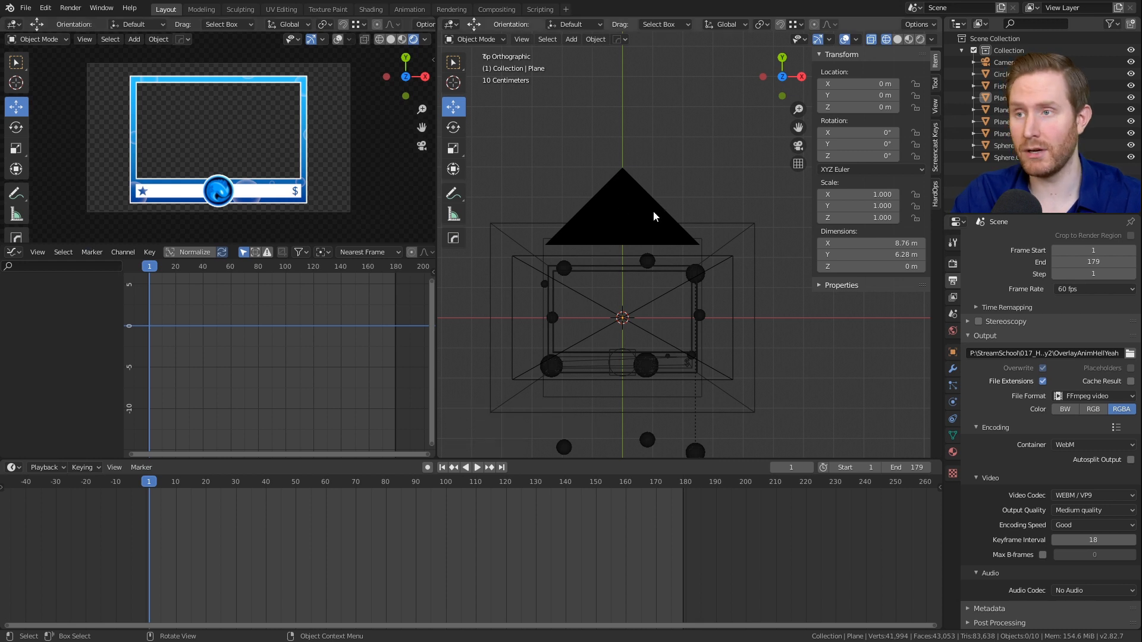
pyautogui.click(619, 188)
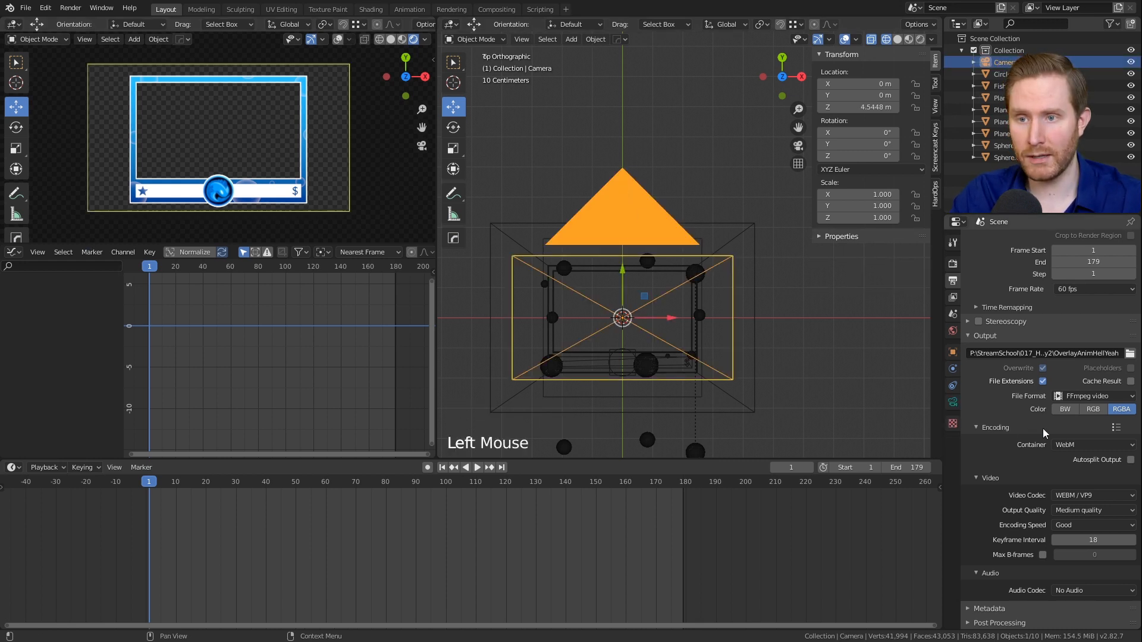
pyautogui.click(953, 405)
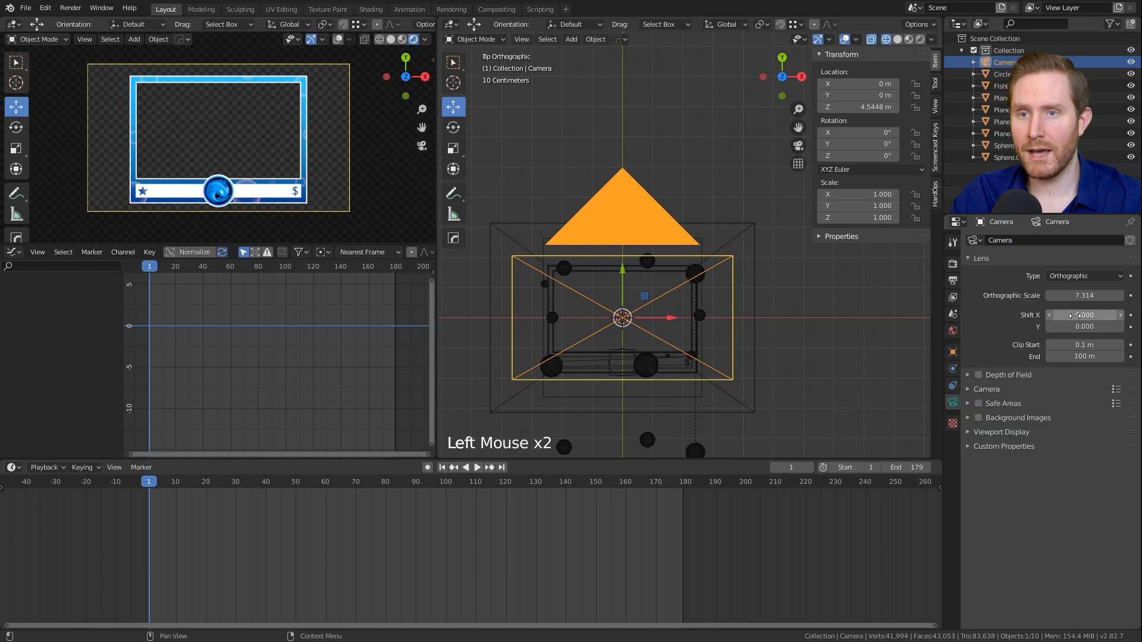
pyautogui.moveTo(1084, 296); pyautogui.dragTo(1078, 295)
pyautogui.scroll(2, 691, 230)
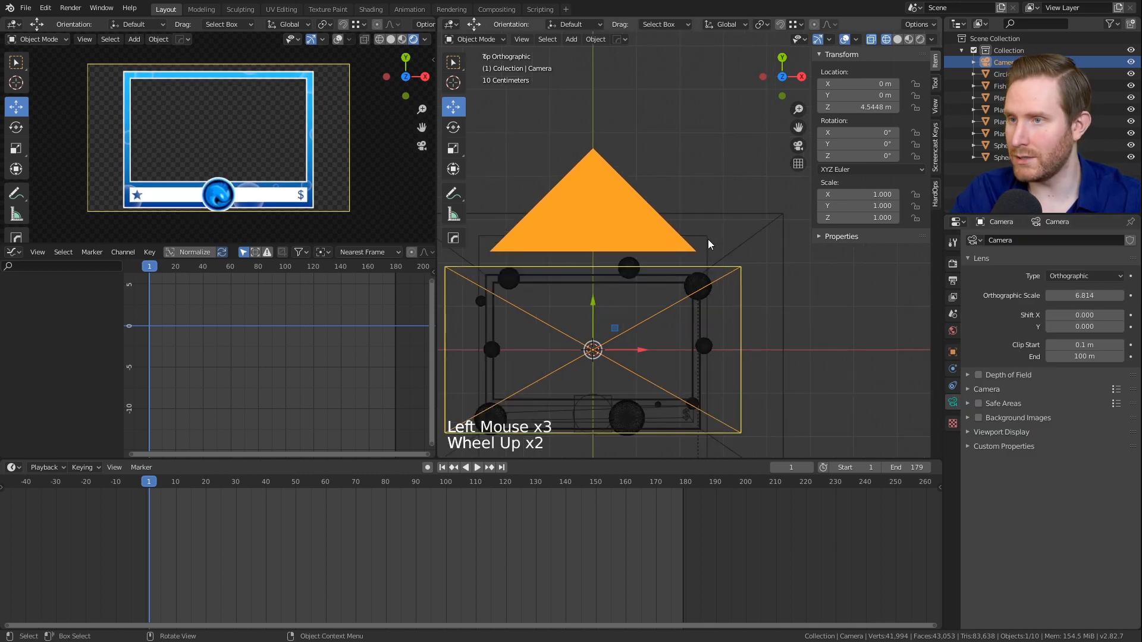
# Step: Move the camera about 0.082 m in the negative Y direction to center the overlay vertically in the frame
pyautogui.keyDown('shift'); pyautogui.moveTo(623, 232); pyautogui.dragTo(673, 250, button='middle'); pyautogui.keyUp('shift')
pyautogui.moveTo(640, 279); pyautogui.dragTo(648, 284)
# Step: Reduce the render output's horizontal resolution to 1511 px so the frame fits the overlay's width more closely
pyautogui.click(953, 263)
pyautogui.click(953, 281)
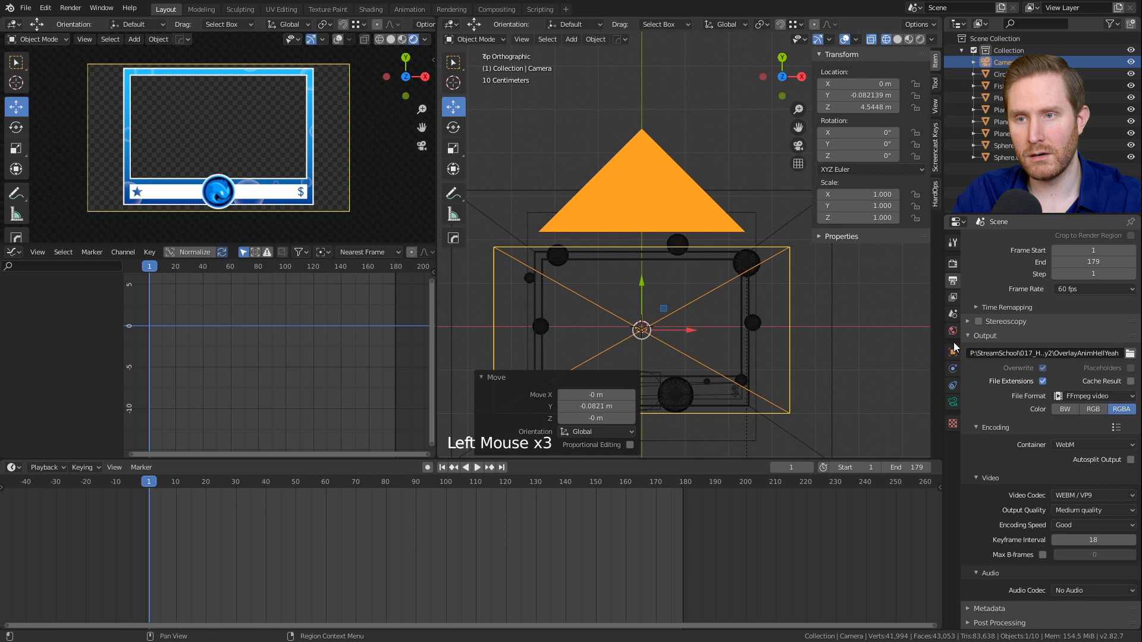
pyautogui.click(953, 264)
pyautogui.scroll(2, 1018, 297)
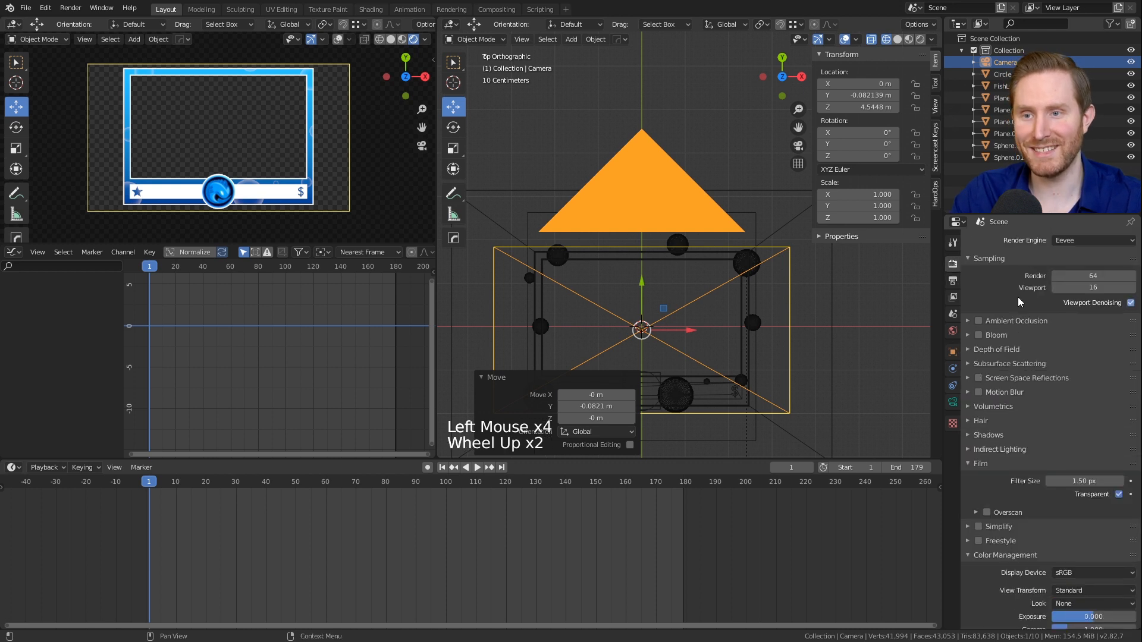
pyautogui.click(953, 282)
pyautogui.scroll(6, 1038, 309)
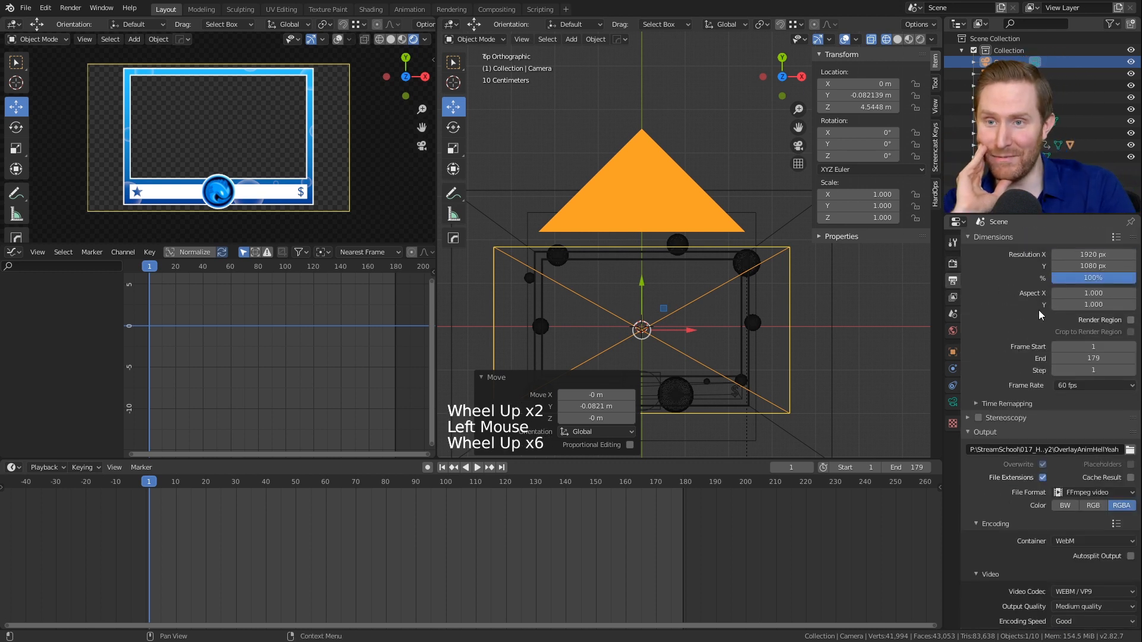
pyautogui.scroll(4, 1023, 301)
pyautogui.scroll(-4, 1011, 295)
pyautogui.scroll(10, 1016, 287)
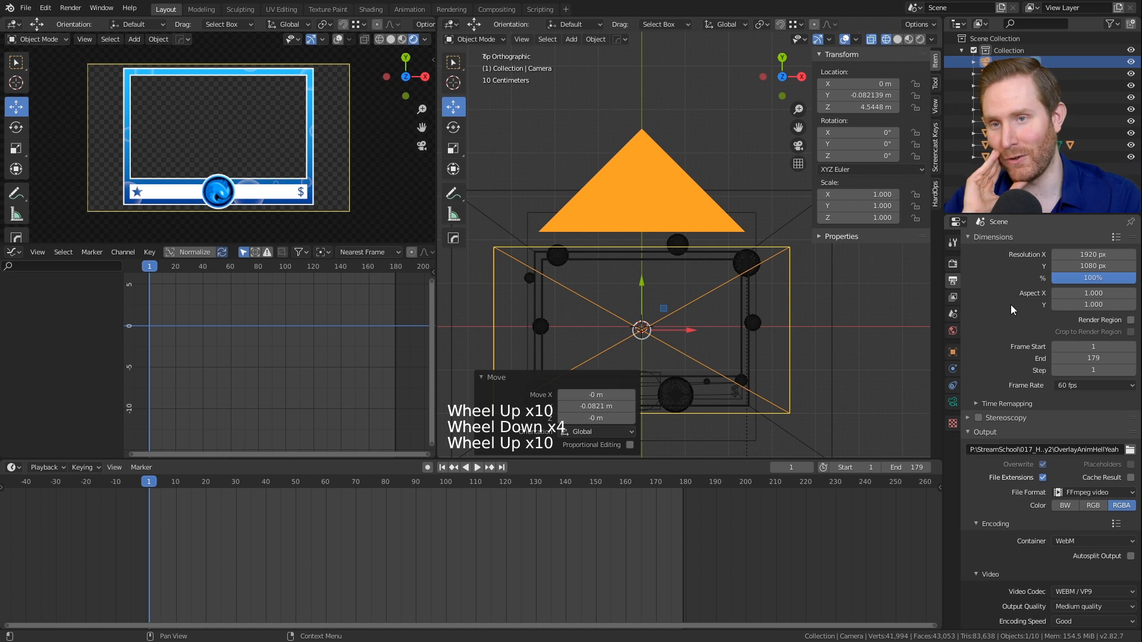
pyautogui.moveTo(1093, 254); pyautogui.dragTo(910, 254)
pyautogui.scroll(-2, 185, 135)
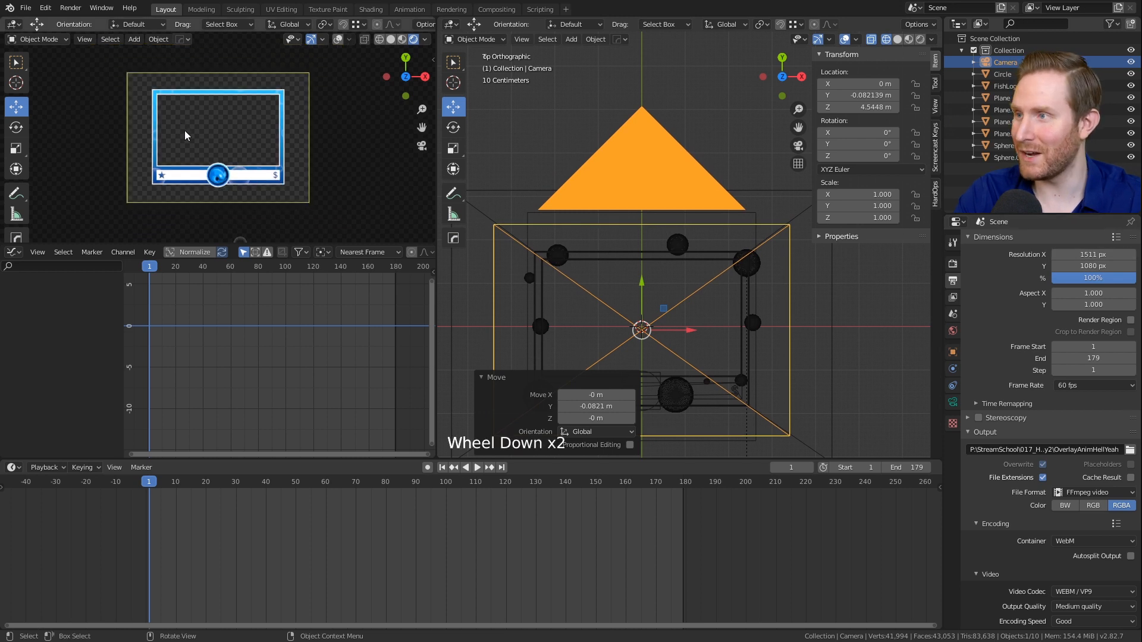
# Step: Reduce the camera's orthographic scale to 5.414 so the overlay nearly fills the camera frame
pyautogui.scroll(1, 185, 135)
pyautogui.click(953, 402)
pyautogui.moveTo(1070, 292); pyautogui.dragTo(1038, 292)
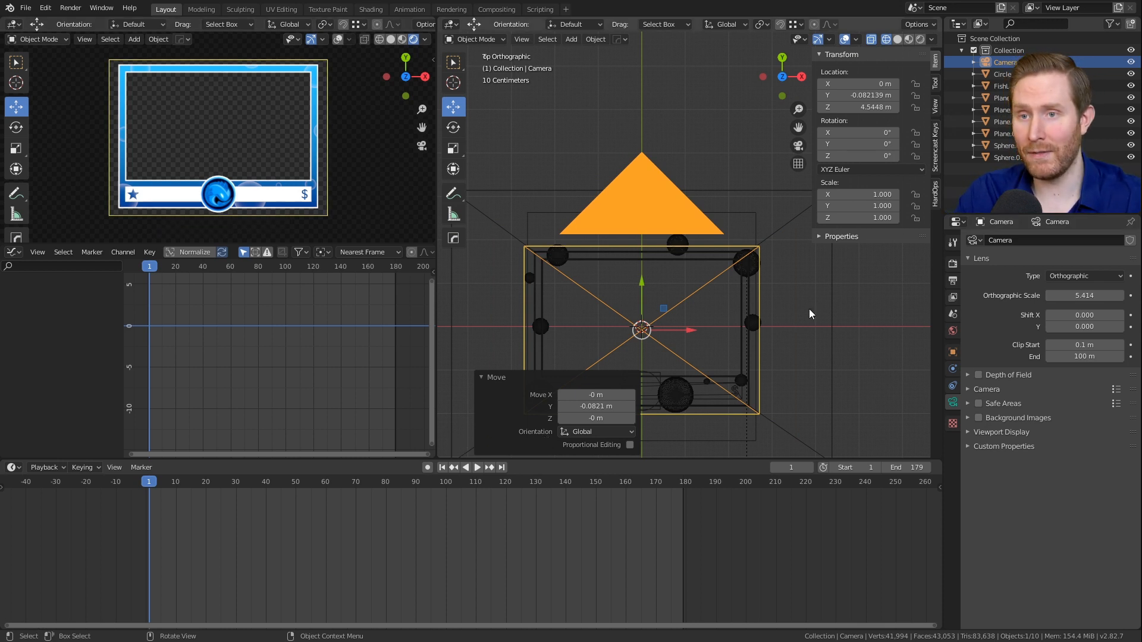
# Step: Set the render resolution percentage to 40% for a smaller output video
pyautogui.click(954, 281)
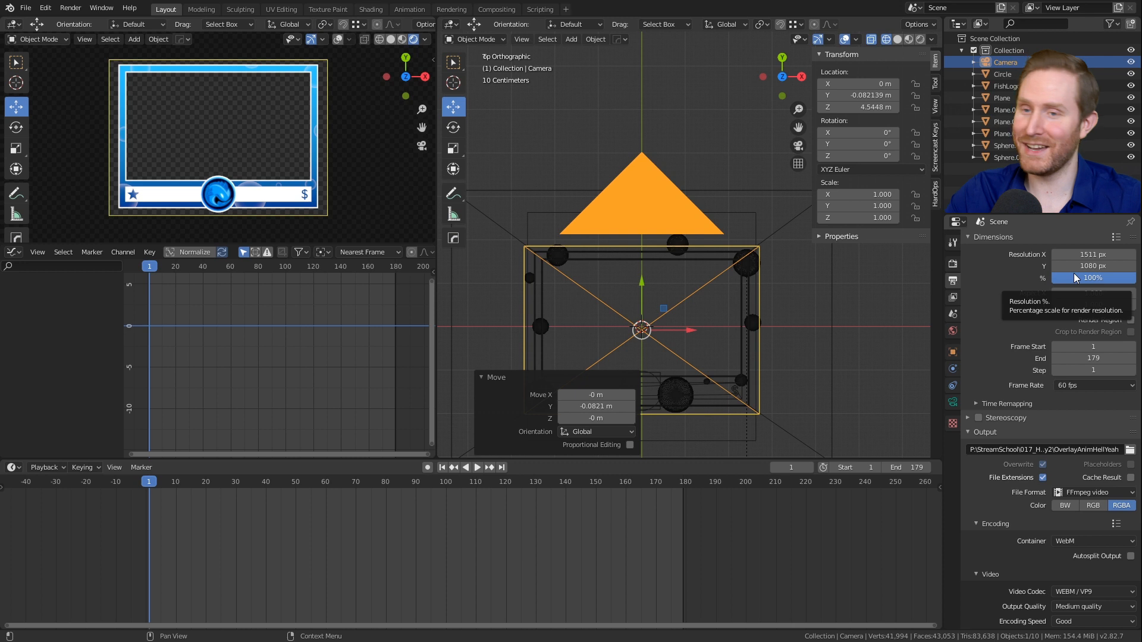
pyautogui.click(1096, 266)
pyautogui.click(1088, 278)
pyautogui.write('40')
pyautogui.press('Return')
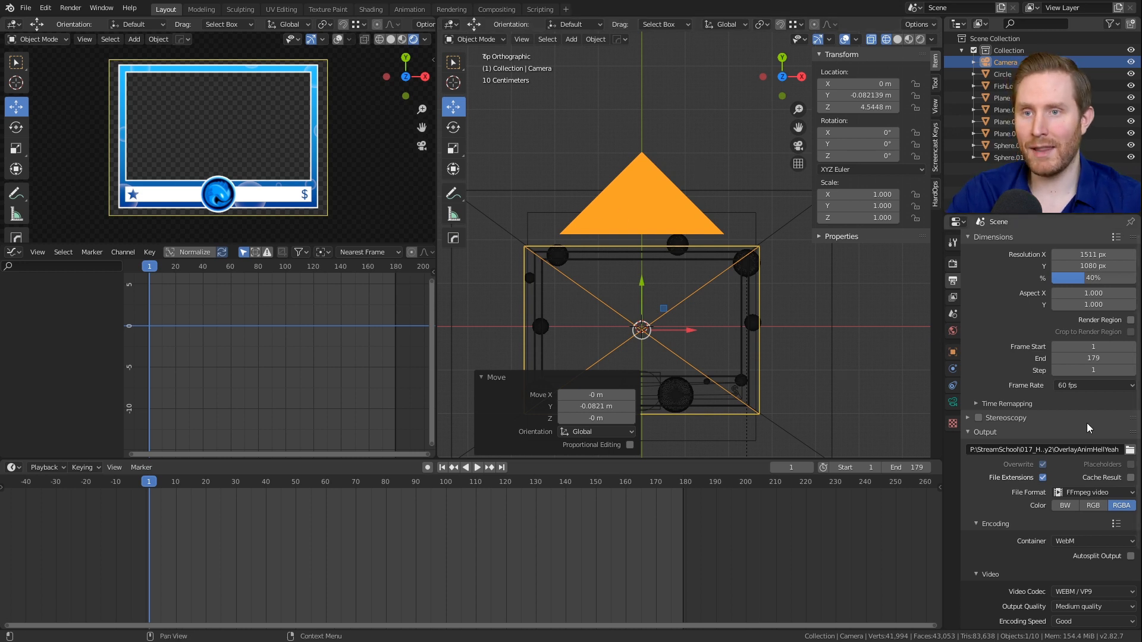
# Step: Save the project as Overlay_Tutorial_003.blend in the P:\StreamSchool\017_HowToCameraOverlay2\Working\ folder
pyautogui.hotkey('ctrl', 's')
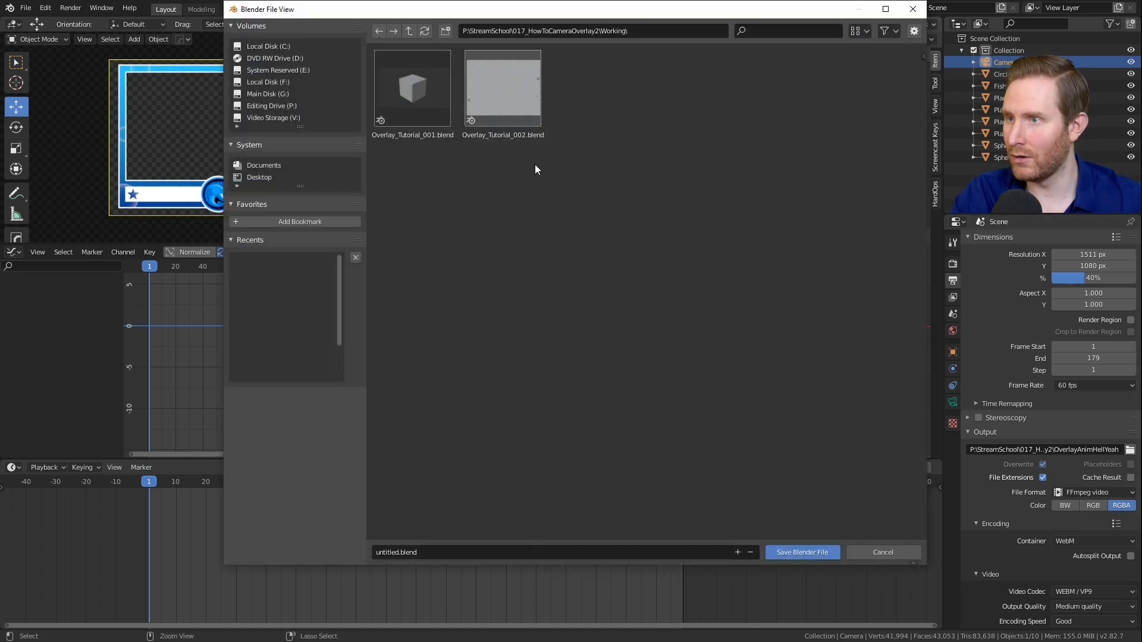
pyautogui.click(502, 96)
pyautogui.click(437, 552)
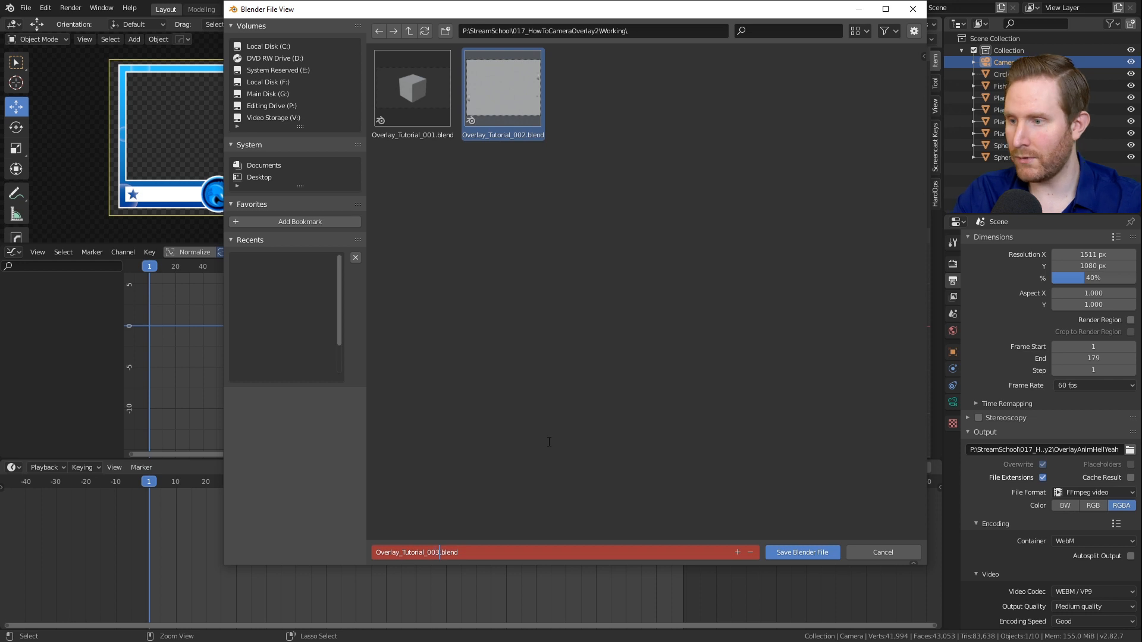
pyautogui.press('Return')
# Step: Start rendering the full overlay animation to the video file
pyautogui.scroll(-3, 655, 262)
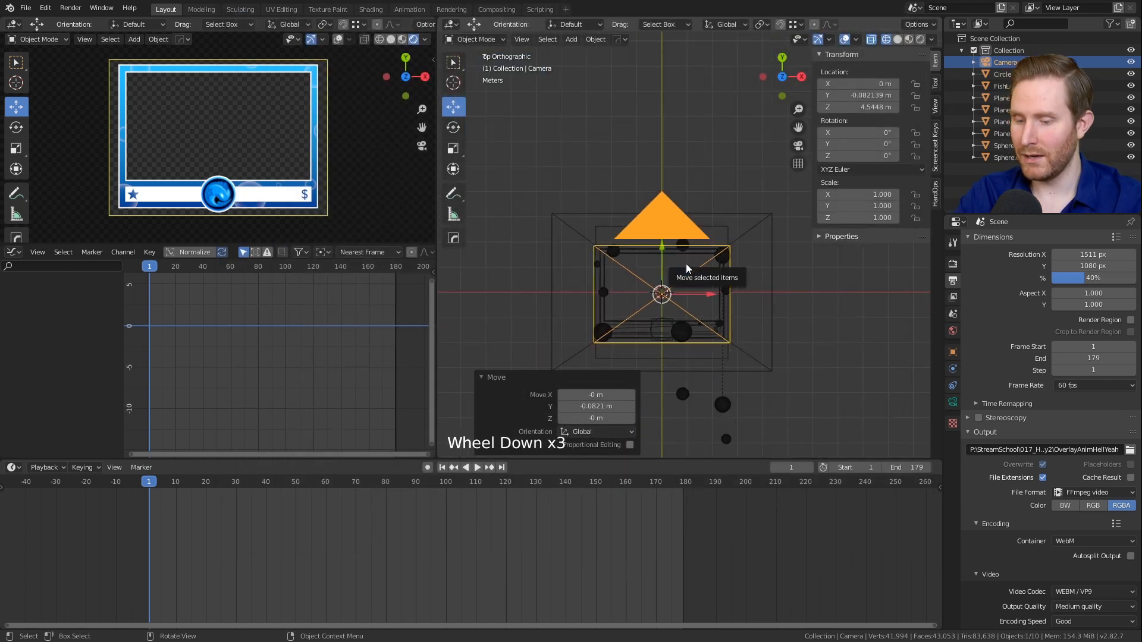
pyautogui.hotkey('ctrl', 'F12')
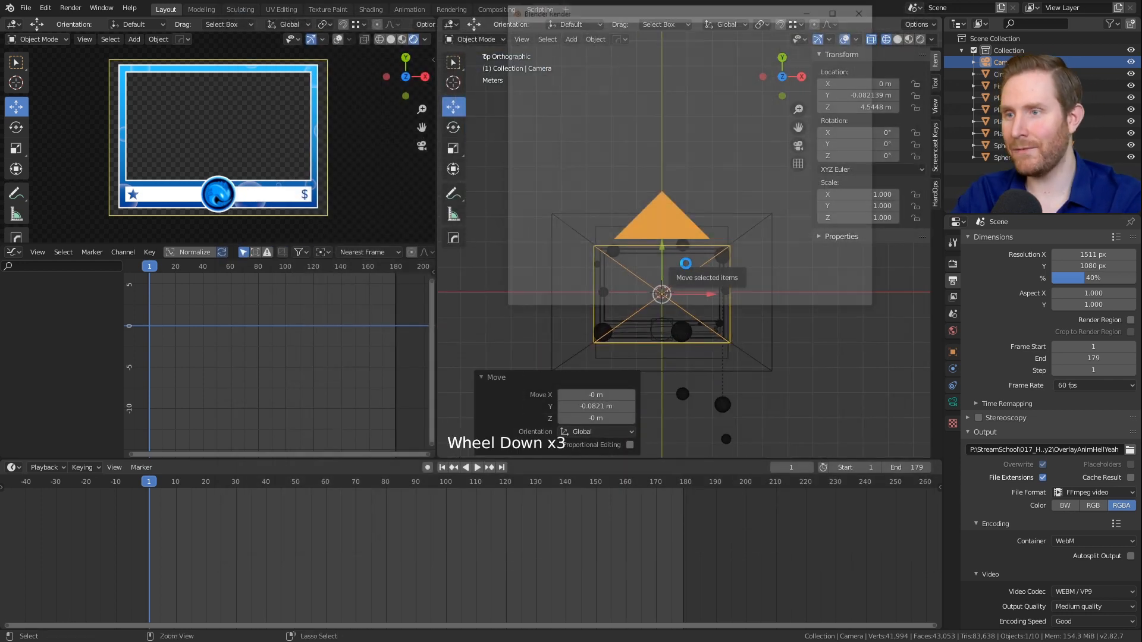